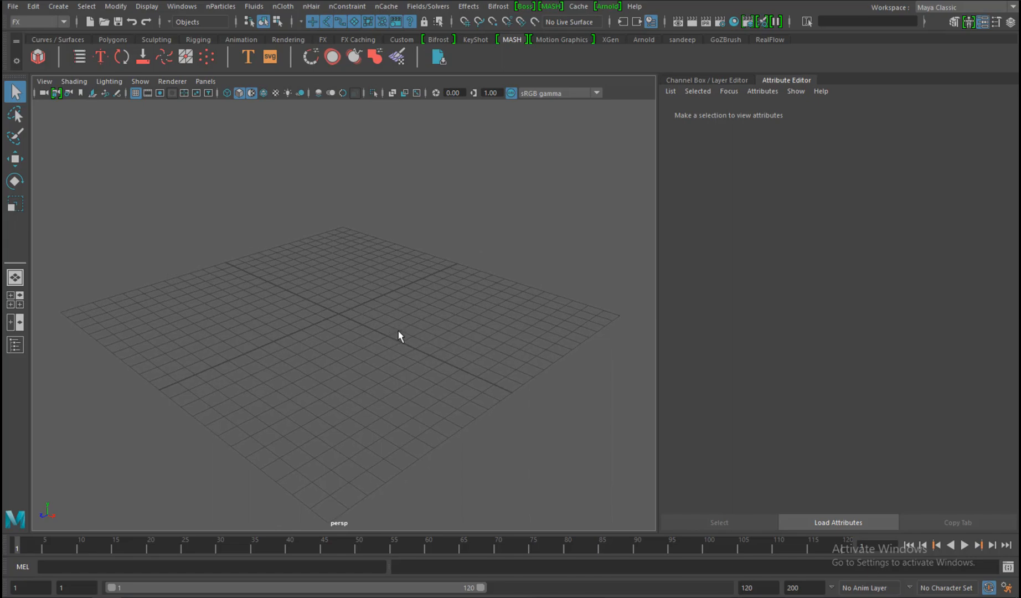
Create a polygon cylinder at the centre of the grid.
alt+middle_drag(398, 332, 409, 337)
click(65, 7)
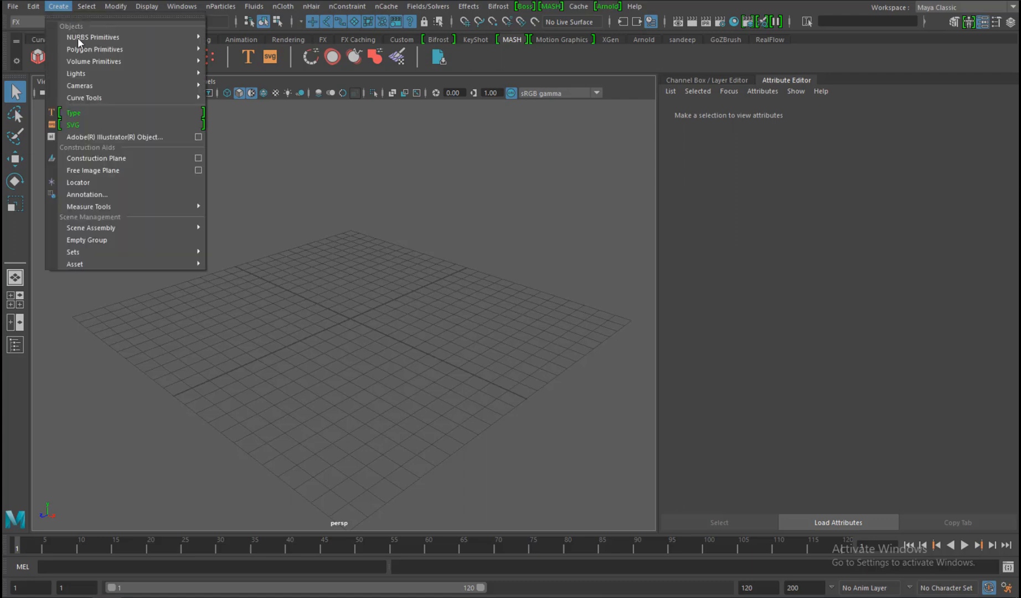
mouse_move(83, 51)
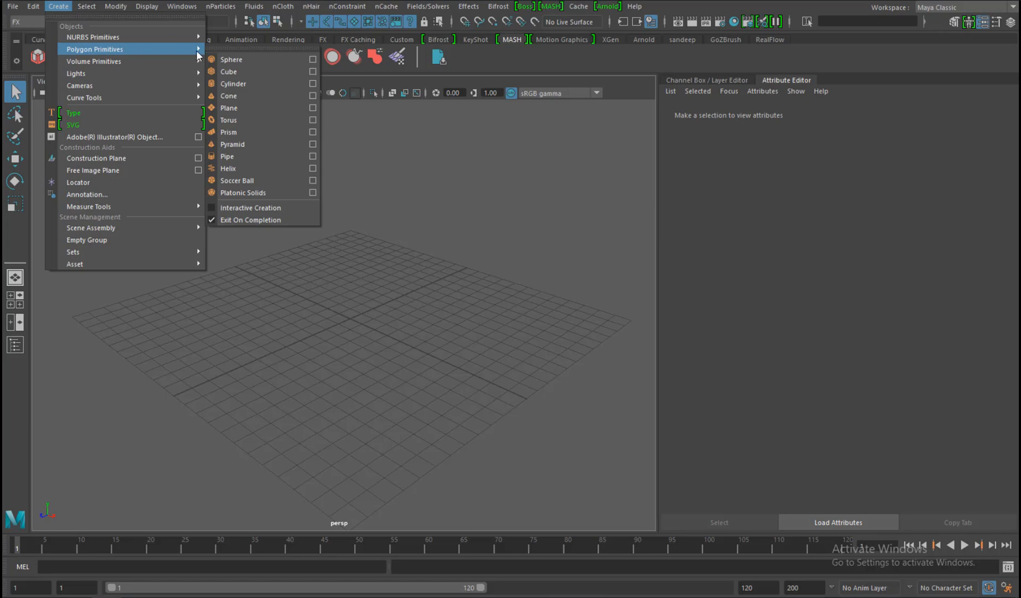
click(248, 83)
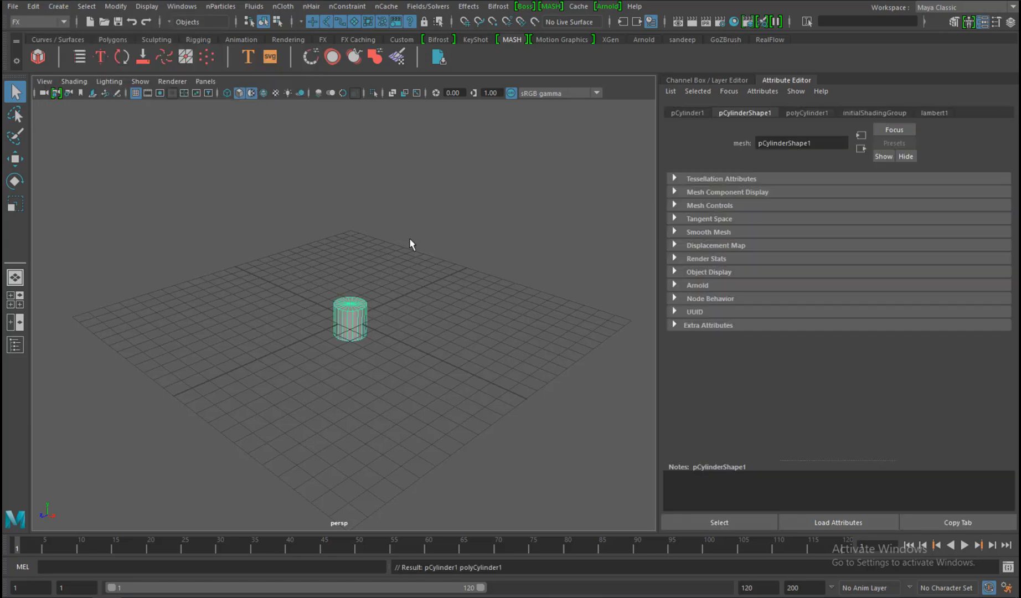
alt+drag(436, 335, 396, 318)
scroll(395, 319, up, 3)
Set the cylinder's radius to 0.2 and its height to 19.2.
key(ctrl+a)
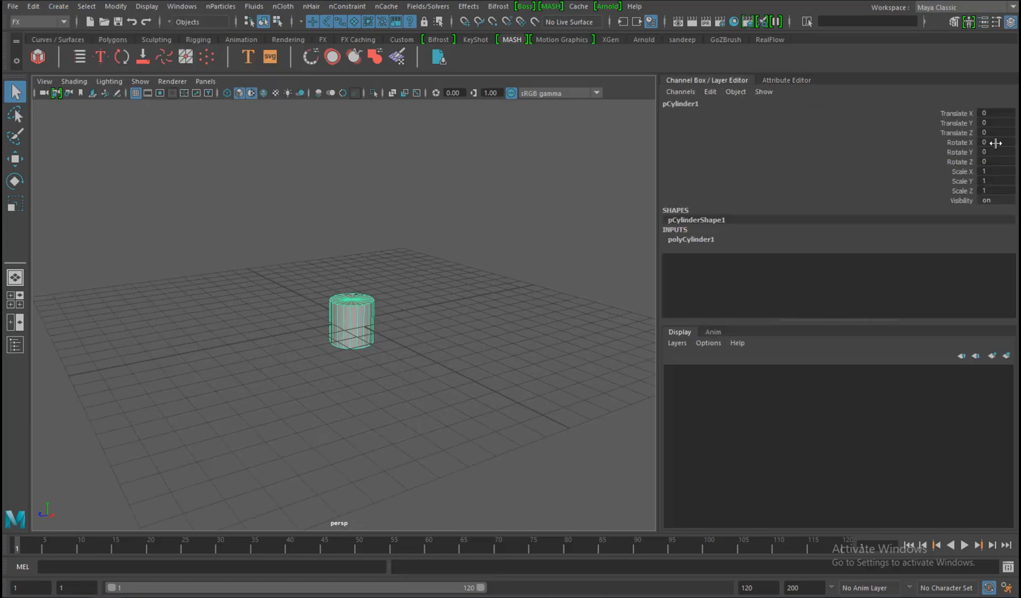
click(744, 238)
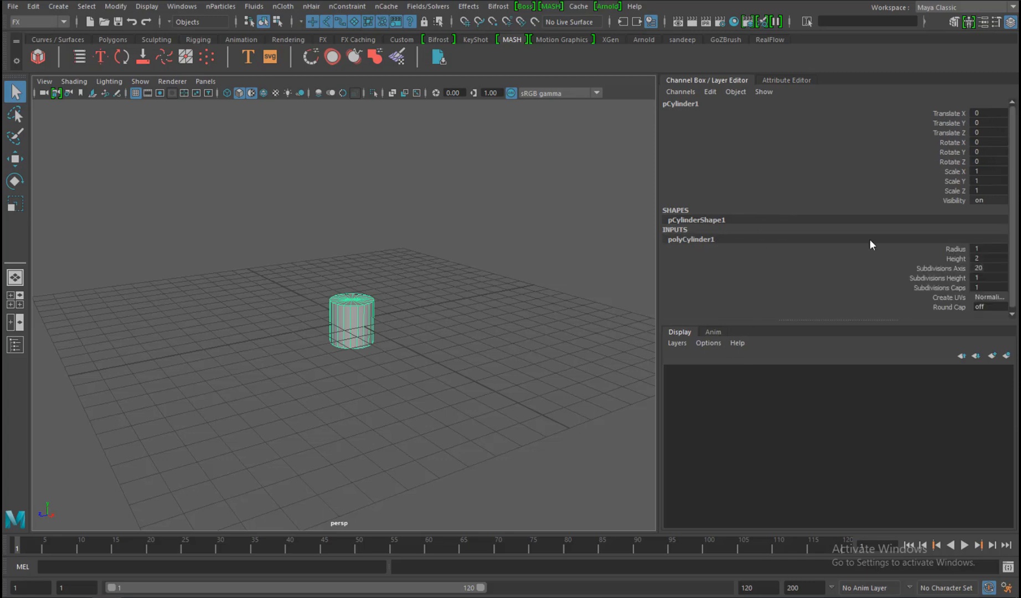
click(960, 249)
mouse_move(463, 195)
middle_down()
mouse_move(444, 192)
mouse_move(456, 192)
middle_up()
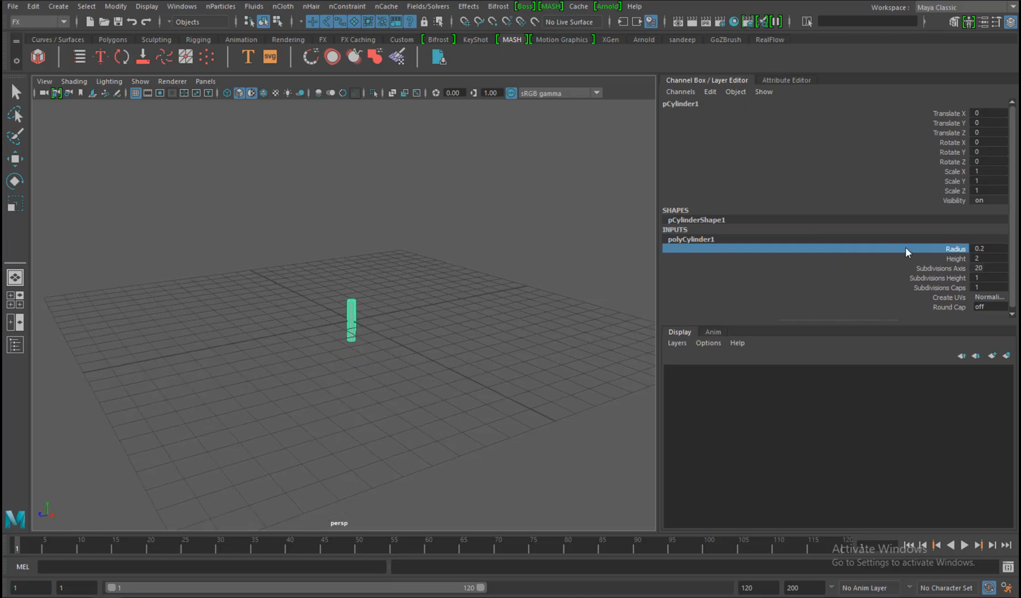
click(954, 258)
middle_drag(363, 147, 449, 172)
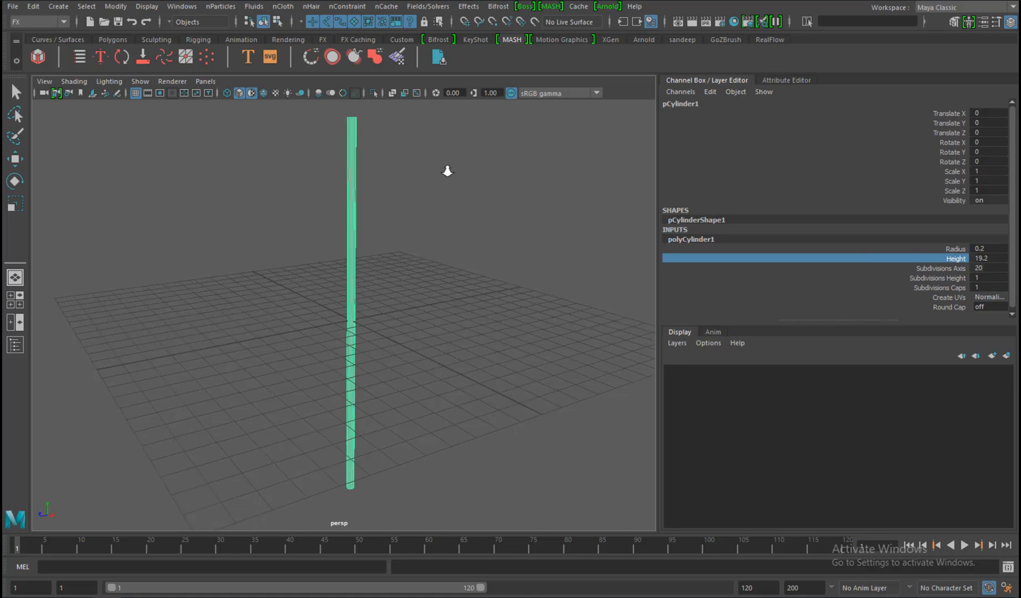
Set the cylinder's Subdivisions Axis to 8 and Subdivisions Height to 13.
scroll(449, 171, down, 3)
click(946, 269)
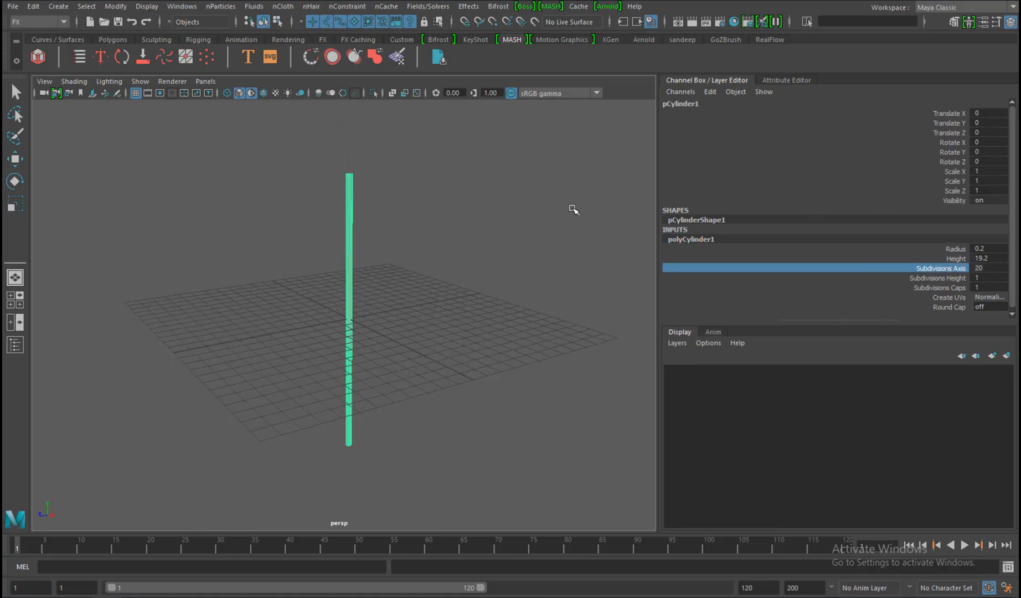
middle_drag(573, 209, 498, 214)
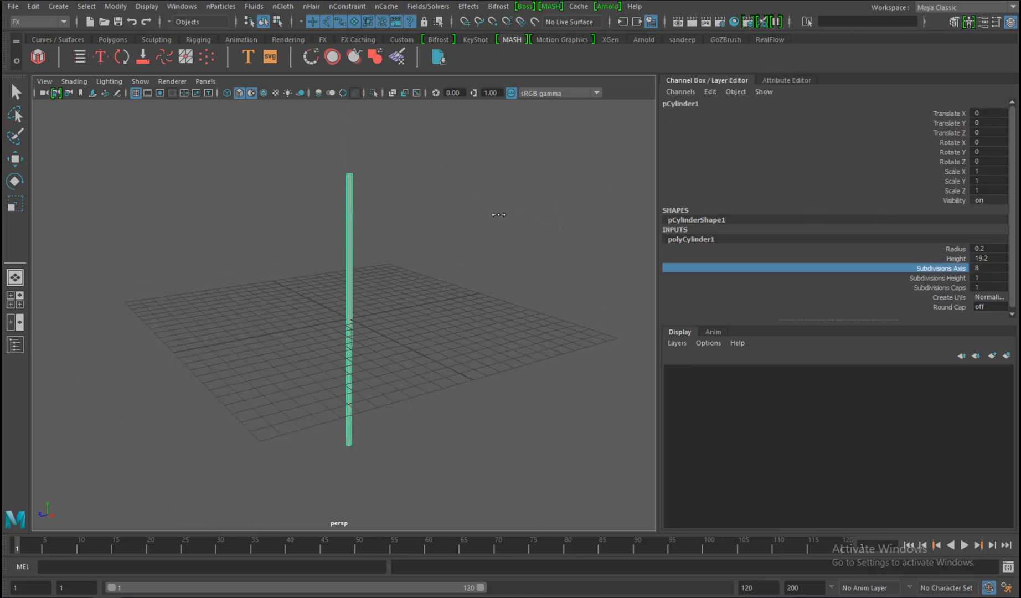
click(948, 278)
middle_drag(467, 228, 482, 234)
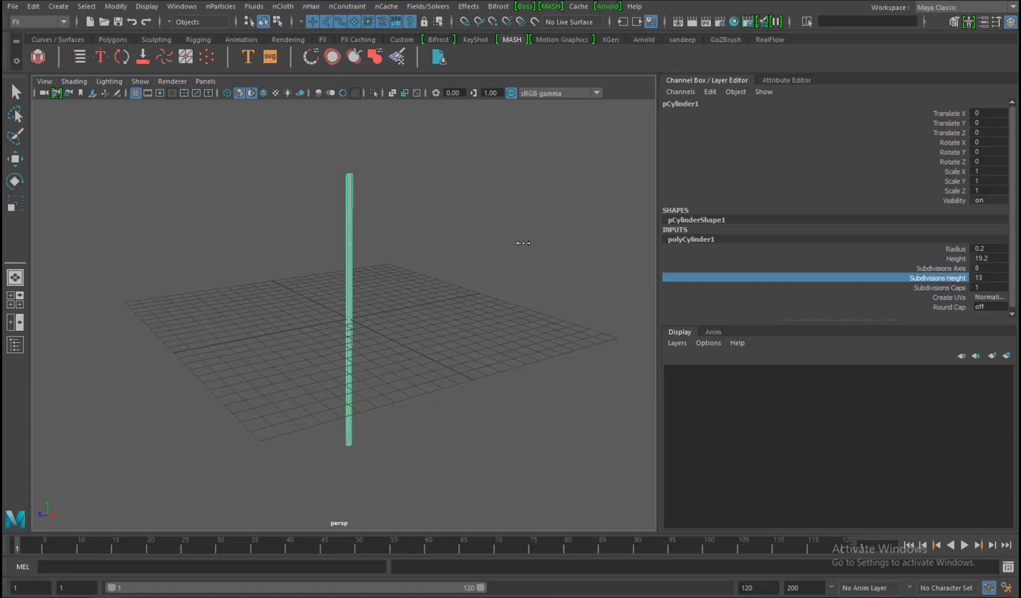
Raise the cylinder to about 9.63 on Y so its base sits on the grid.
alt+drag(366, 201, 410, 273)
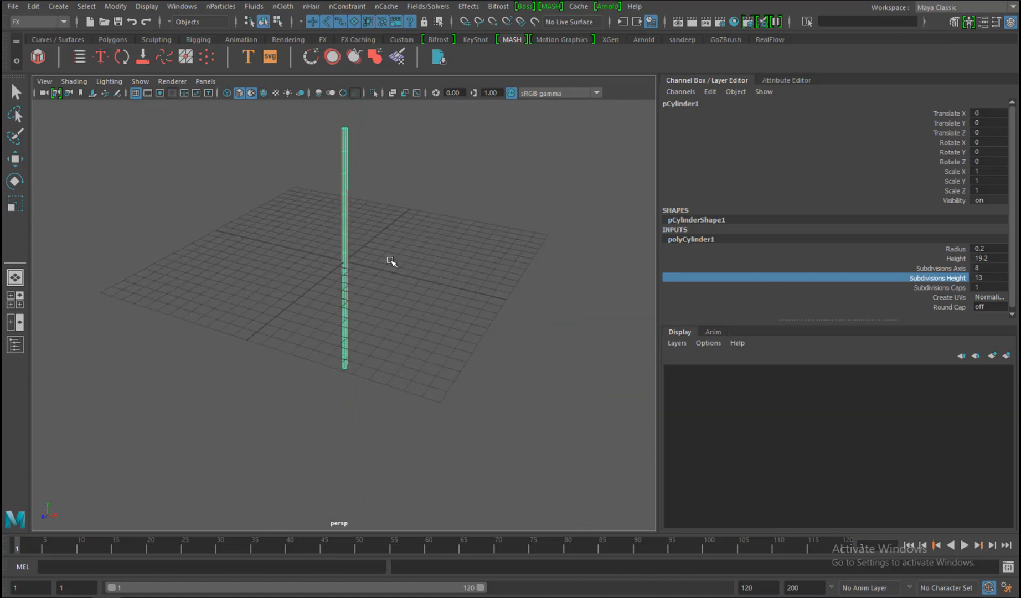
key(w)
drag(348, 237, 353, 212)
Scale the cylinder's four lowest vertex rows thinner and adjust their vertical spacing to form a slim base section.
right_drag(353, 212, 308, 214)
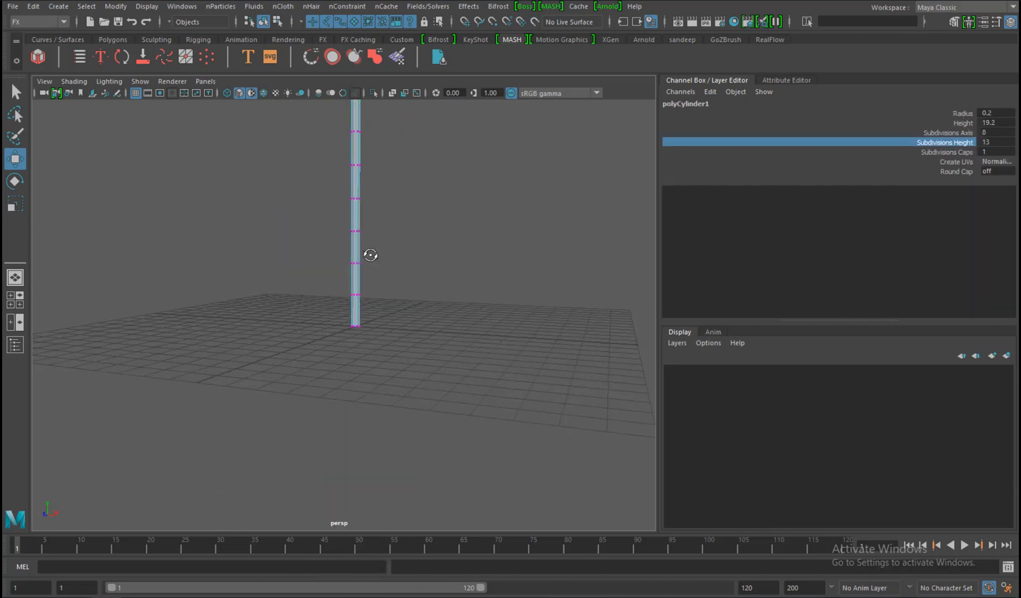
alt+drag(370, 255, 298, 218)
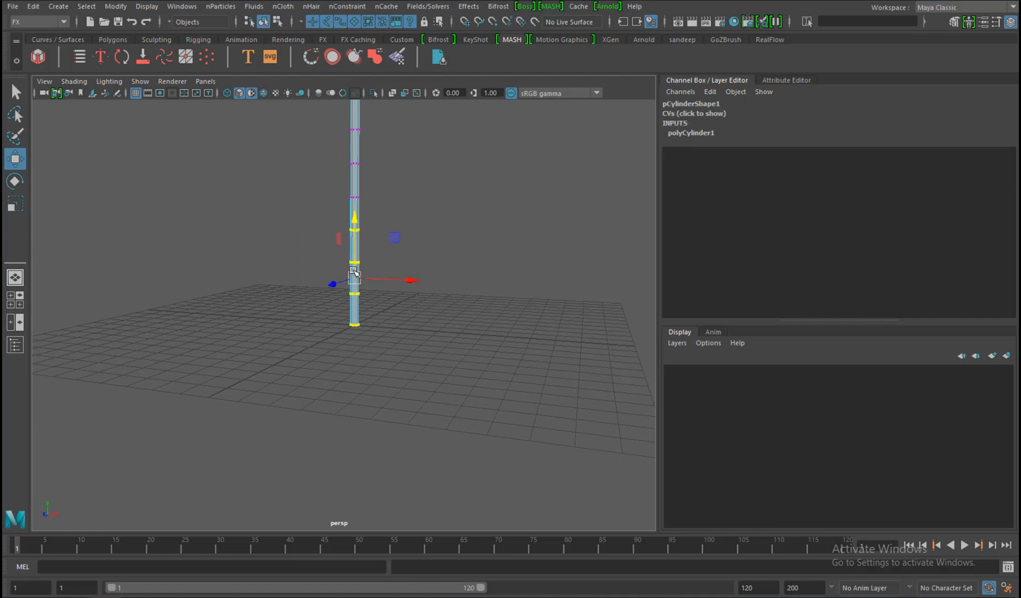
key(e)
key(r)
drag(355, 277, 423, 299)
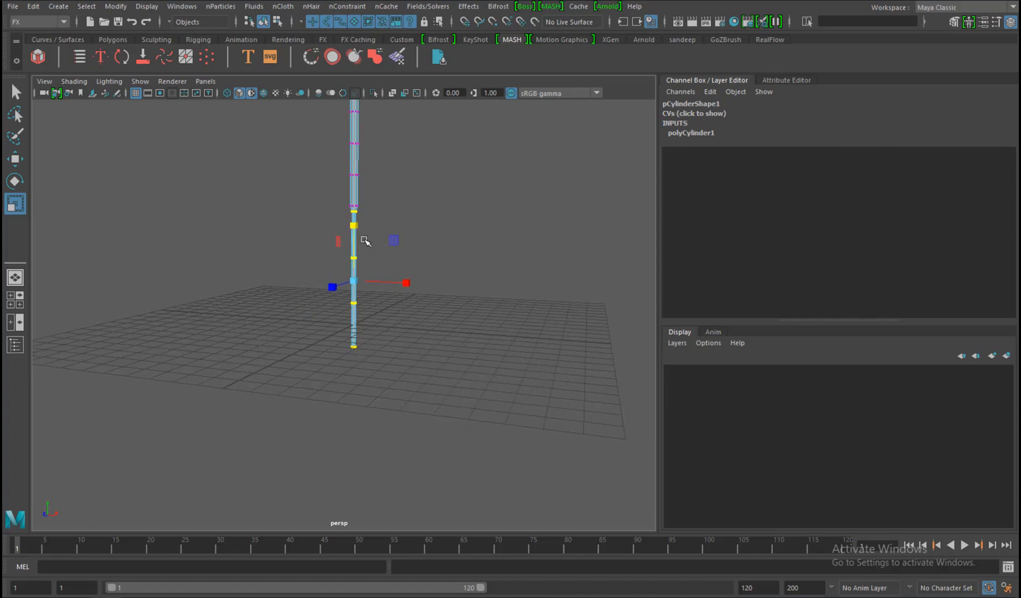
drag(356, 221, 354, 200)
key(w)
alt+right_drag(539, 267, 471, 302)
alt+middle_drag(467, 313, 445, 401)
click(481, 318)
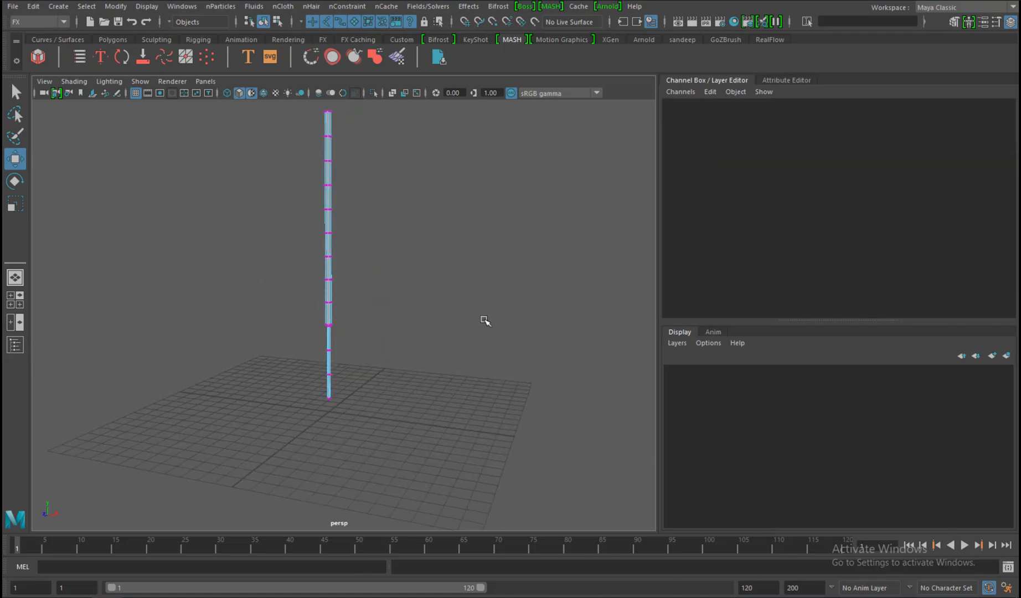
key(F8)
key(F8)
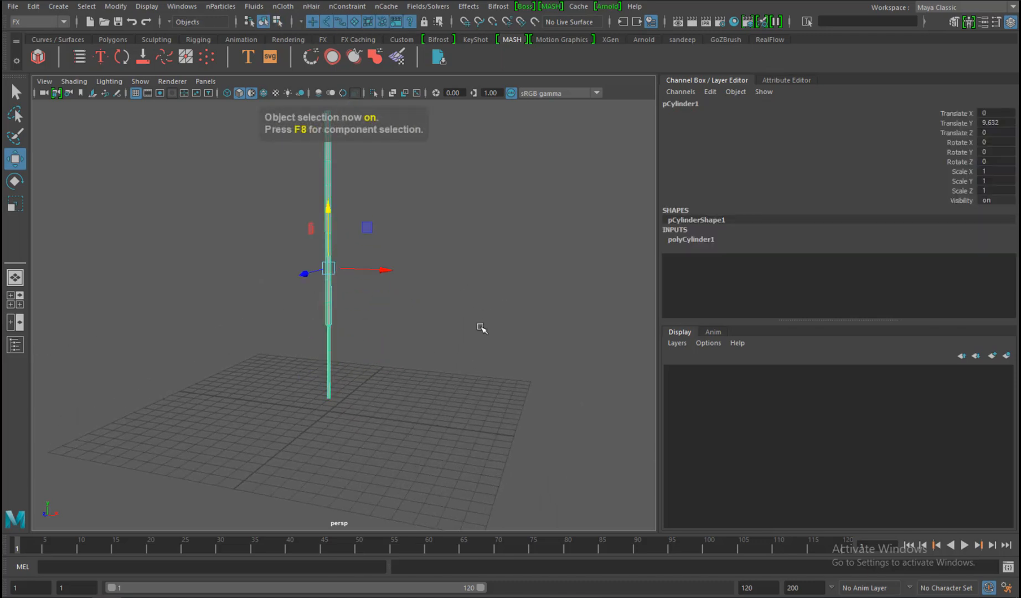
Select the vertices of the rod's thick upper section and stretch that section vertically.
click(478, 326)
alt+right_drag(490, 338, 401, 343)
alt+middle_drag(401, 344, 404, 365)
alt+drag(404, 364, 383, 317)
alt+middle_drag(383, 317, 389, 347)
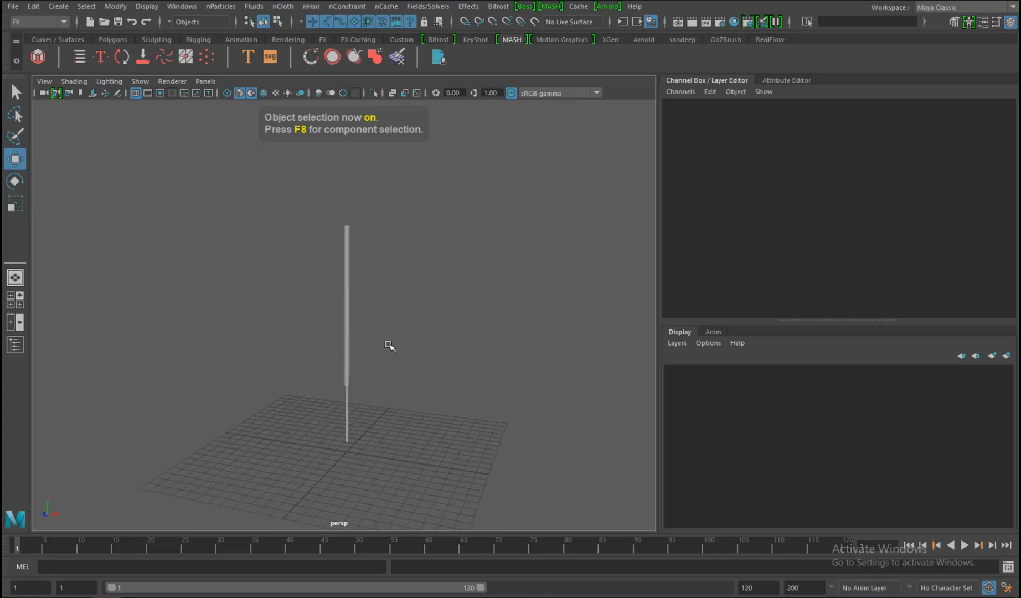
right_drag(347, 284, 296, 221)
drag(304, 203, 413, 398)
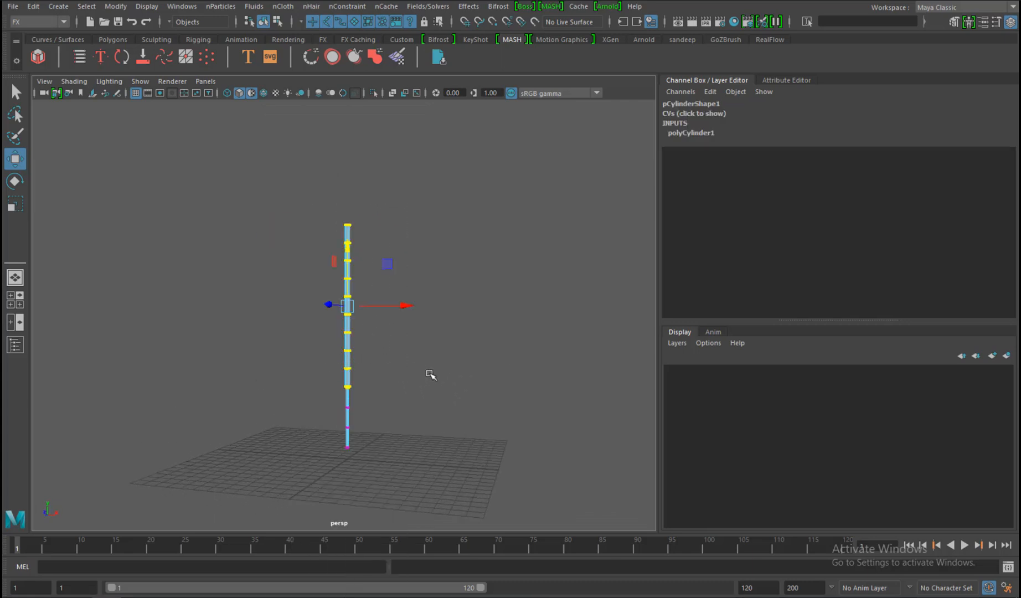
key(r)
mouse_move(347, 252)
mouse_down()
mouse_move(349, 244)
mouse_move(348, 264)
mouse_up()
key(w)
click(454, 319)
alt+middle_drag(474, 380, 472, 388)
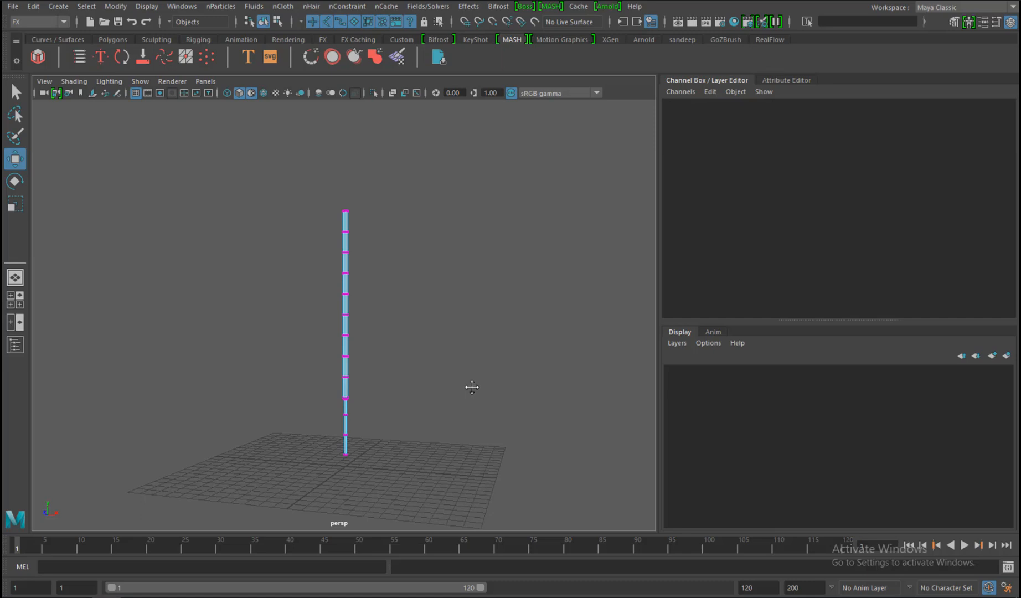
key(F8)
key(F8)
Select the whole rod and move its pivot down to the bottom end.
click(474, 388)
alt+middle_drag(385, 344, 414, 302)
drag(336, 287, 480, 331)
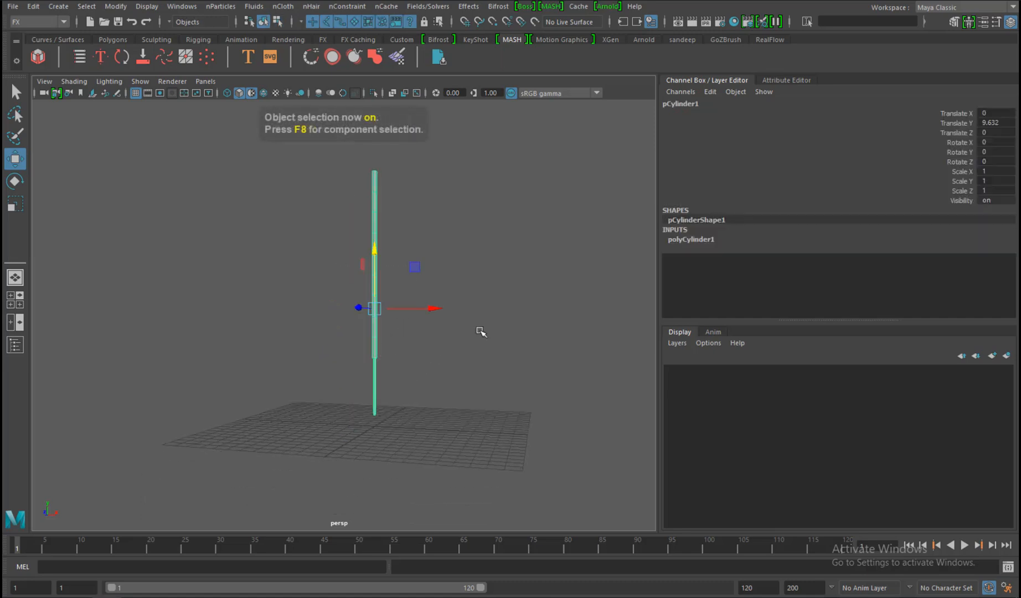
key(d)
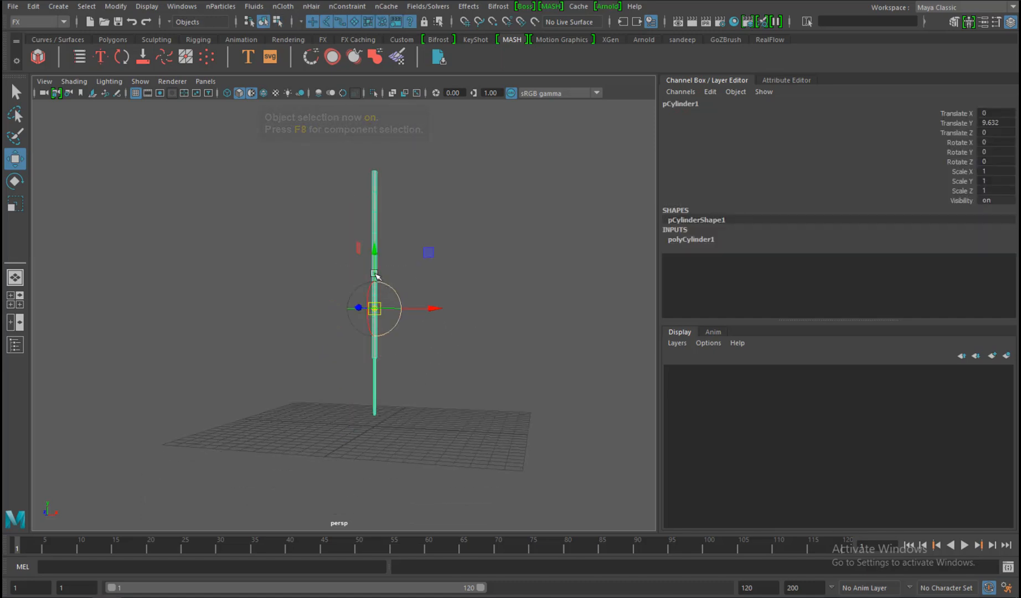
drag(379, 258, 378, 361)
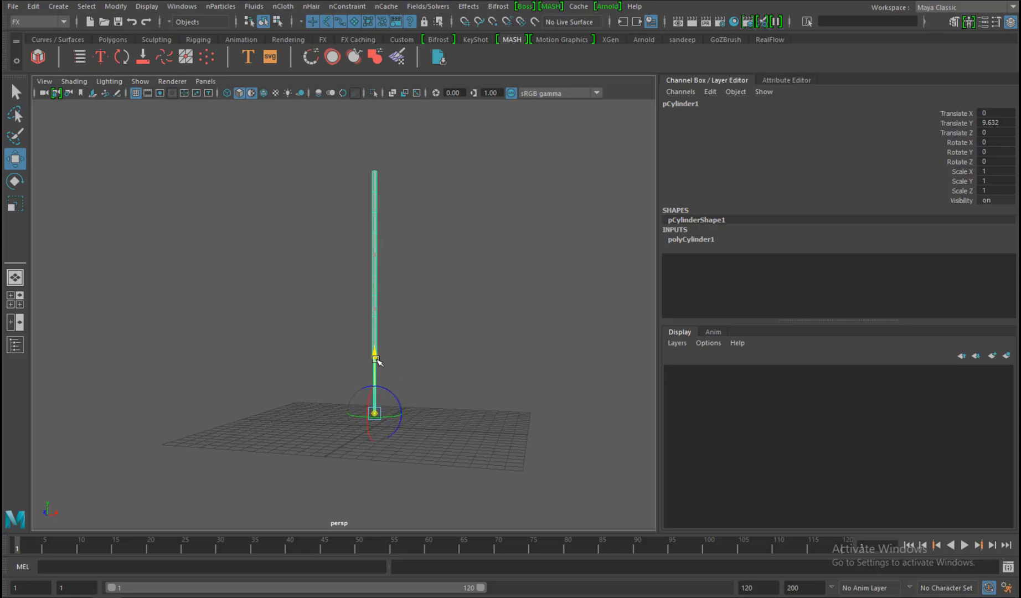
Lower the rod to about 8.79 on Y and tilt it about -14.66 degrees around Z from its base.
alt+drag(443, 374, 453, 366)
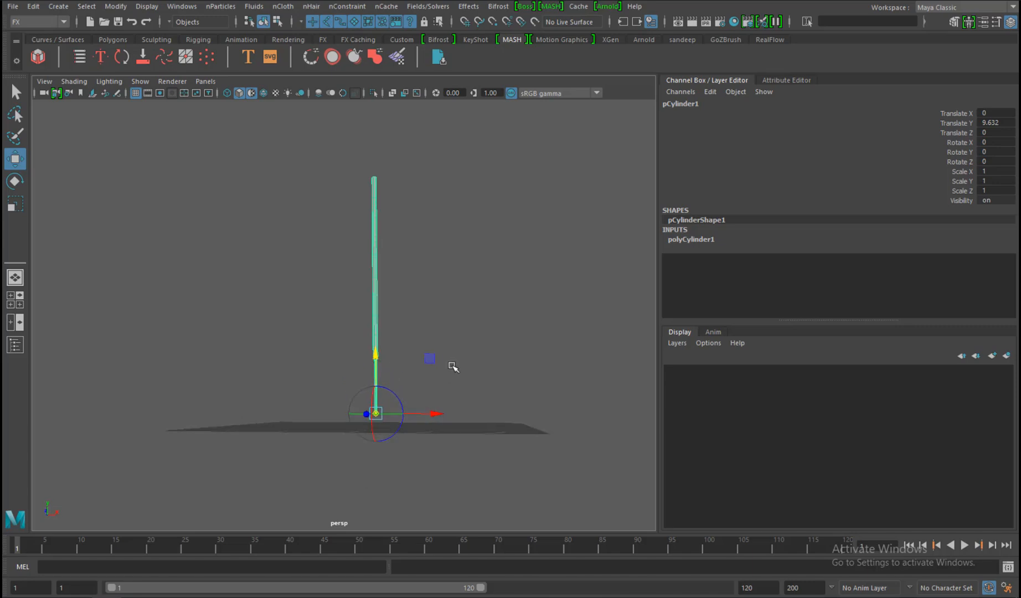
drag(377, 355, 391, 413)
key(e)
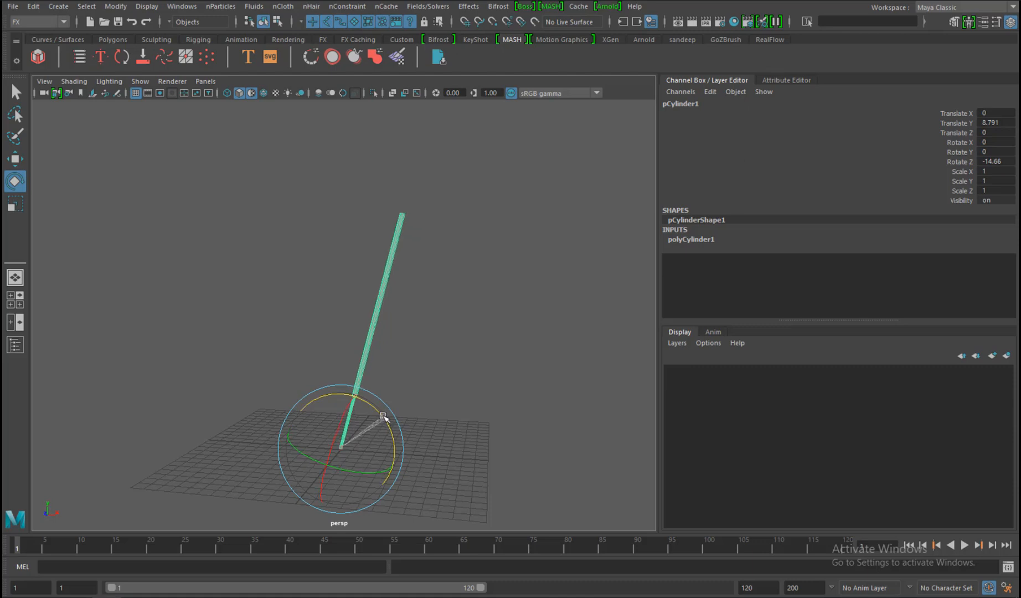
click(419, 351)
key(ctrl+z)
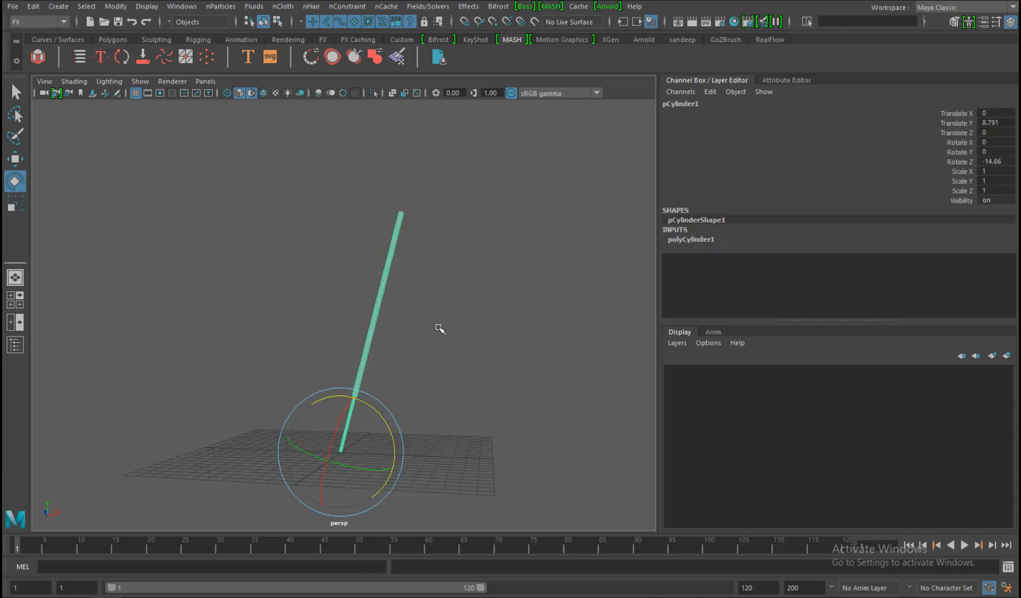
alt+drag(437, 328, 385, 270)
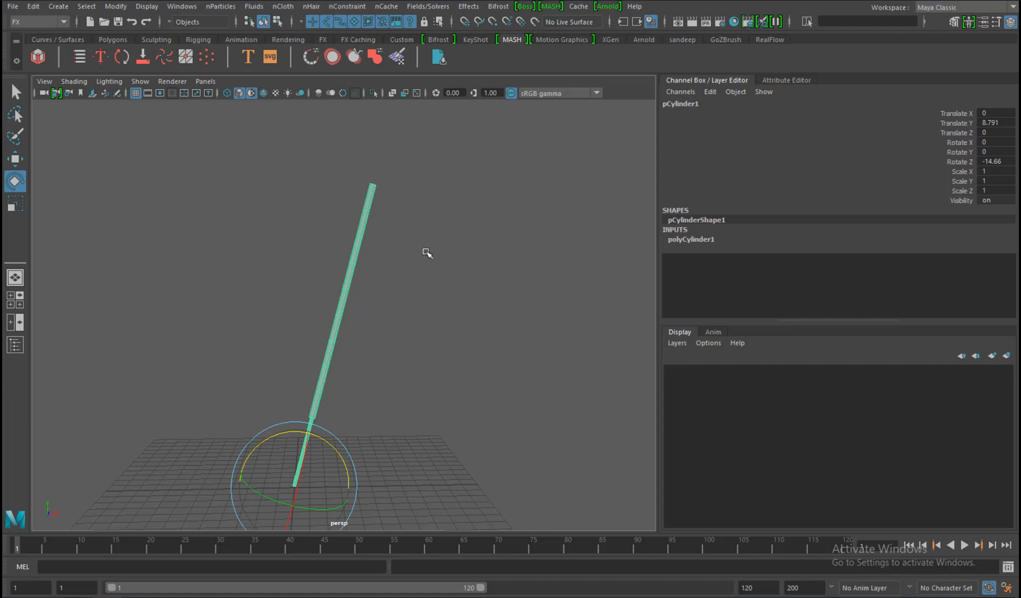
alt+drag(427, 253, 319, 241)
click(437, 286)
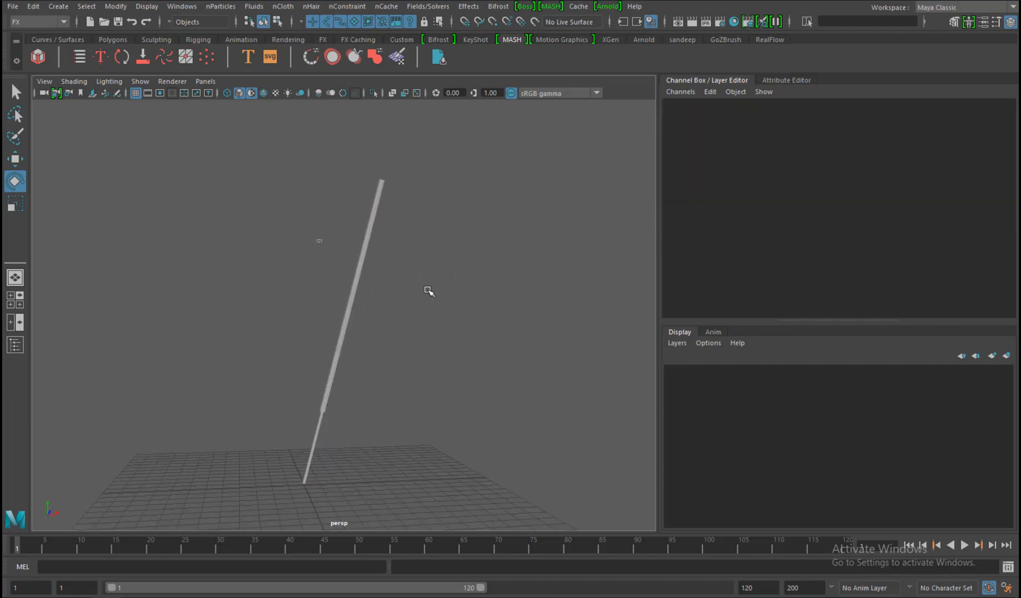
Select the rod, open the Hypershade and place its window so the material browser and property editor are accessible.
drag(428, 290, 512, 325)
click(182, 6)
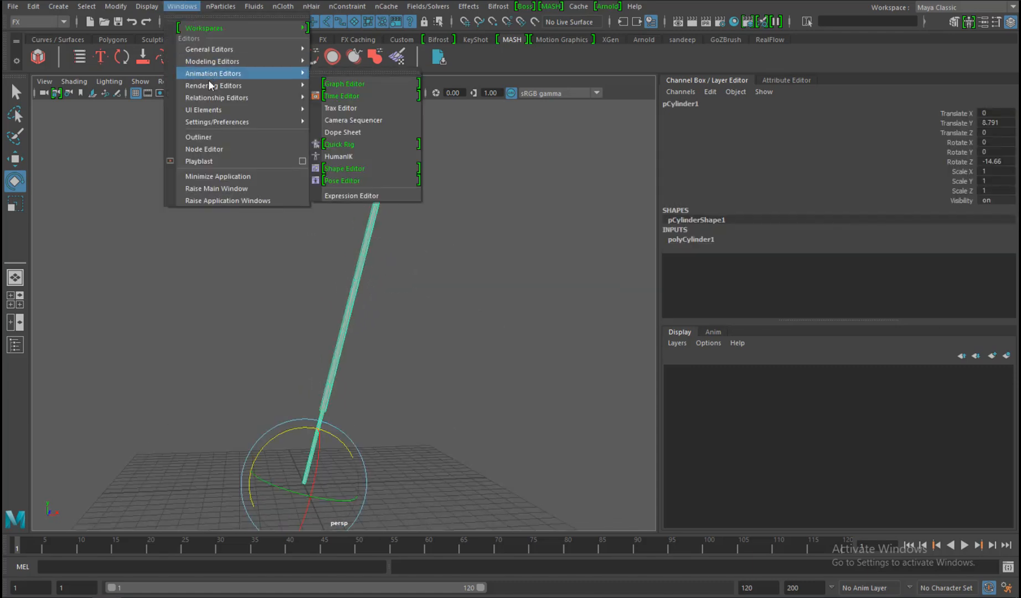
mouse_move(299, 86)
click(334, 120)
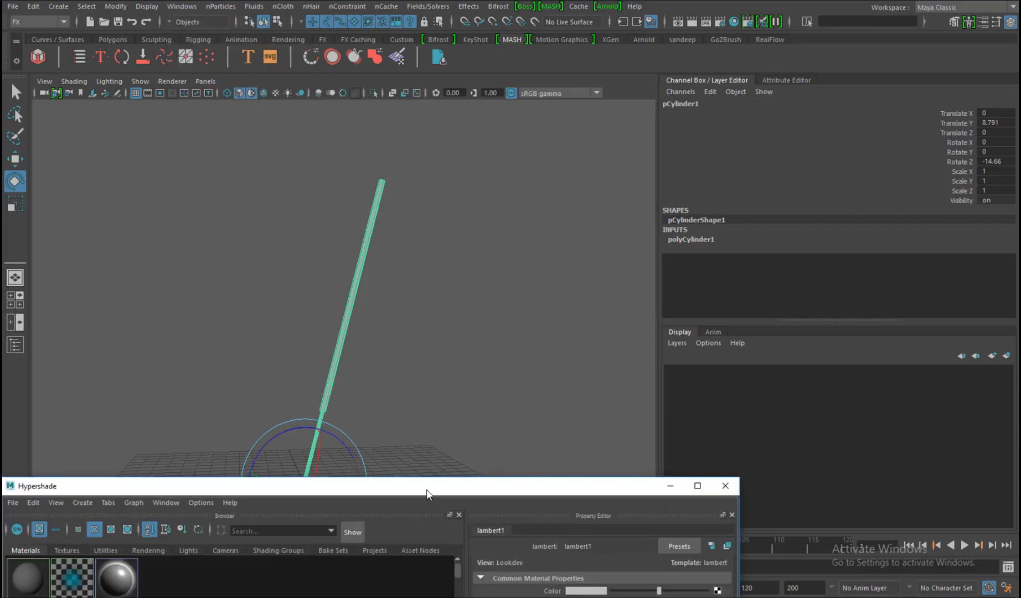
drag(426, 493, 729, 108)
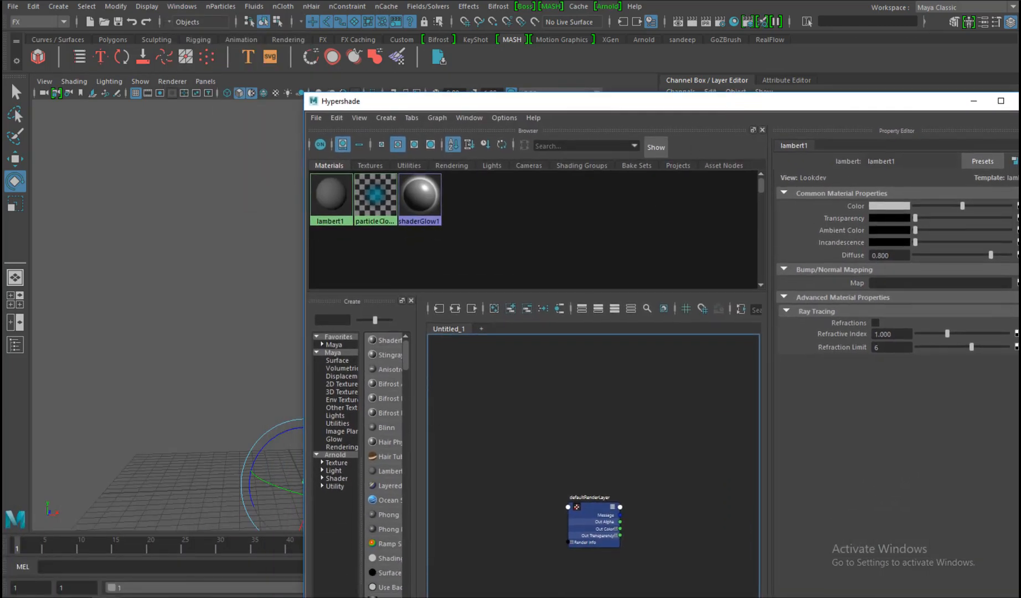
drag(633, 106, 623, 49)
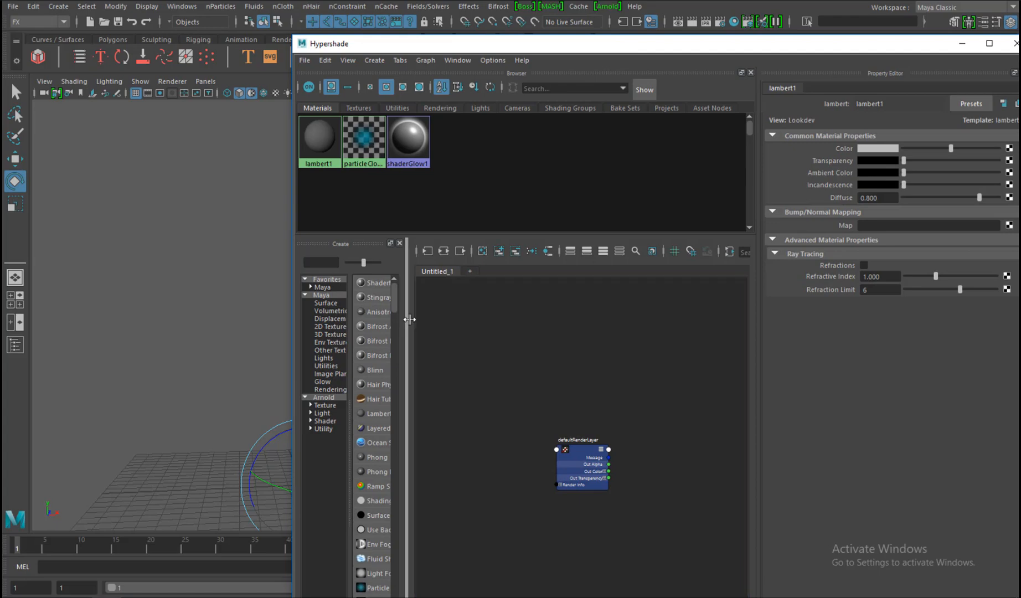
Create a new Lambert material and bring its node into clear view in the node graph.
drag(410, 317, 543, 340)
click(398, 413)
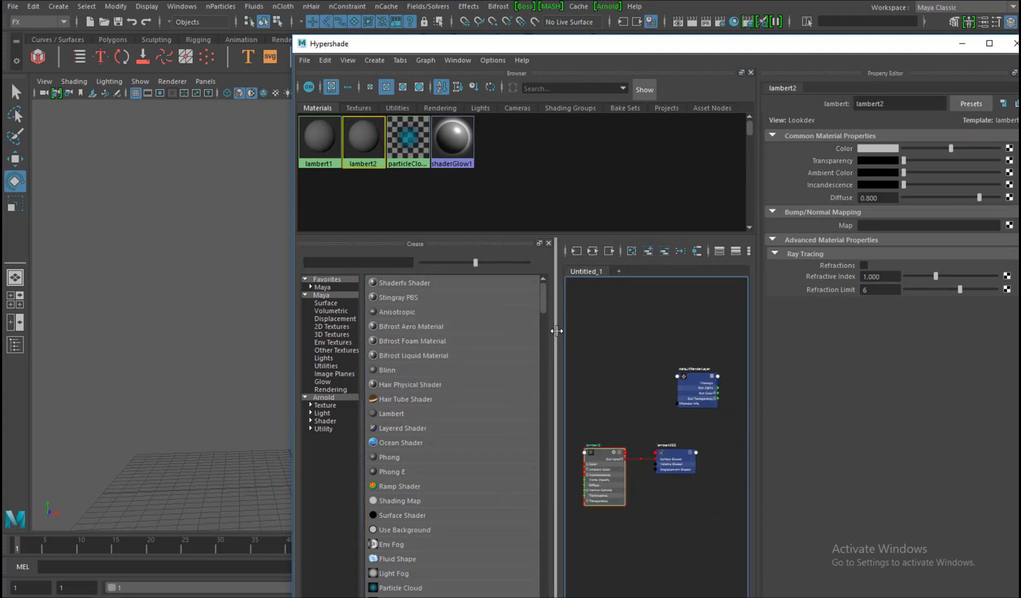
drag(556, 330, 407, 304)
alt+middle_drag(467, 369, 562, 308)
alt+right_drag(551, 398, 601, 409)
alt+middle_drag(601, 409, 626, 399)
Rename the new Lambert material as tic and frame its node in the graph.
double_click(571, 364)
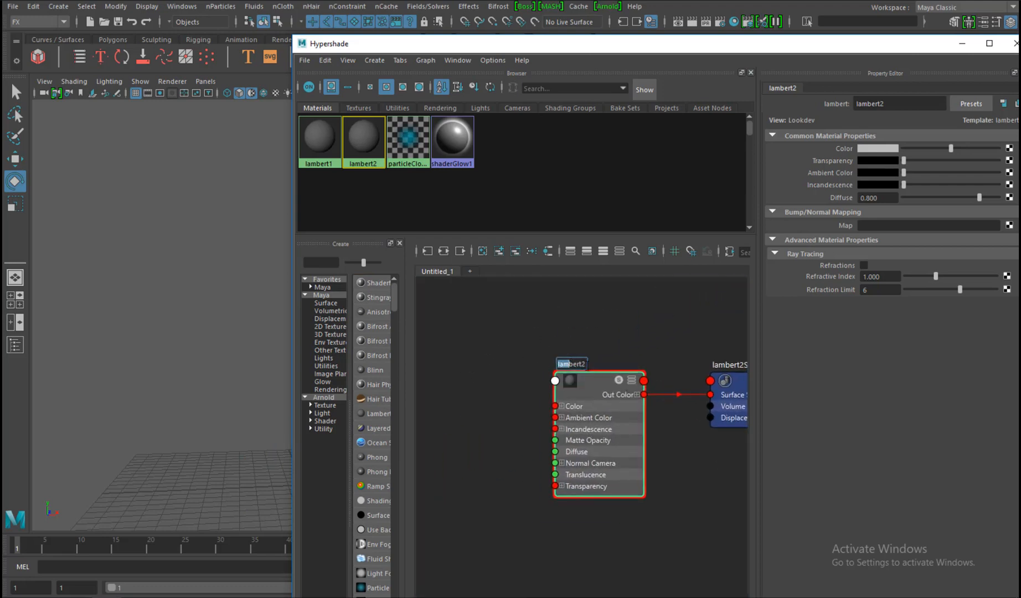
drag(588, 363, 517, 364)
text(tic)
key(Return)
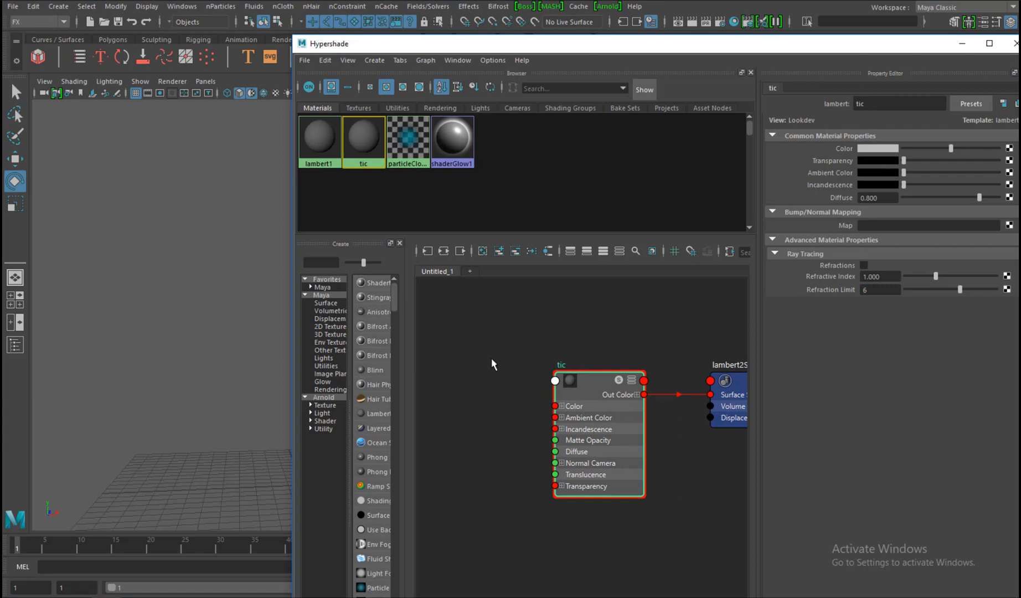
key(f)
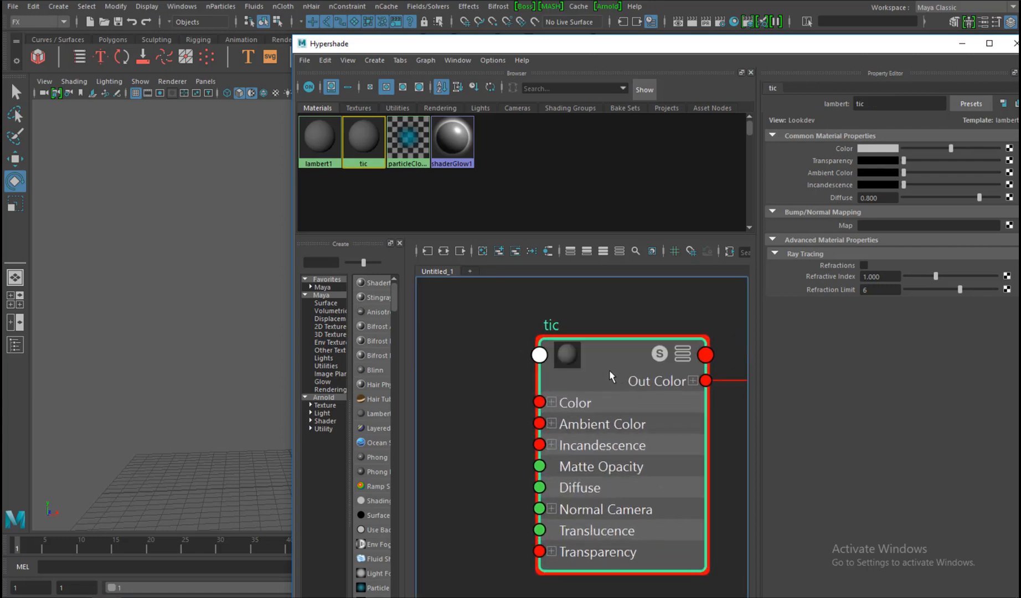
Position the Hypershade with its node graph and properties accessible and add a Ramp texture node for the tic material.
alt+middle_drag(592, 401, 564, 357)
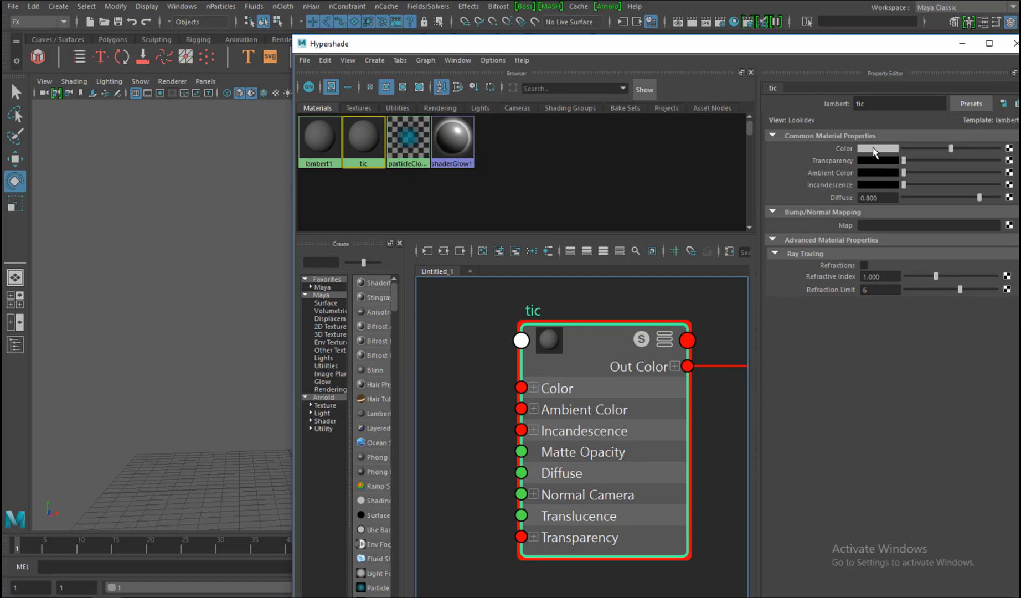
alt+right_drag(602, 389, 531, 360)
alt+middle_drag(531, 360, 581, 353)
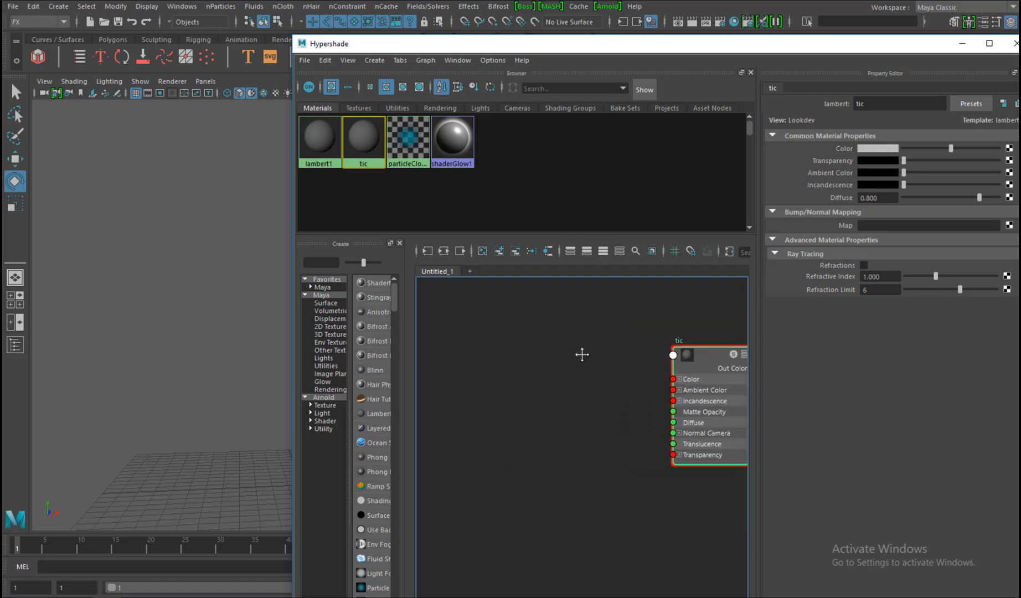
drag(464, 45, 663, 79)
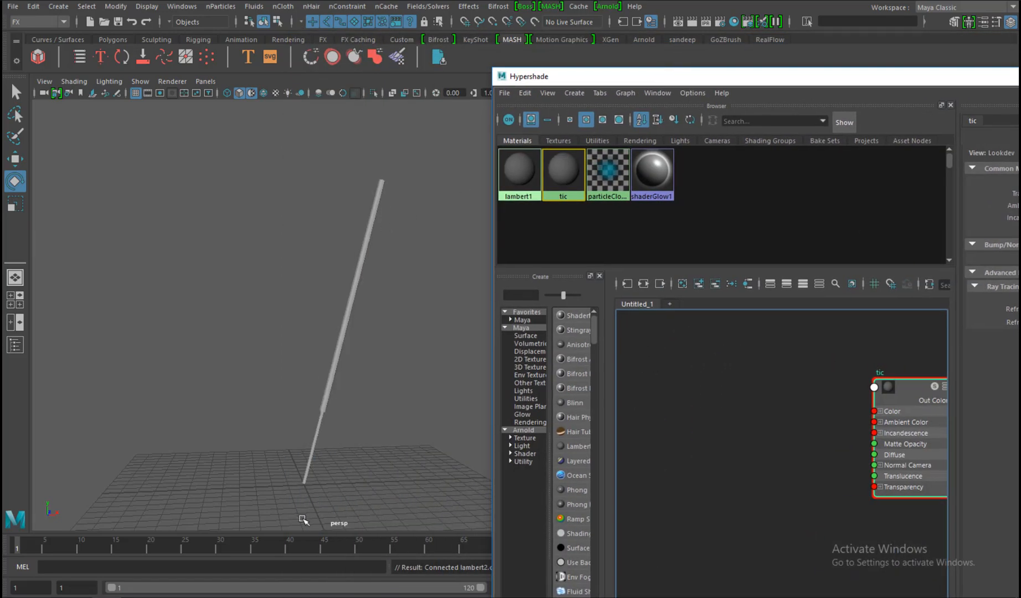
drag(782, 76, 442, 20)
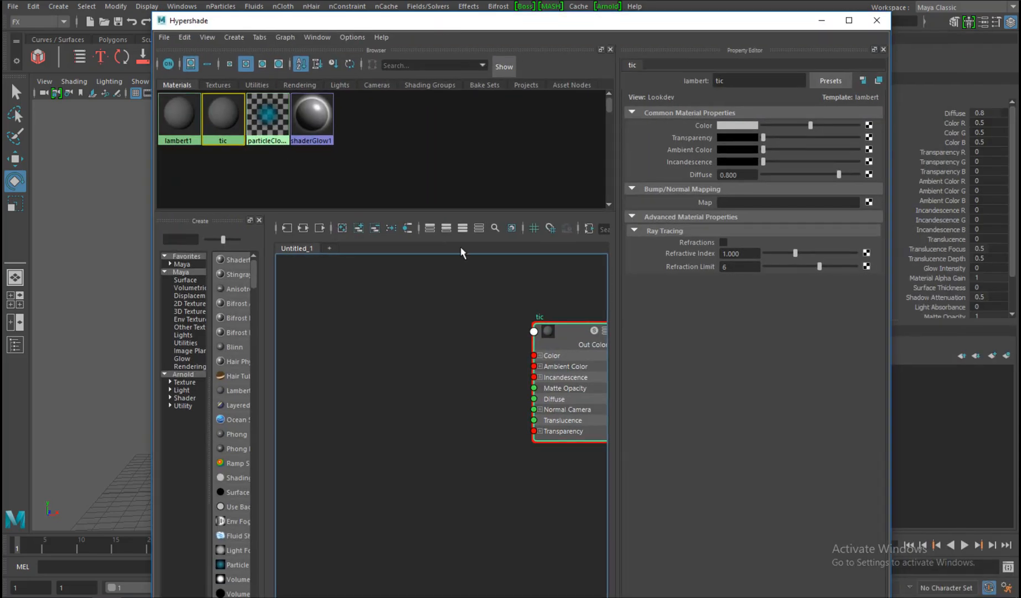
scroll(497, 381, up, 2)
alt+middle_drag(498, 401, 519, 387)
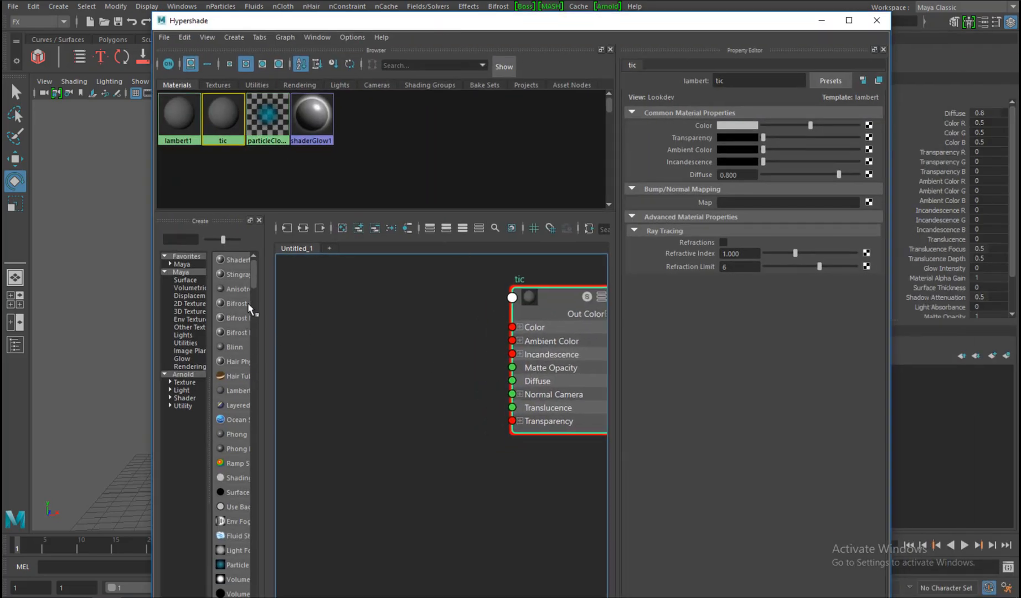
drag(253, 278, 268, 320)
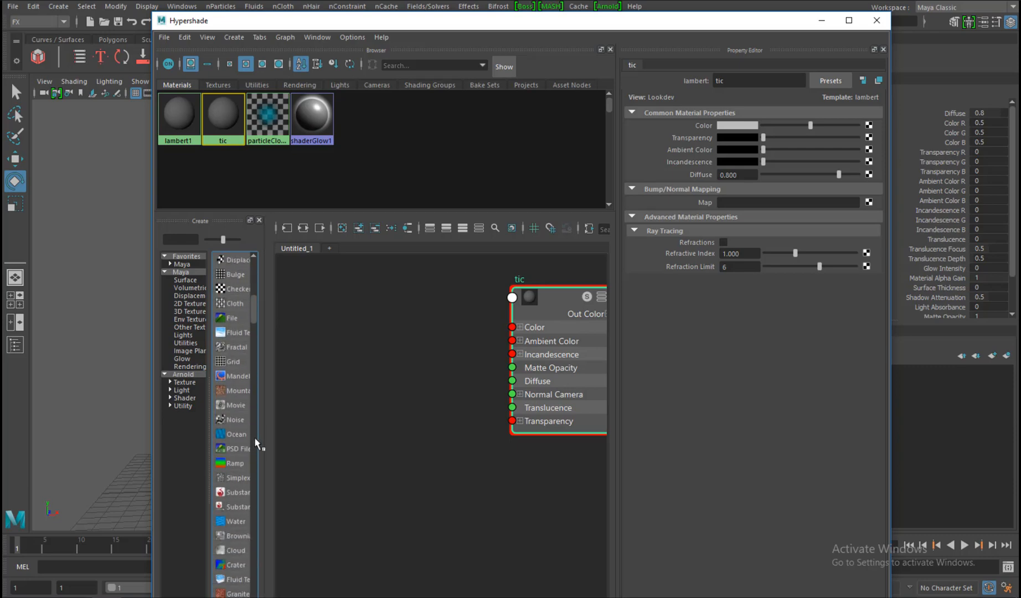
click(234, 463)
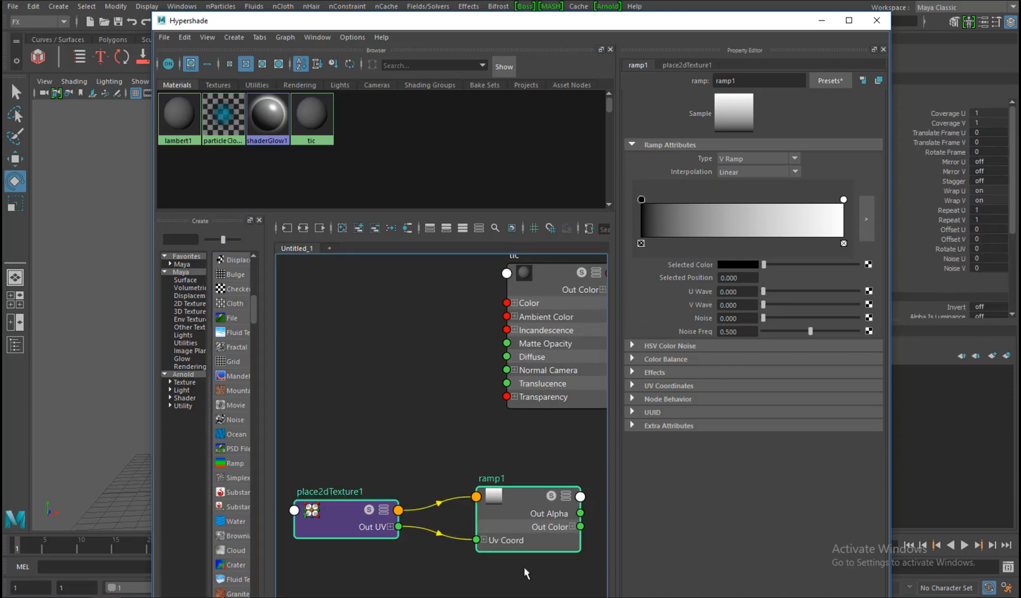
Connect the ramp's Out Color to the tic material's Color input and select the ramp node to show its properties.
drag(526, 533, 509, 304)
alt+middle_drag(533, 420, 504, 433)
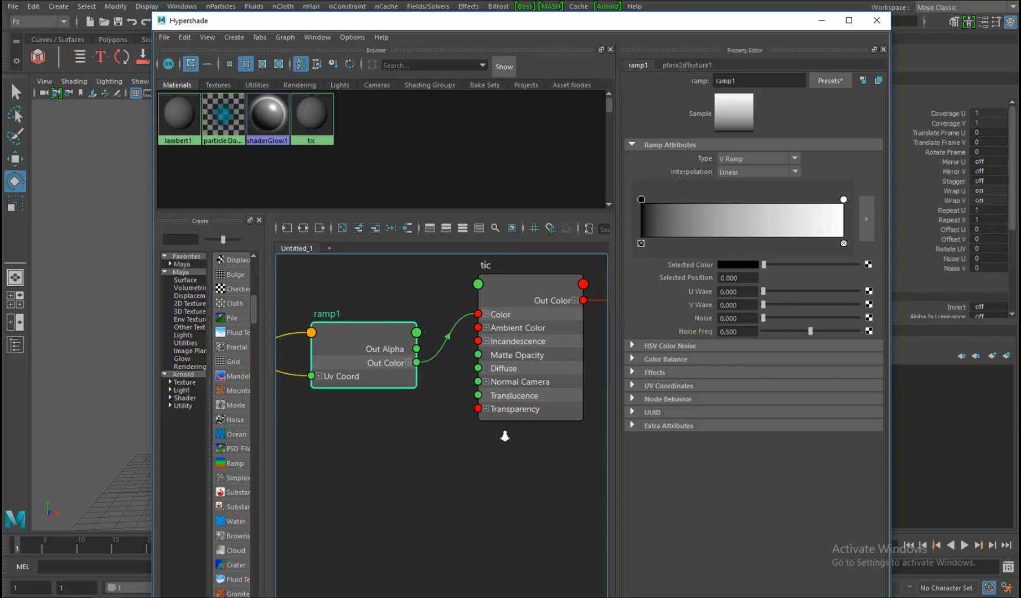
scroll(503, 433, up, 1)
click(547, 281)
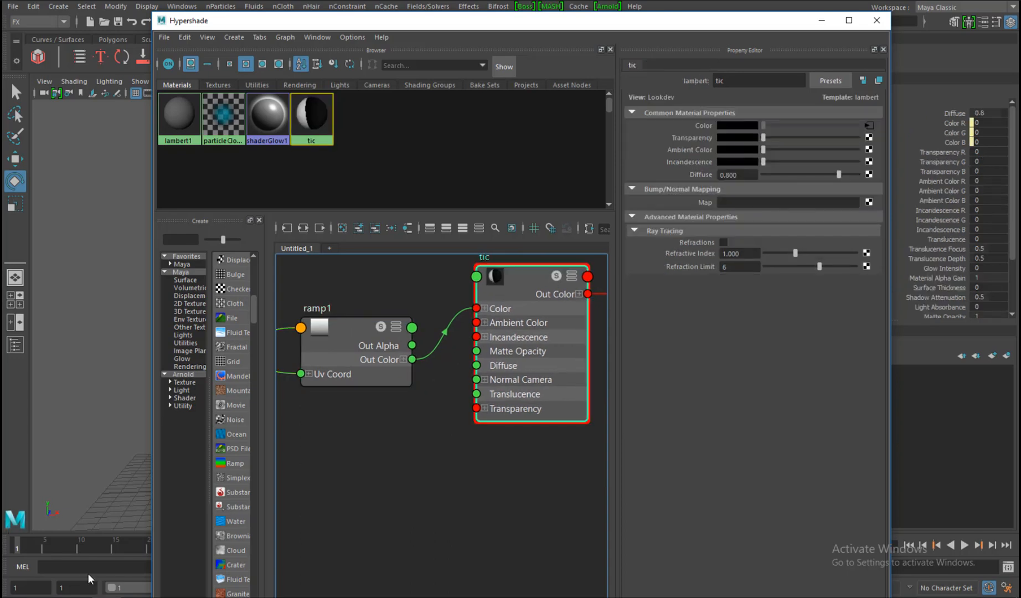
click(338, 363)
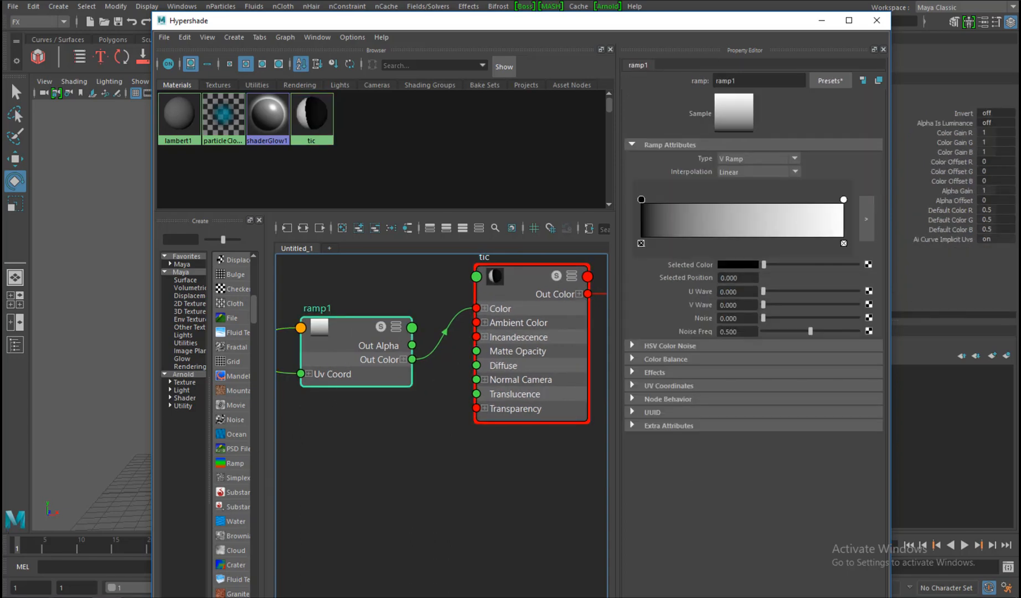
Uncover the stick behind the Hypershade and turn on textured shaded display in the perspective view.
drag(353, 21, 634, 70)
scroll(789, 366, down, 3)
alt+middle_drag(792, 366, 367, 242)
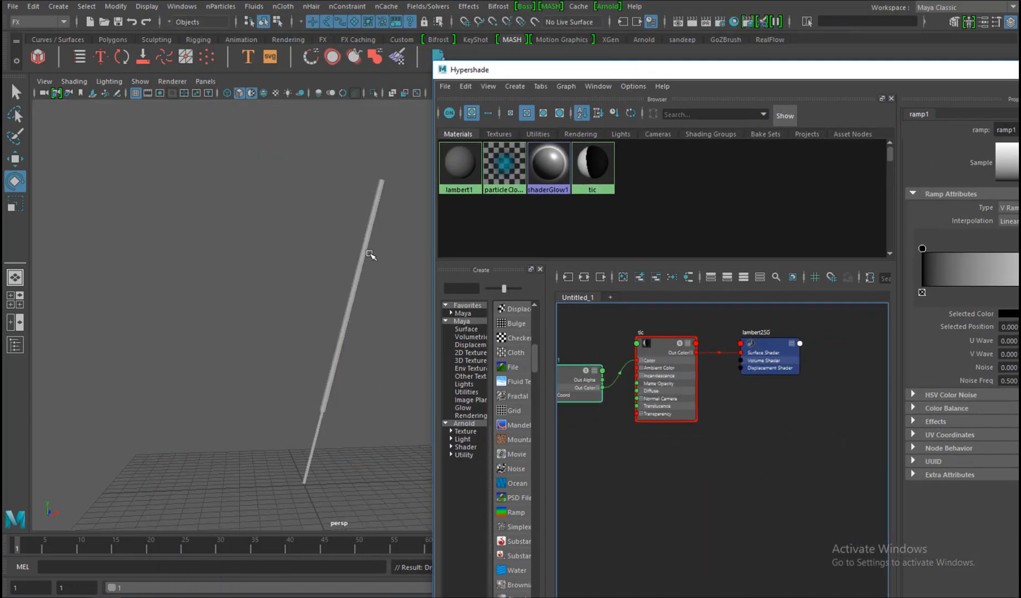
alt+right_drag(305, 221, 346, 253)
alt+middle_drag(346, 253, 303, 245)
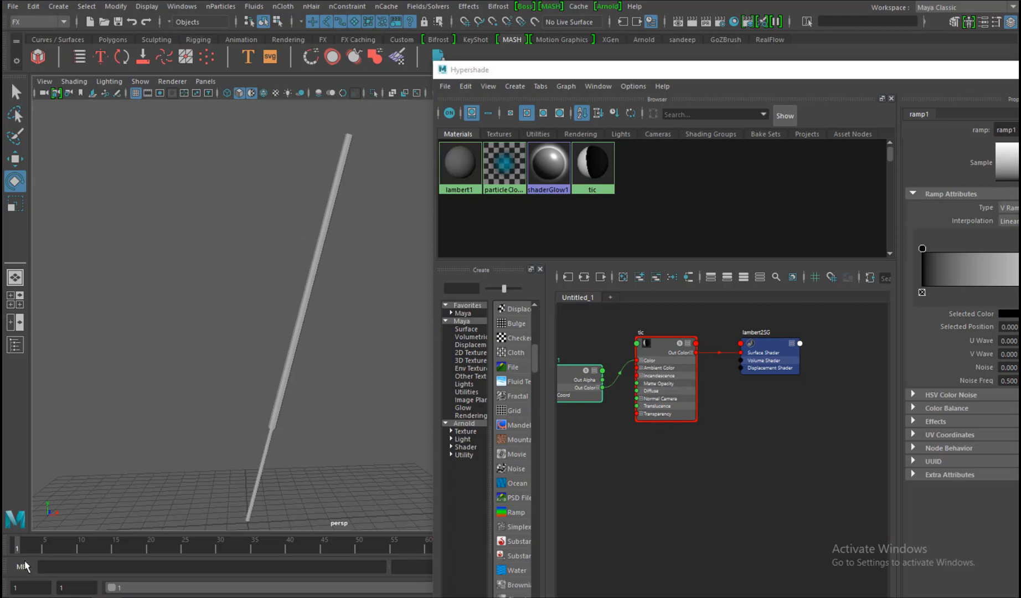
key(6)
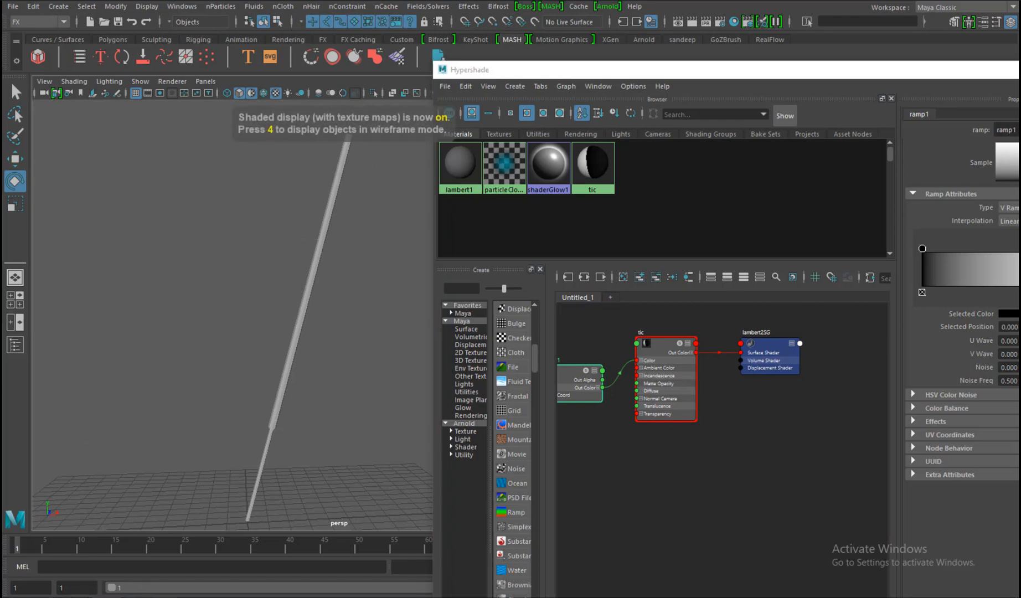
alt+drag(322, 360, 293, 351)
click(292, 350)
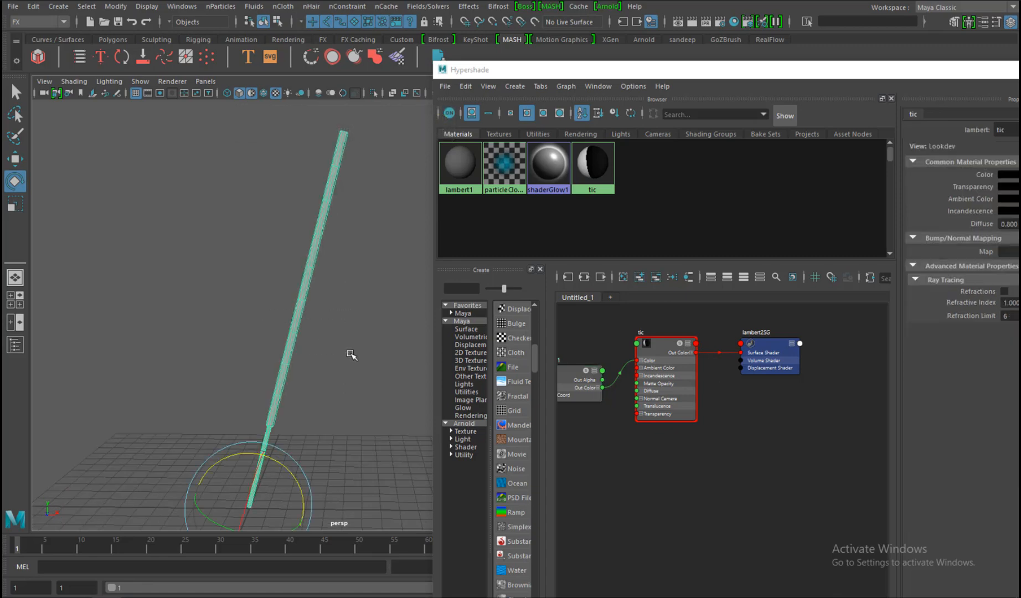
click(351, 353)
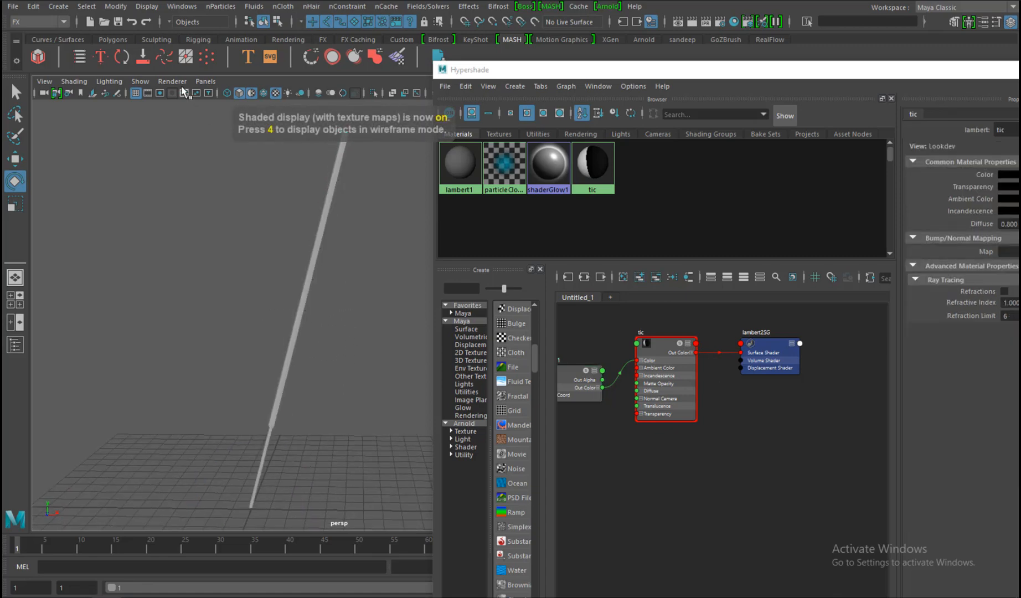
Switch the perspective view to another renderer so the ramp texture can be checked on the stick.
click(172, 81)
click(184, 126)
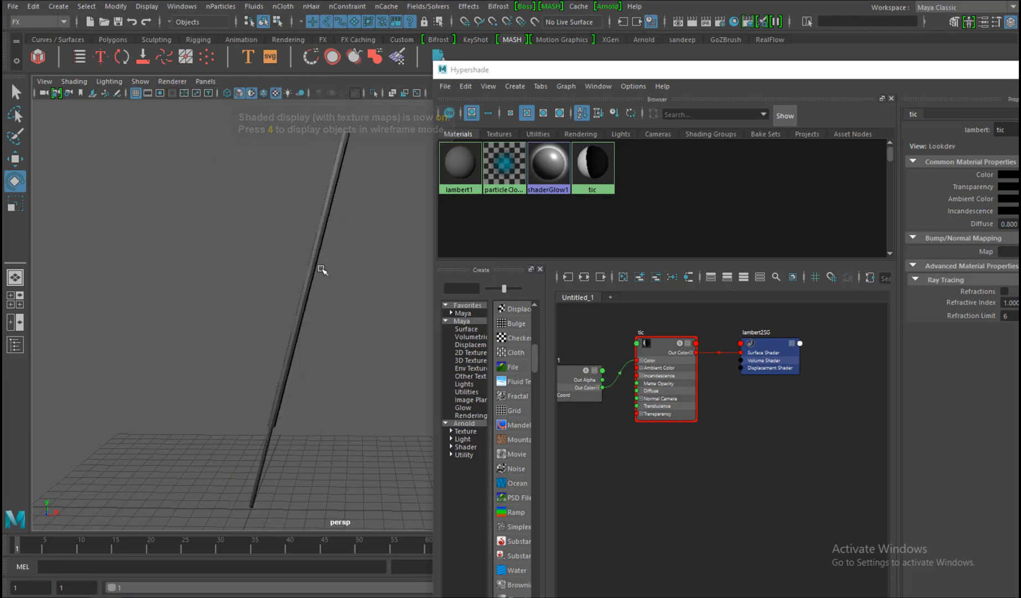
alt+drag(332, 295, 287, 289)
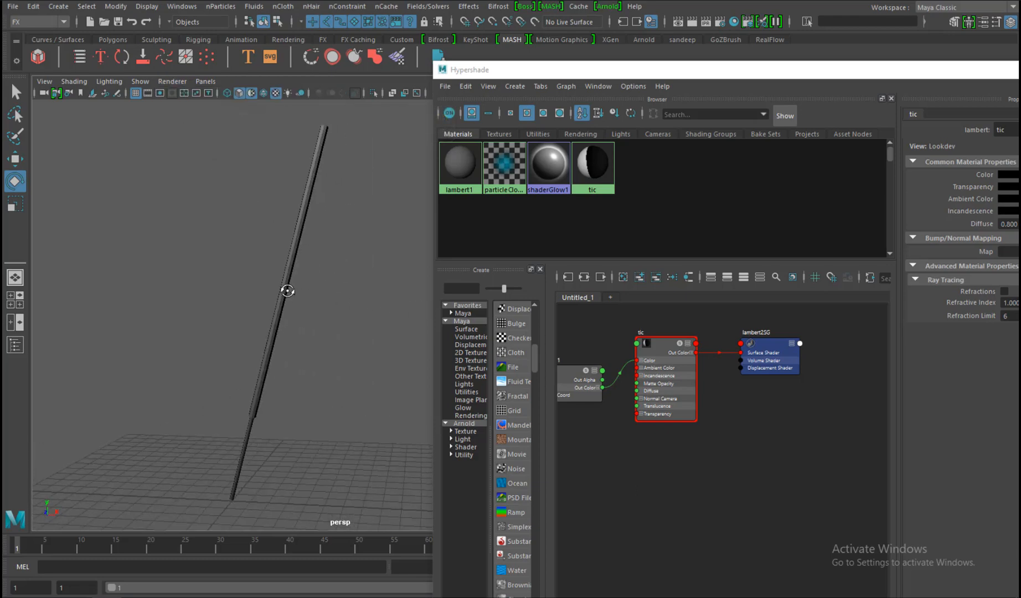
Place the Hypershade beside the stick so both stay accessible, and close its Property Editor to enlarge the node graph.
click(677, 355)
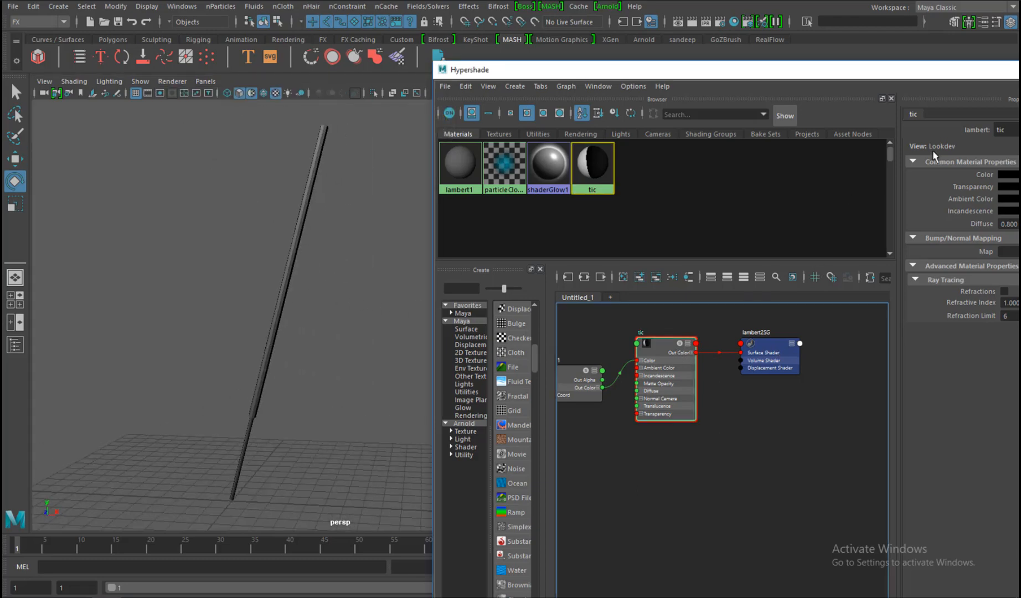
drag(872, 77, 791, 87)
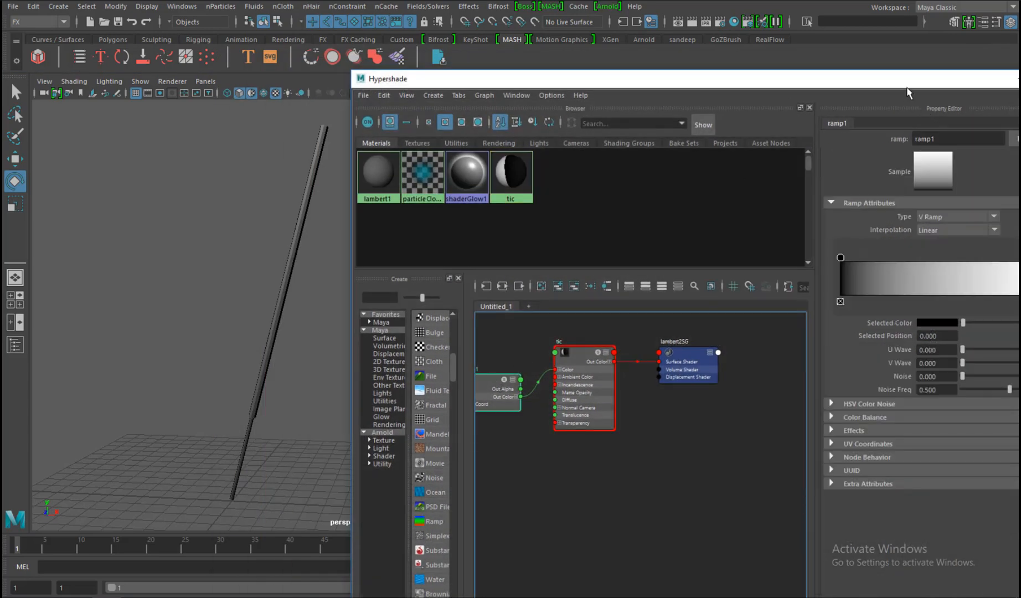
drag(908, 83, 694, 120)
drag(147, 117, 474, 155)
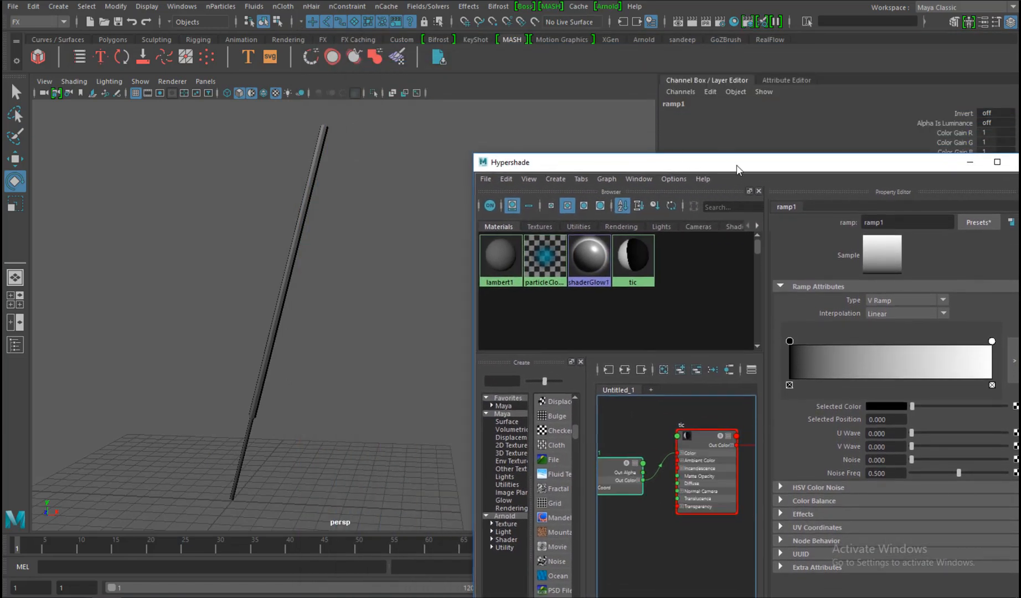
drag(736, 169, 255, 118)
drag(461, 132, 324, 108)
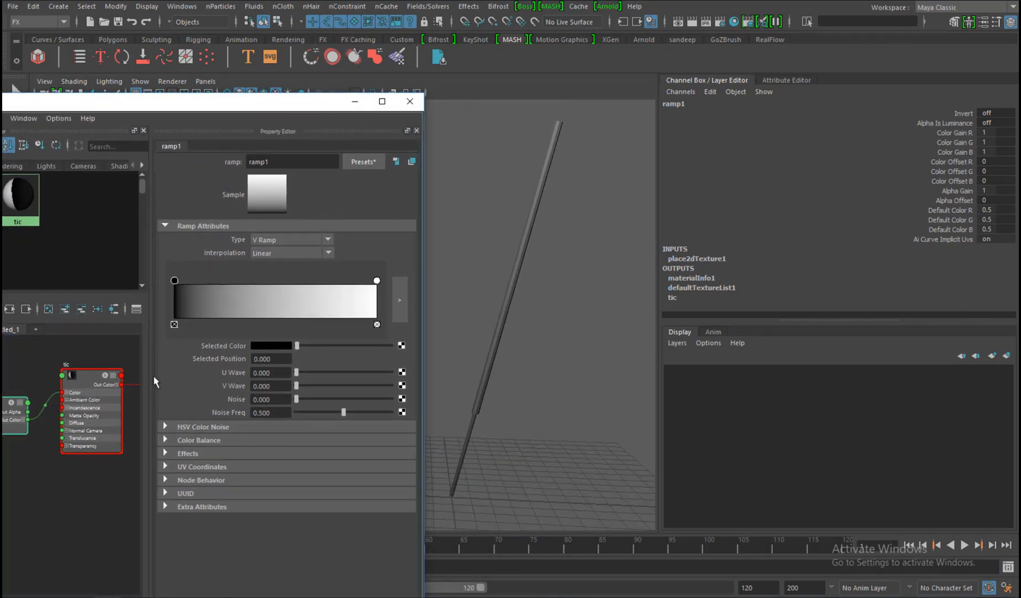
click(417, 131)
alt+middle_drag(262, 406, 398, 410)
scroll(326, 429, up, 3)
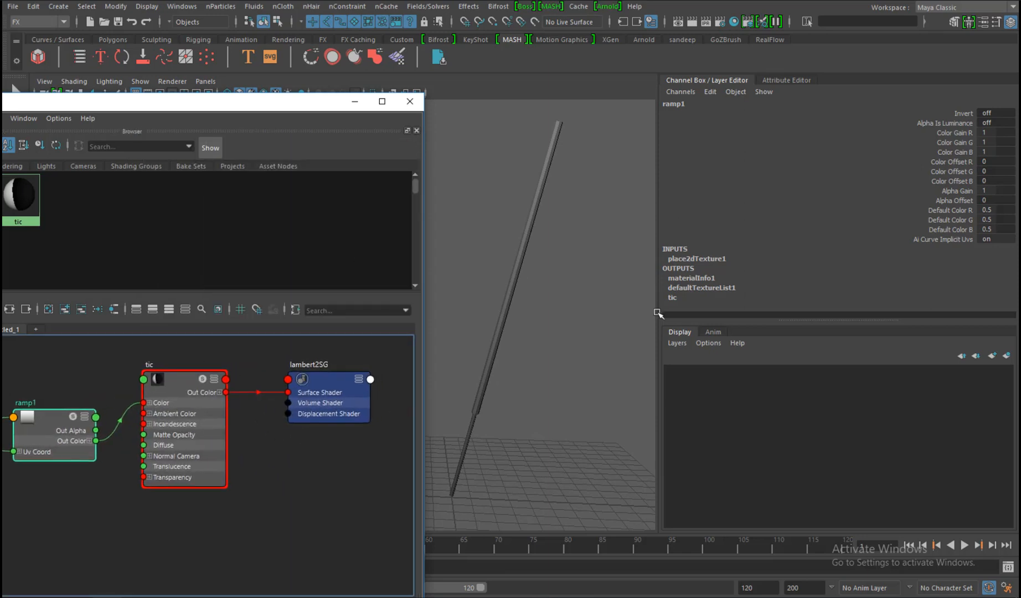
Select the tic material node and show its attributes in the Attribute Editor.
click(201, 392)
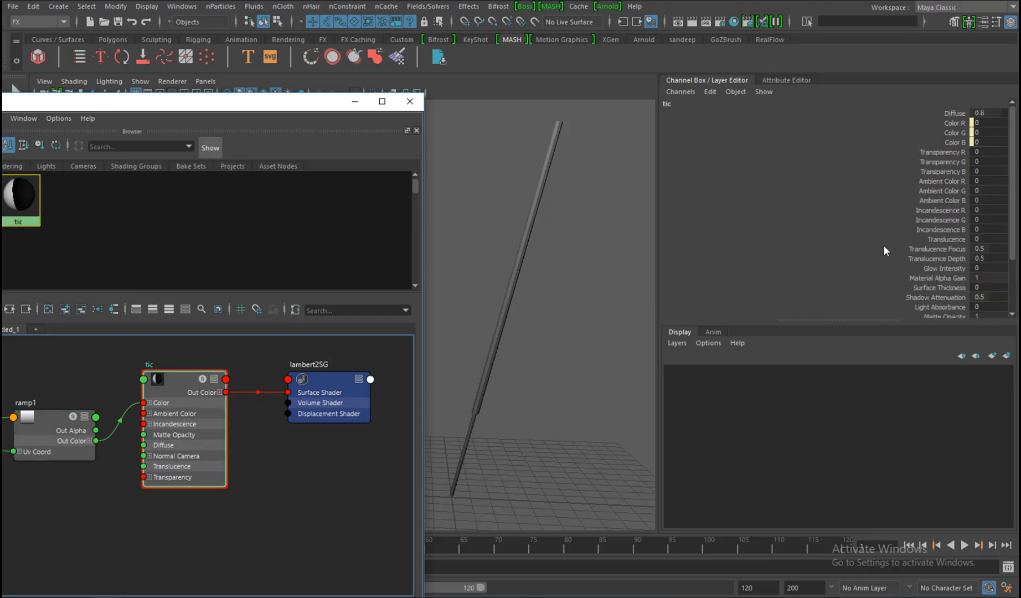
key(ctrl+a)
click(571, 330)
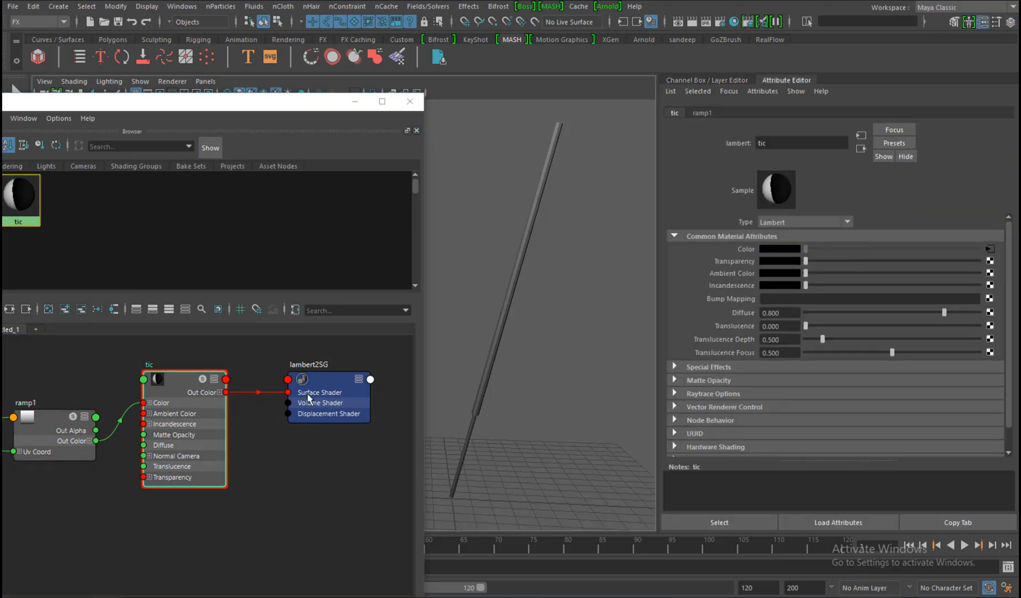
click(193, 394)
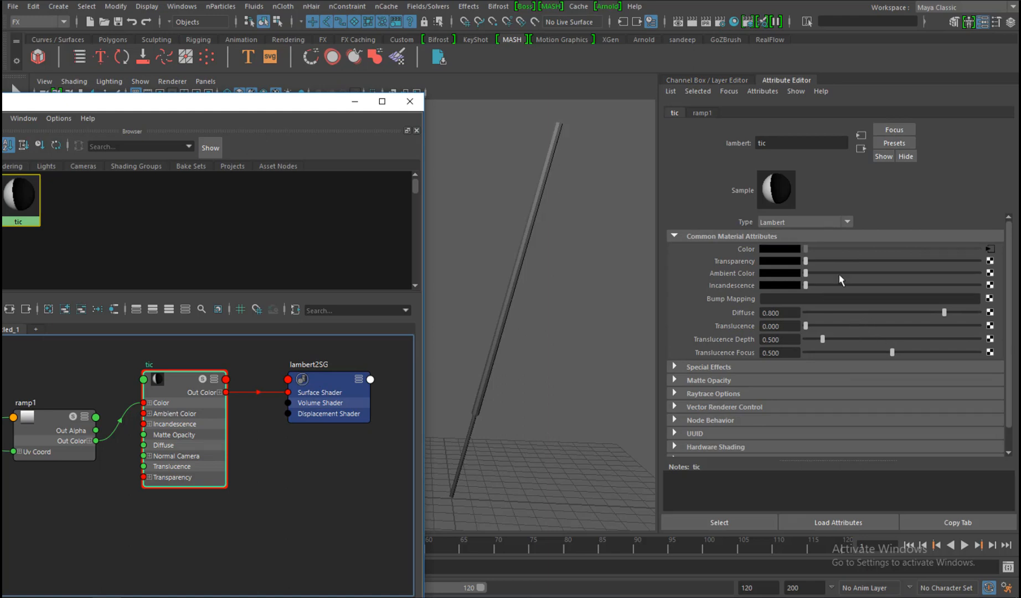
Open the ramp feeding tic's Color, move its black entry inward from the start and its white entry to position 0.654.
click(990, 250)
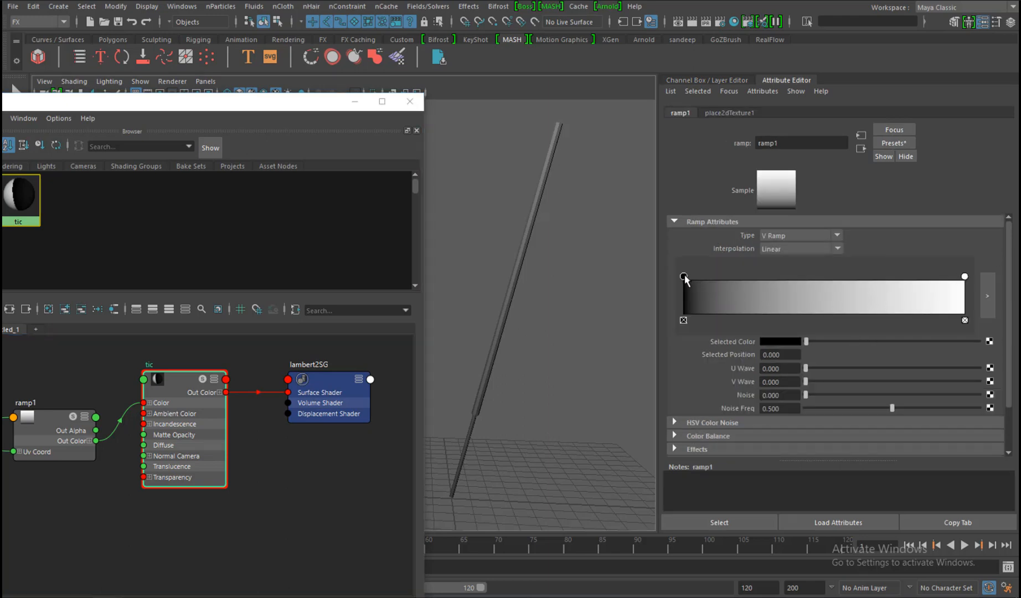
drag(683, 277, 765, 277)
drag(967, 277, 866, 276)
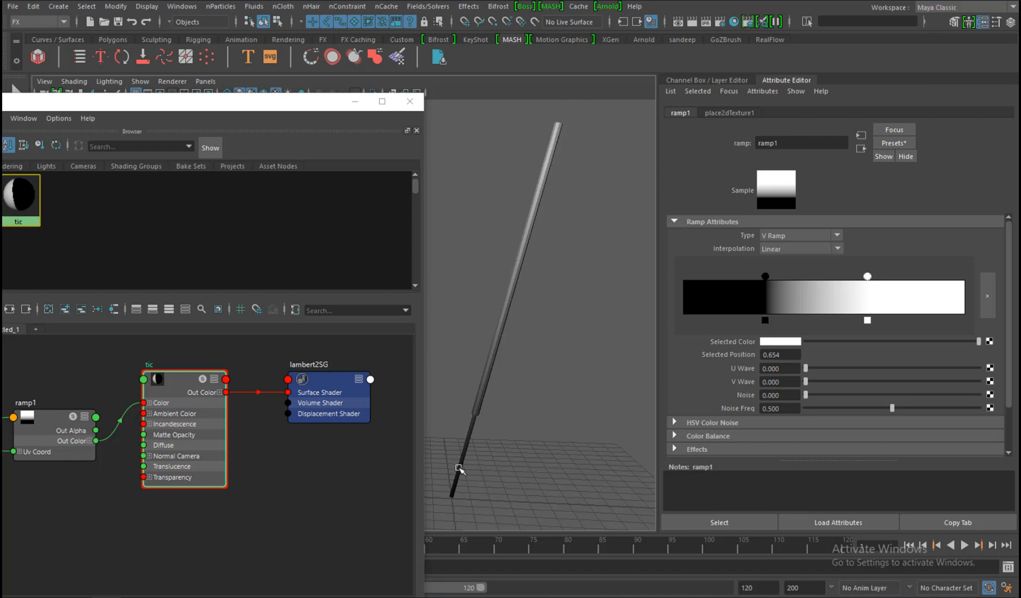
Try the U Ramp type, inspect the stick from several angles, and return the ramp type to V Ramp.
click(806, 235)
click(804, 256)
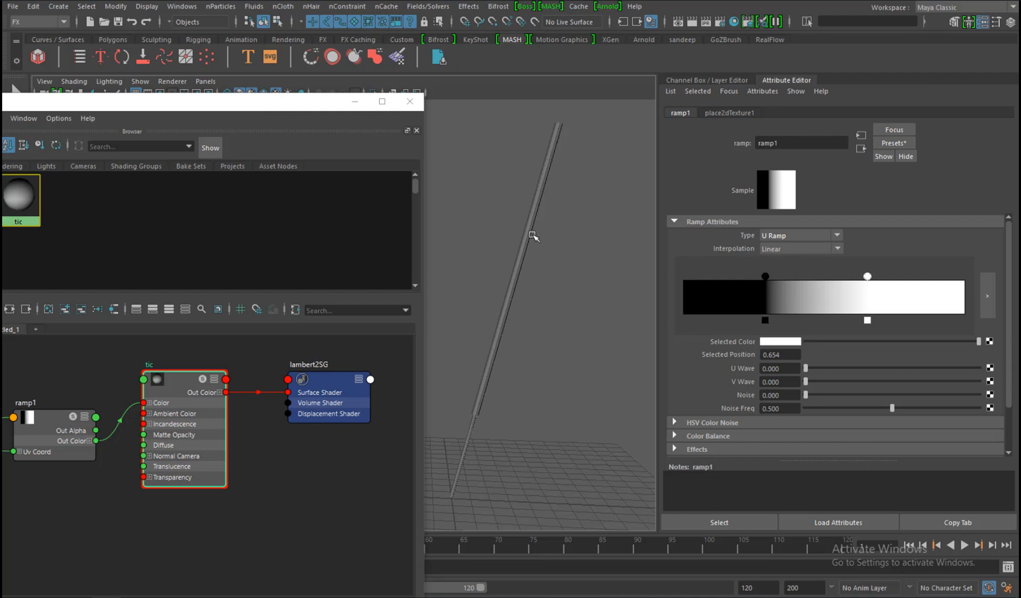
alt+drag(531, 235, 582, 289)
alt+middle_drag(581, 290, 602, 275)
alt+drag(602, 275, 588, 278)
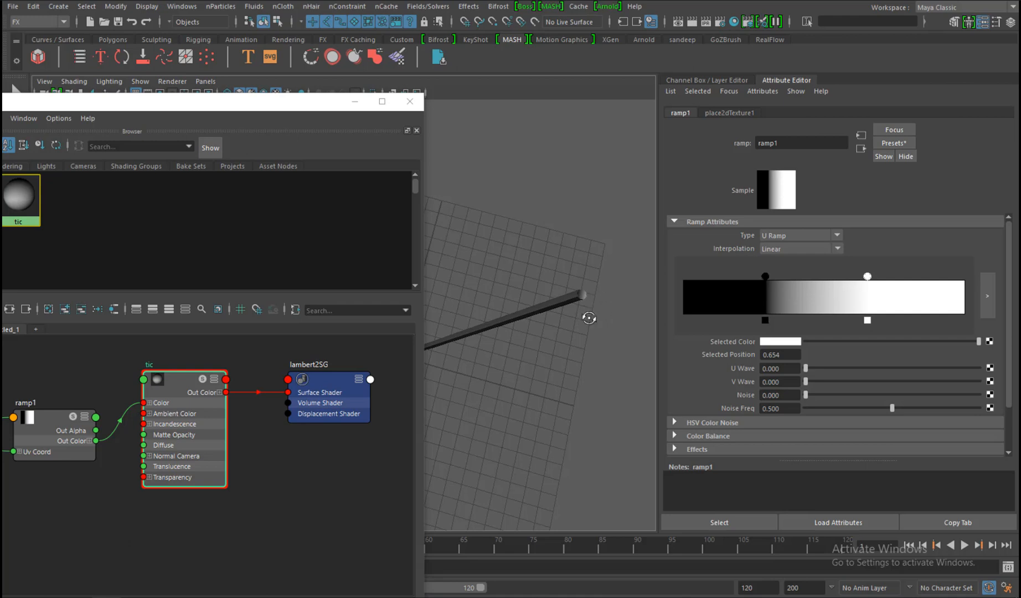
alt+drag(588, 312, 617, 212)
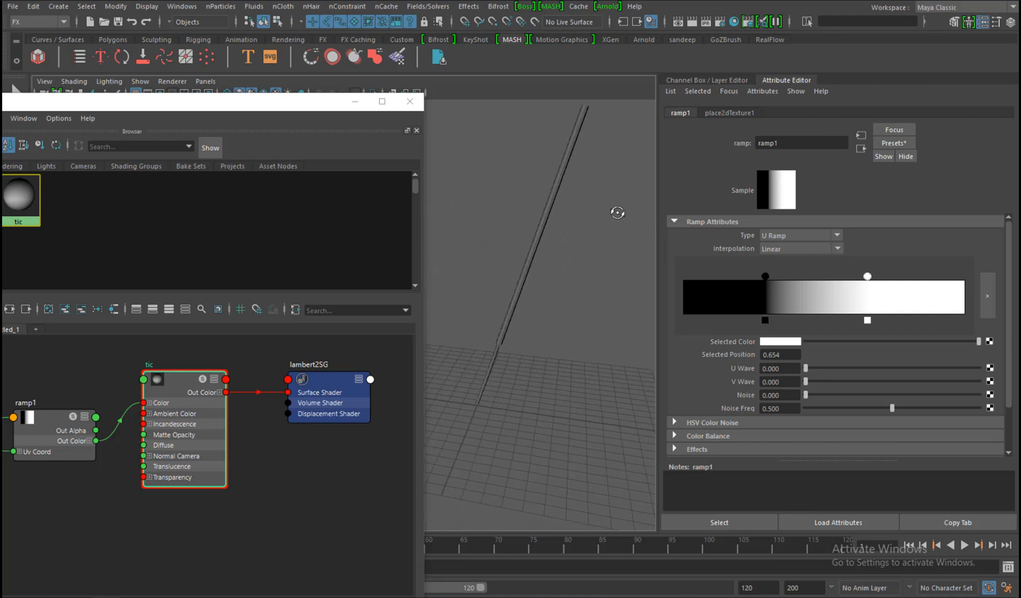
click(763, 238)
click(778, 249)
alt+drag(574, 273, 529, 313)
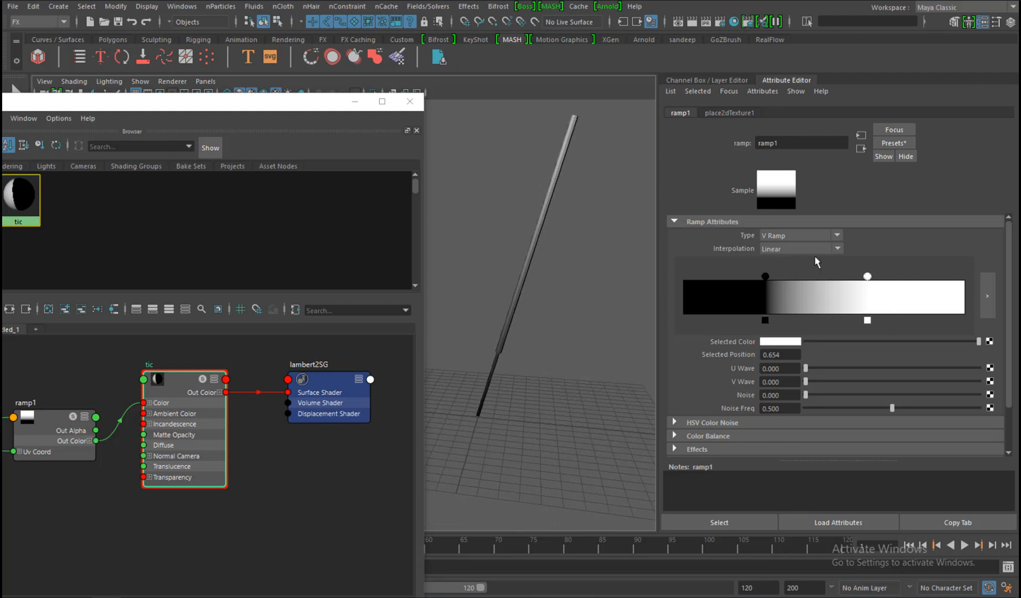
Set the ramp's interpolation to None for a hard edge between black and white on the stick.
click(785, 251)
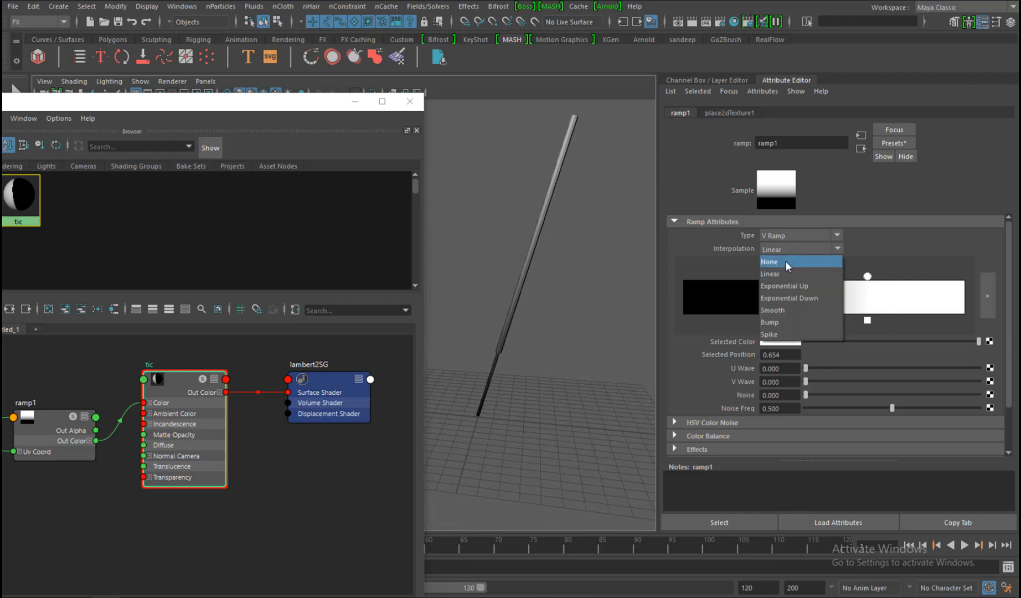
click(785, 261)
alt+drag(511, 300, 515, 285)
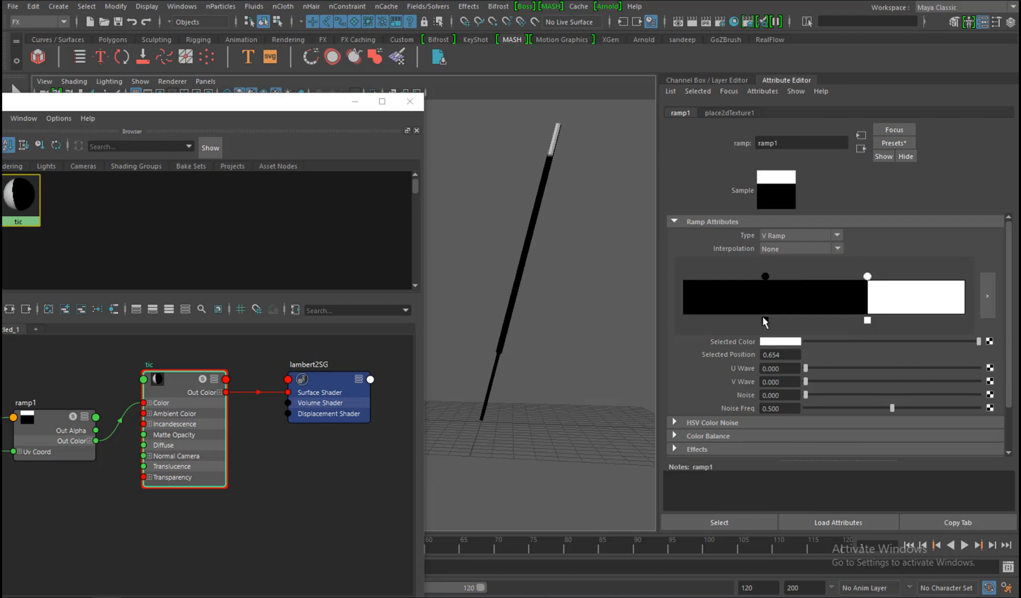
Try deleting the ramp's black color entry and undo the deletion.
click(765, 320)
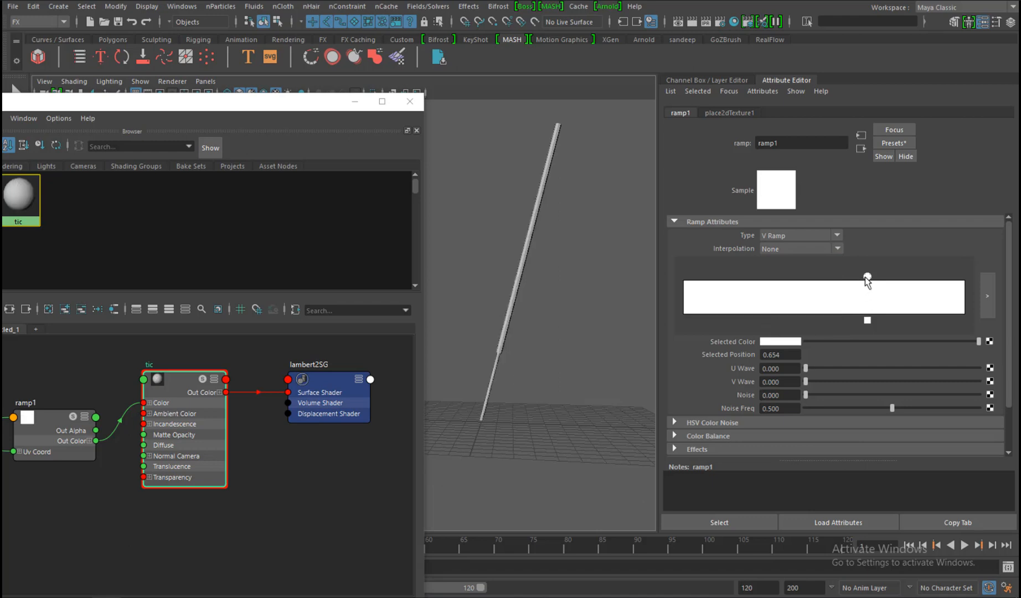
key(ctrl+z)
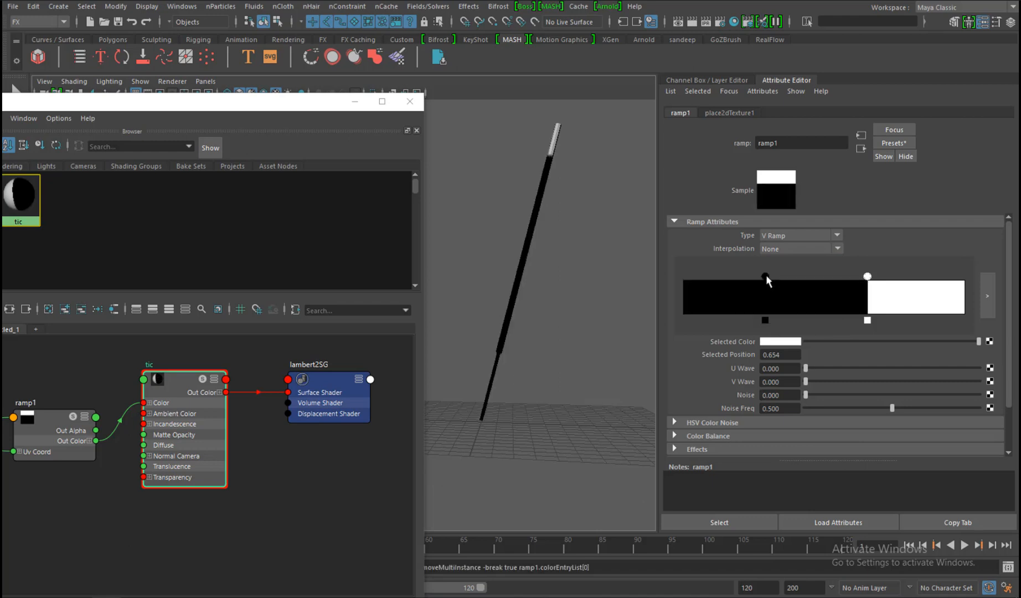
Move the ramp's white entry to position 0.424 and its black entry to position 0.000.
drag(765, 276, 748, 276)
drag(871, 282, 802, 286)
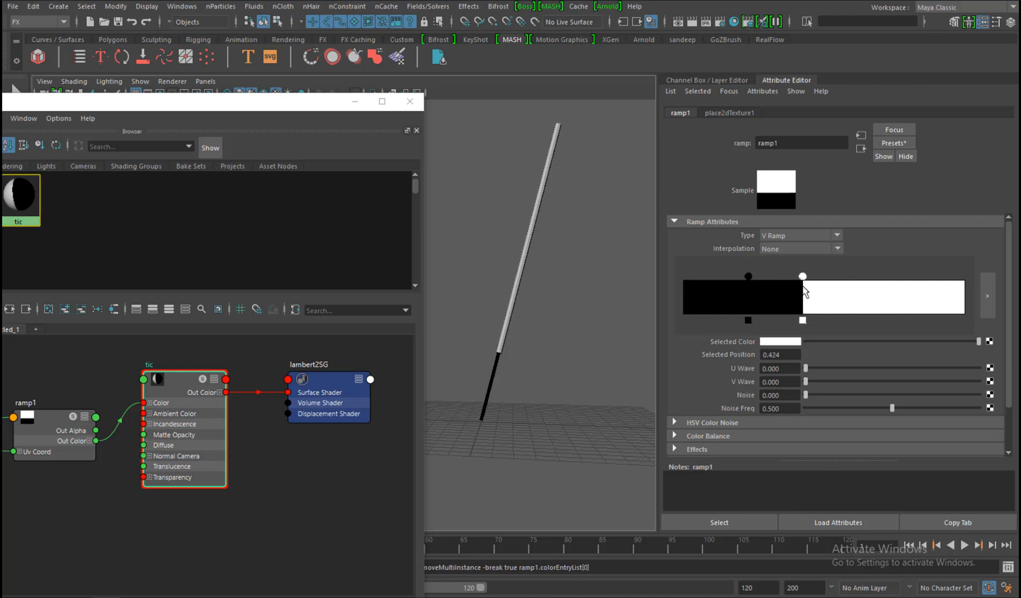
alt+drag(506, 333, 512, 317)
drag(748, 277, 626, 284)
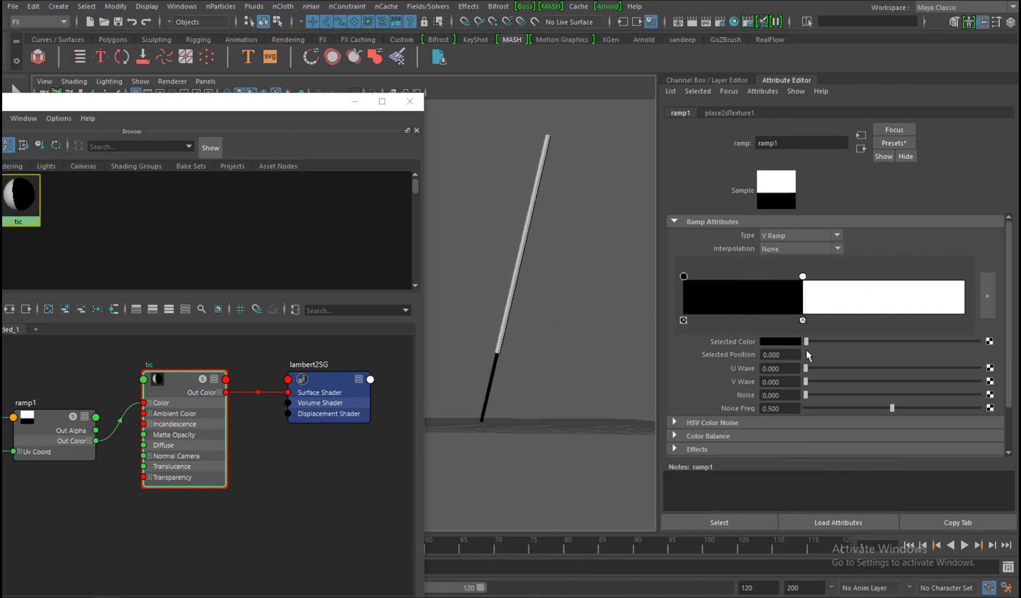
Recolor the ramp's black entry at position 0.000 to purple, with hue about 286 and full saturation.
click(780, 341)
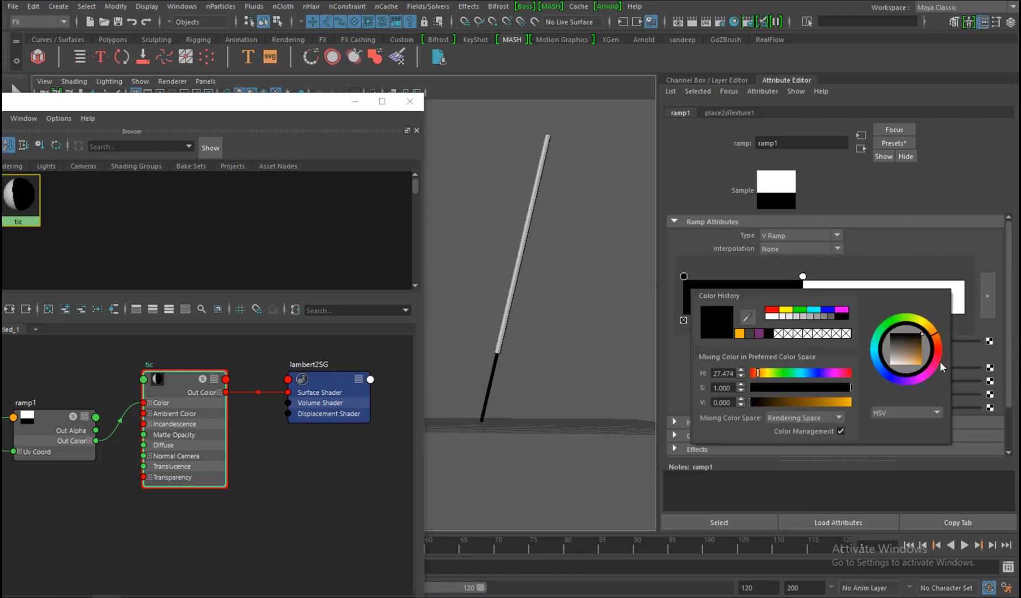
click(915, 380)
drag(922, 367, 924, 359)
alt+right_drag(602, 296, 634, 344)
alt+middle_drag(634, 344, 637, 303)
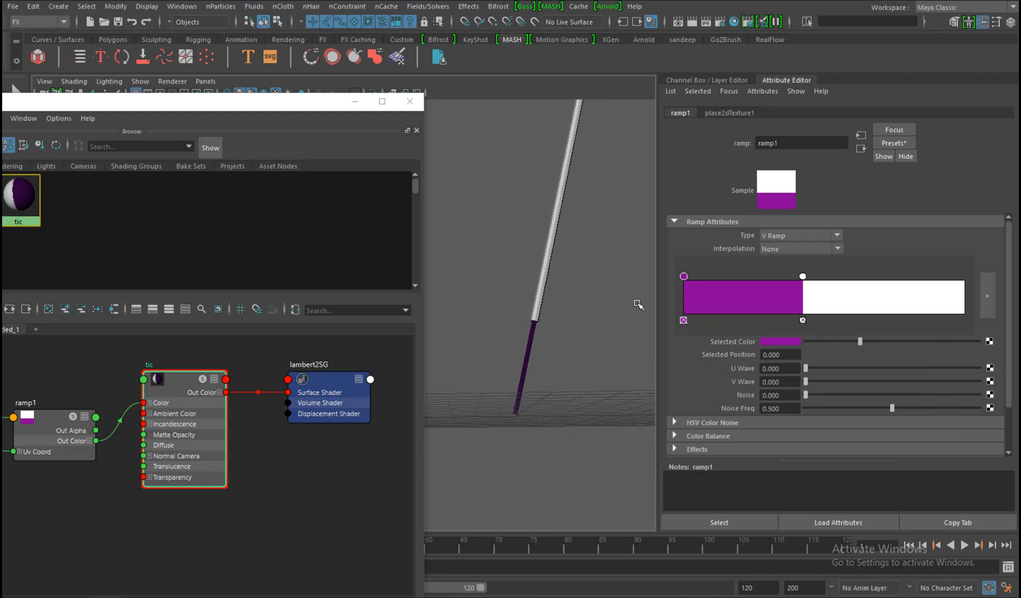
Brighten the purple ramp entry to a full-value magenta and inspect the stick's base.
alt+drag(622, 344, 772, 361)
click(780, 343)
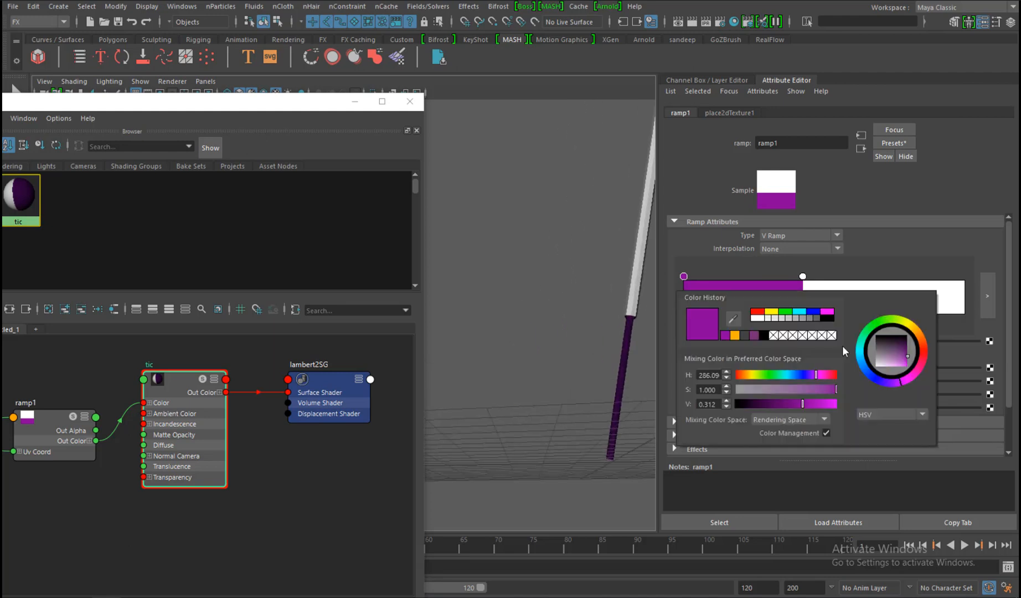
drag(905, 362, 910, 374)
alt+right_drag(621, 337, 584, 326)
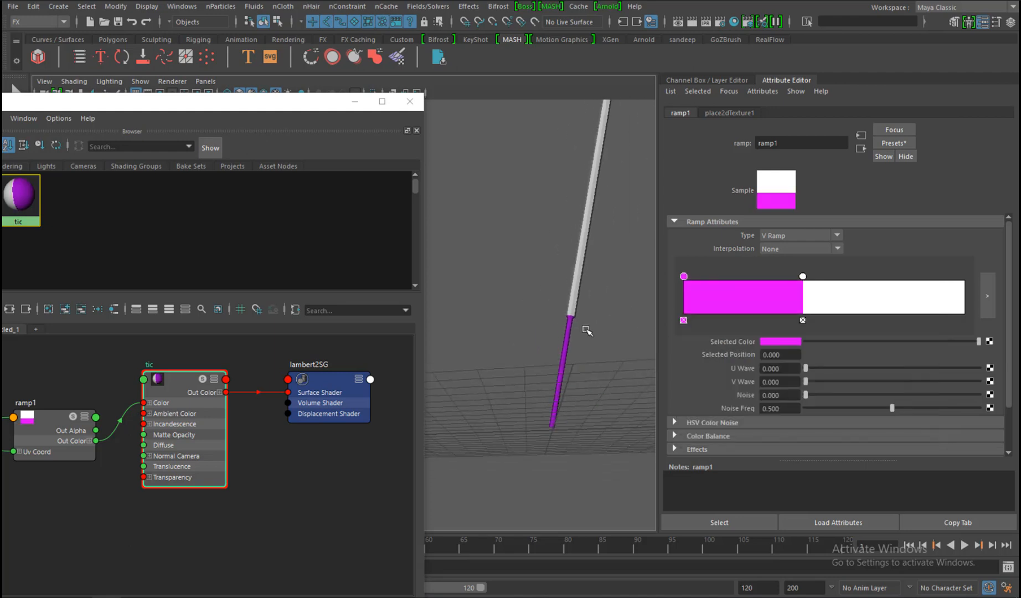
alt+drag(583, 326, 686, 344)
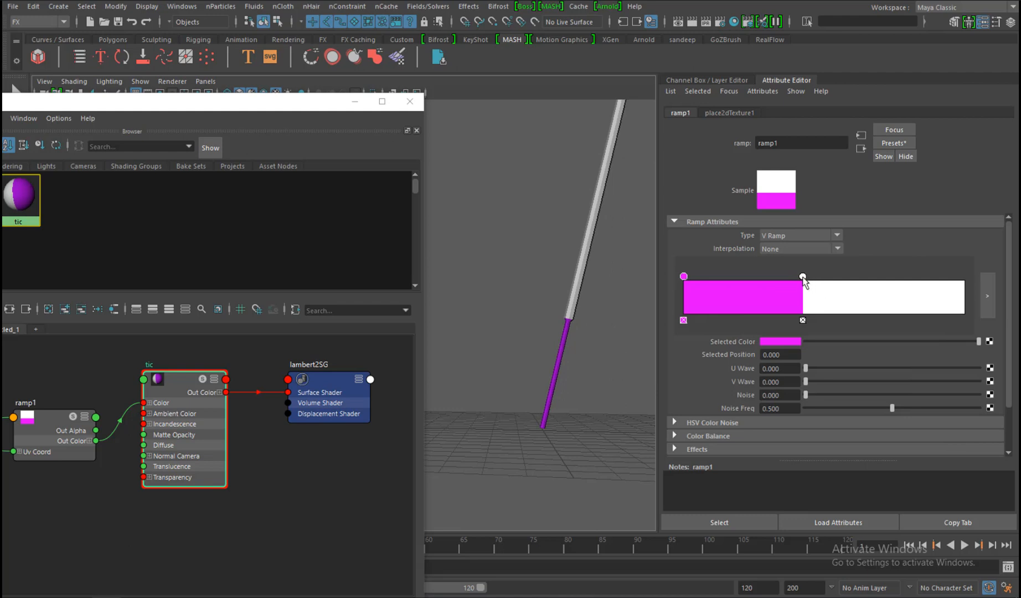
Move the ramp's white entry to position 0.406 and recolor it to gray with a value of 0.411.
drag(803, 277, 798, 278)
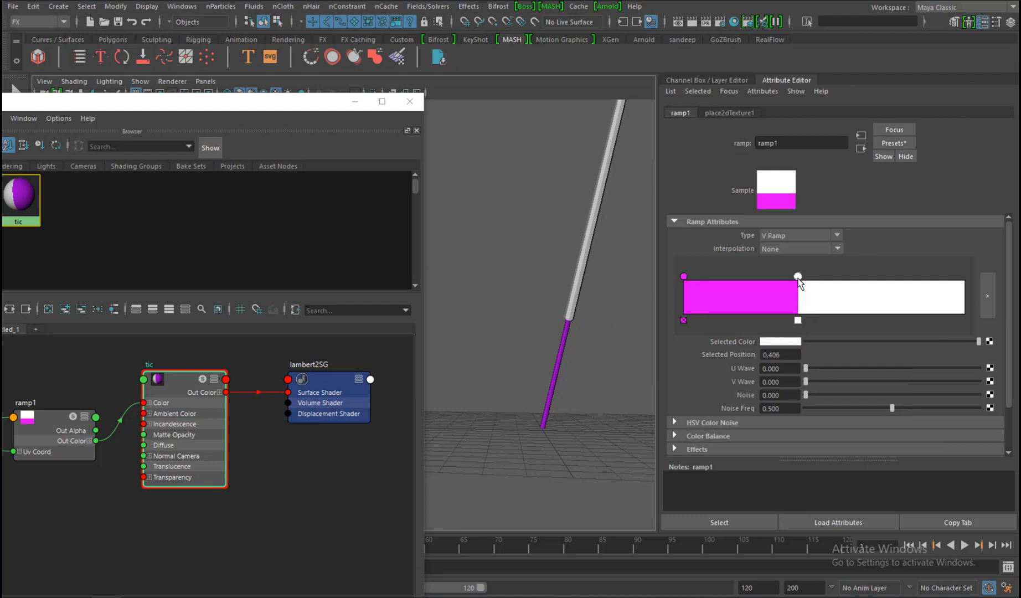
alt+drag(601, 296, 573, 310)
alt+middle_drag(574, 309, 579, 331)
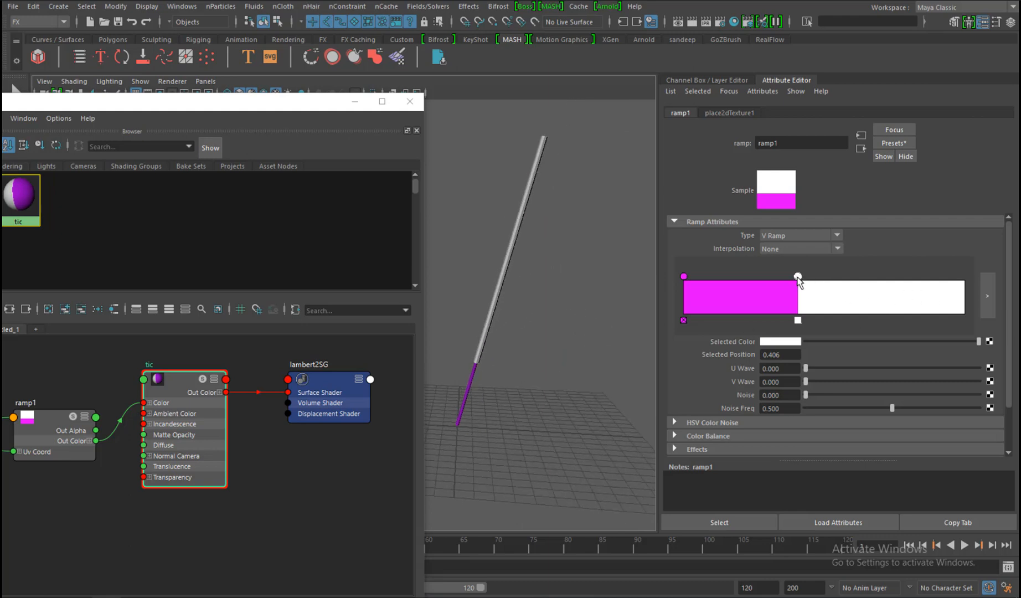
click(780, 342)
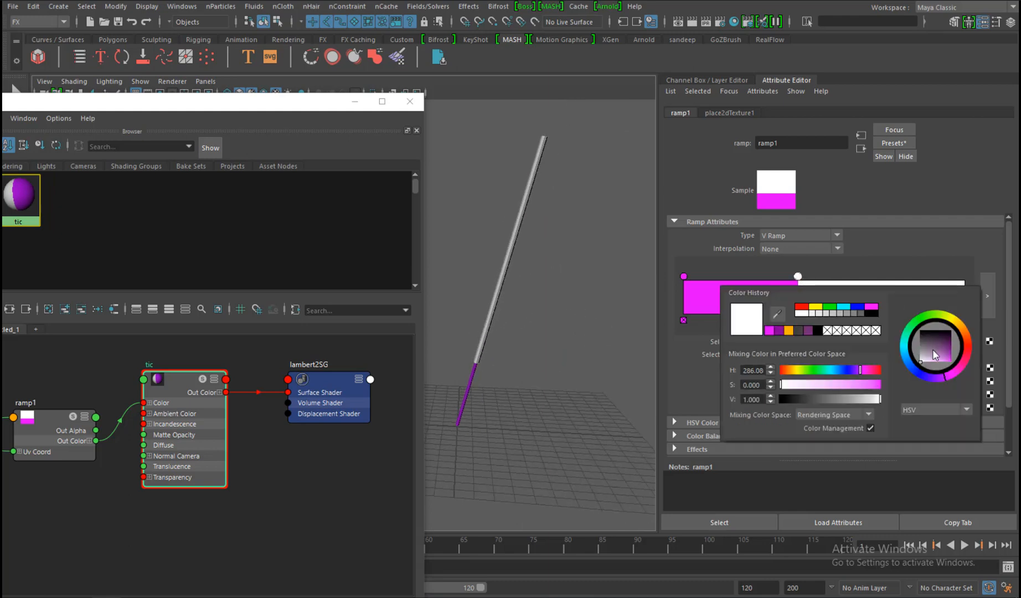
mouse_move(932, 351)
mouse_down()
mouse_move(919, 342)
mouse_move(919, 355)
mouse_up()
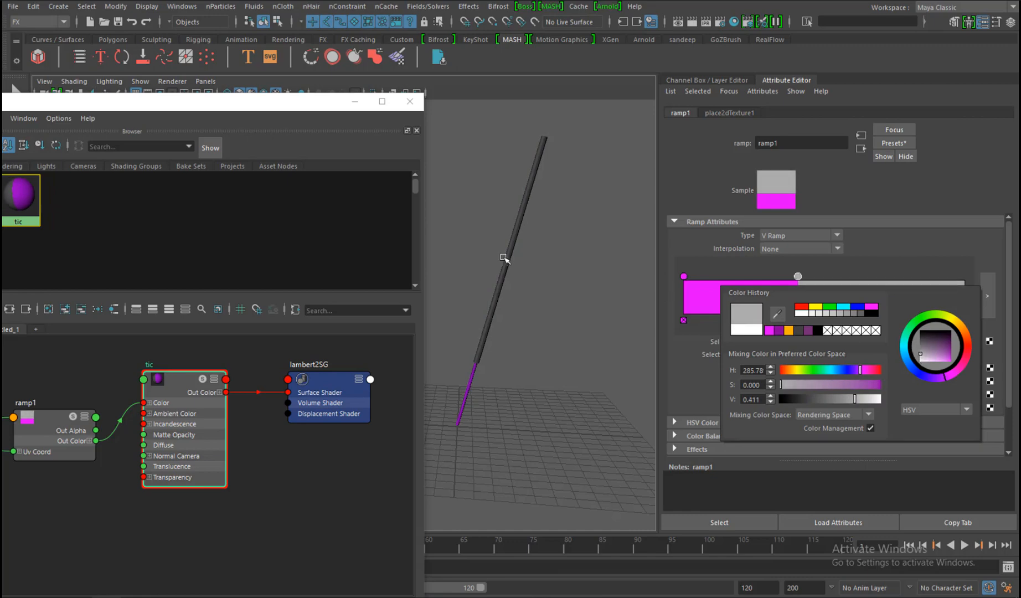
mouse_move(579, 228)
alt+mouse_down()
mouse_move(588, 244)
mouse_move(577, 224)
alt+mouse_up()
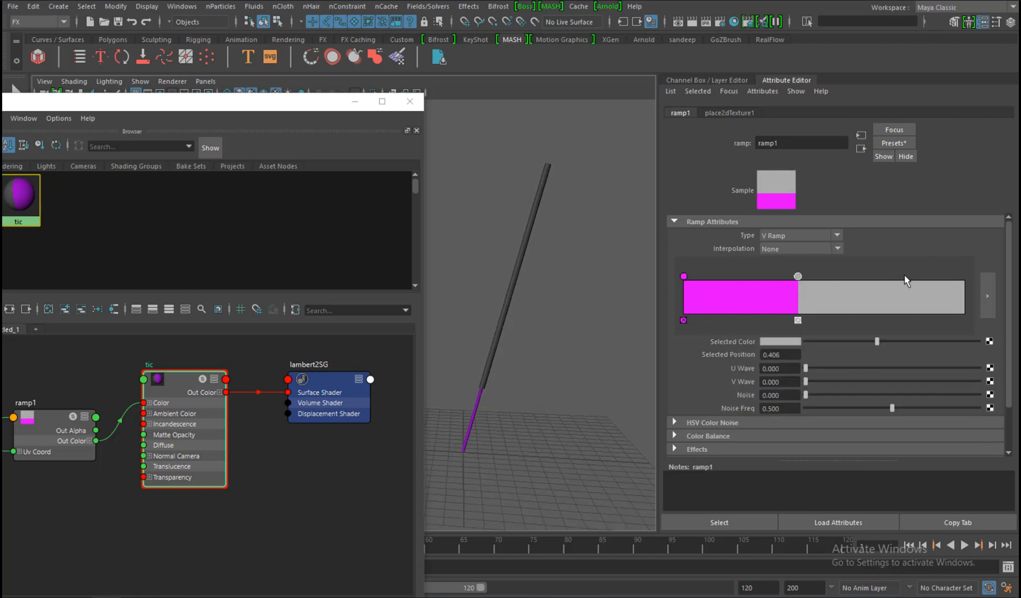
Add a third entry near the ramp's end, color it orange, and move it to position 0.682.
click(926, 299)
click(790, 342)
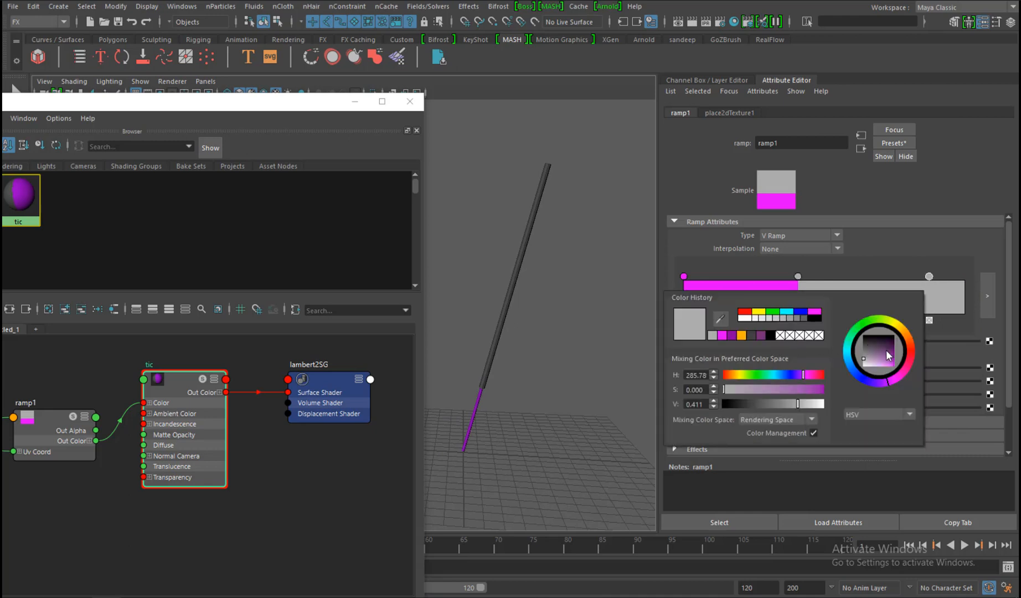
drag(886, 351, 898, 373)
click(908, 341)
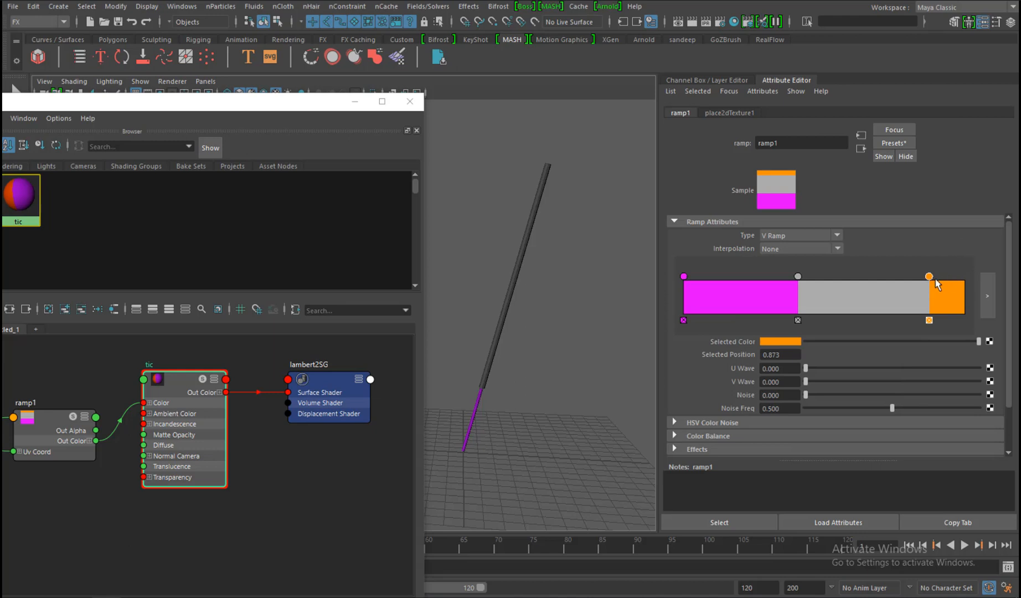
drag(929, 276, 875, 282)
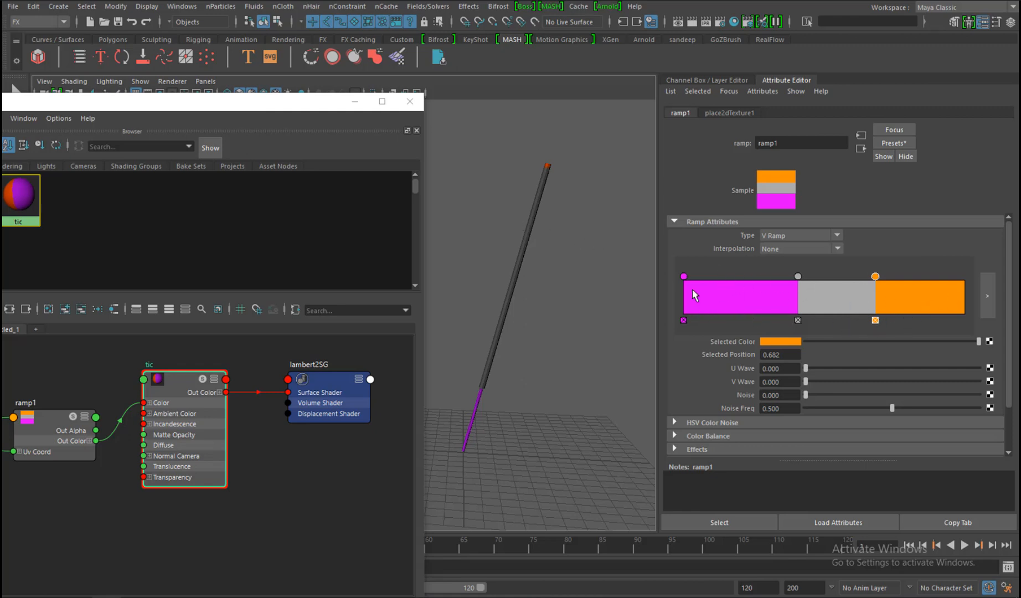
Select the stick, switch to the Modeling menu set, and open the UV Editor beside the shader network.
drag(498, 225, 609, 299)
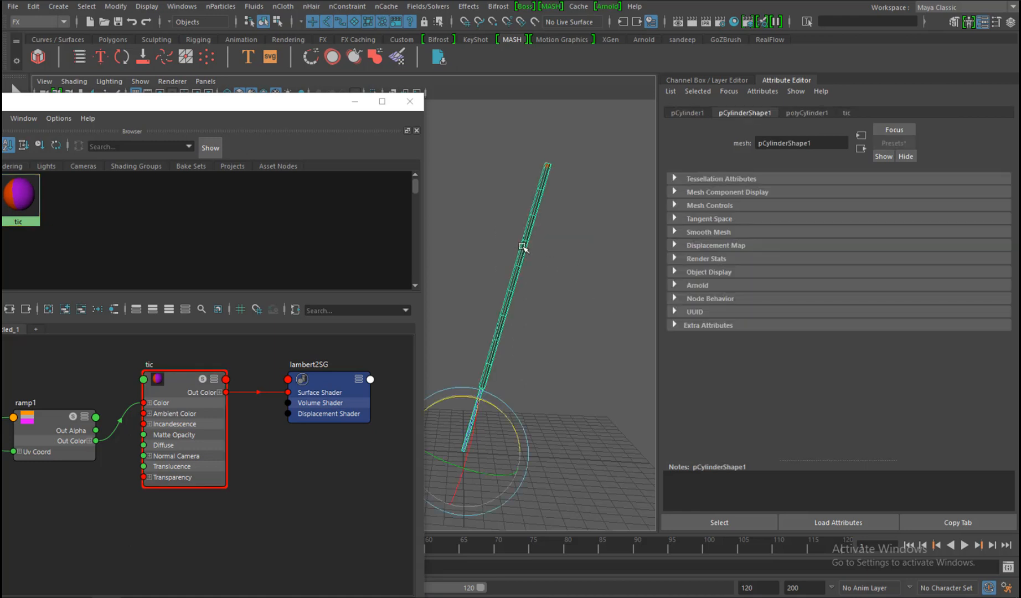
click(558, 257)
drag(498, 227, 572, 271)
click(48, 22)
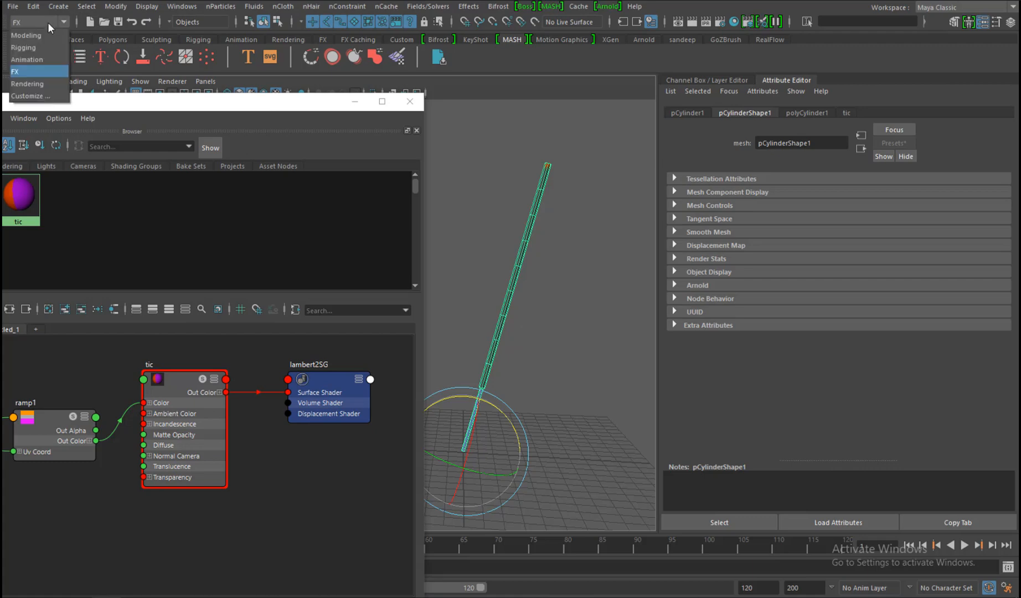
click(26, 35)
click(467, 7)
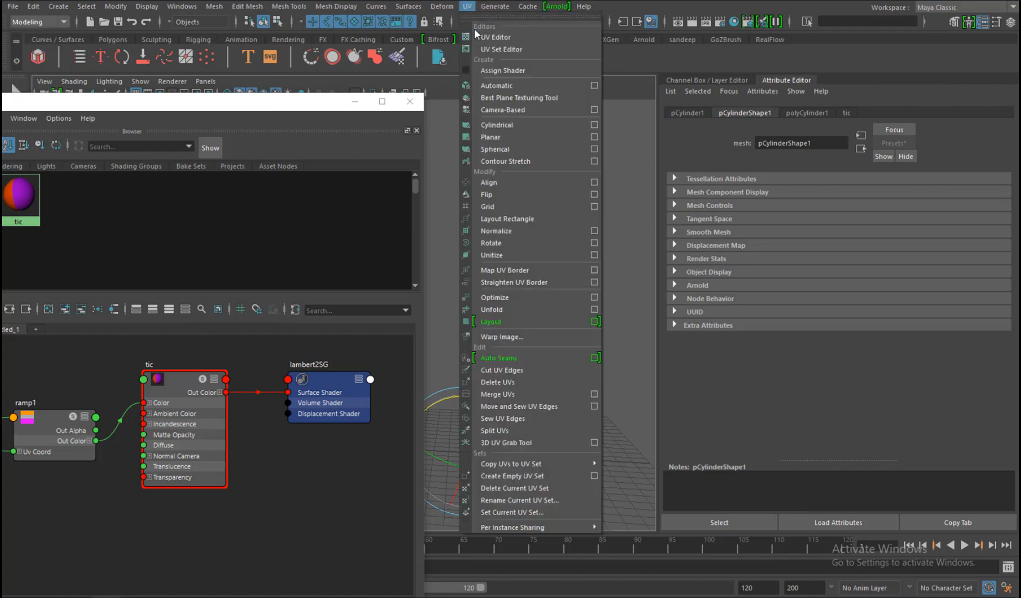
click(488, 36)
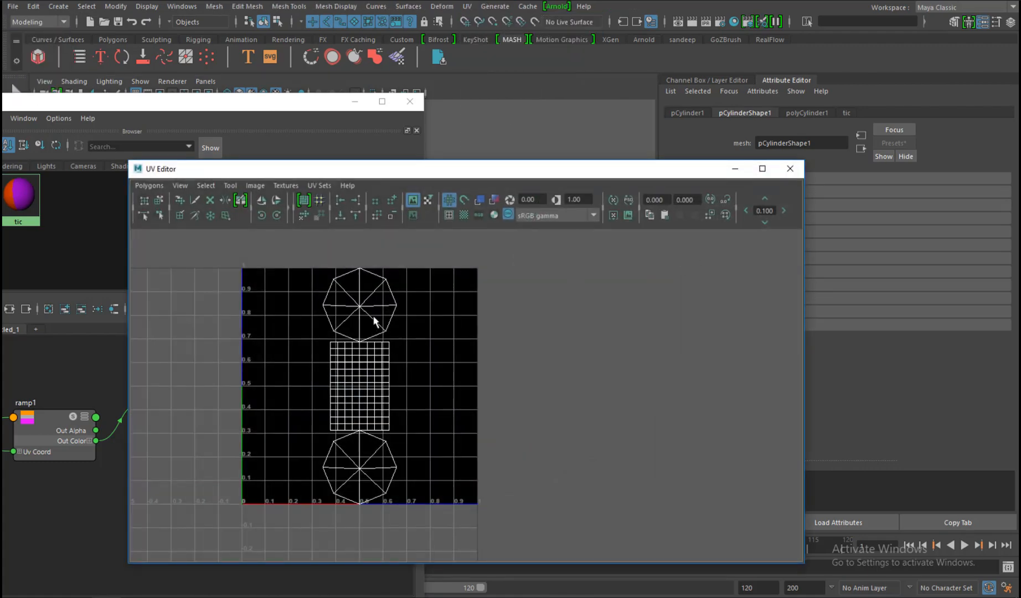
drag(409, 170, 649, 136)
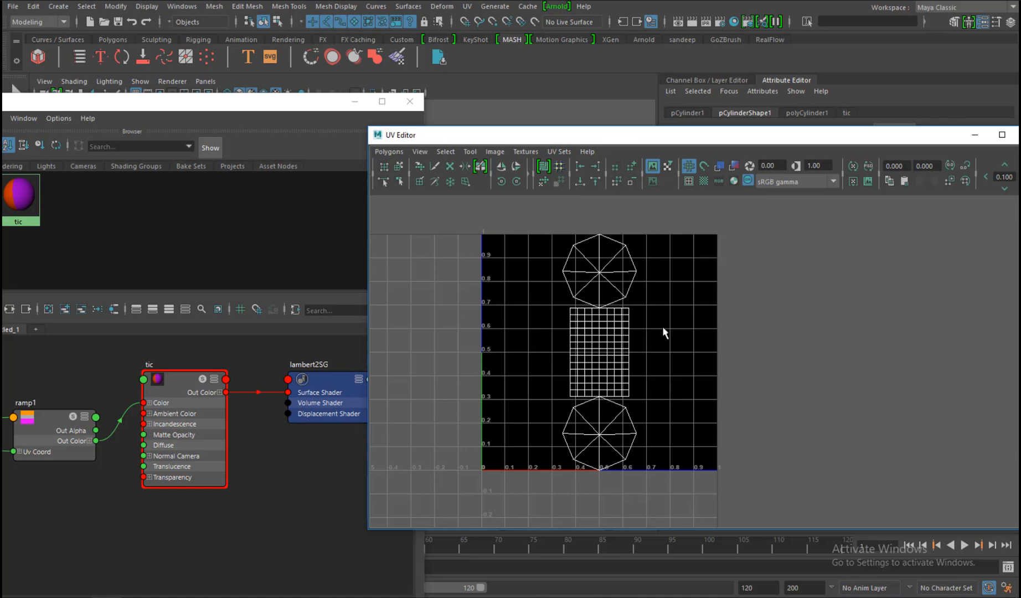
Select the upper cap's UV shell and move it out of the 0–1 tile.
right_drag(618, 270, 664, 264)
drag(541, 219, 674, 299)
right_click(629, 275)
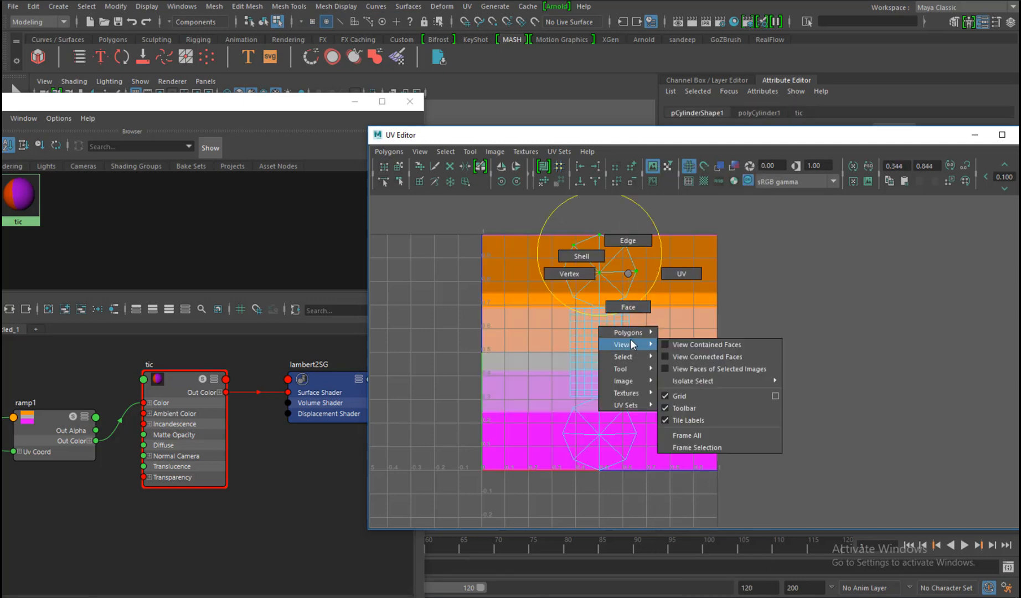
click(686, 372)
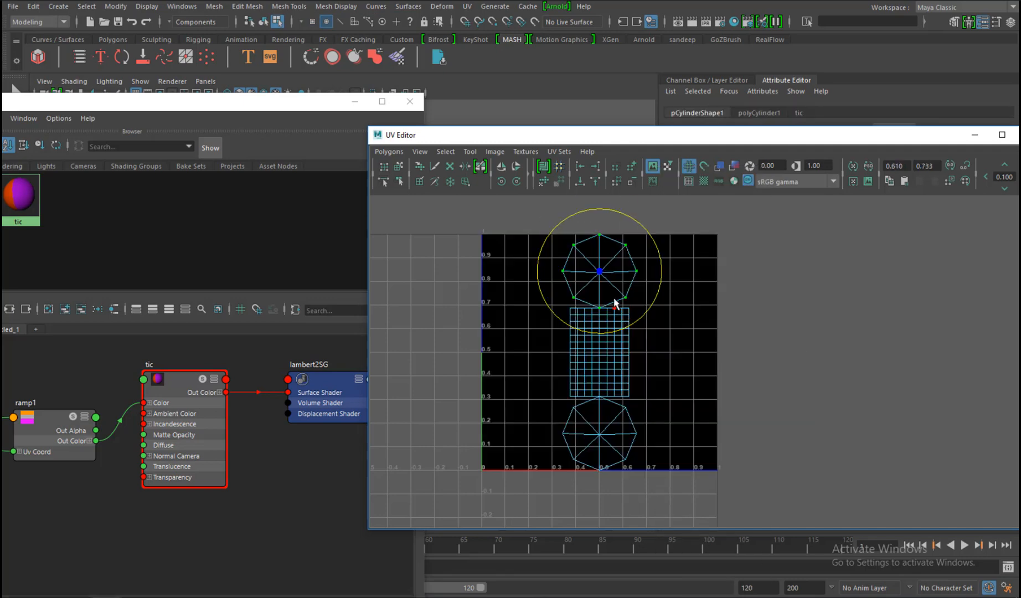
key(w)
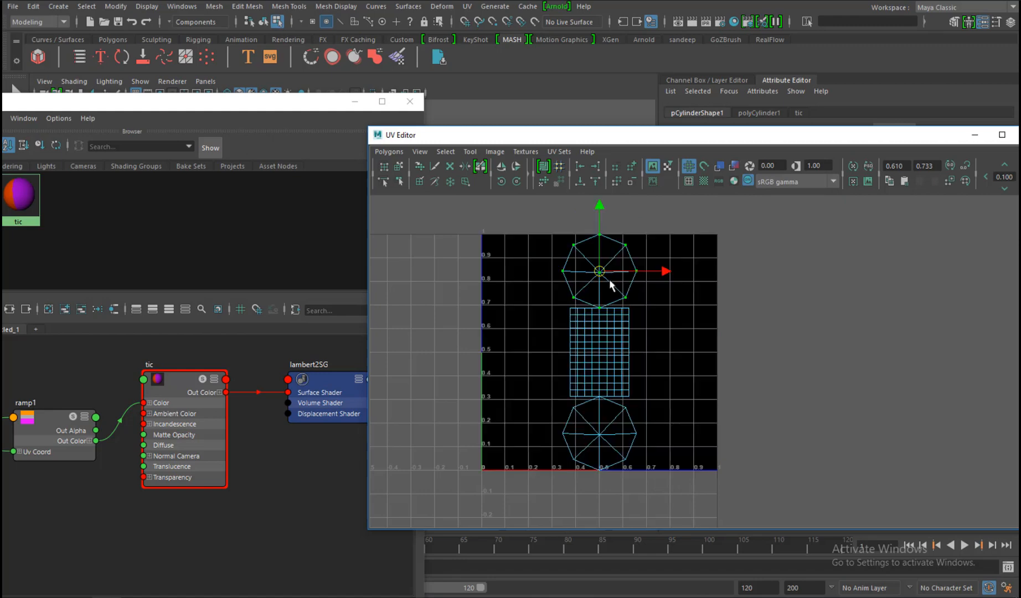
drag(601, 274, 815, 256)
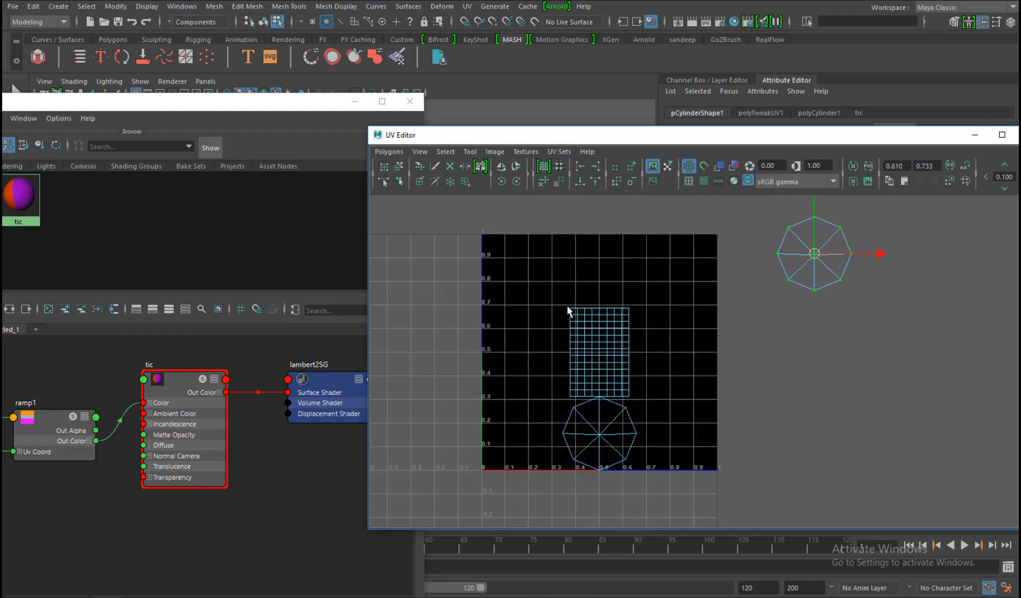
Select the lower cap's whole UV shell and move it out of the 0–1 tile.
drag(550, 295, 648, 348)
click(529, 412)
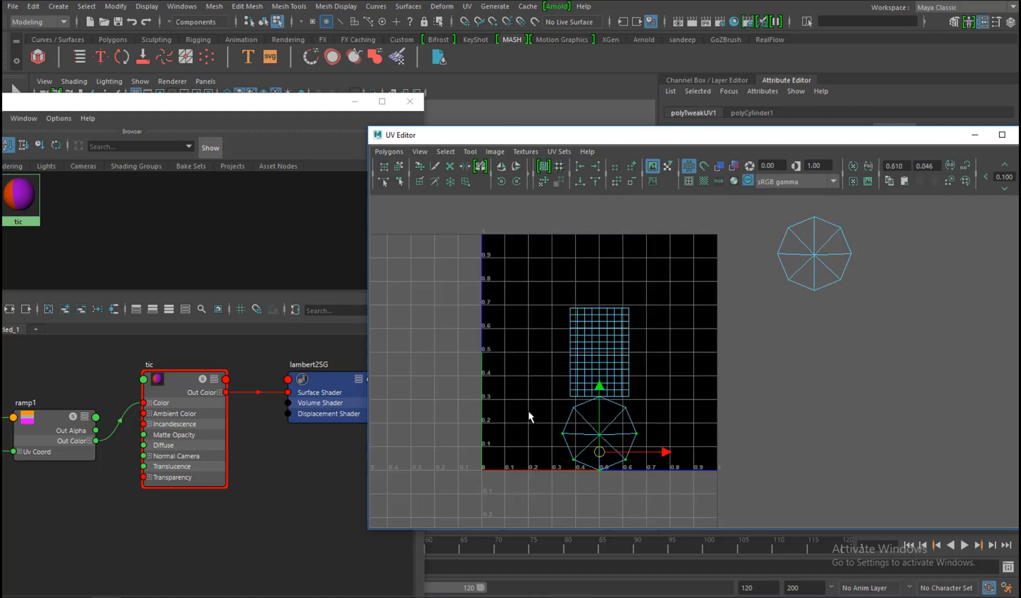
right_click(594, 434)
mouse_move(593, 514)
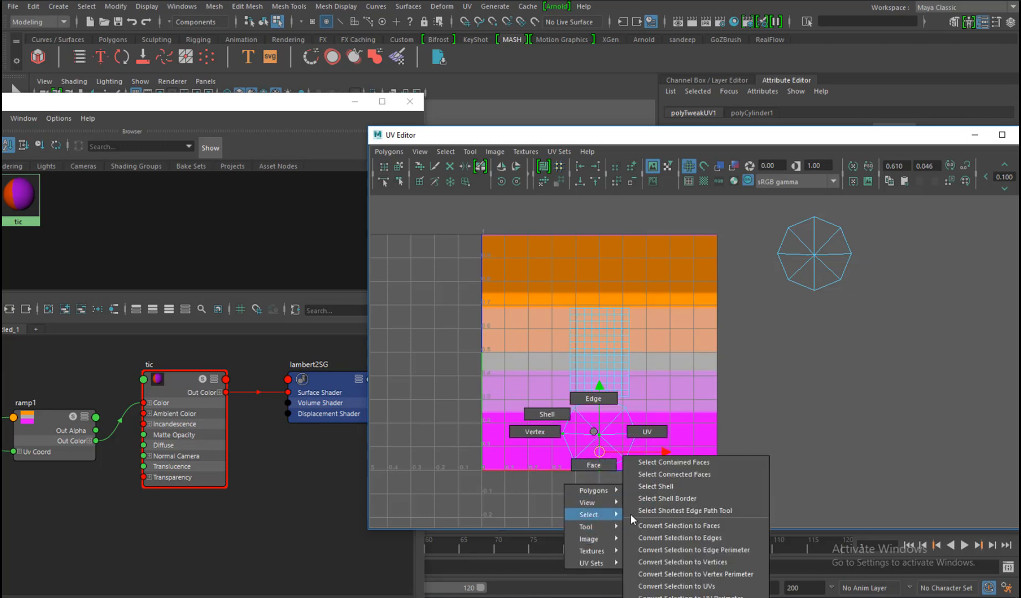
click(685, 485)
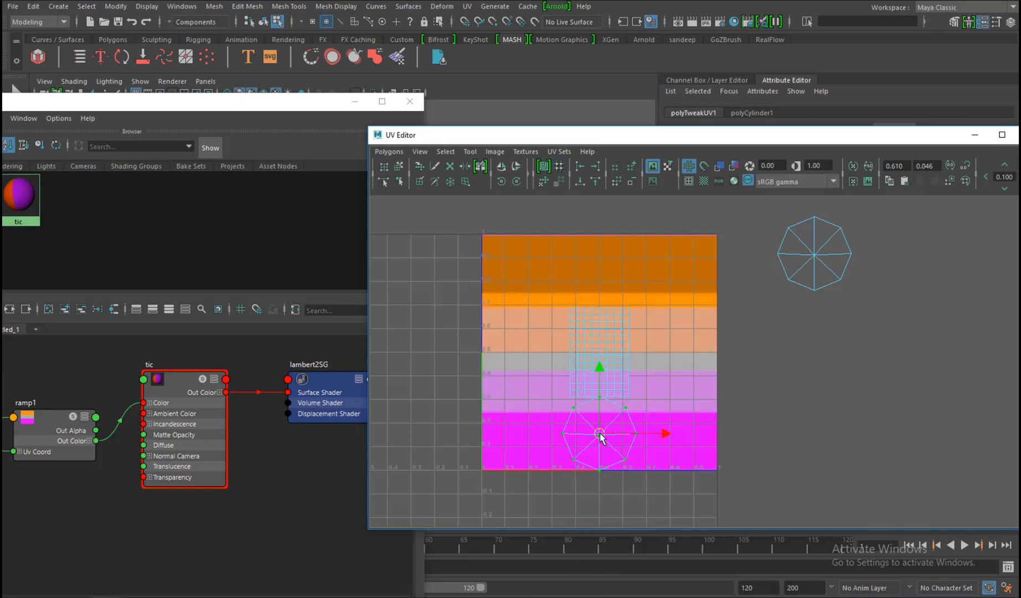
drag(656, 380, 677, 412)
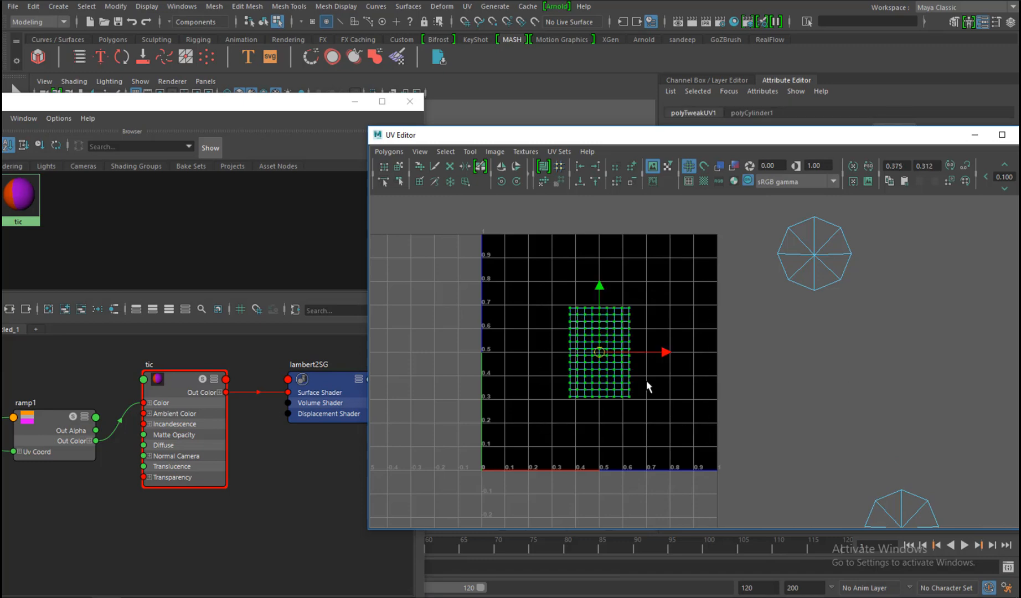
Scale the stick body's UV shell vertically so it spans about 0.05 to 0.95 in V.
key(r)
key(q)
key(r)
drag(601, 291, 604, 205)
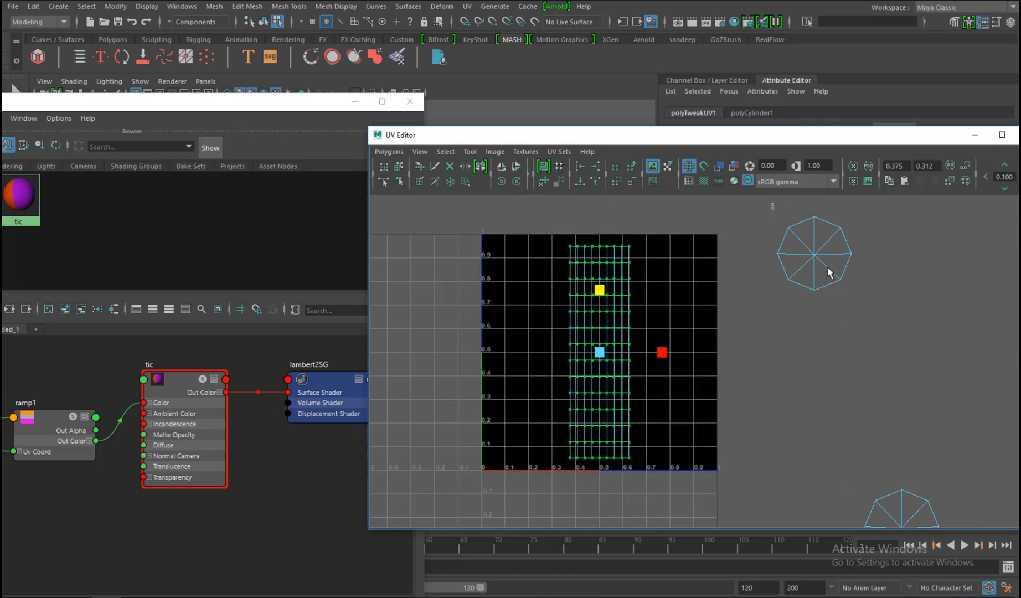
Move the upper cap's UV shell back into the tile's upper corner, beside the stick body's shell.
click(827, 267)
key(e)
key(w)
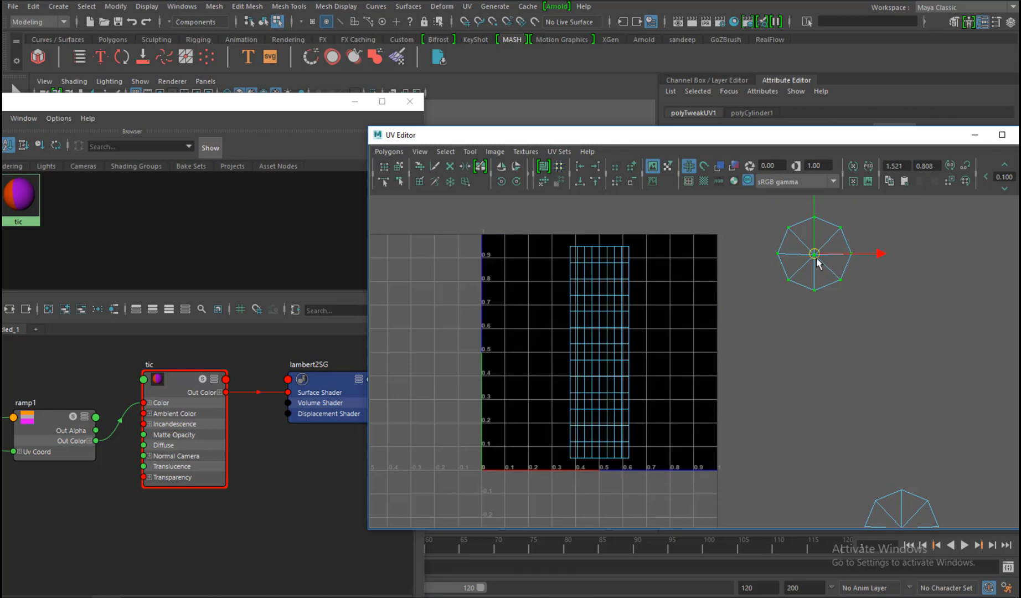
drag(818, 263, 685, 277)
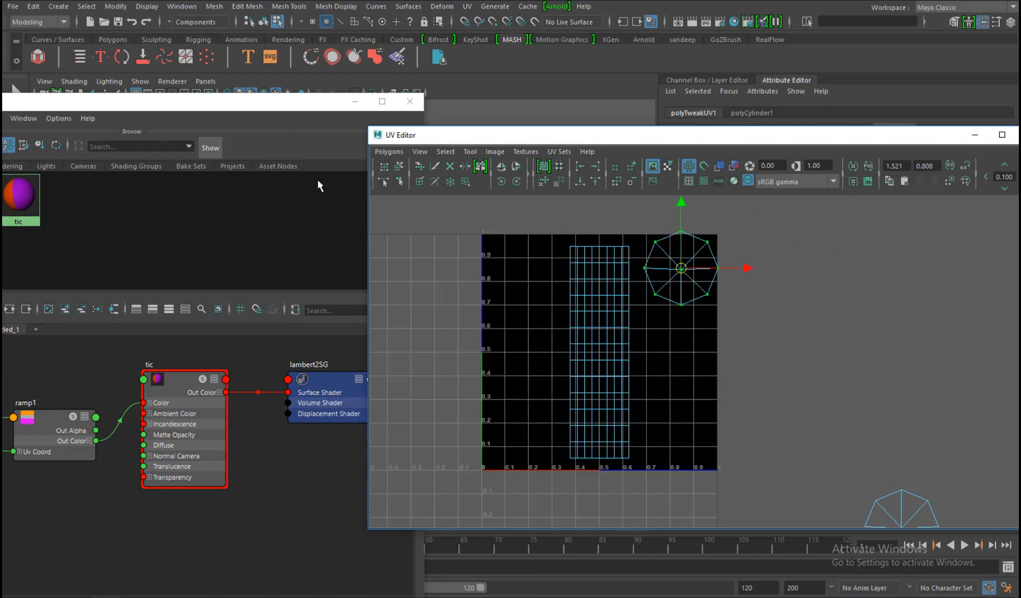
Minimize the Hypershade, view the stick's top end, and nudge the cap's UV shell fully inside the 0–1 tile.
click(354, 101)
alt+drag(311, 249, 324, 281)
alt+middle_drag(324, 281, 251, 338)
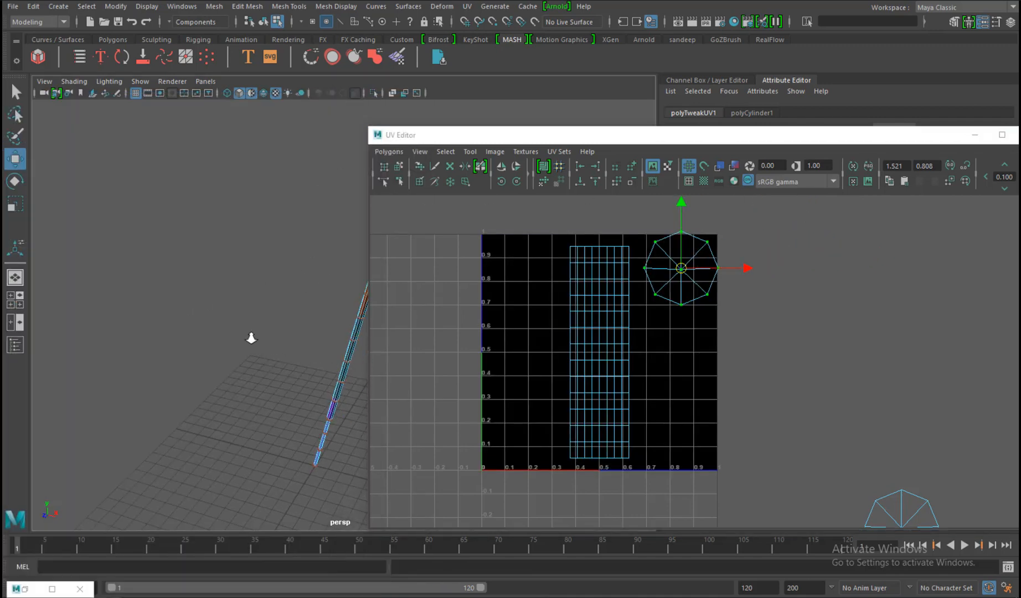
mouse_move(252, 338)
alt+mouse_down()
mouse_move(103, 367)
mouse_move(210, 317)
mouse_move(221, 392)
mouse_move(257, 326)
alt+mouse_up()
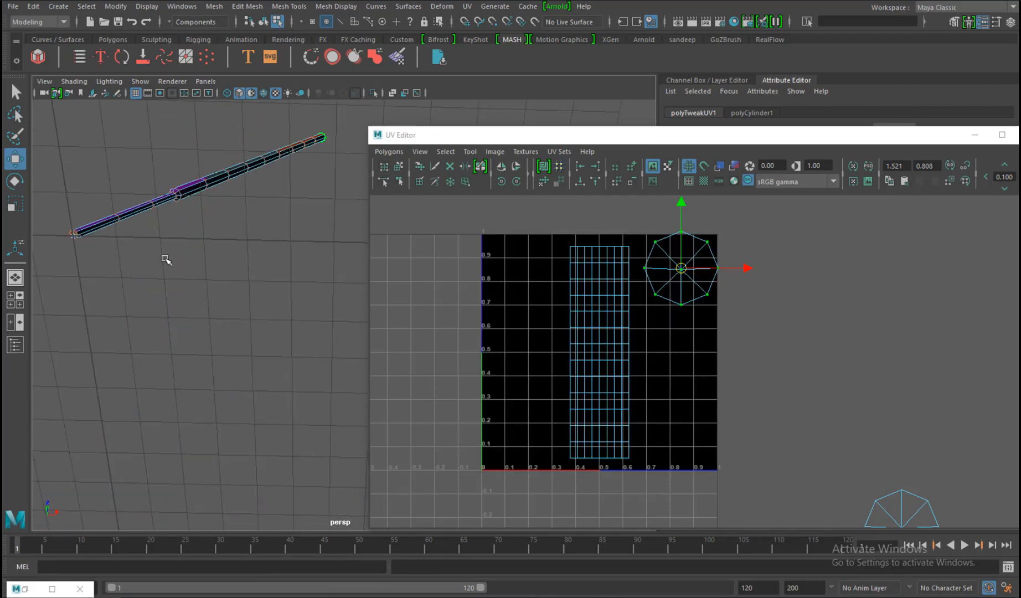
alt+drag(166, 259, 288, 354)
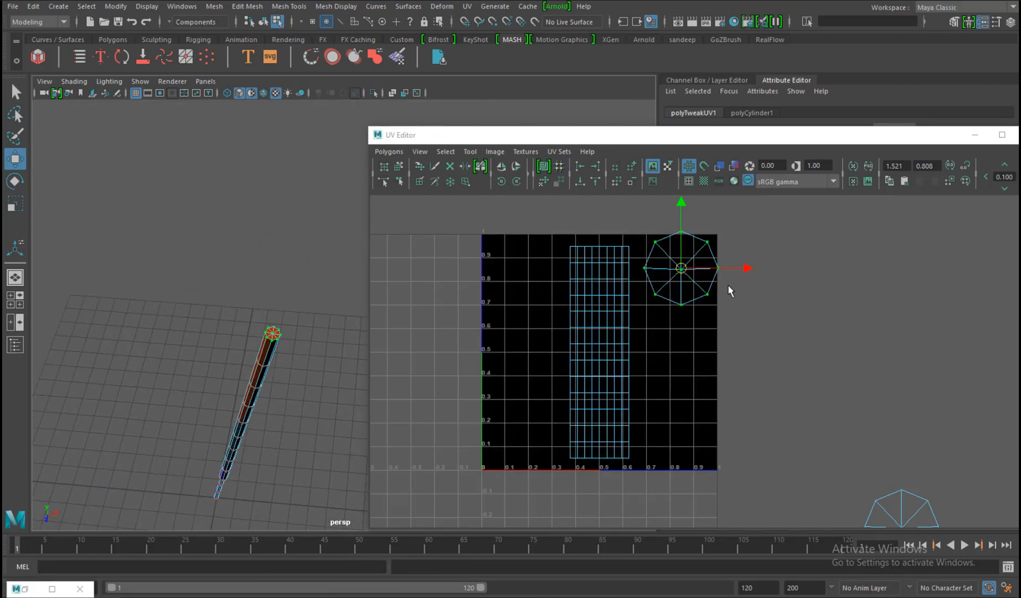
drag(681, 269, 677, 268)
alt+right_drag(314, 358, 354, 386)
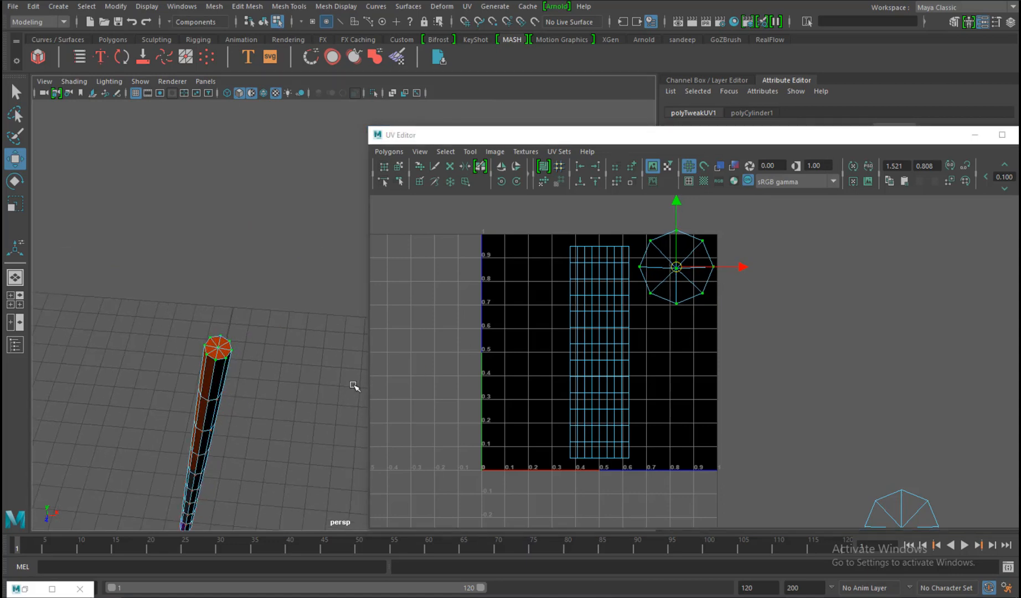
Scale the upper cap's UV shell down to a small circle and place it centered just above the stick body's shell.
drag(670, 278, 678, 257)
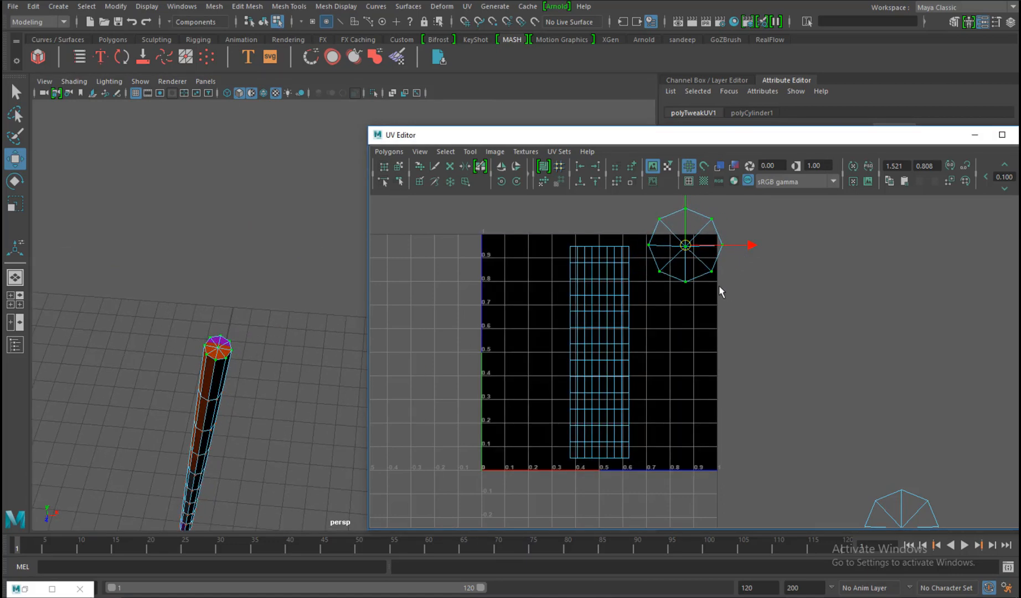
key(e)
key(r)
drag(691, 253, 601, 240)
key(w)
alt+middle_drag(735, 343, 725, 307)
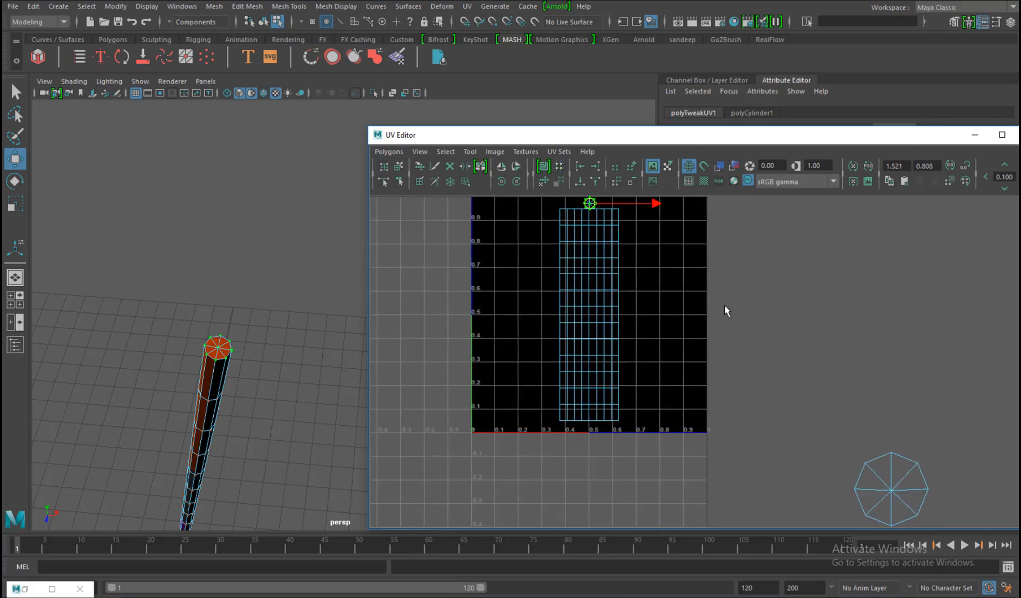
Move the lower cap's UV shell just below the stick body's shell and scale it down to a small circle.
click(891, 489)
drag(891, 488, 593, 416)
key(r)
key(w)
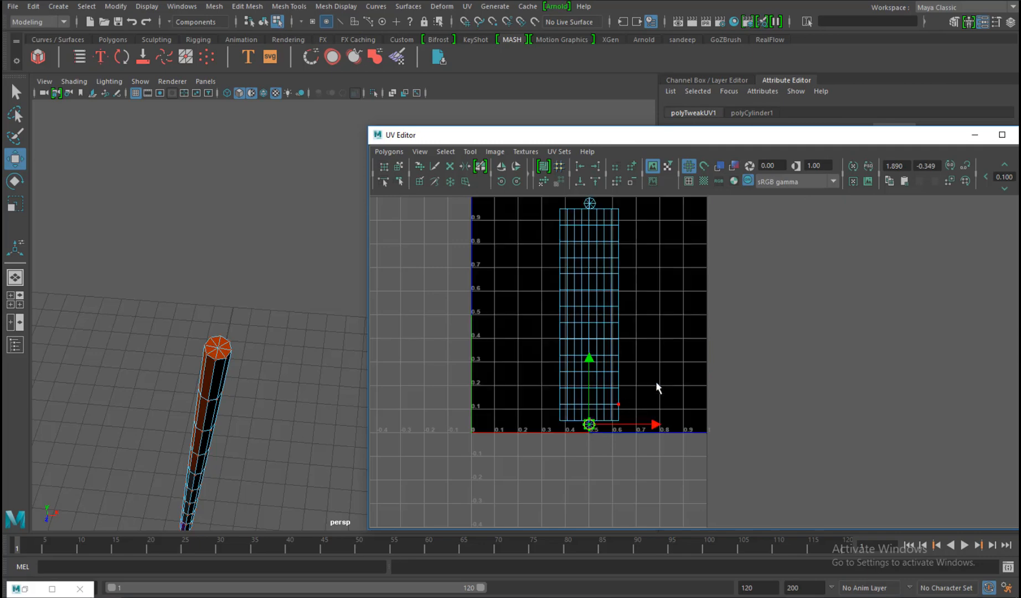
Inspect the ramp colors along the stick down to its base and minimize the UV Editor.
scroll(238, 360, up, 5)
scroll(241, 354, down, 5)
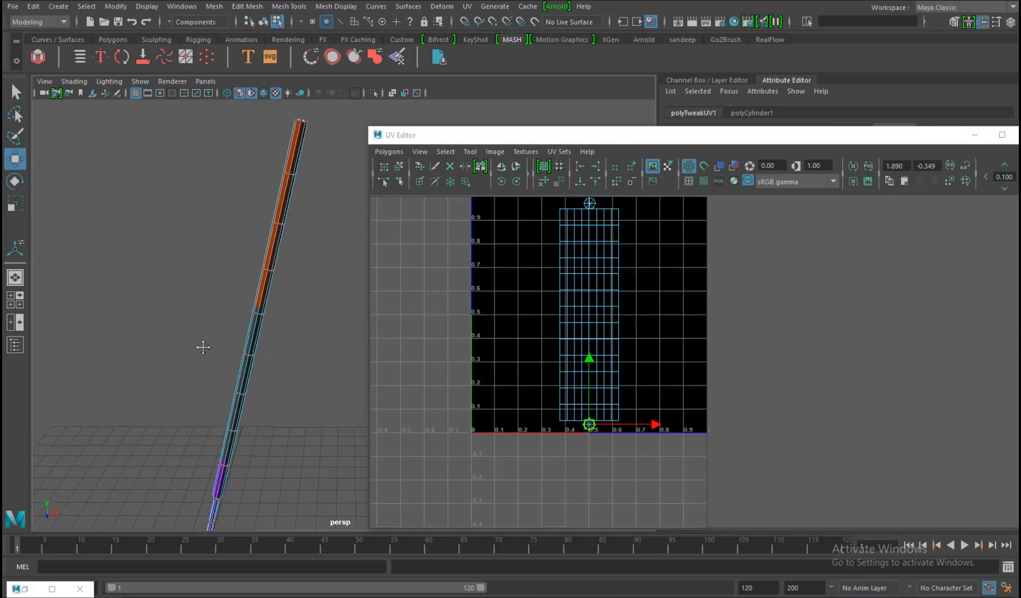
alt+drag(200, 342, 296, 304)
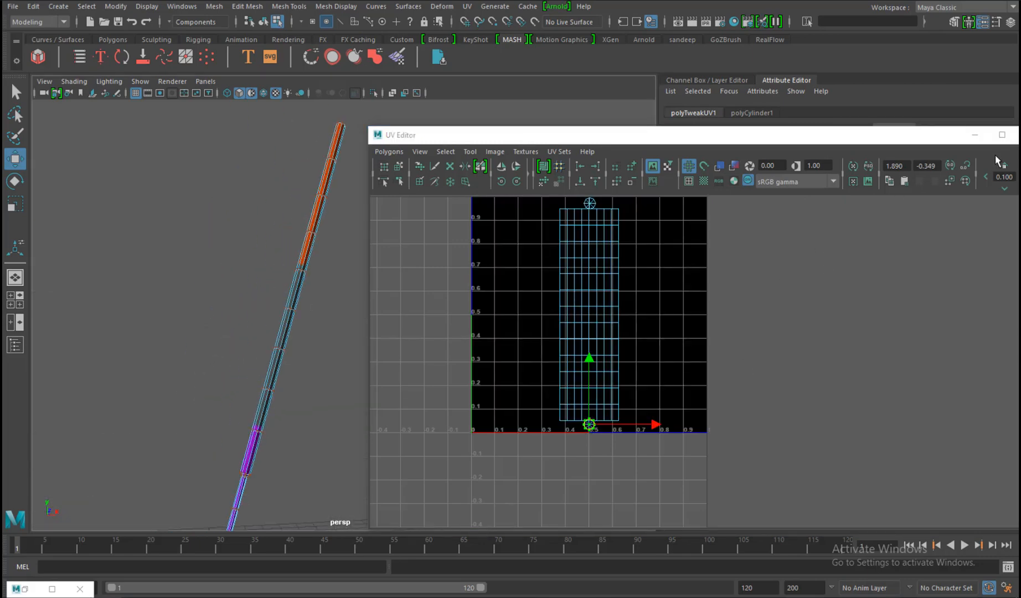
click(974, 135)
alt+drag(371, 415, 288, 425)
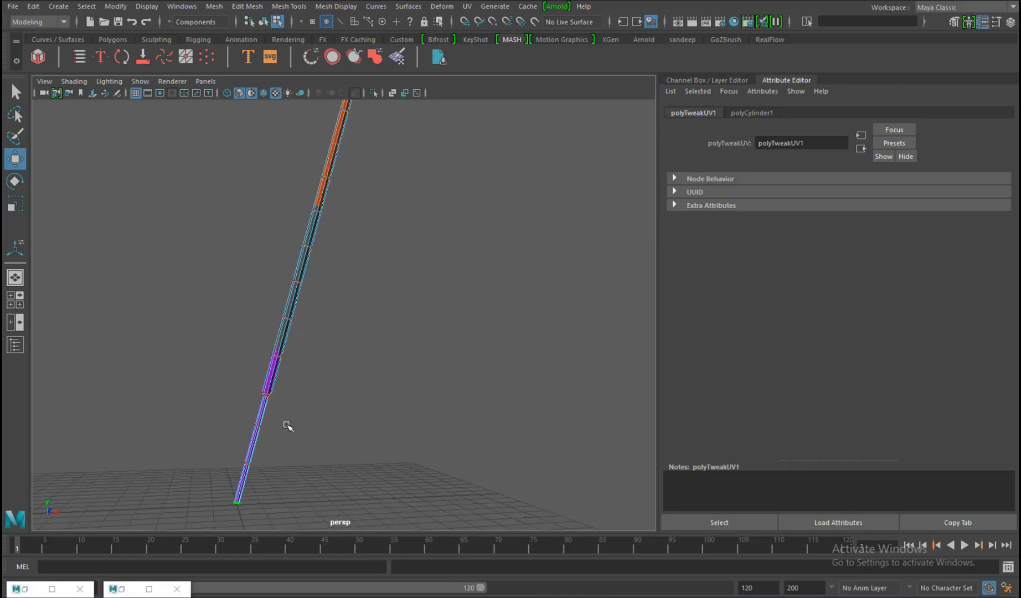
click(145, 588)
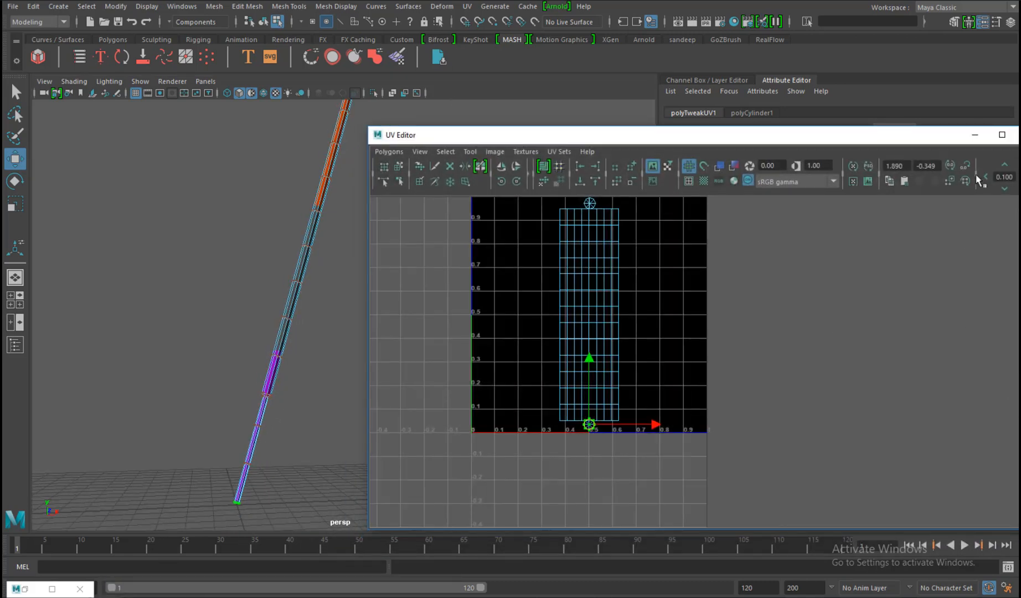
drag(941, 139, 860, 135)
click(952, 130)
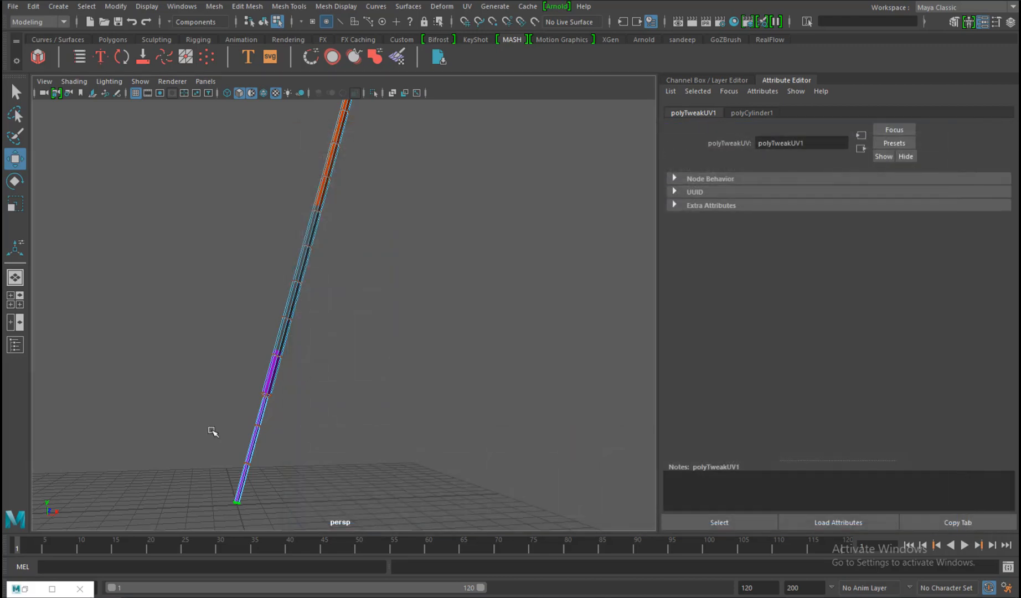
Restore the Hypershade, open the ramp feeding the tic material's color, and move its orange marker to about 0.933.
click(25, 589)
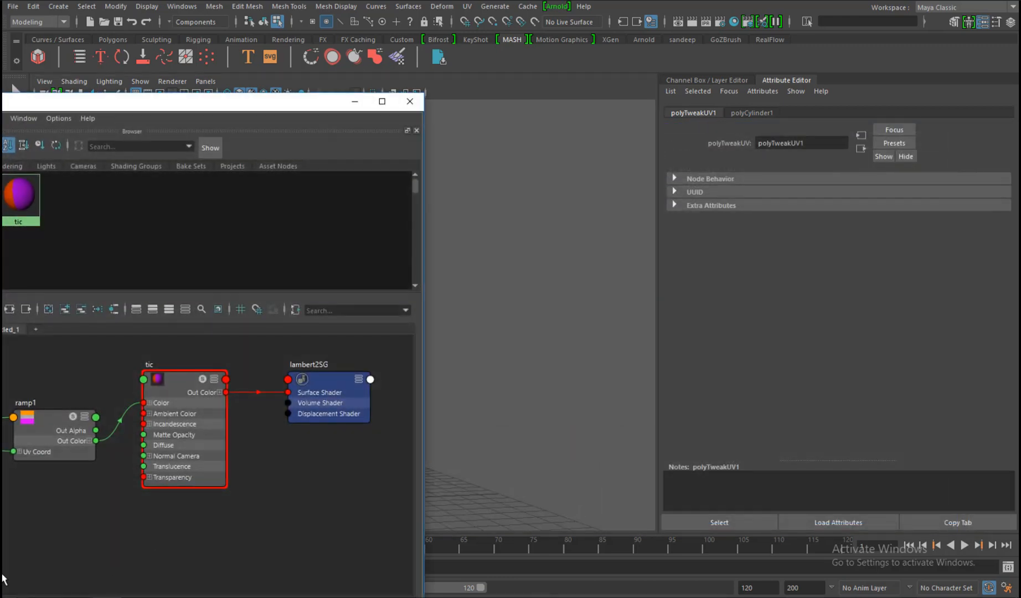
alt+drag(475, 294, 555, 302)
click(189, 389)
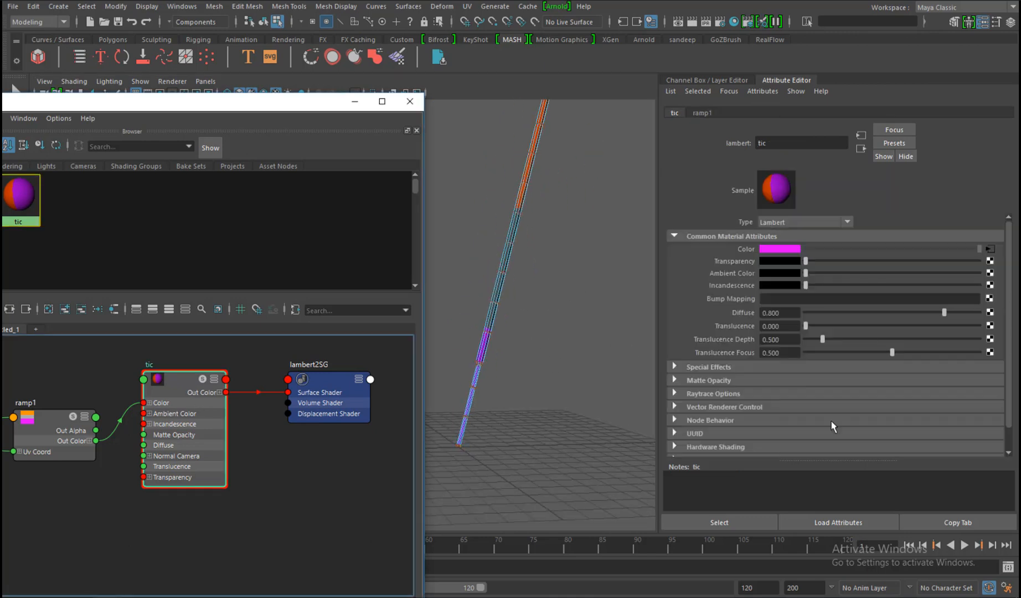
click(990, 252)
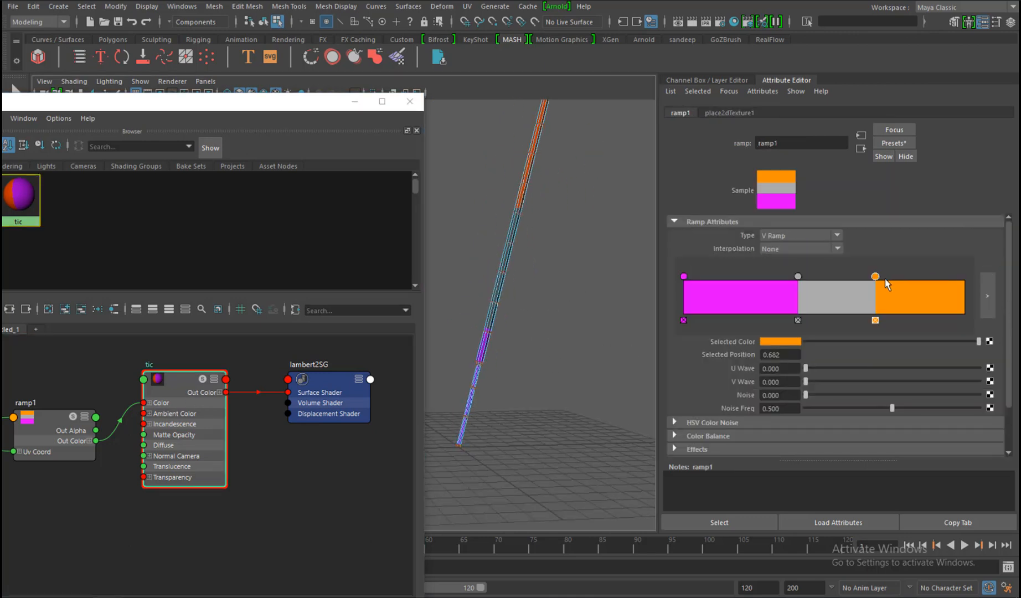
alt+drag(603, 263, 946, 299)
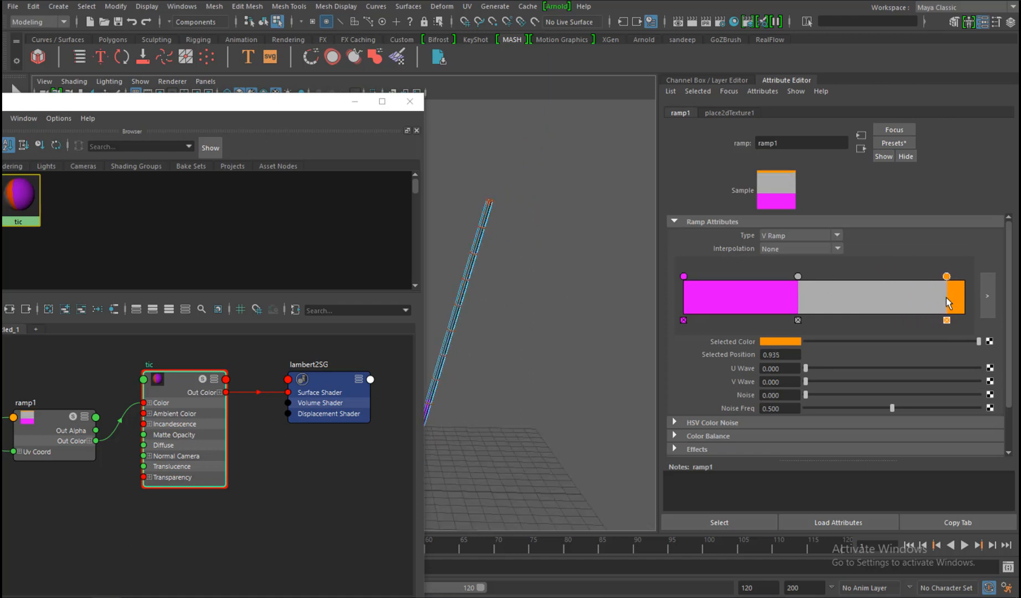
alt+drag(531, 274, 586, 247)
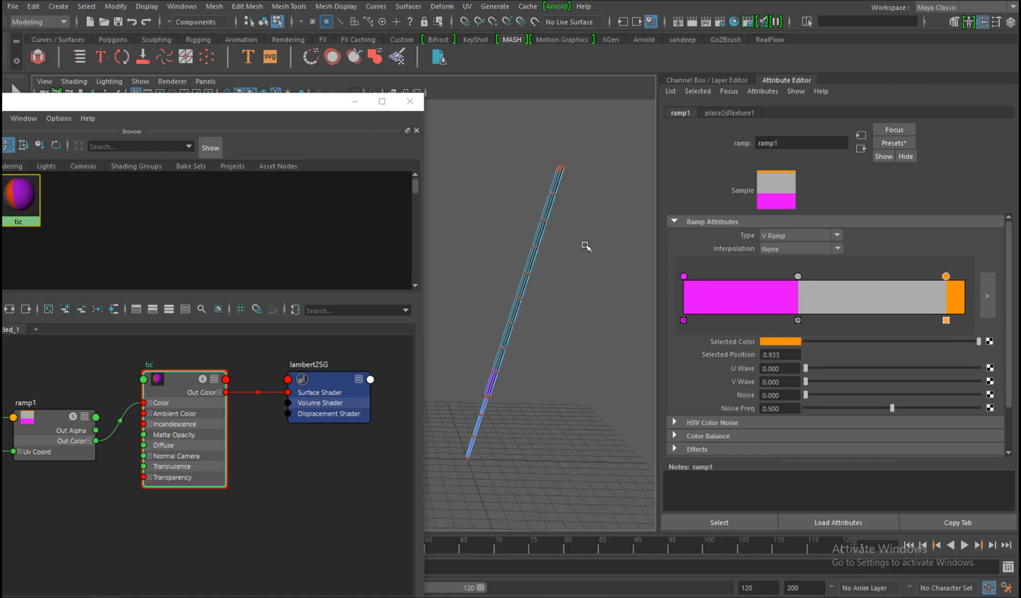
Return to object selection and move the ramp's gray marker to about 0.292 so magenta covers only the slimmer base.
key(F8)
click(586, 246)
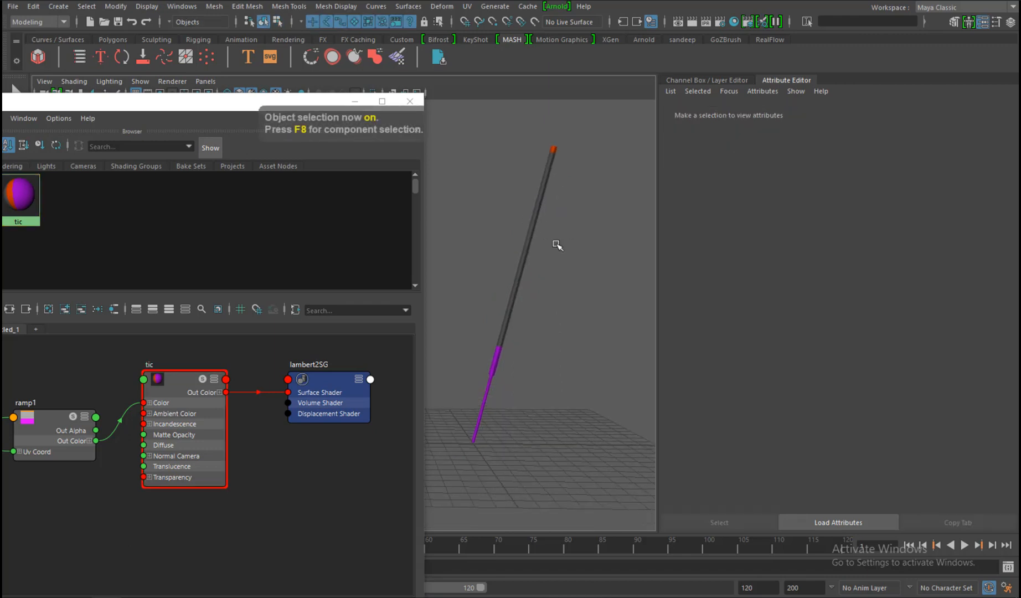
click(527, 247)
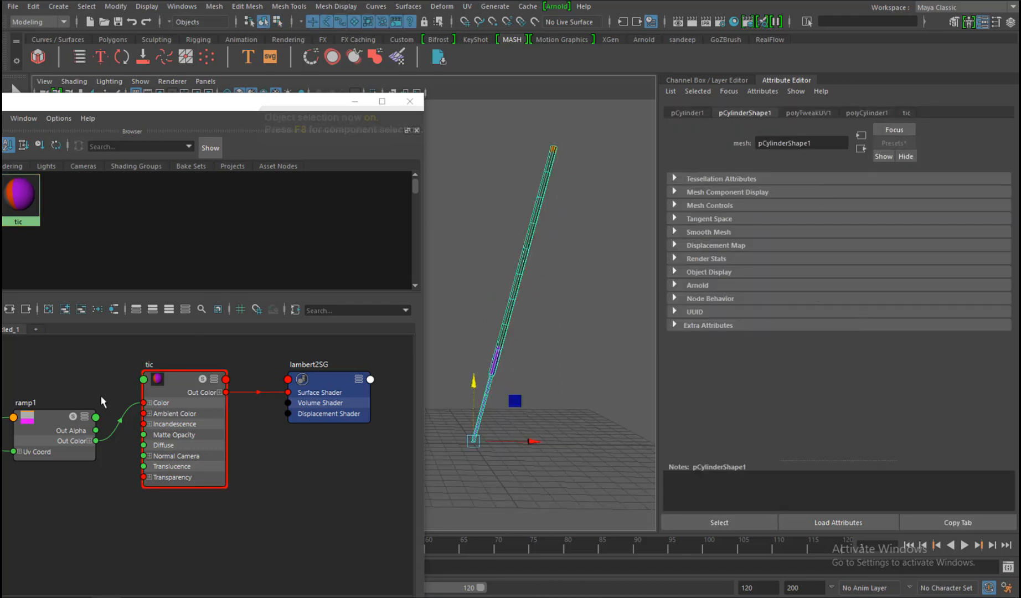
click(83, 418)
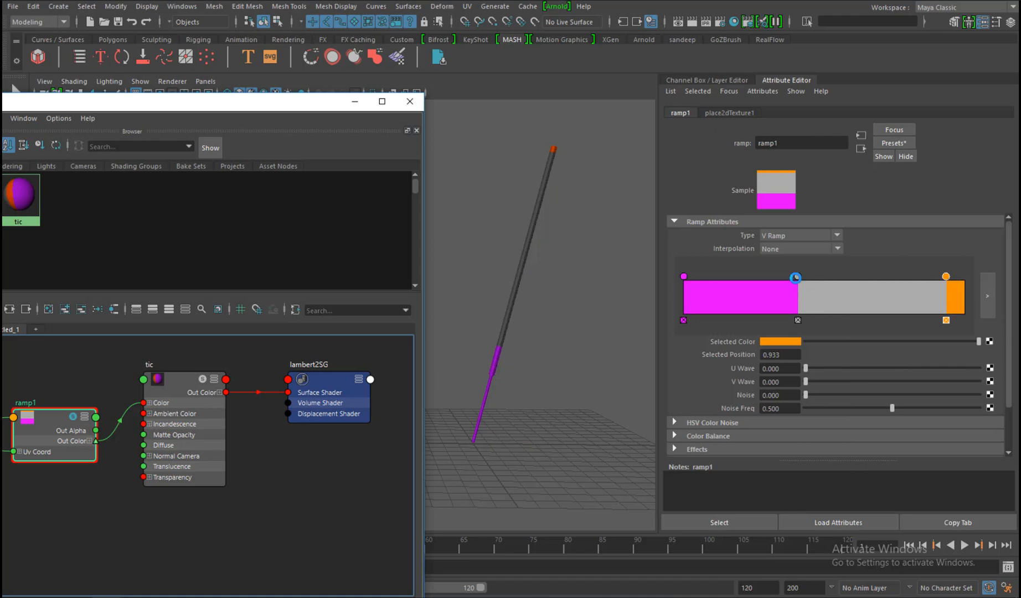
drag(795, 277, 766, 283)
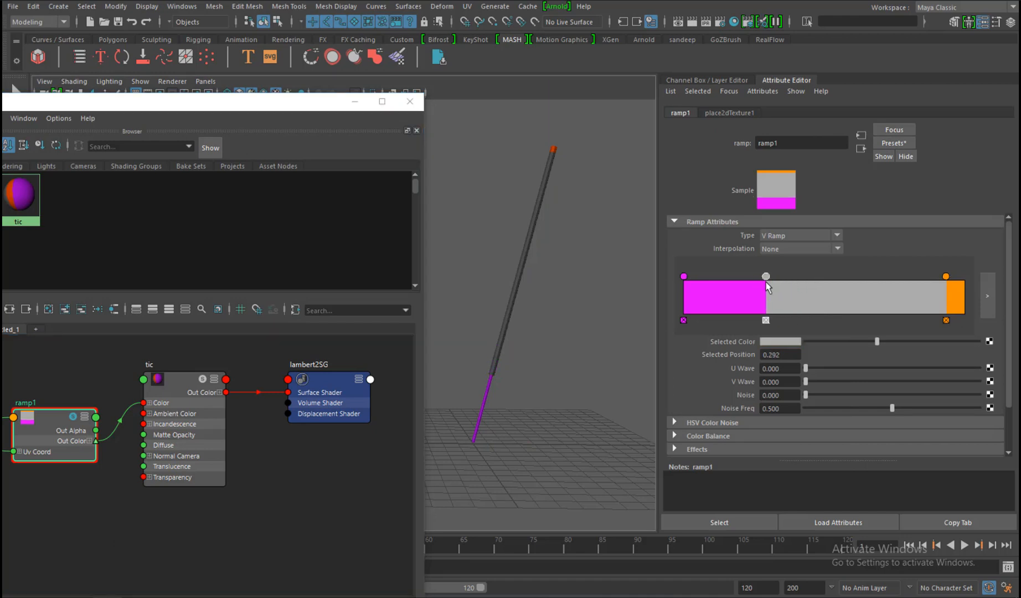
alt+drag(558, 282, 545, 283)
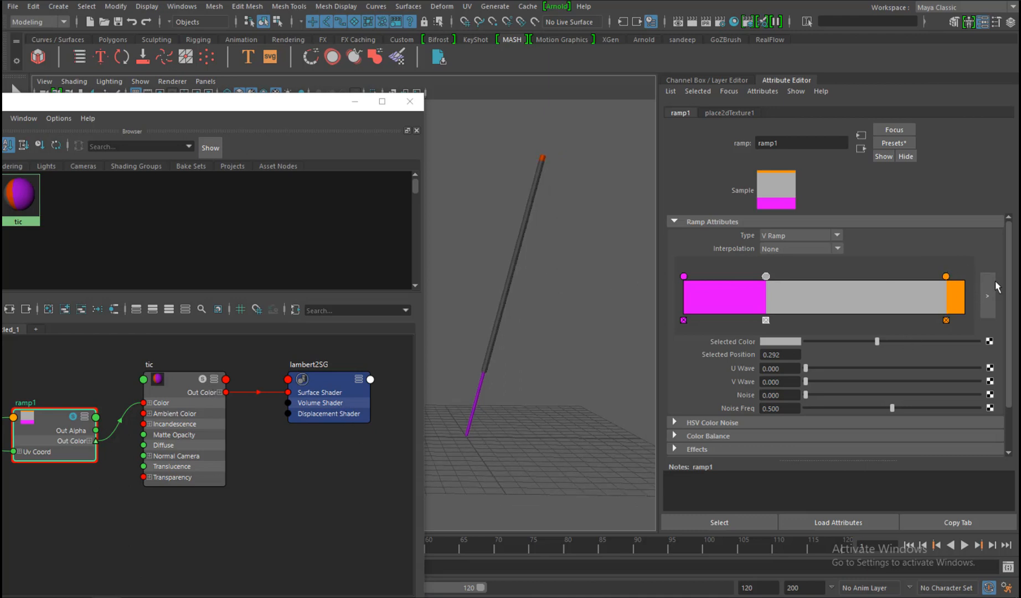
Shift the ramp's orange end color toward yellow-orange, with a hue of about 34.5, and deselect the stick.
click(946, 276)
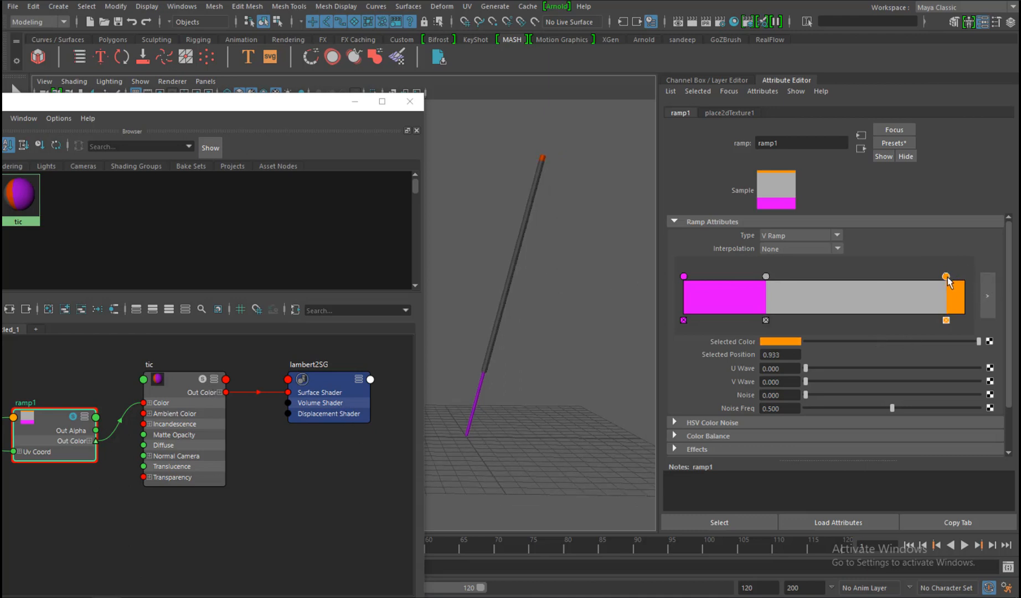
click(780, 341)
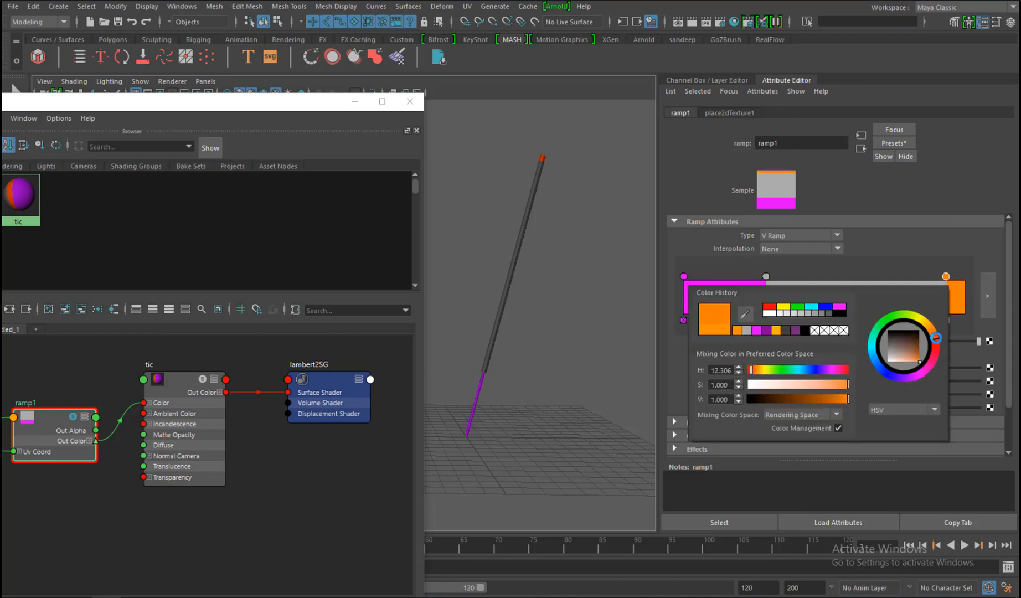
drag(939, 346, 932, 326)
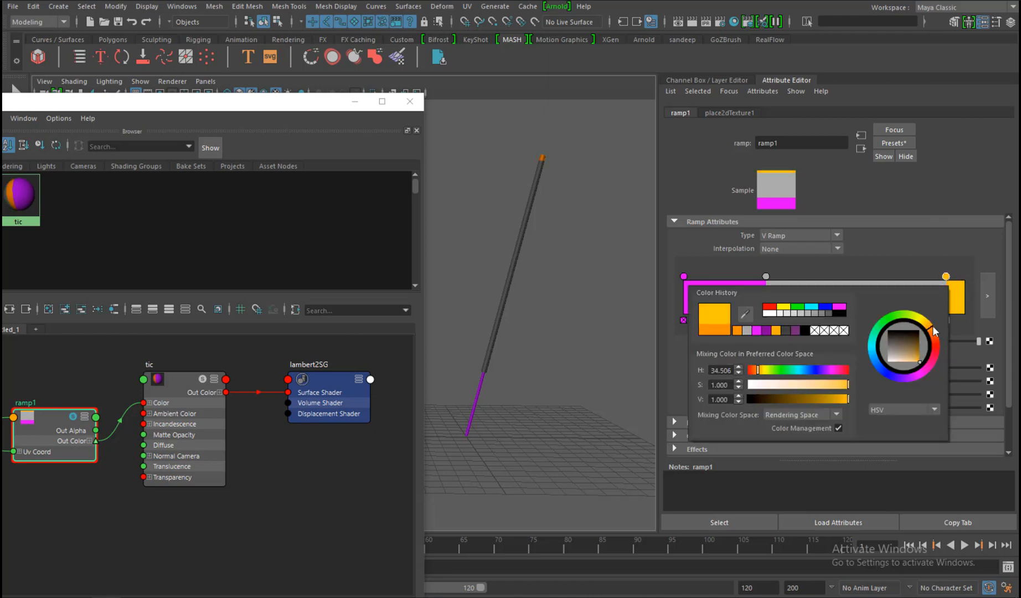
drag(515, 237, 579, 269)
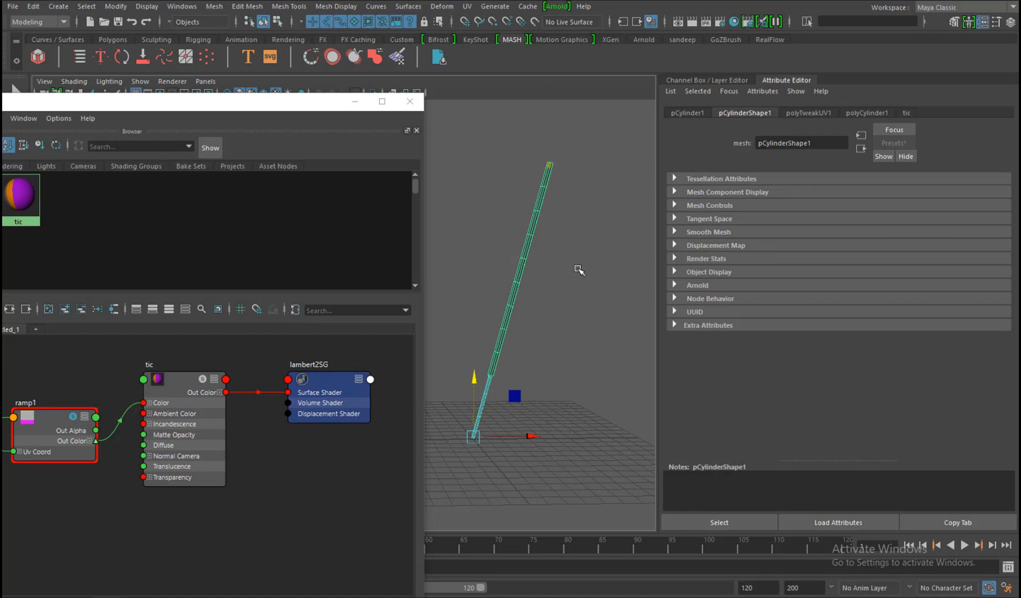
click(578, 269)
alt+middle_drag(574, 264, 559, 303)
alt+drag(559, 303, 465, 246)
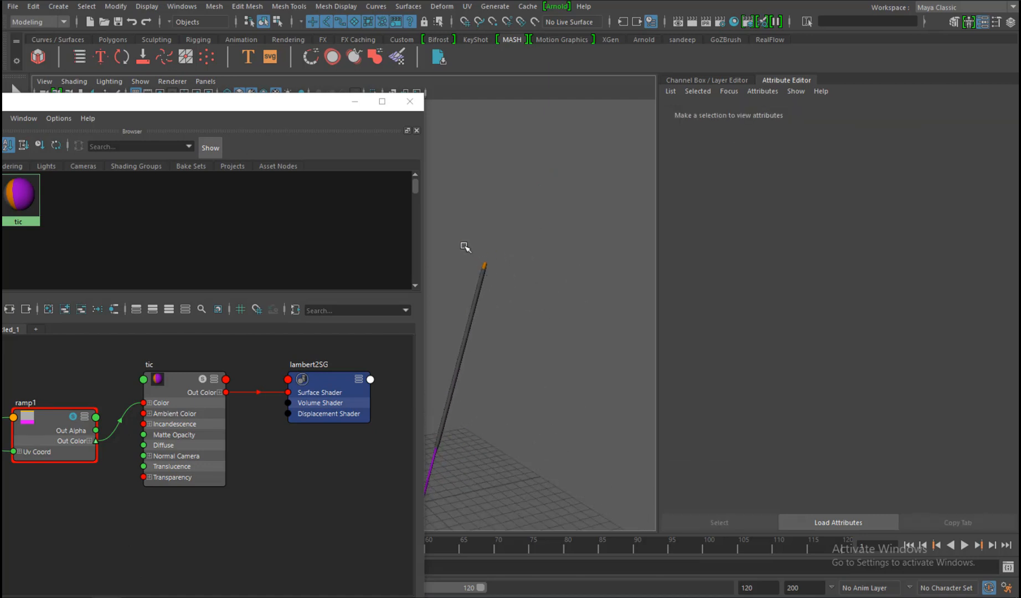
Minimize the Hypershade and switch to the FX menu set.
drag(355, 109, 284, 109)
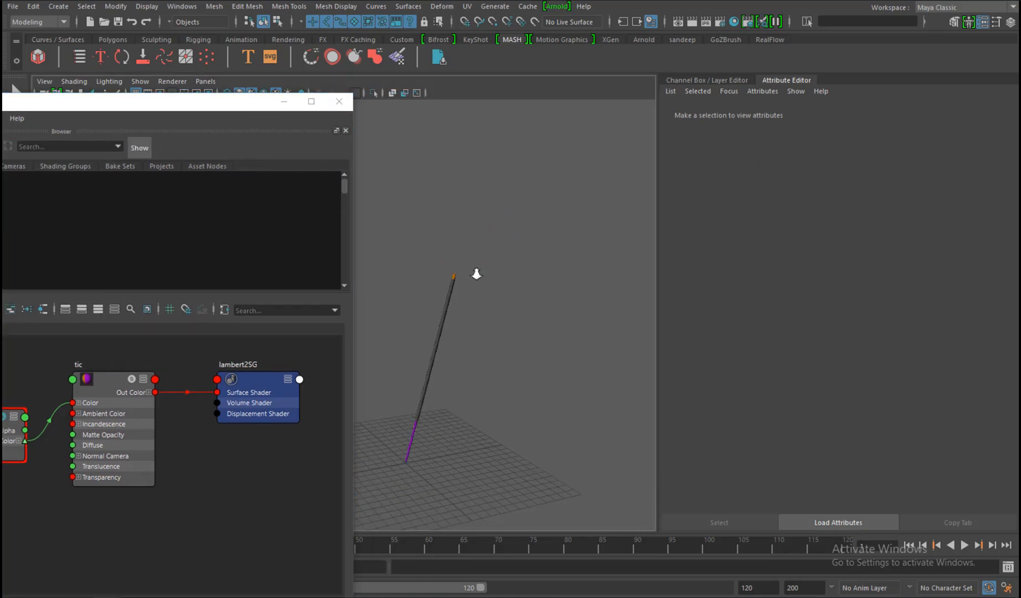
alt+drag(476, 273, 521, 281)
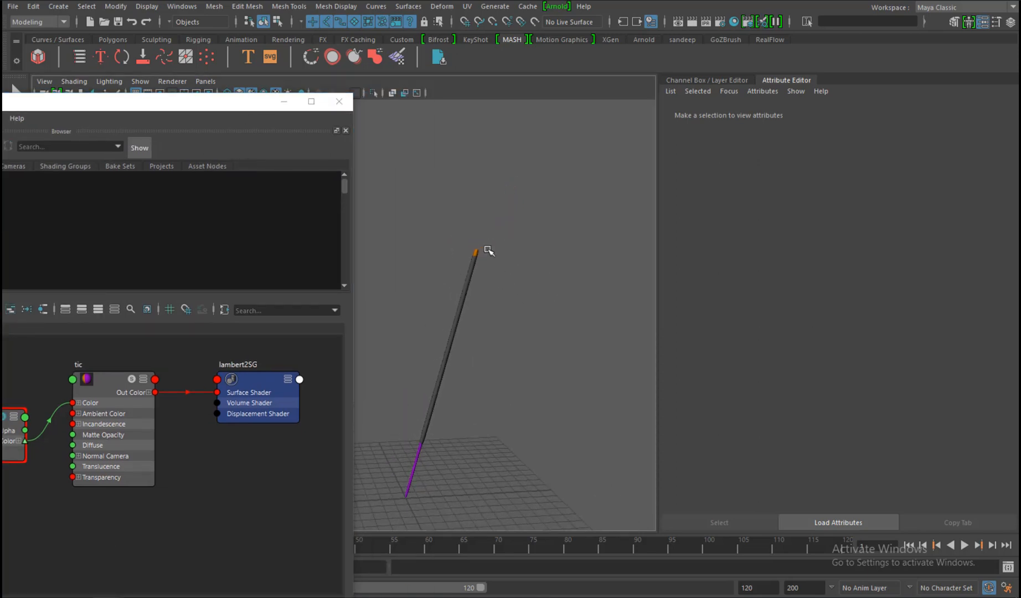
click(283, 101)
alt+drag(465, 238, 483, 264)
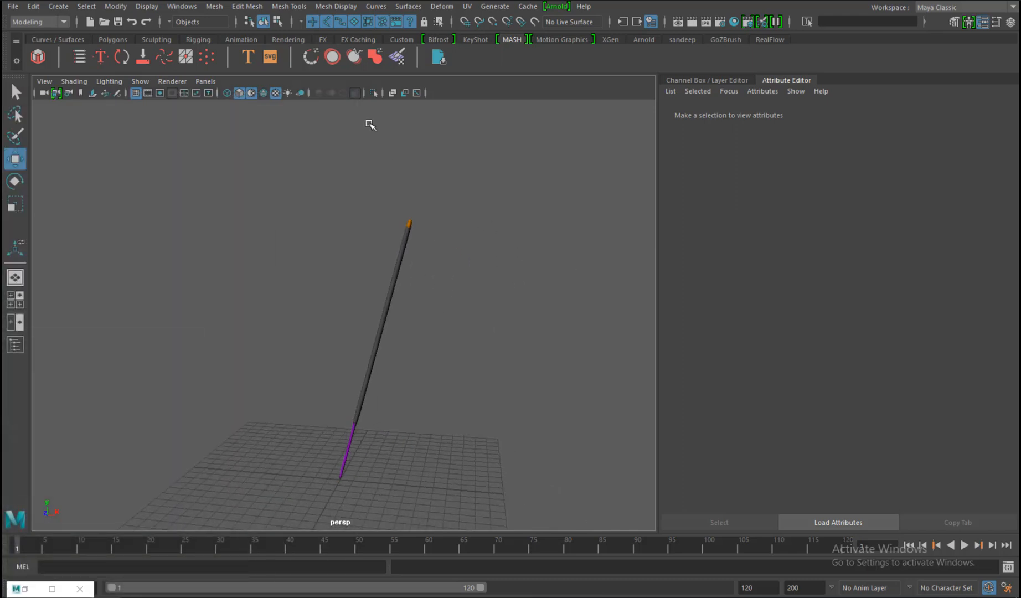
click(39, 21)
click(28, 60)
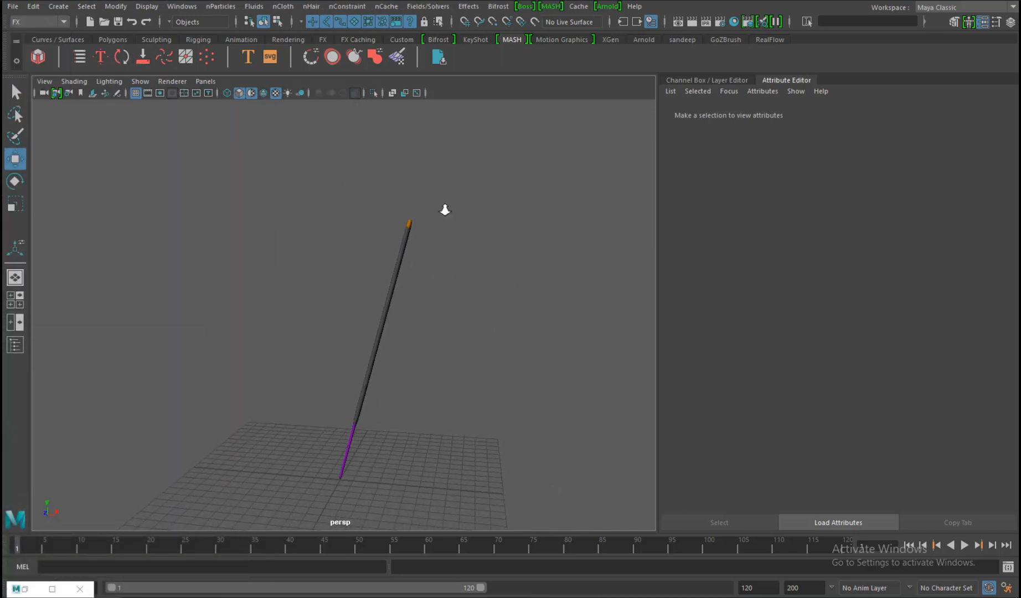
scroll(445, 210, down, 3)
Create a legacy particle emitter with reset settings: type Omni, rate 100 particles per second.
click(221, 6)
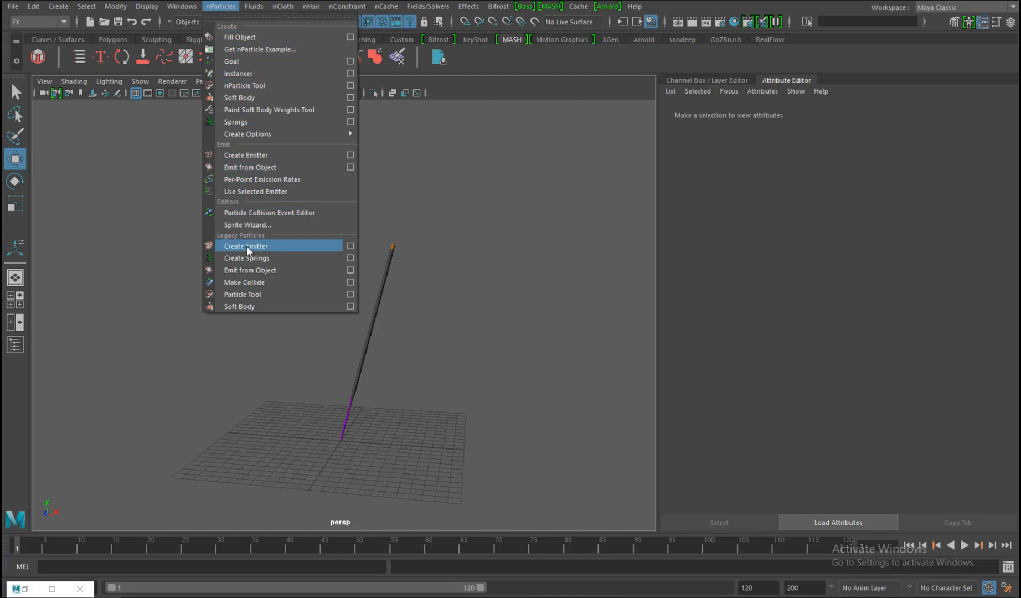
click(355, 245)
click(686, 208)
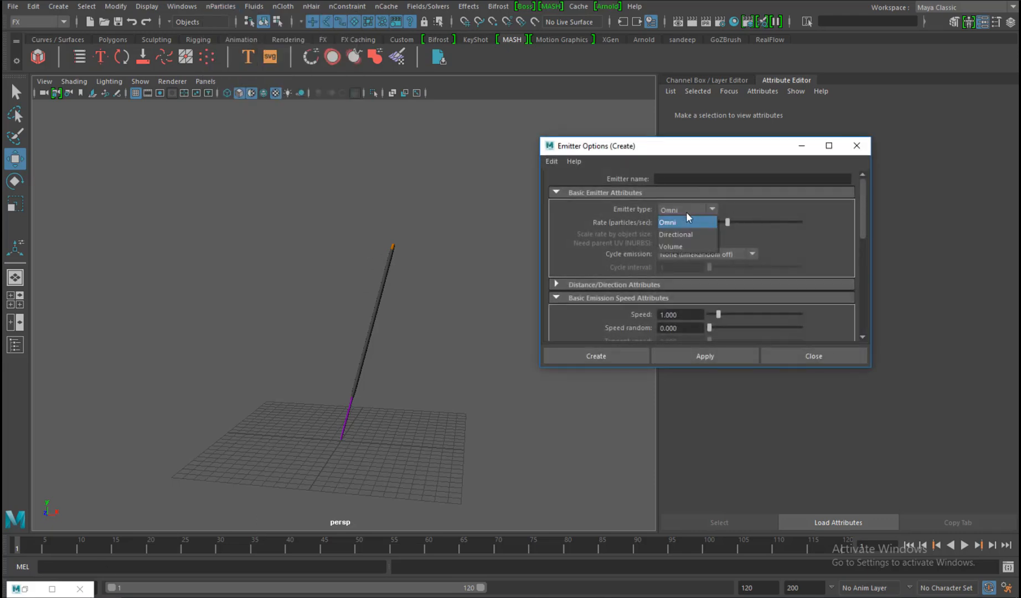
click(645, 213)
click(554, 162)
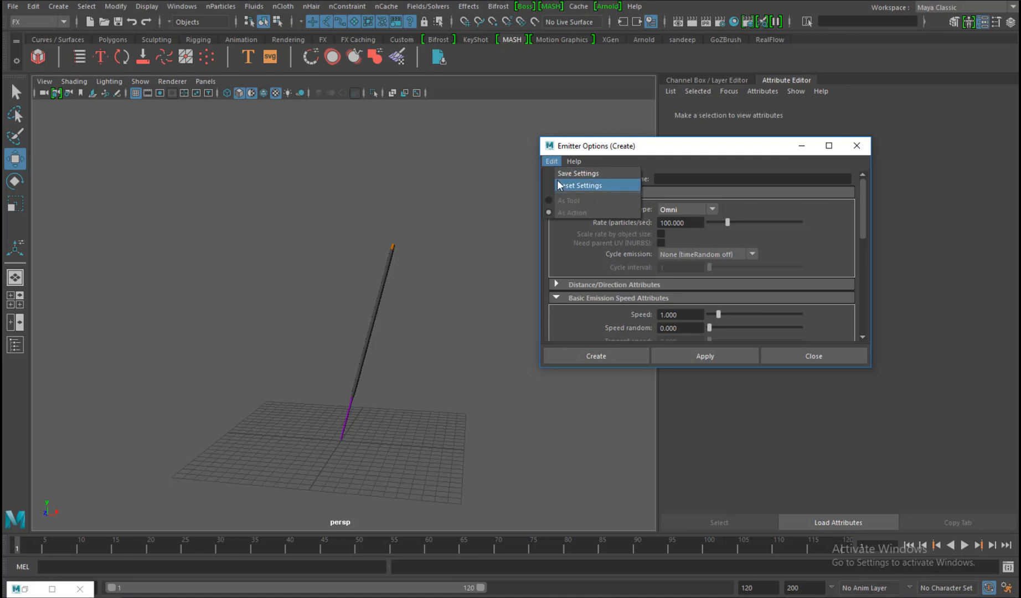
click(564, 185)
click(597, 355)
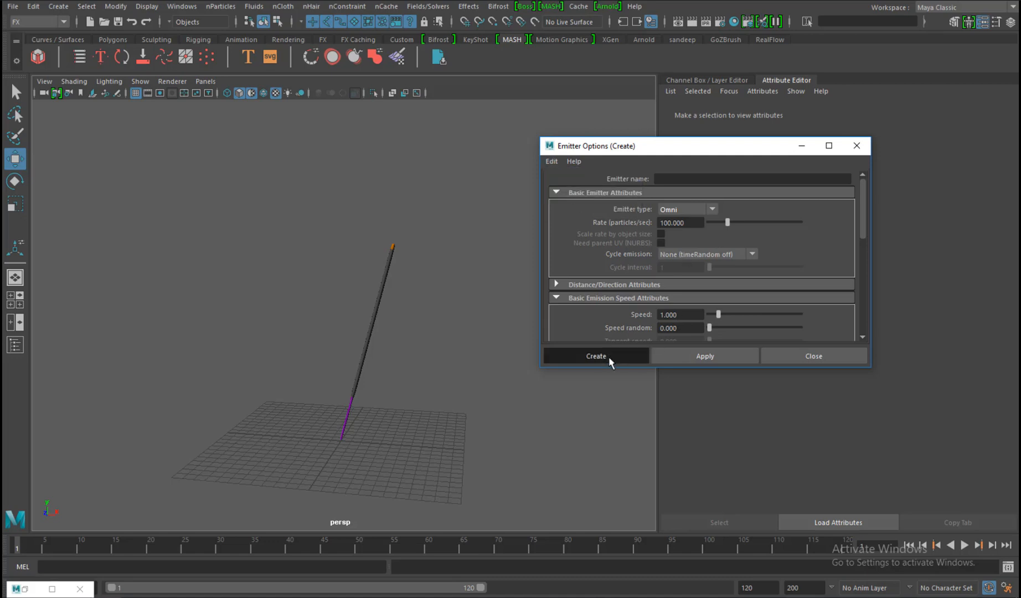
Move the emitter to the stick's orange tip, refining it in the front view to about X 4.918, Y 19.096.
drag(342, 382, 354, 194)
drag(400, 248, 449, 250)
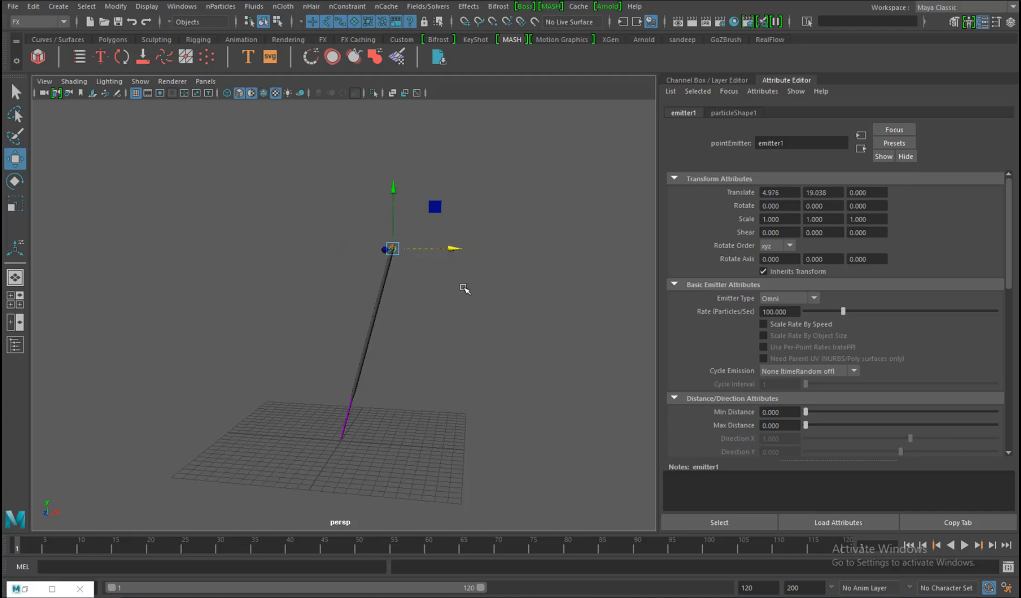
key(space)
drag(464, 288, 465, 343)
alt+middle_drag(478, 286, 469, 381)
alt+middle_drag(507, 160, 497, 336)
drag(432, 234, 431, 233)
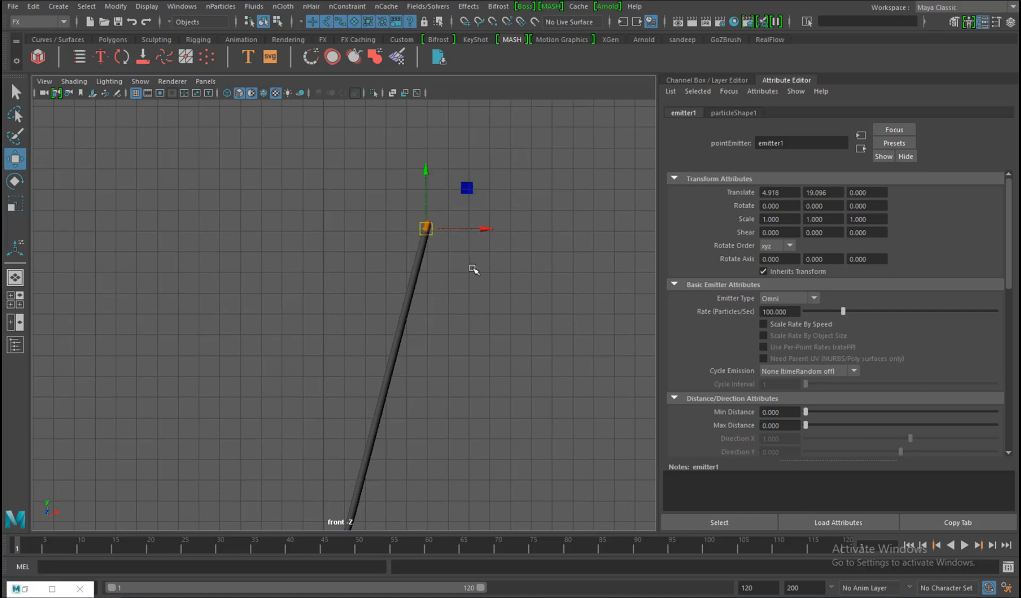
Align the emitter with the stick's orange tip in the side view at about Z 0.018, and return to the perspective view.
key(space)
drag(476, 269, 501, 269)
alt+middle_drag(514, 269, 523, 398)
alt+right_drag(521, 266, 494, 248)
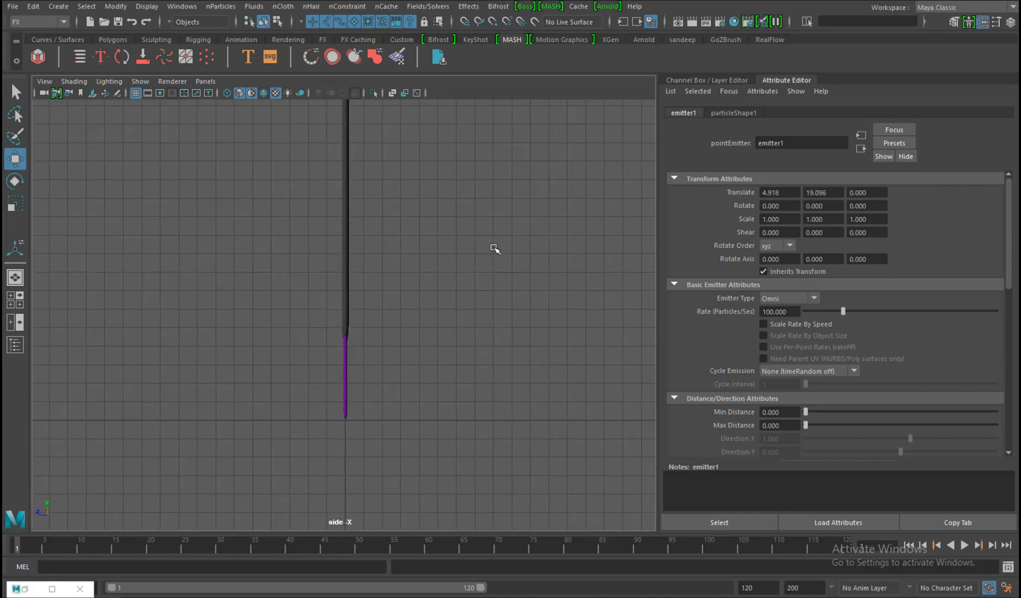
alt+middle_drag(494, 248, 528, 416)
alt+right_drag(424, 269, 557, 357)
alt+middle_drag(467, 281, 463, 378)
drag(369, 268, 369, 269)
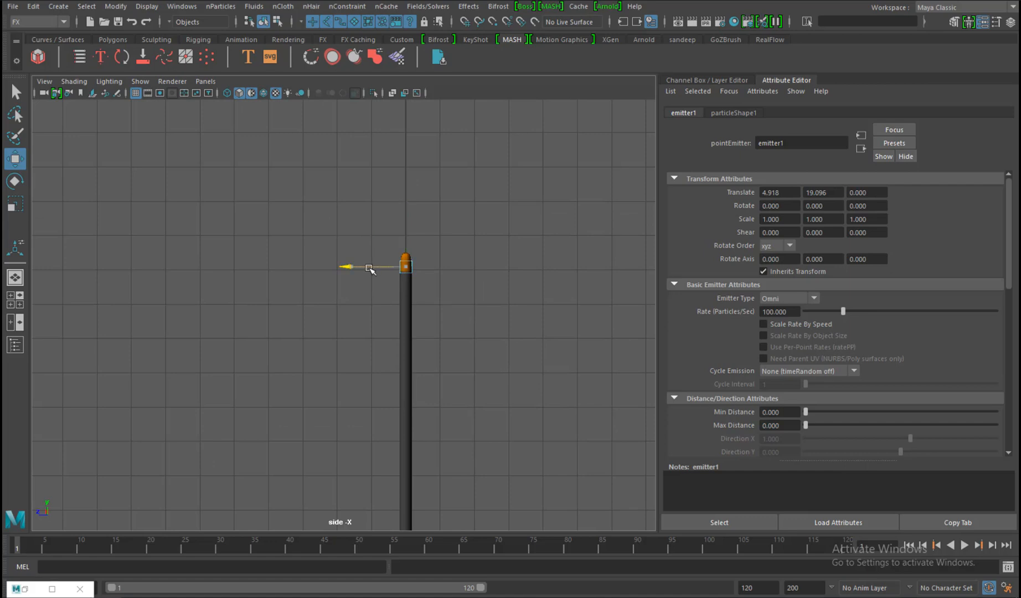
key(space)
drag(470, 304, 496, 285)
alt+right_drag(497, 285, 502, 323)
mouse_move(503, 322)
alt+mouse_down()
mouse_move(498, 331)
mouse_move(512, 332)
alt+mouse_up()
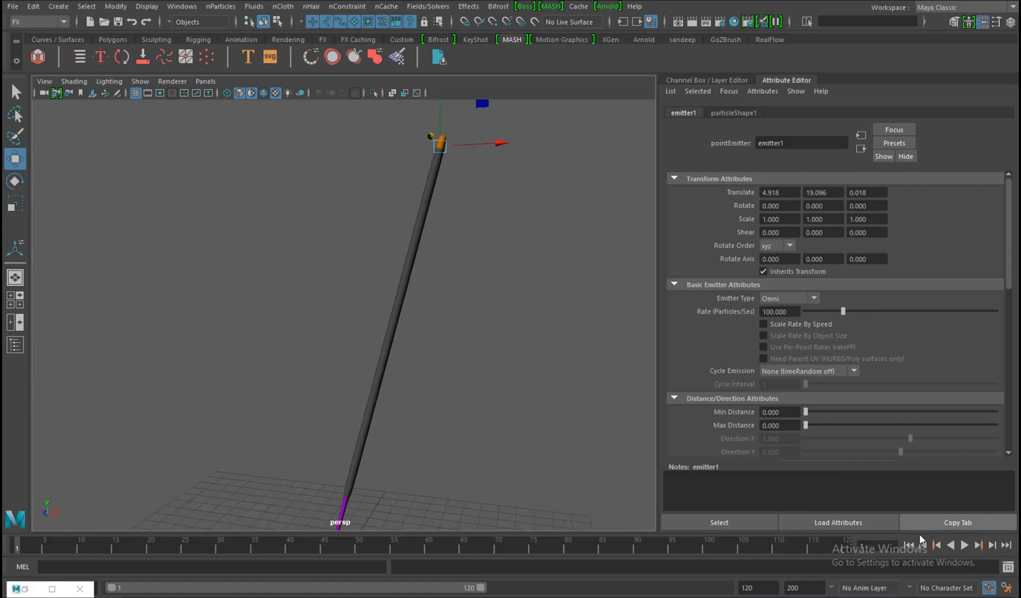
Play back the particle emission and change the viewport background to light gray.
click(964, 546)
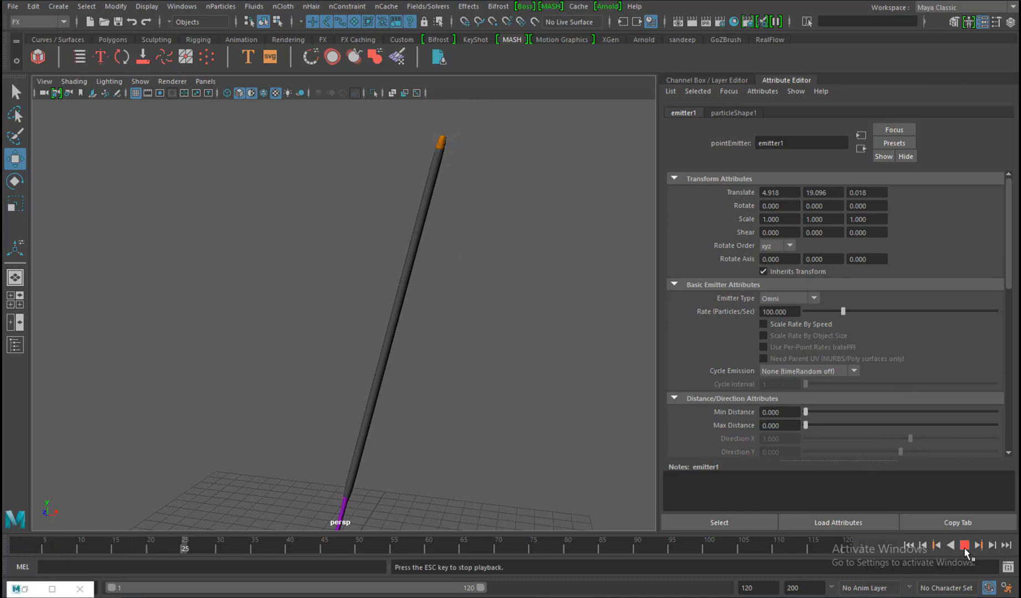
click(964, 546)
alt+right_drag(547, 217, 521, 257)
key(alt+b)
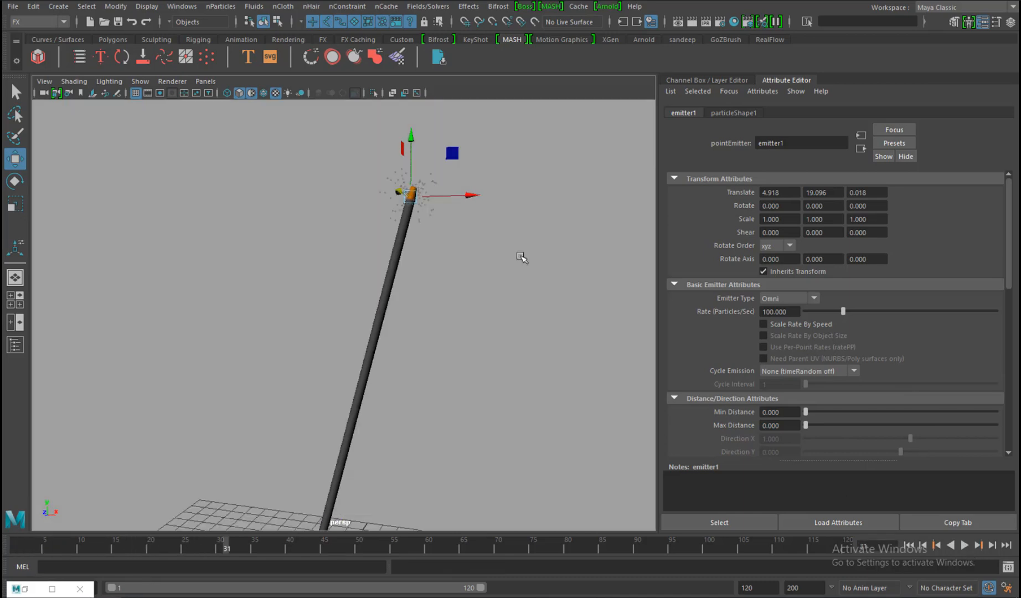
alt+right_drag(602, 301, 554, 277)
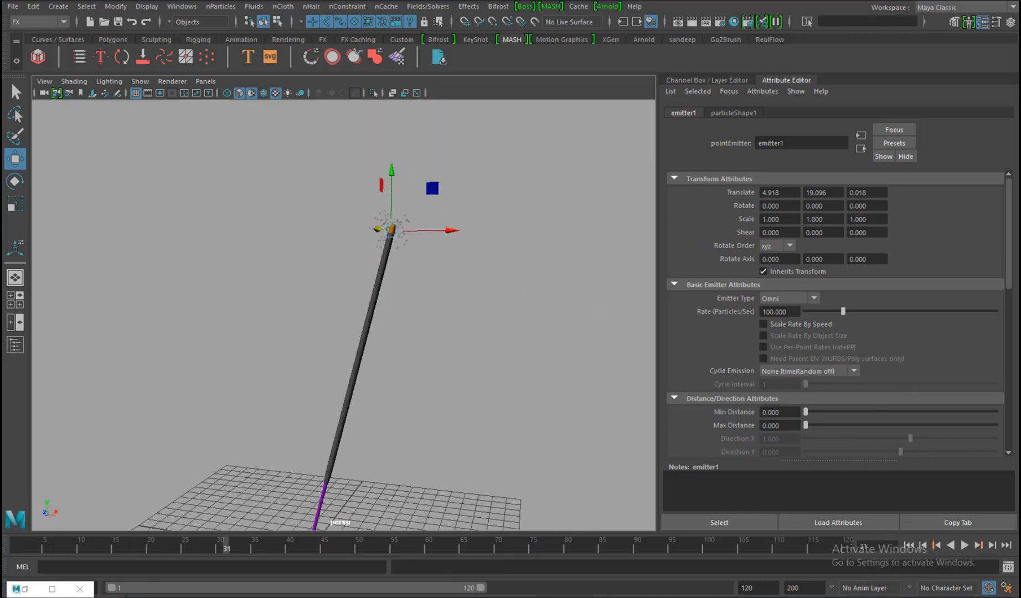
click(964, 545)
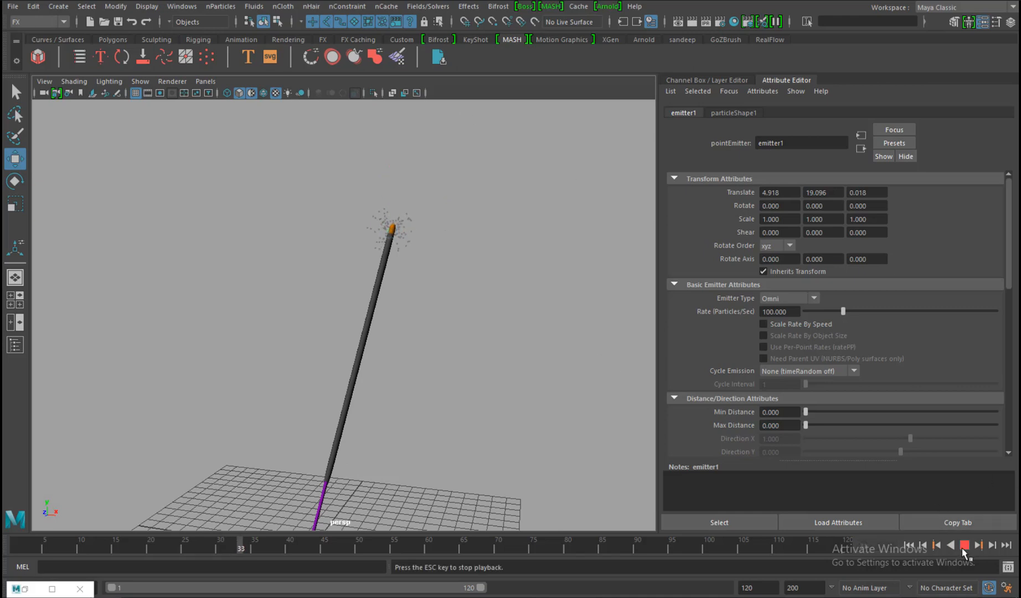
click(963, 545)
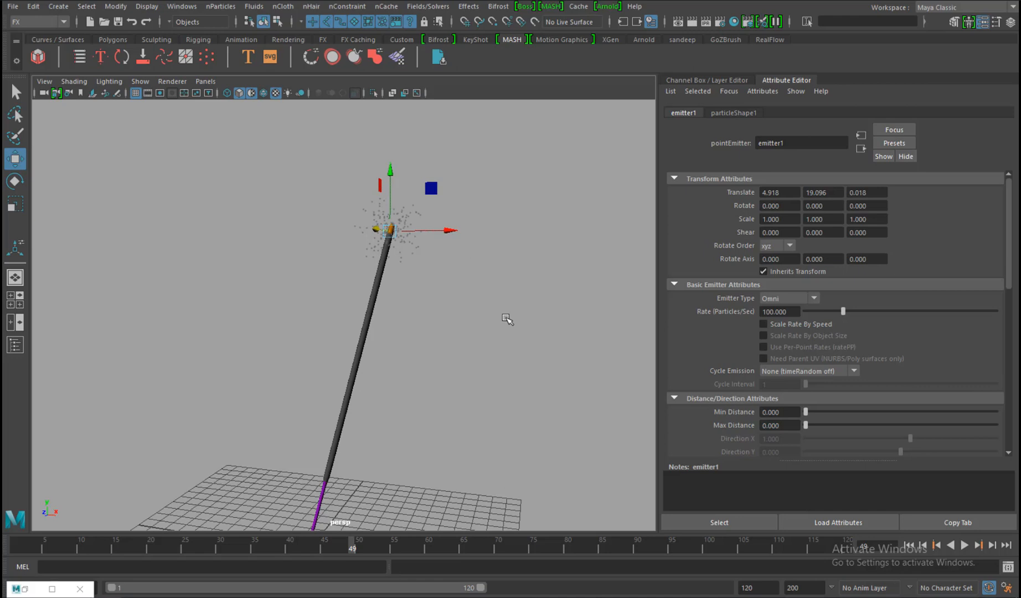
Select the emitted particles and change their emitter's type to Directional.
click(452, 279)
click(415, 202)
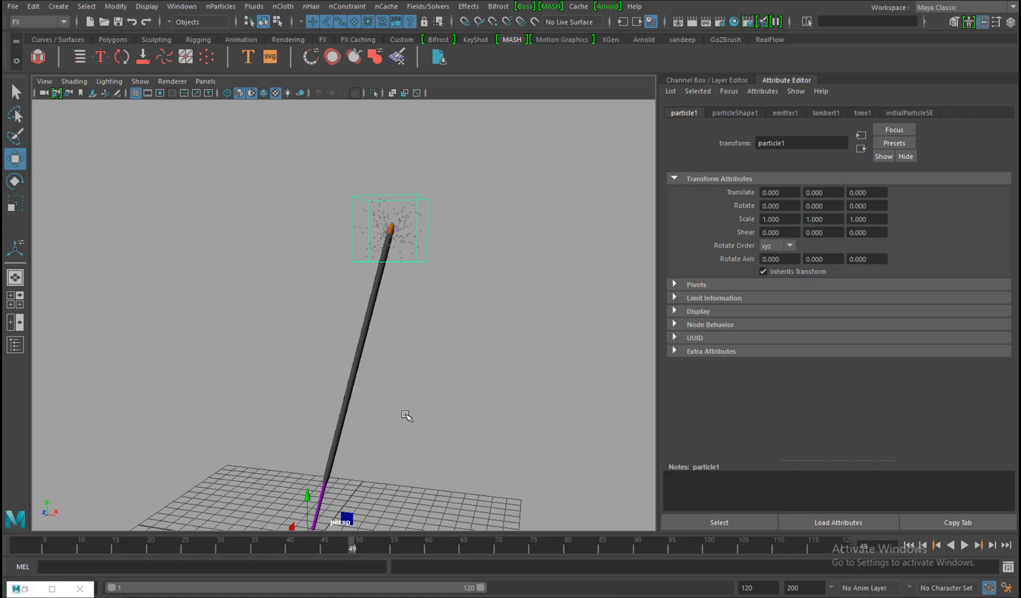
mouse_move(481, 283)
alt+mouse_down()
mouse_move(458, 276)
mouse_move(469, 301)
mouse_move(479, 285)
alt+mouse_up()
click(472, 217)
click(420, 182)
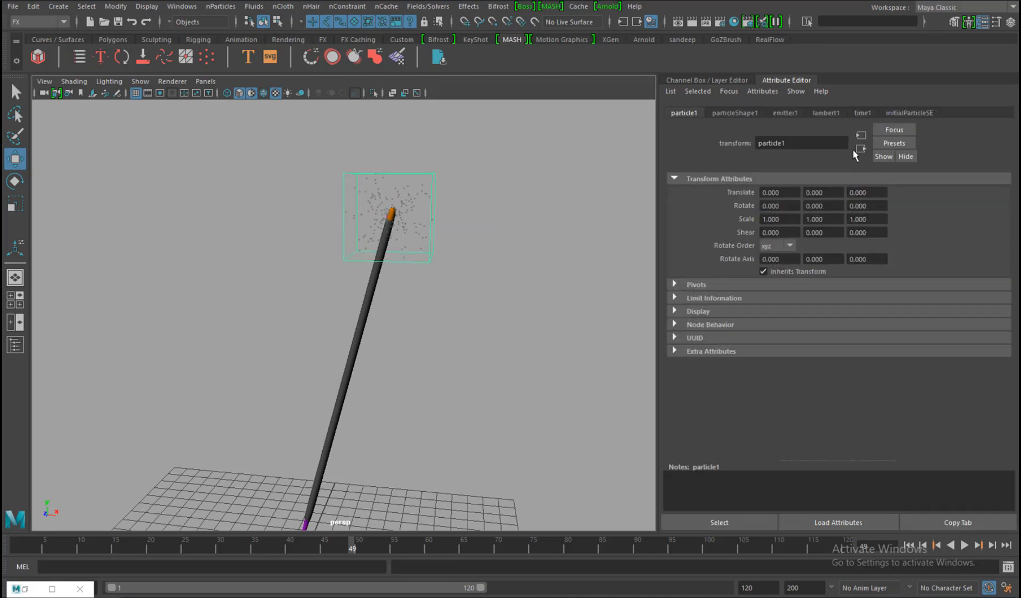
click(786, 113)
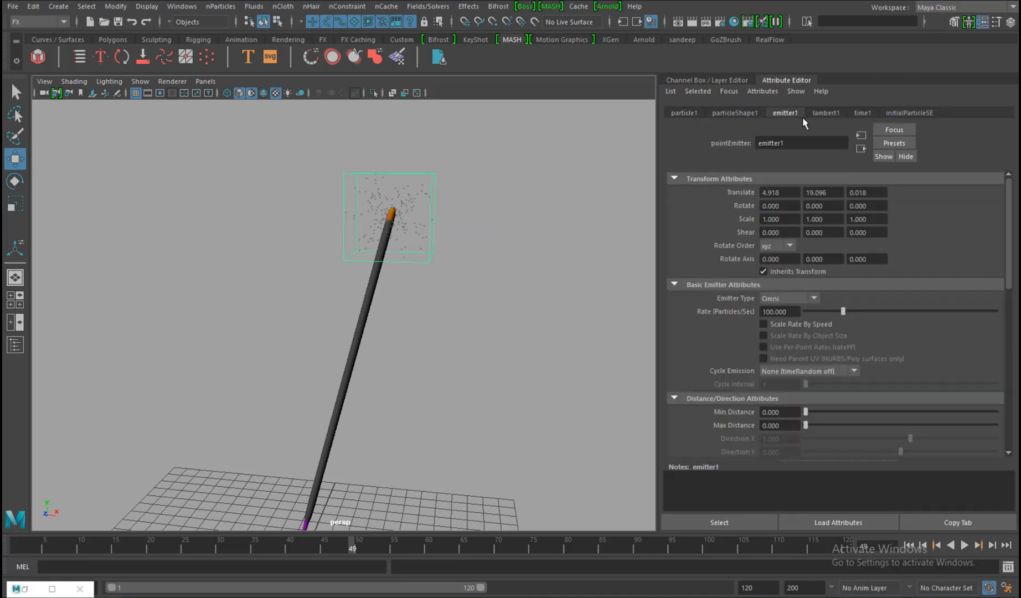
click(797, 297)
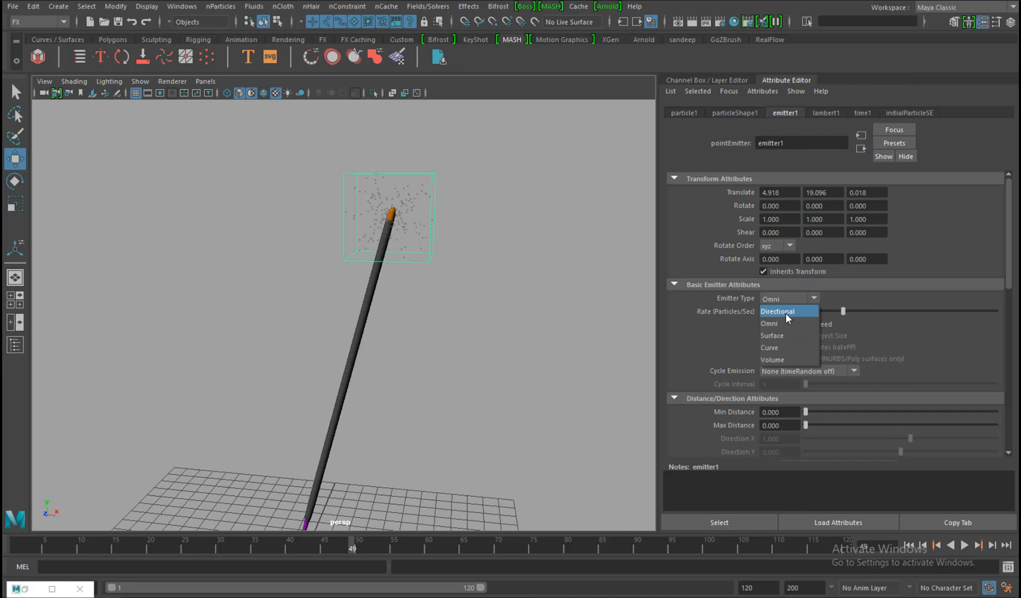
click(785, 313)
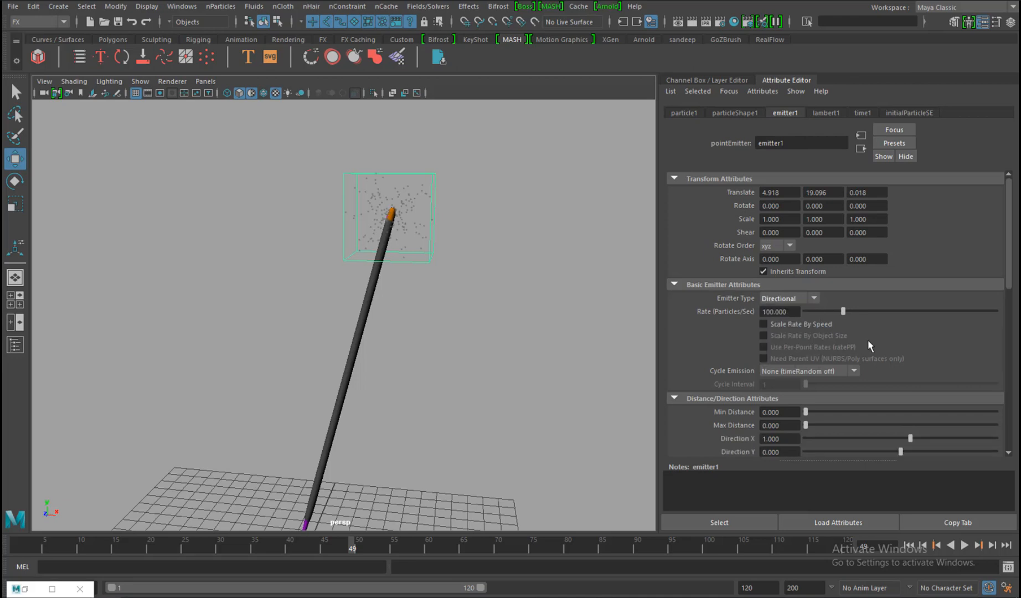
Set the emitter's direction to 0 in X and 1 in Y.
double_click(778, 439)
text(0)
key(Return)
double_click(786, 450)
text(1)
key(Return)
Rewind and play the simulation to preview the upward emission from the stick's tip.
click(909, 546)
click(964, 545)
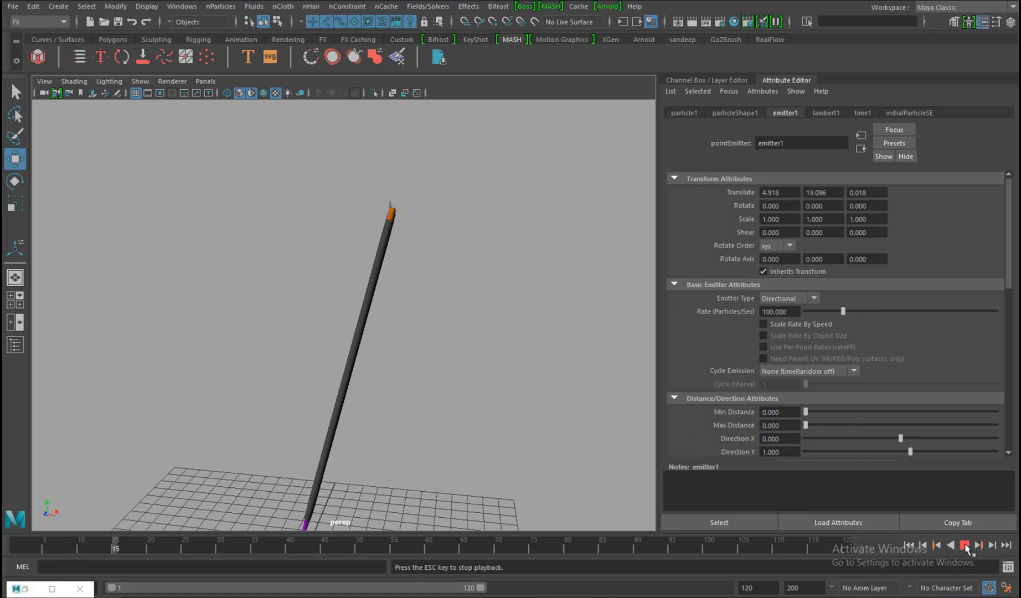
click(966, 547)
mouse_move(458, 296)
alt+mouse_down()
mouse_move(485, 266)
mouse_move(476, 272)
alt+mouse_up()
Set the particle shape's render type to Sprites and add the attributes for the current render type.
drag(1009, 262, 1011, 293)
click(735, 113)
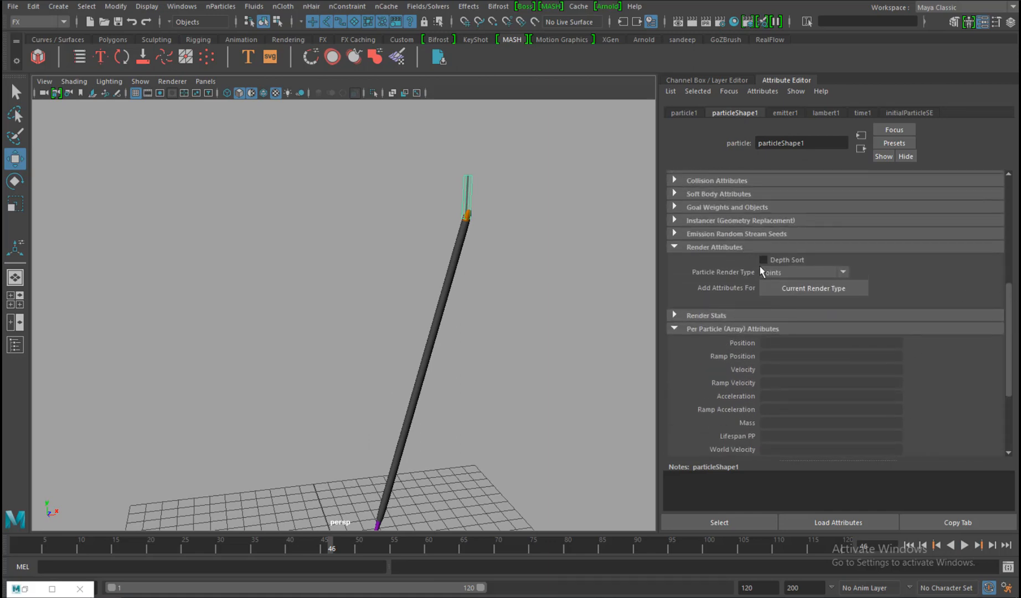
click(789, 272)
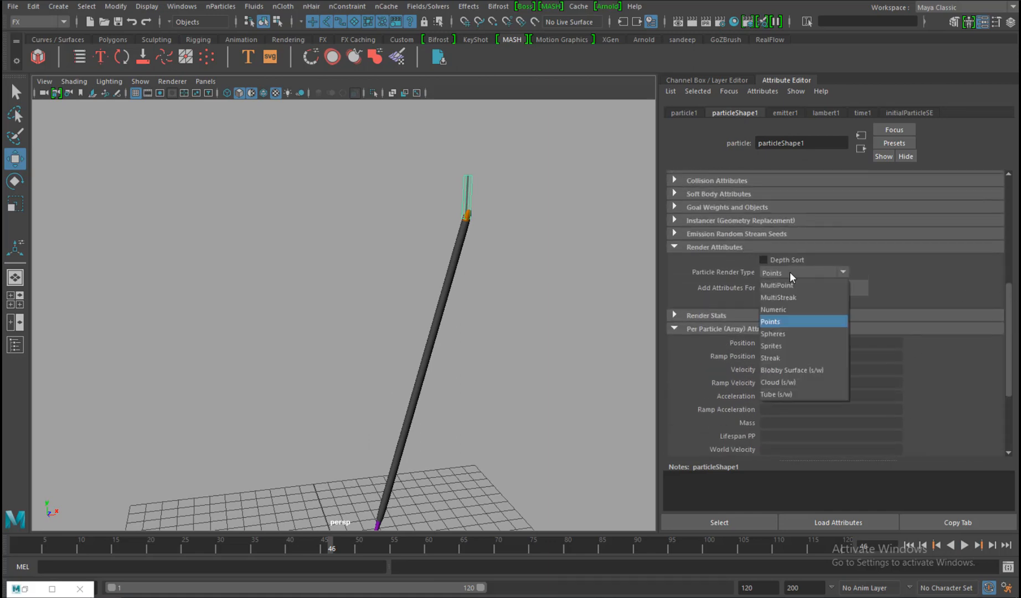
click(795, 348)
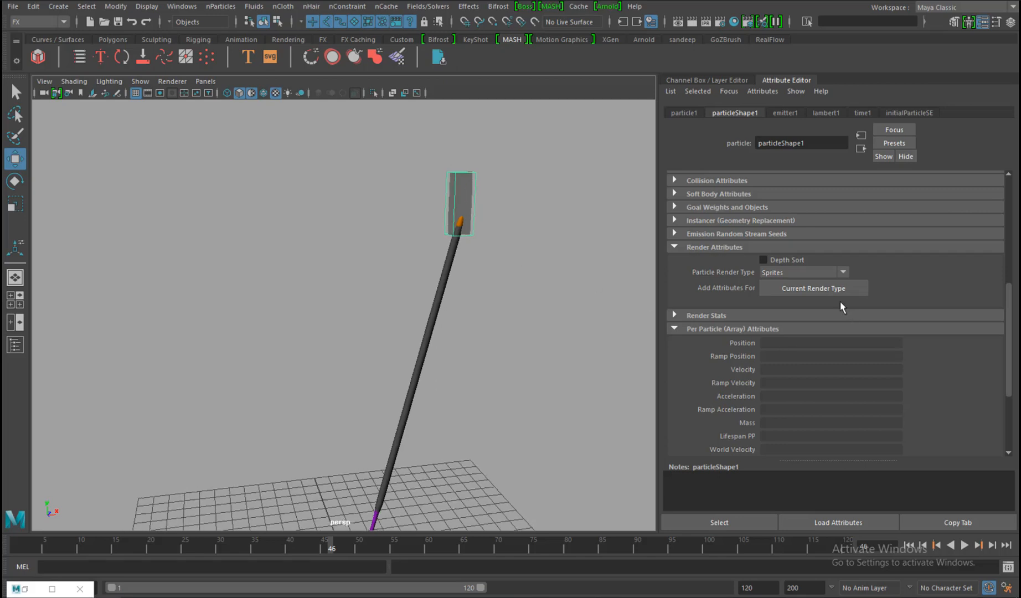
click(836, 292)
click(789, 338)
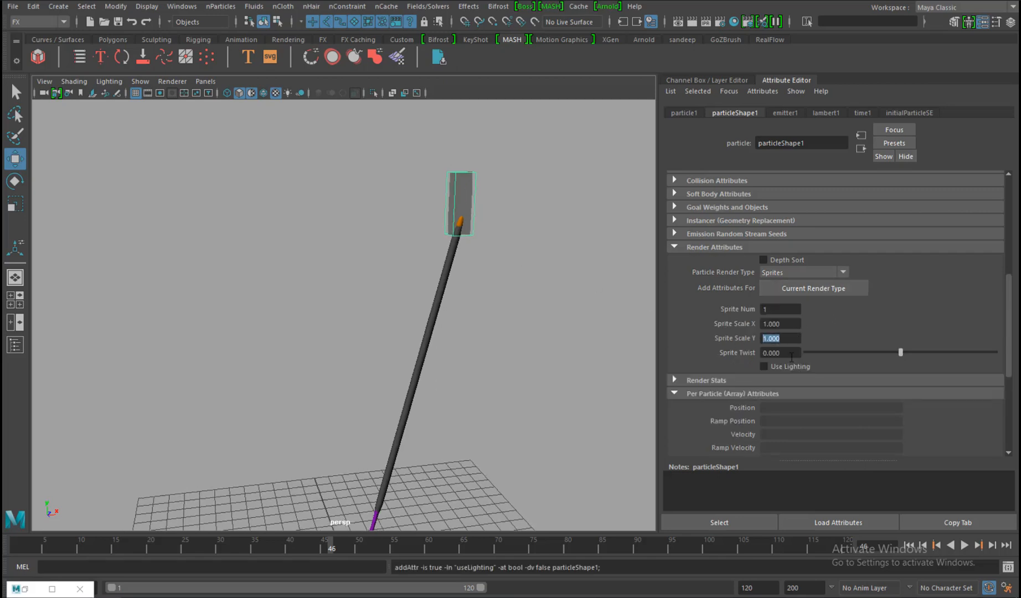
click(791, 326)
Examine the sprite particles at the stick's tip from several angles and distances, both selected and unselected.
alt+drag(529, 238, 308, 147)
click(486, 165)
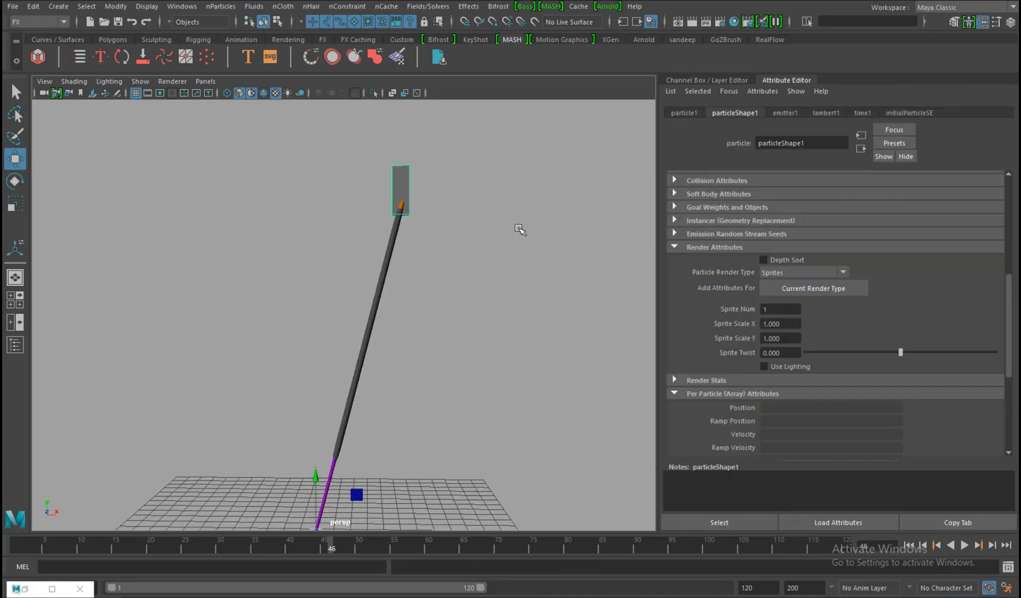
alt+middle_drag(500, 219, 502, 240)
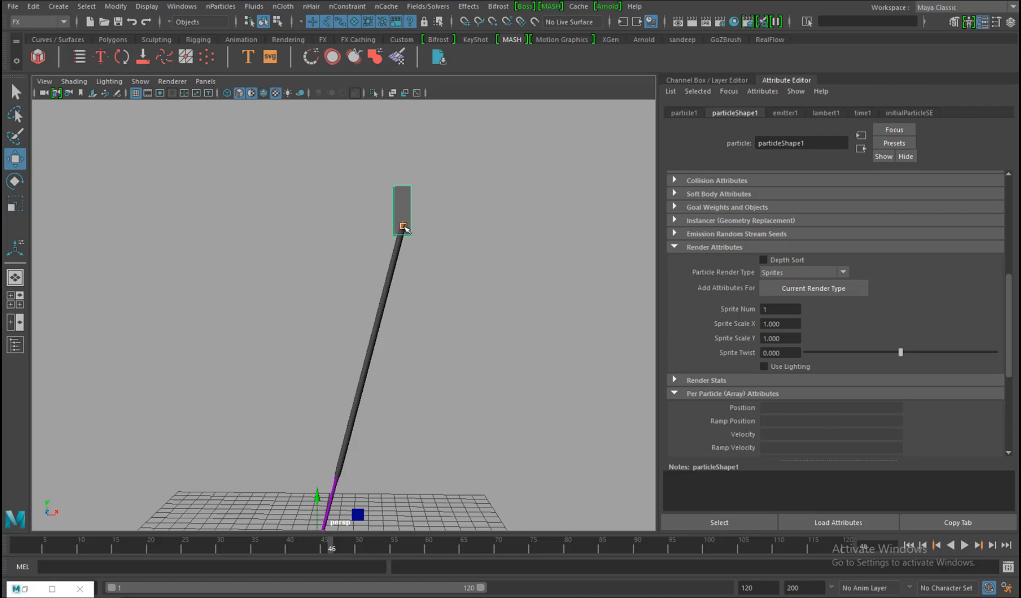
alt+middle_drag(404, 227, 386, 279)
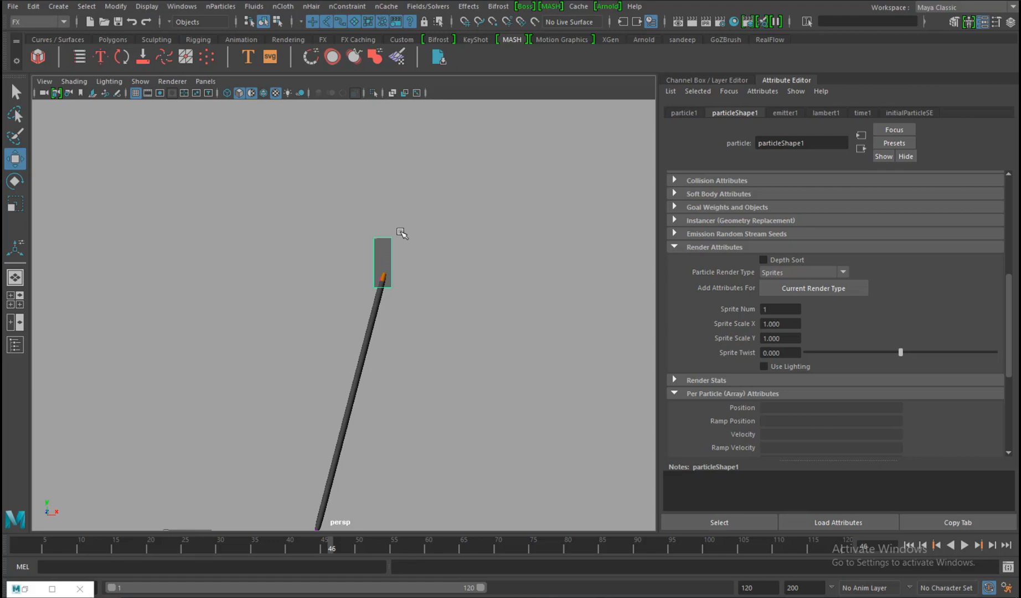
alt+middle_drag(423, 301, 445, 289)
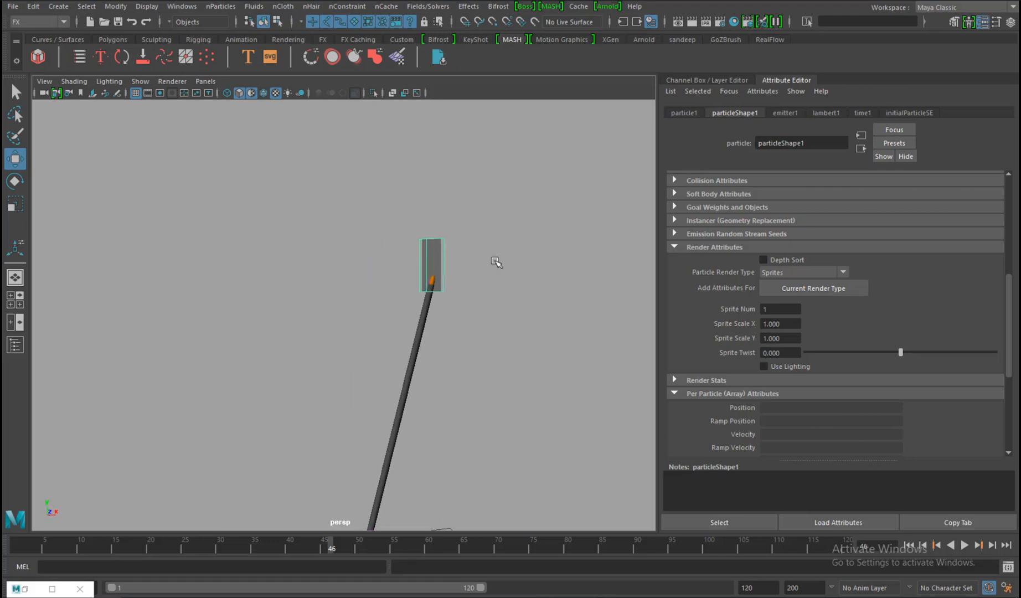
scroll(510, 270, down, 2)
alt+middle_drag(492, 255, 412, 207)
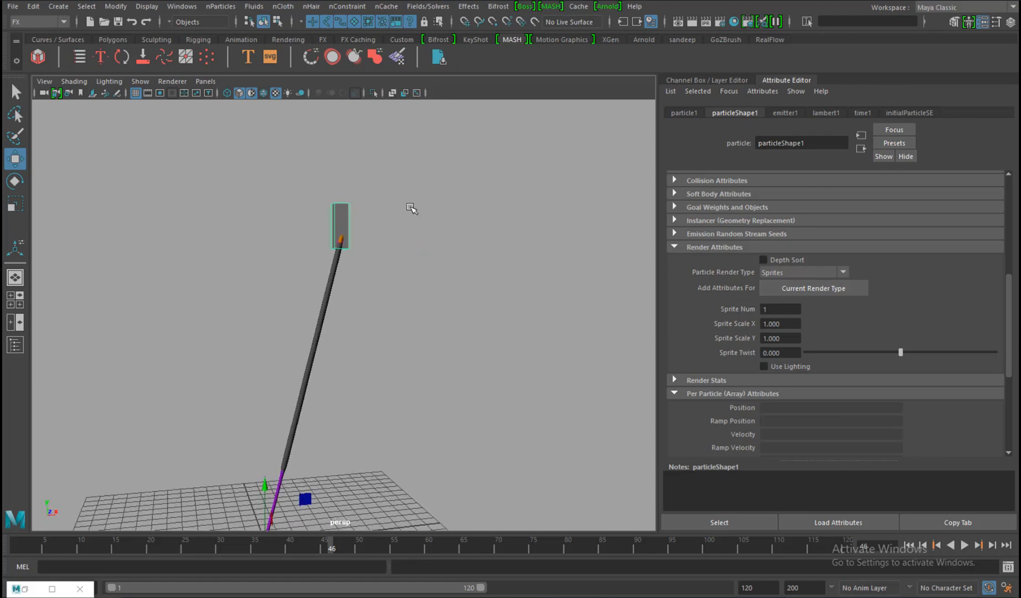
alt+drag(412, 207, 432, 228)
alt+right_drag(382, 232, 423, 257)
alt+middle_drag(423, 257, 354, 235)
alt+right_drag(354, 235, 395, 258)
click(350, 161)
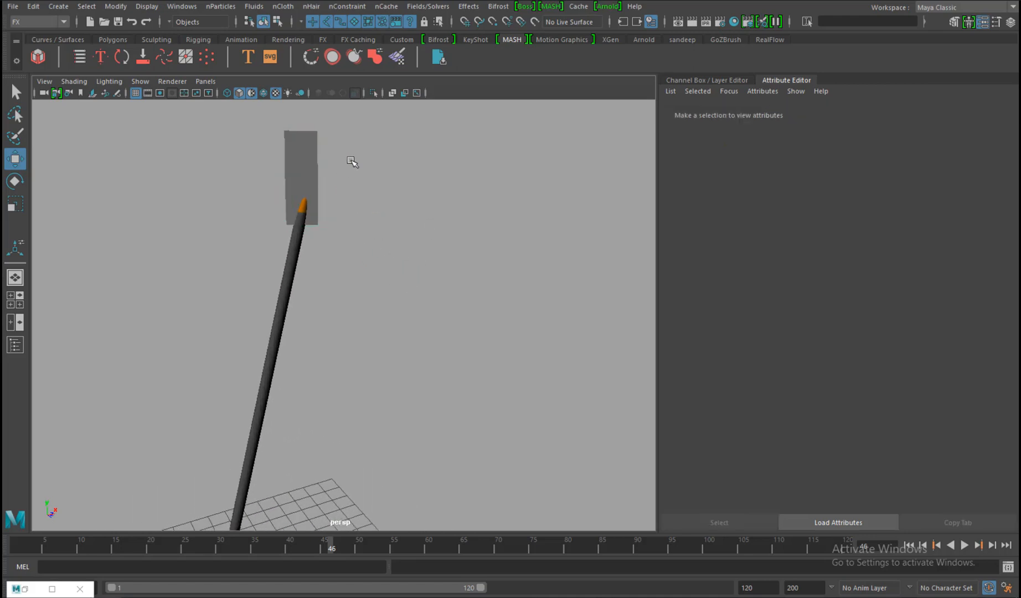
drag(422, 160, 226, 137)
alt+middle_drag(305, 174, 310, 200)
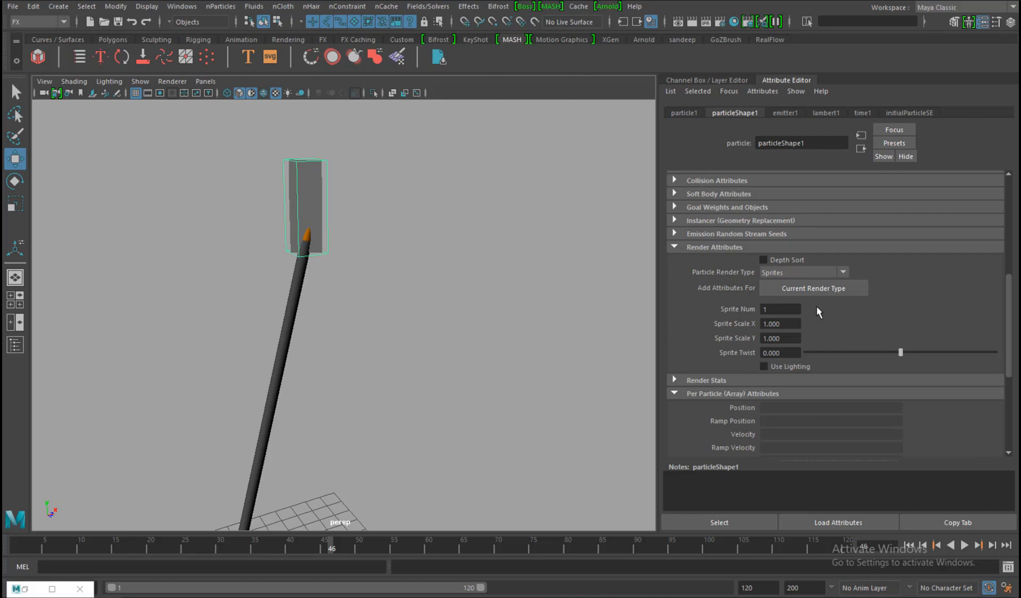
click(362, 191)
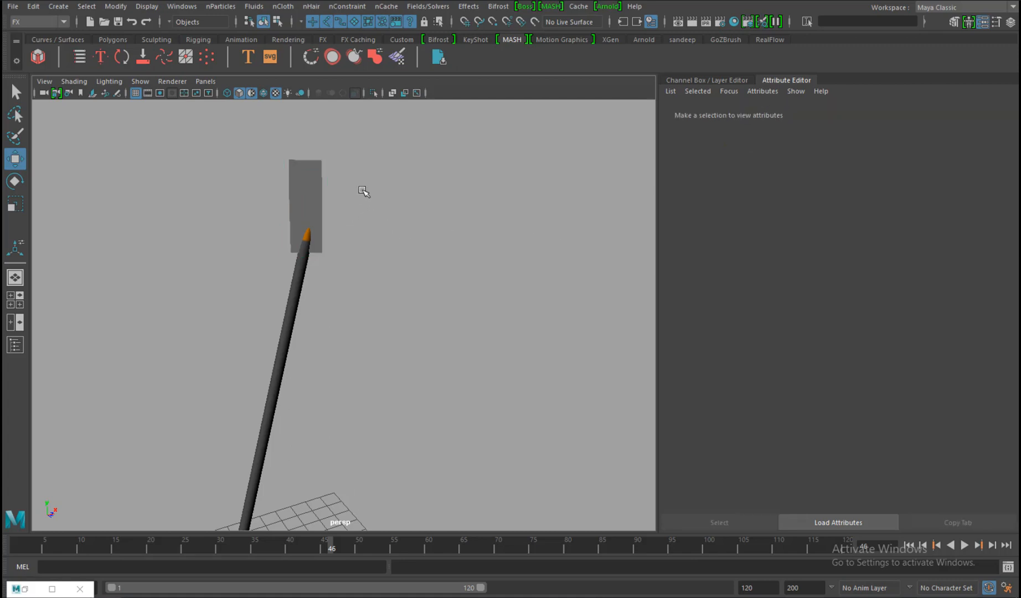
drag(371, 184, 215, 155)
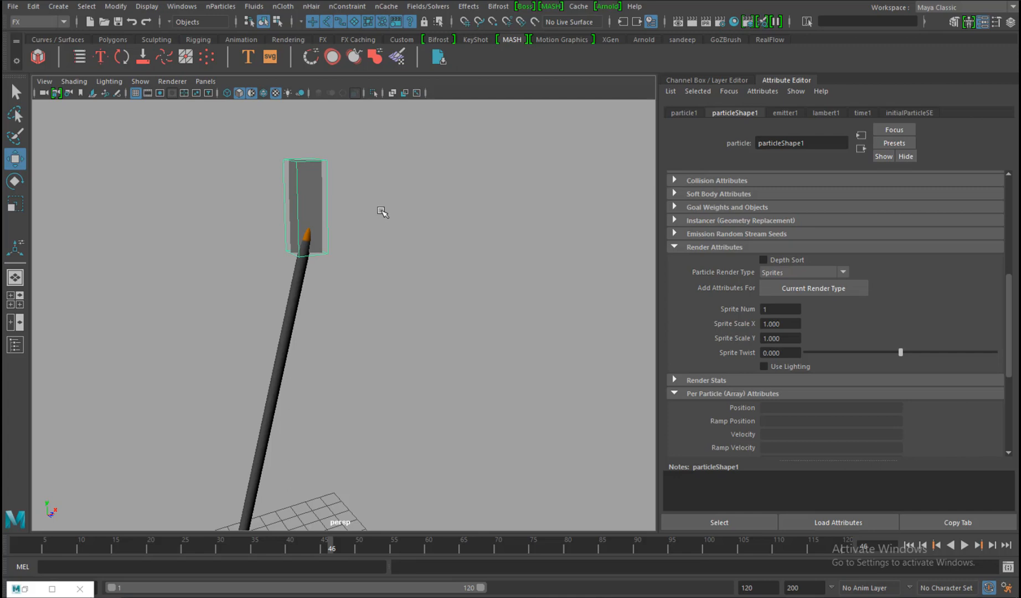
mouse_move(357, 239)
alt+mouse_down()
mouse_move(449, 233)
mouse_move(280, 236)
mouse_move(221, 222)
mouse_move(388, 243)
mouse_move(483, 232)
mouse_move(277, 239)
mouse_move(389, 274)
mouse_move(358, 264)
mouse_move(433, 252)
mouse_move(547, 258)
mouse_move(363, 258)
mouse_move(410, 295)
mouse_move(433, 269)
mouse_move(467, 269)
mouse_move(439, 282)
alt+mouse_up()
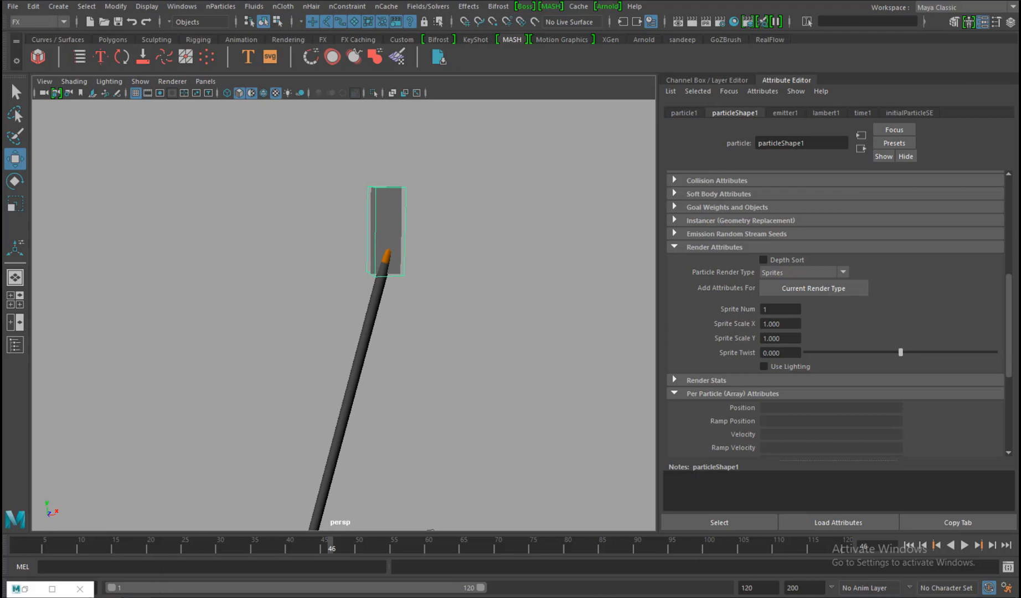
Switch to Photoshop and create a 256 by 256 pixel RGB document at 72 pixels/inch with a transparent background.
click(135, 595)
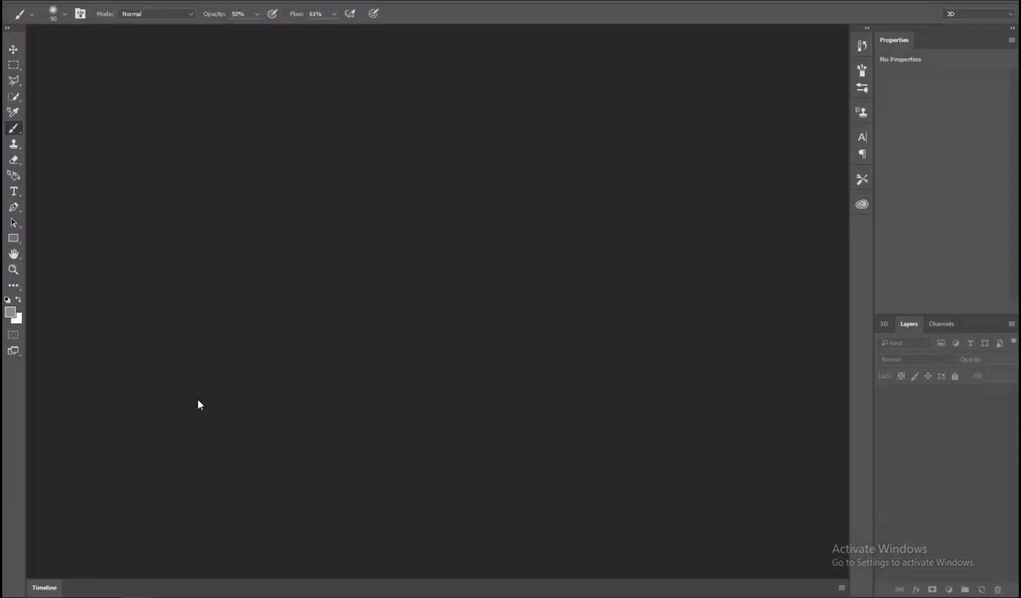
click(41, 2)
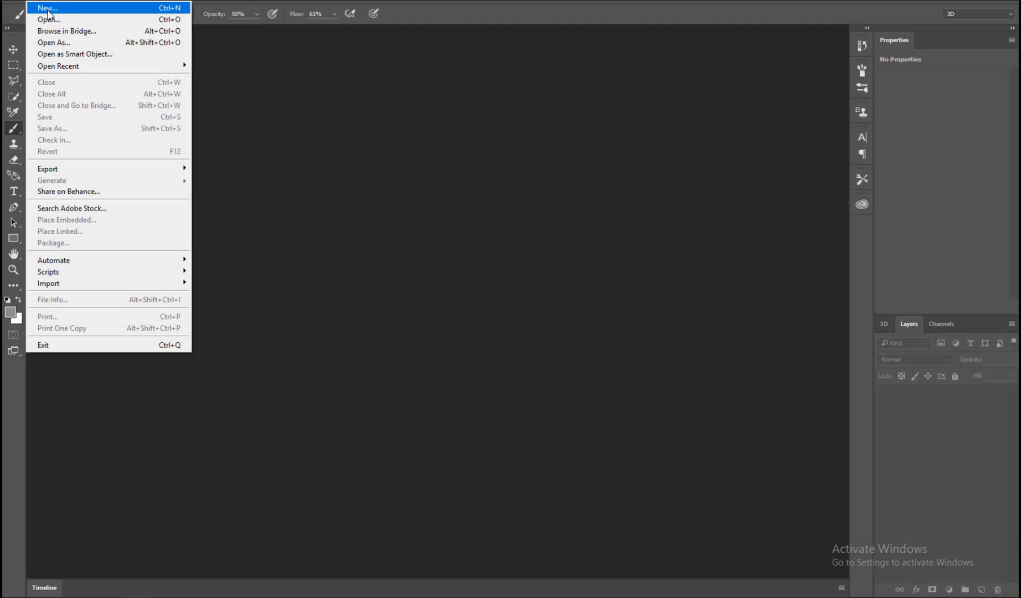
click(50, 13)
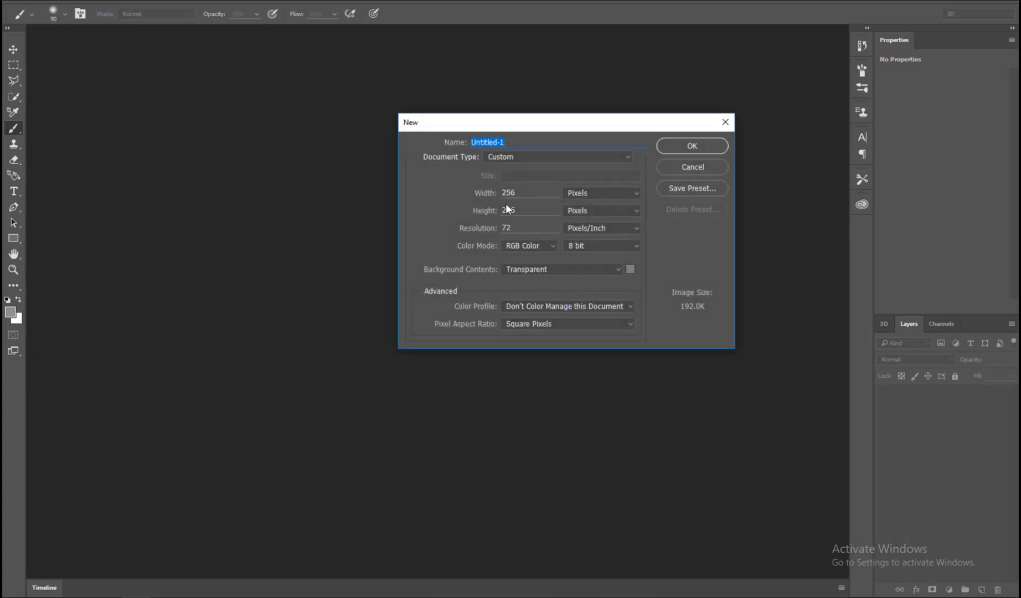
click(477, 196)
key(Tab)
click(698, 146)
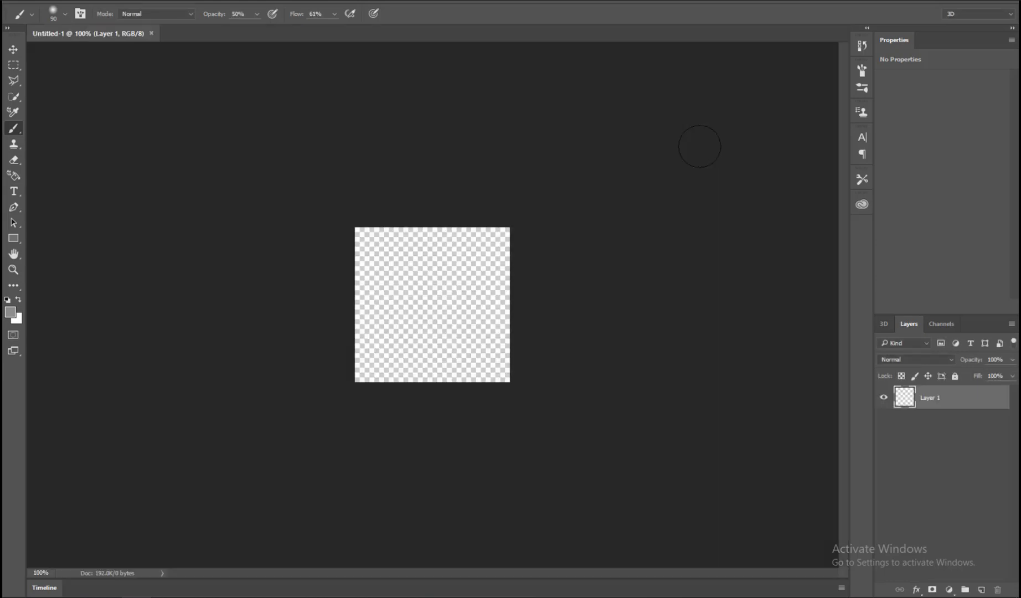
Paint a soft gray smoke puff in the middle of the canvas with a size 90 brush at 50% opacity.
click(11, 313)
drag(588, 370, 563, 368)
click(842, 297)
click(254, 16)
mouse_move(401, 289)
mouse_down()
mouse_move(437, 287)
mouse_move(412, 284)
mouse_move(442, 274)
mouse_move(463, 338)
mouse_move(438, 313)
mouse_move(410, 324)
mouse_move(399, 308)
mouse_move(399, 344)
mouse_move(412, 352)
mouse_move(449, 250)
mouse_move(449, 337)
mouse_move(413, 332)
mouse_move(403, 257)
mouse_move(463, 329)
mouse_move(477, 300)
mouse_move(418, 348)
mouse_move(385, 331)
mouse_move(465, 256)
mouse_move(437, 306)
mouse_up()
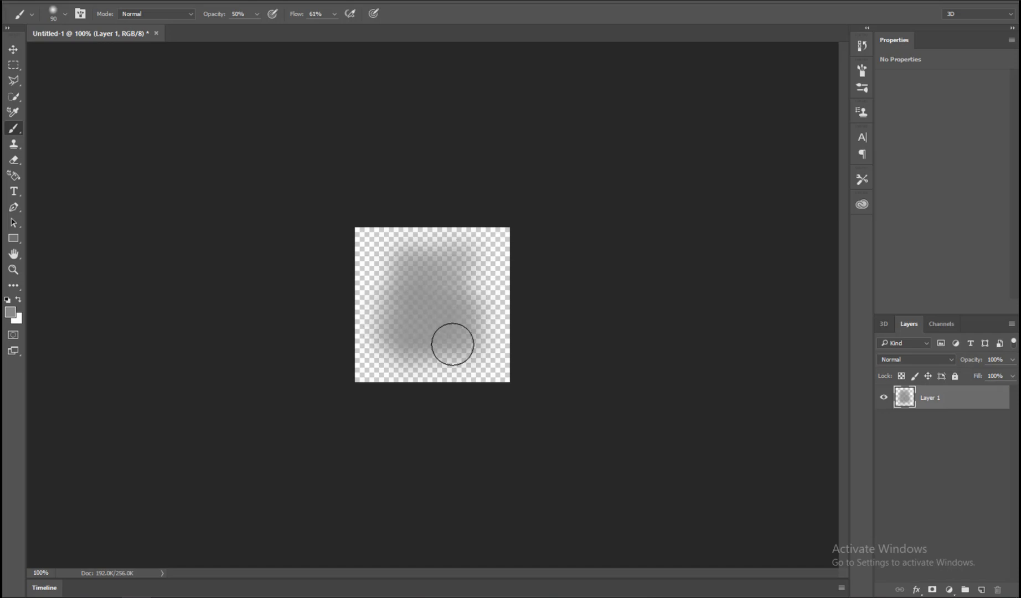
Start saving a copy of the smoke image to the Desktop in PNG format.
click(40, 1)
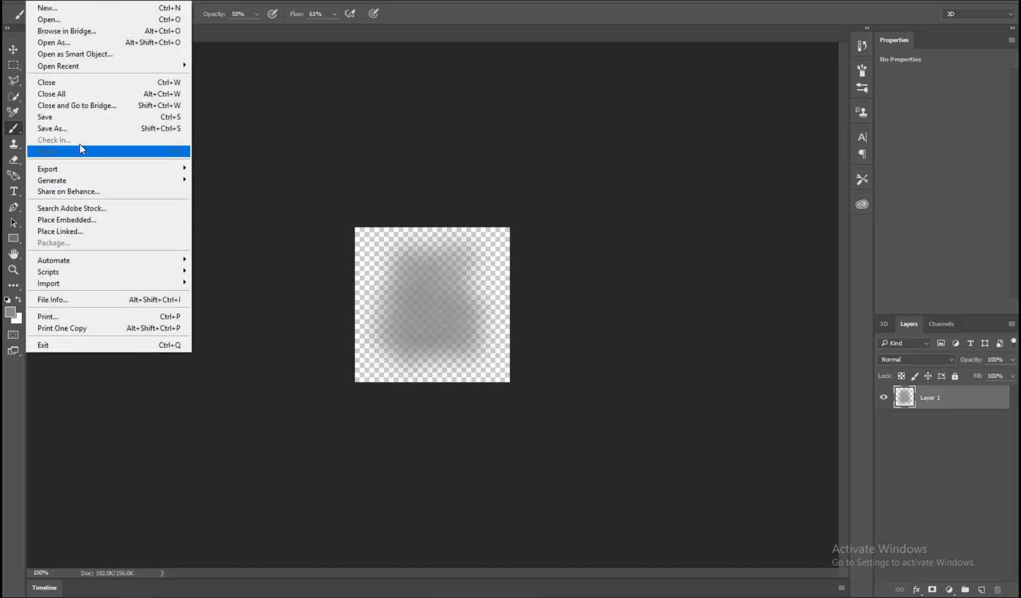
click(82, 129)
click(221, 258)
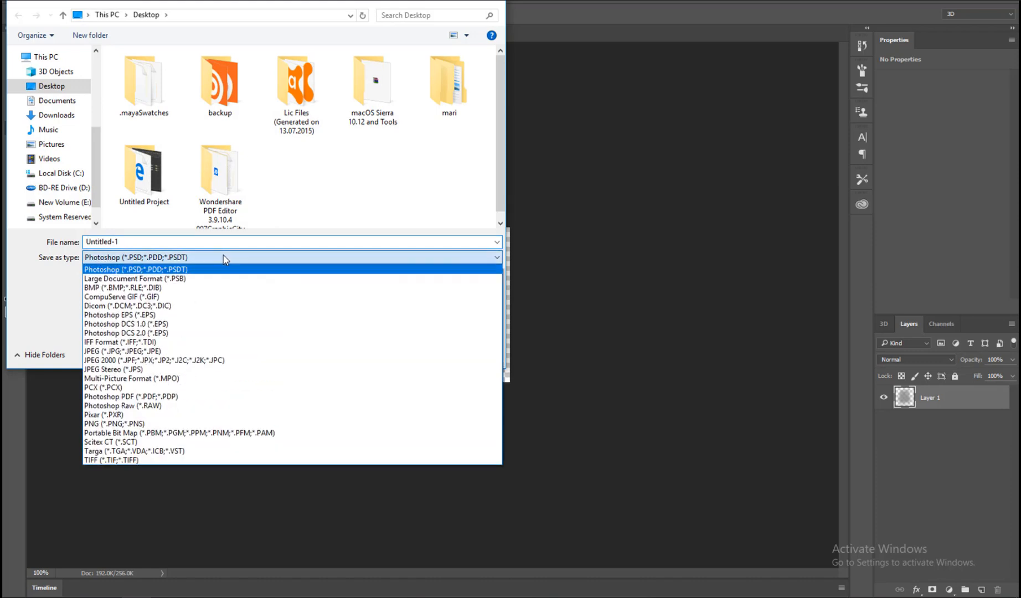
click(222, 423)
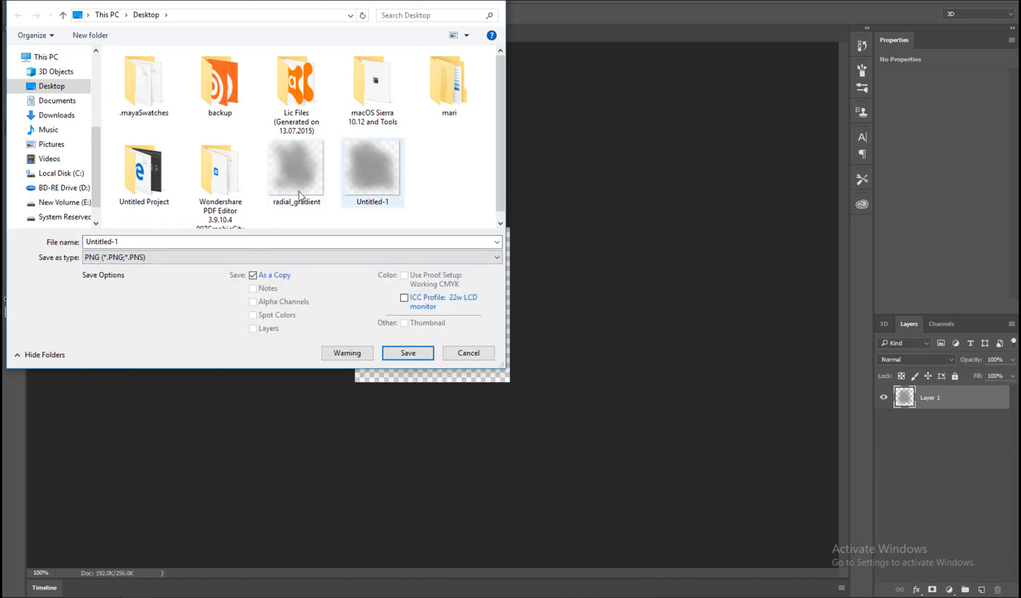
Permanently delete the old Untitled-1 and radial_gradient PNG files from the Desktop within the save dialog.
click(362, 164)
scroll(360, 166, down, 1)
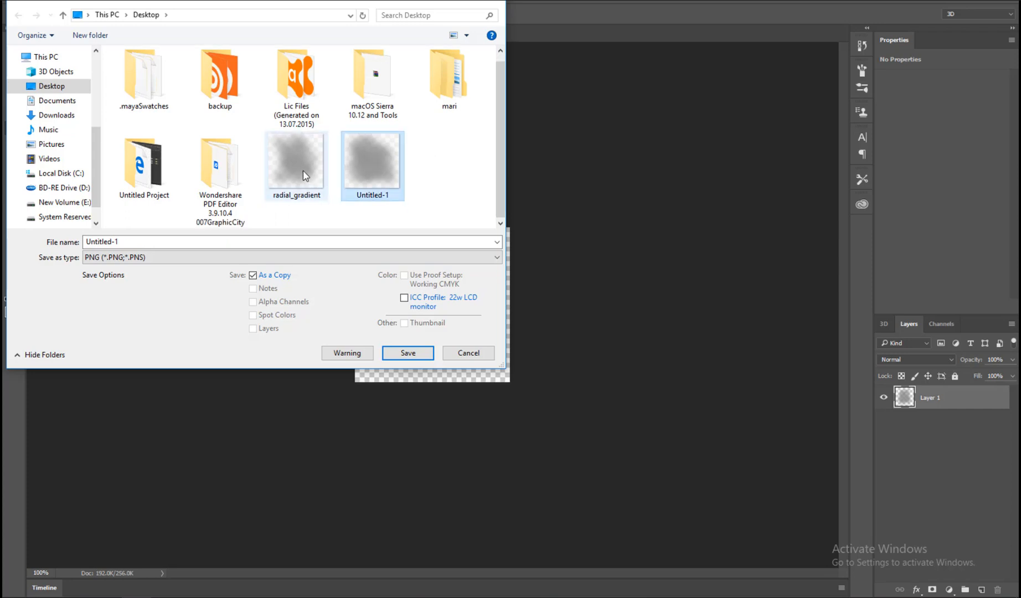
click(304, 175)
click(389, 180)
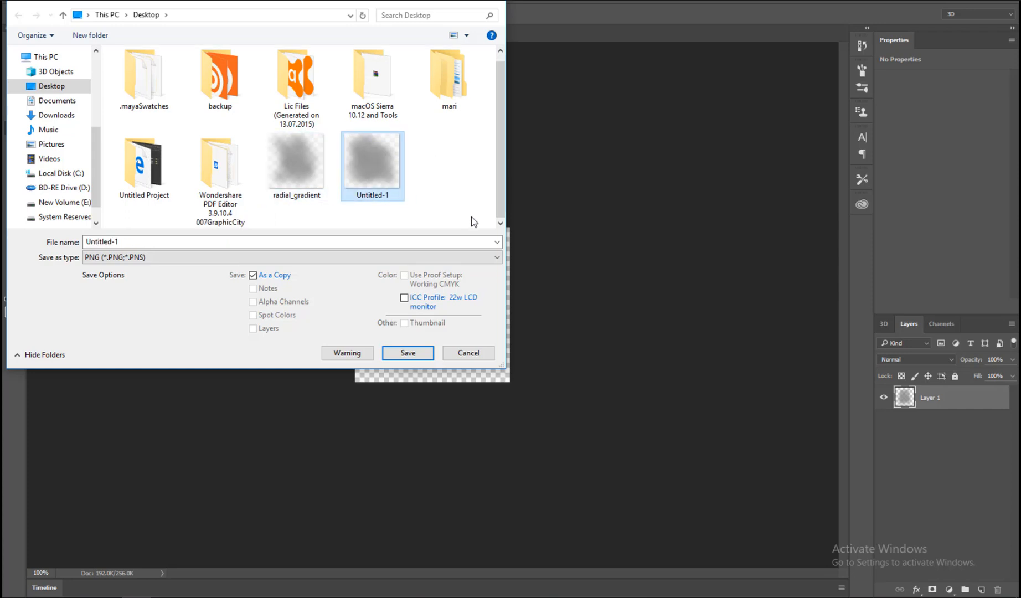
key(shift+Delete)
click(559, 339)
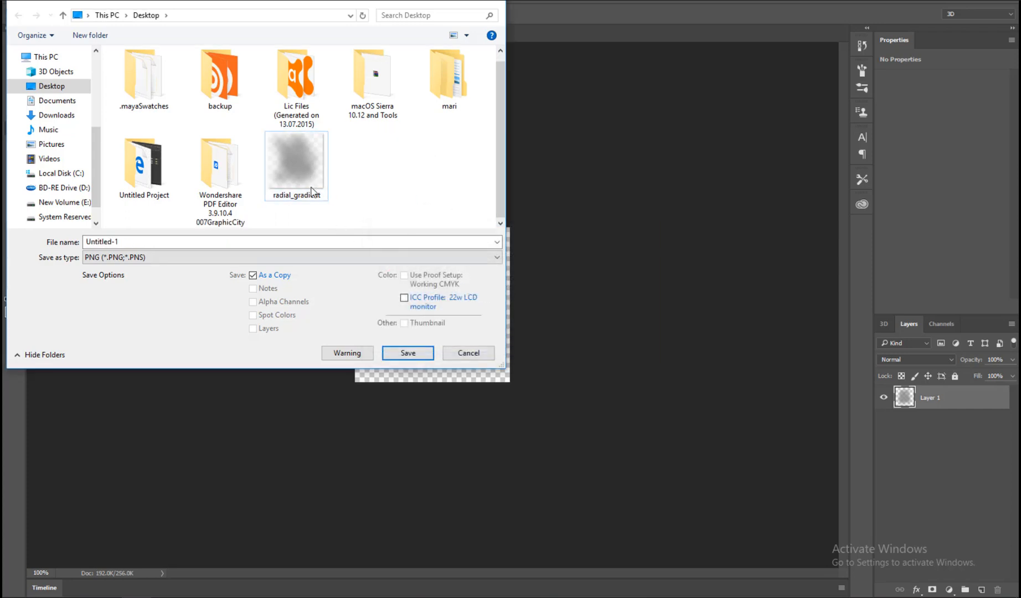
click(312, 191)
key(shift+Delete)
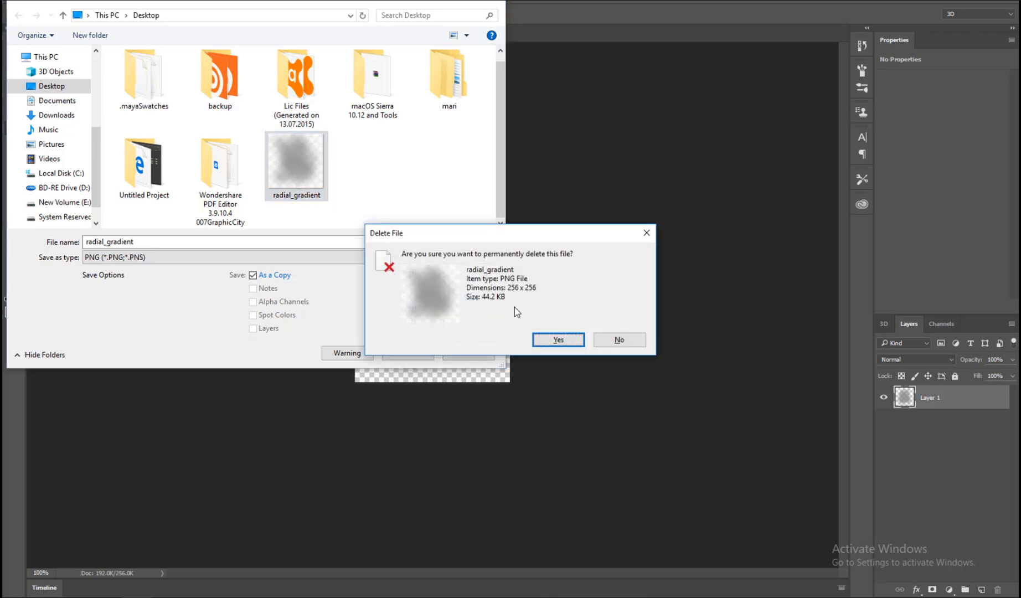
click(556, 340)
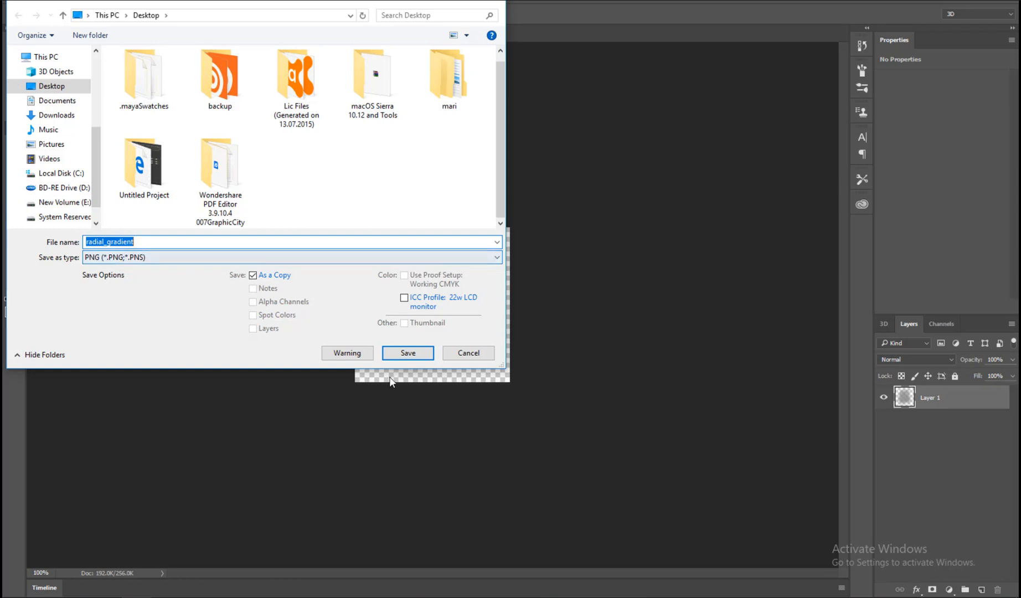
Save the smoke image as radial_gradient.png, replacing any existing file, with Smallest / Slow compression and no interlacing.
click(408, 354)
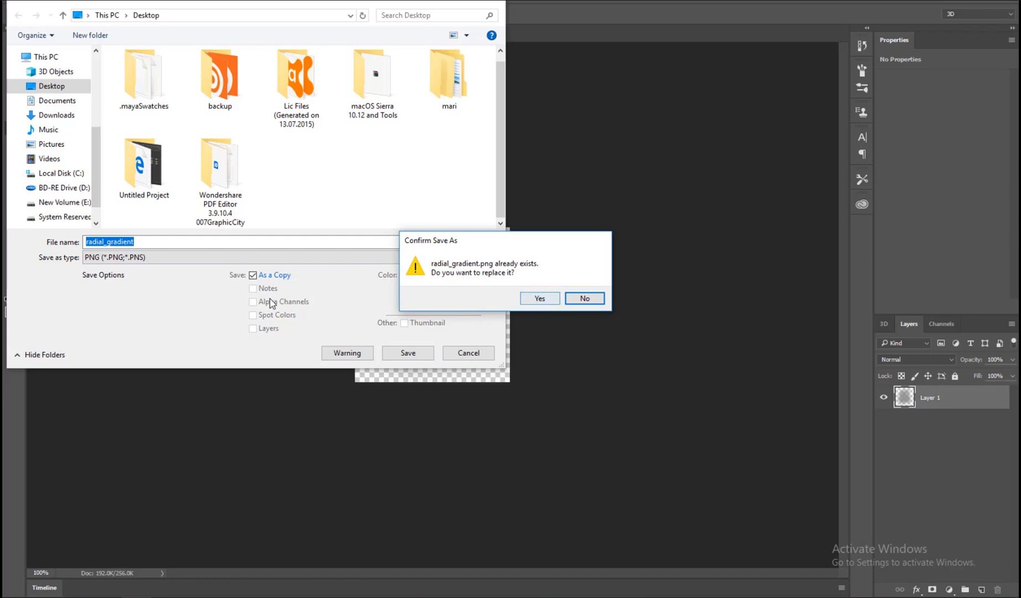
click(537, 299)
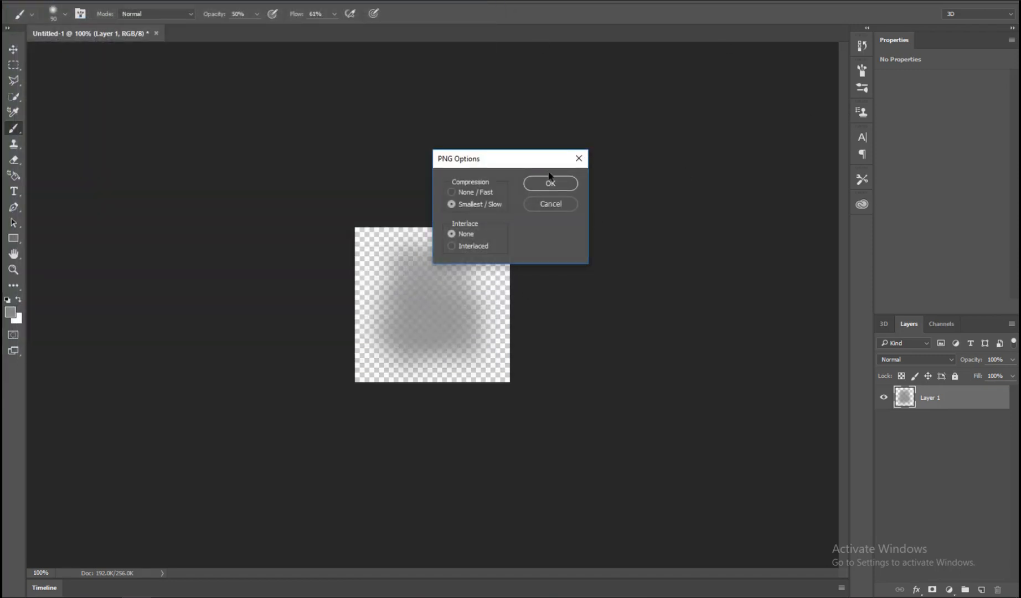
click(550, 181)
Switch to Maya and create a new Lambert material in the Hypershade.
click(967, 1)
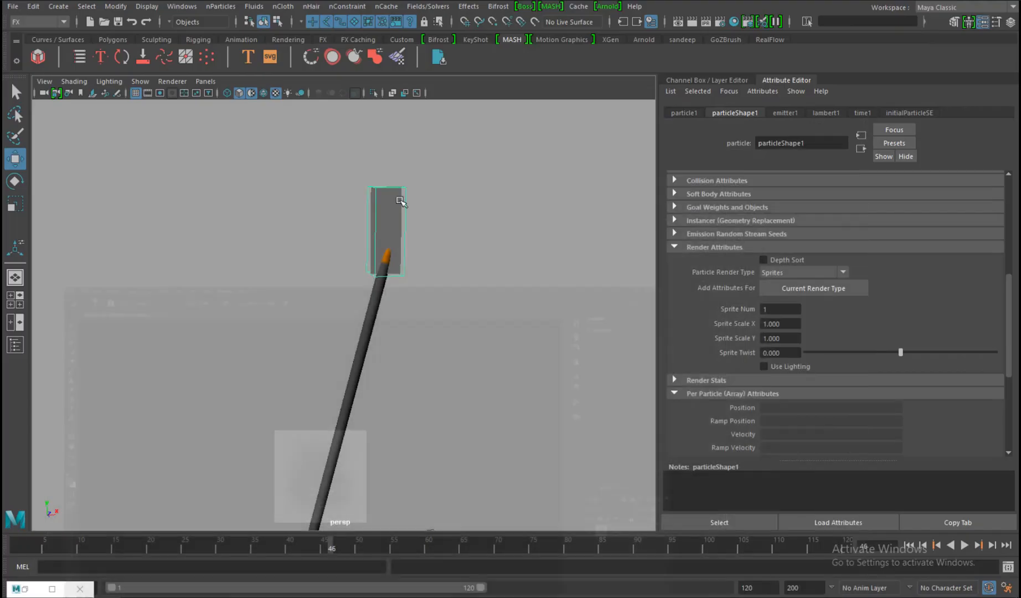
click(500, 173)
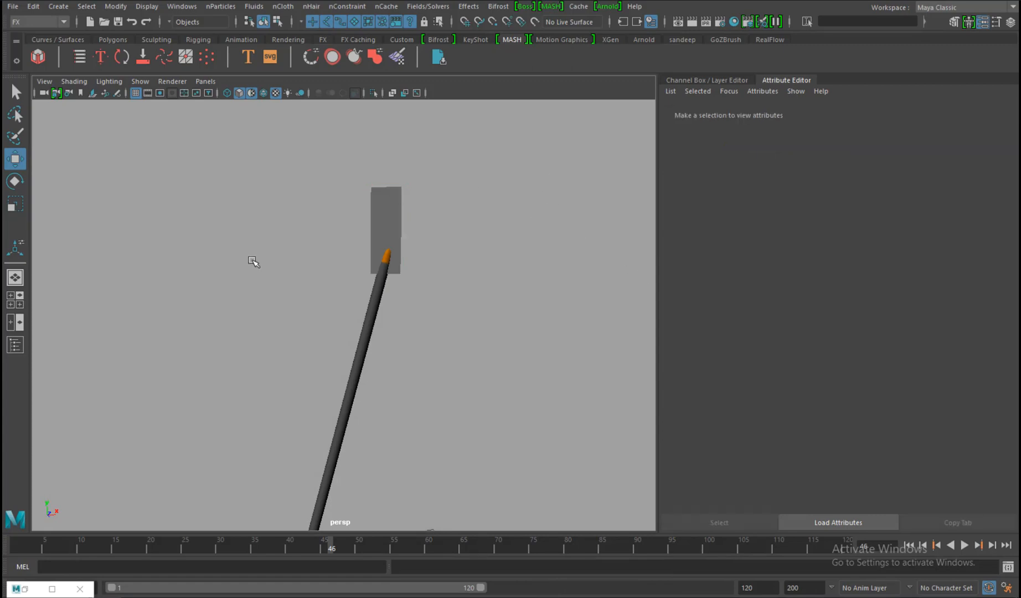
click(52, 588)
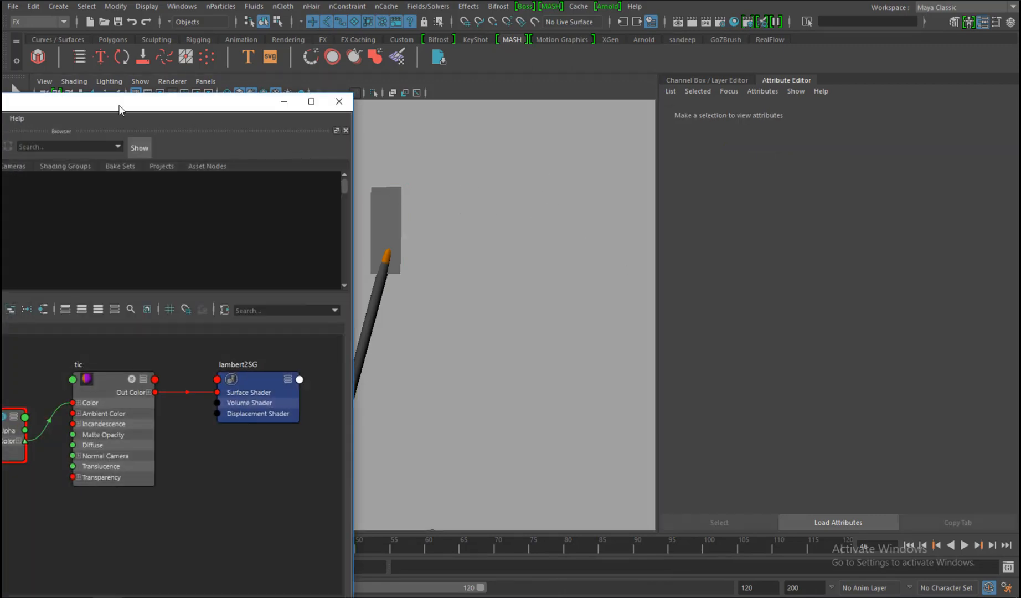
drag(119, 107, 782, 120)
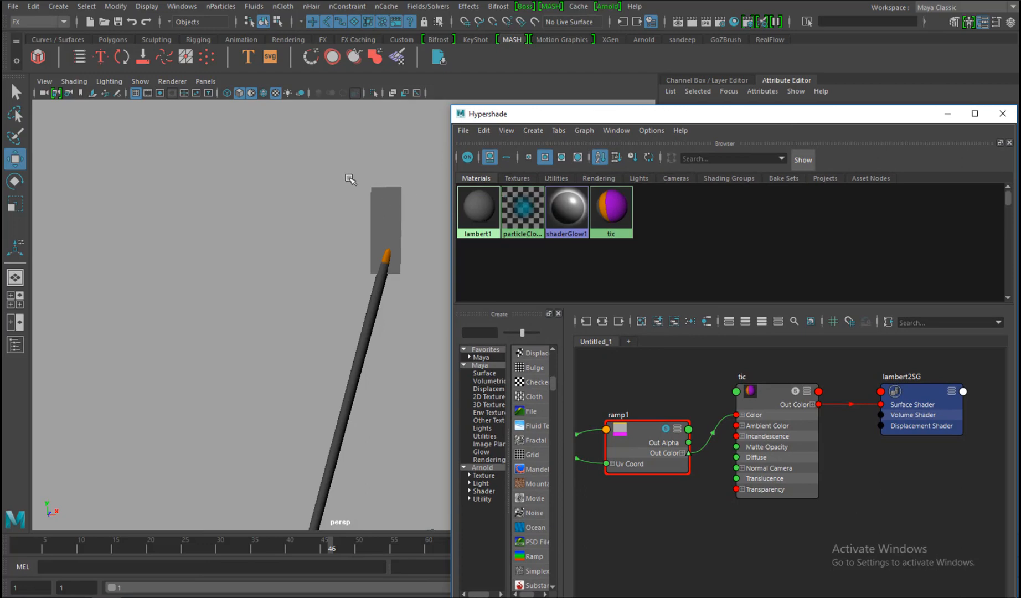
scroll(841, 471, down, 1)
scroll(774, 483, down, 3)
alt+middle_drag(754, 478, 811, 412)
scroll(811, 414, up, 1)
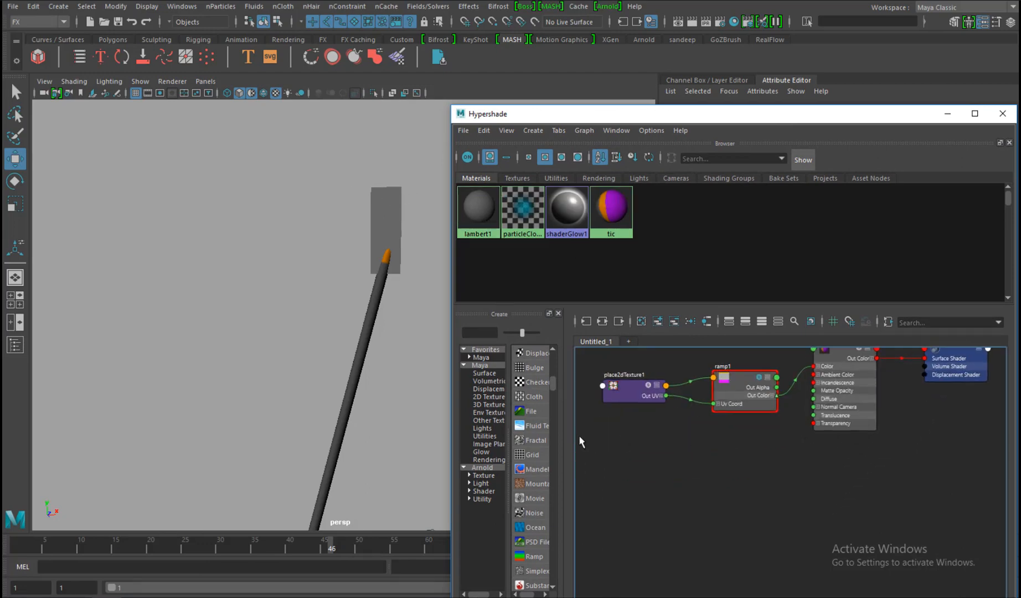
drag(566, 424, 599, 423)
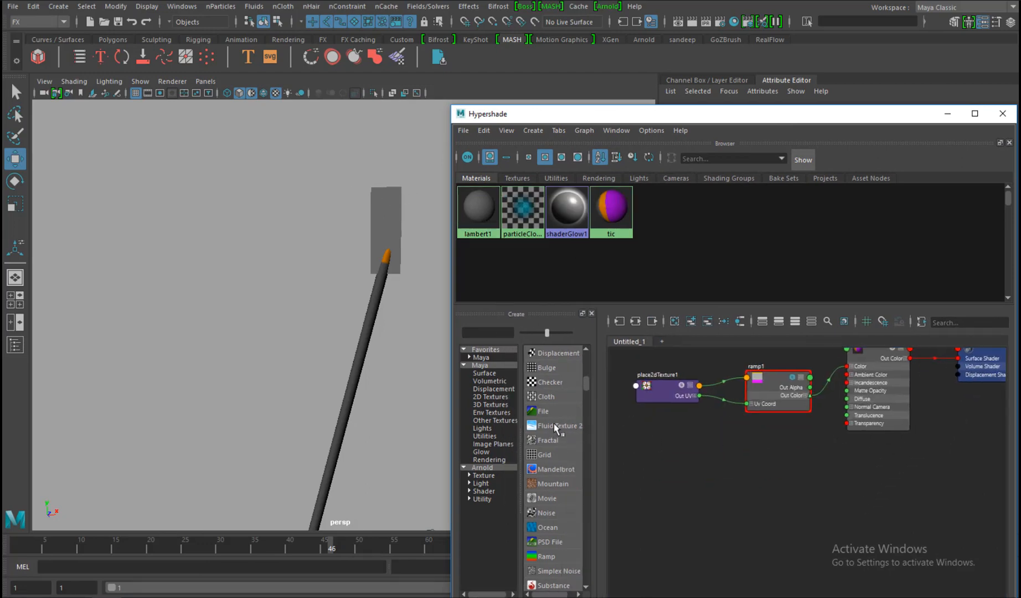
drag(585, 384, 588, 363)
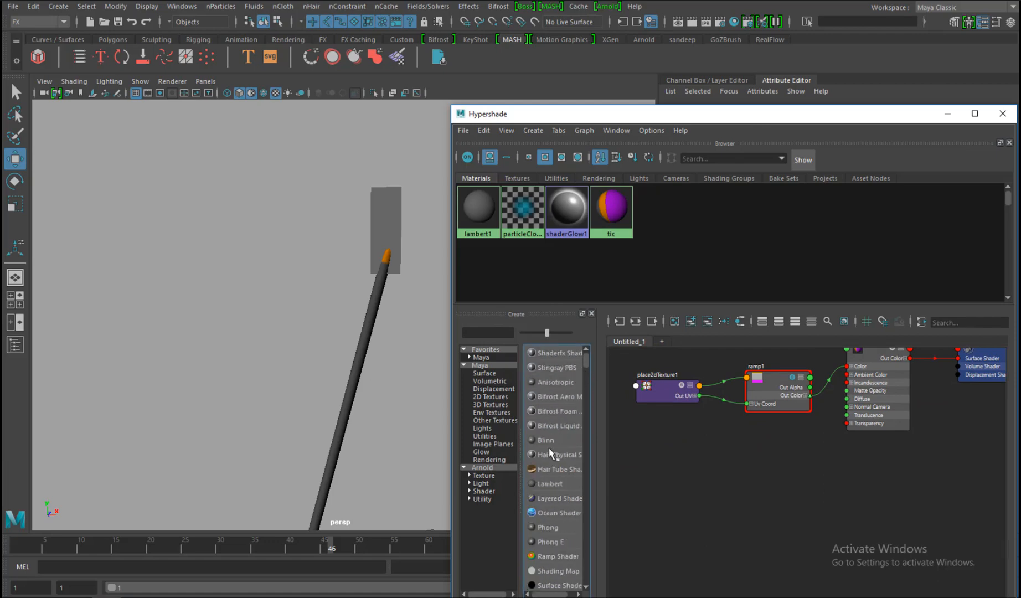
click(545, 484)
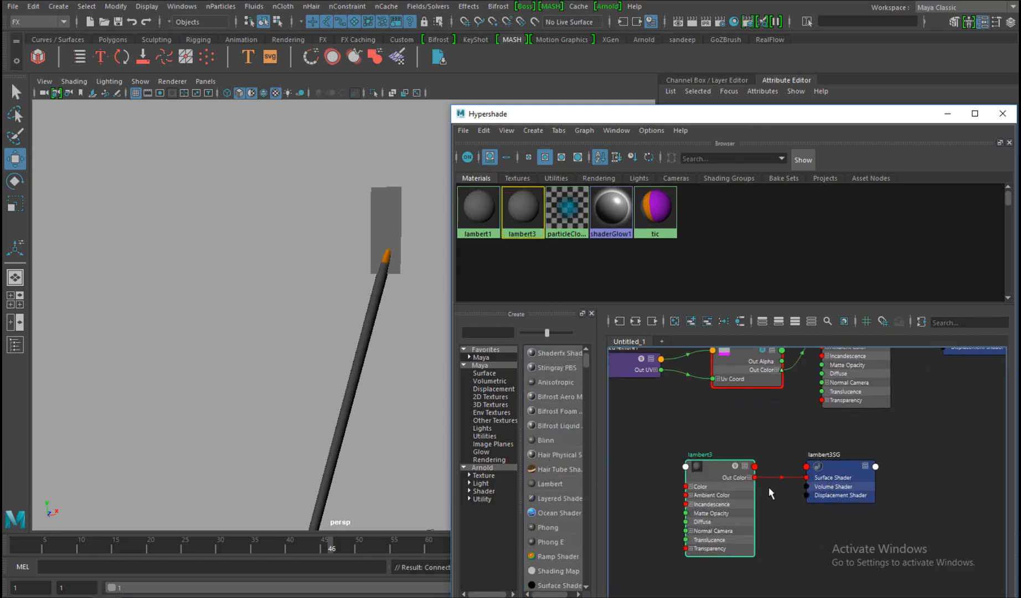
Rename the new Lambert material to moe.
double_click(743, 466)
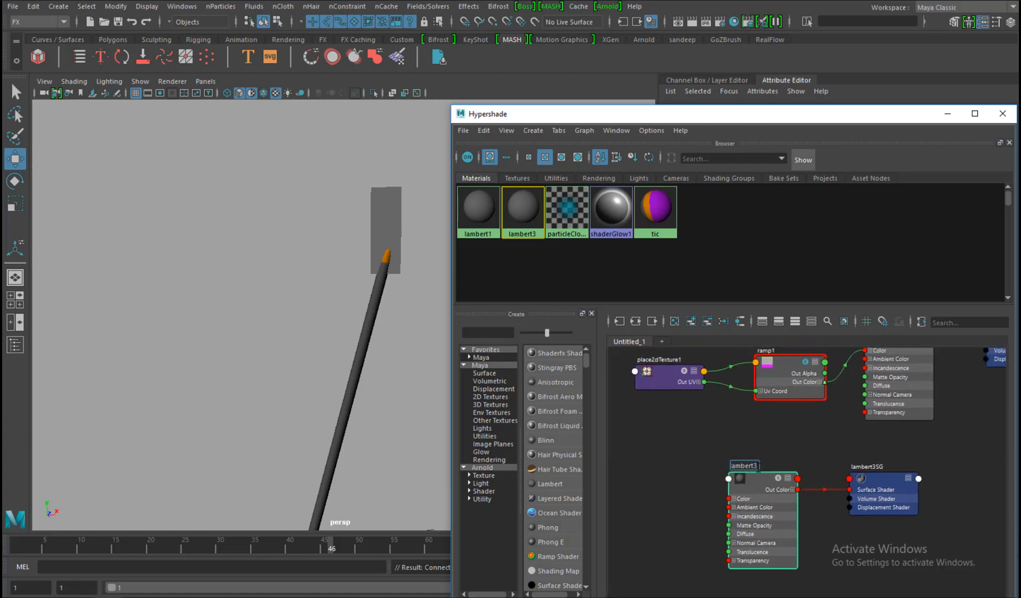
key(Return)
text(moe)
key(Return)
Assign the moe material to the sprite particles at the stick's tip, using wireframe display to select them, and return to shaded display.
click(762, 487)
middle_drag(535, 414, 418, 372)
alt+middle_drag(417, 372, 402, 370)
middle_drag(753, 485, 391, 245)
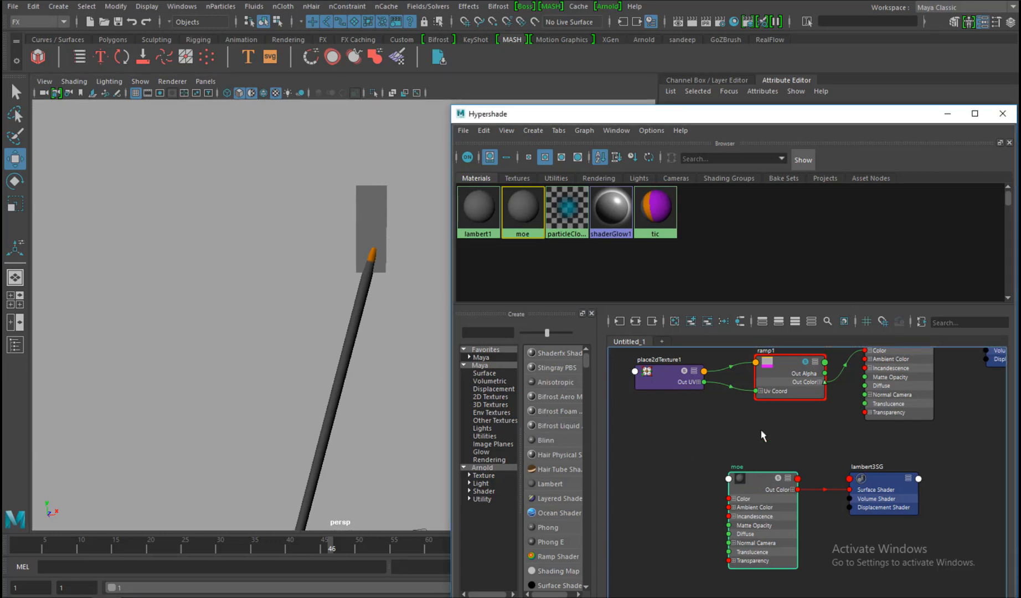
alt+right_drag(348, 220, 381, 237)
alt+middle_drag(380, 237, 289, 273)
alt+right_drag(289, 272, 347, 294)
mouse_move(348, 294)
middle_down()
mouse_move(271, 203)
mouse_move(289, 216)
middle_up()
key(4)
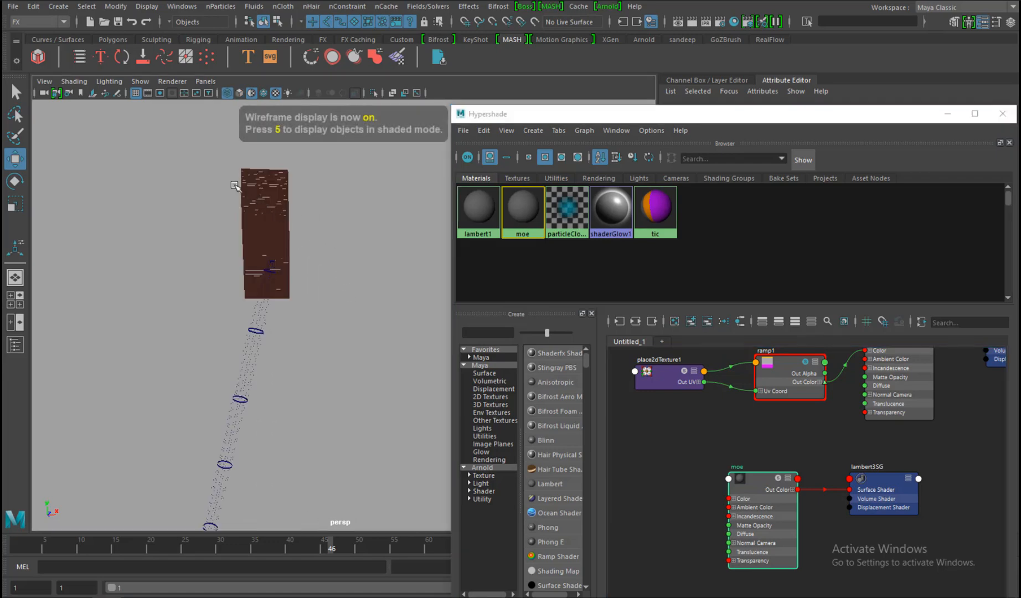
right_click(759, 485)
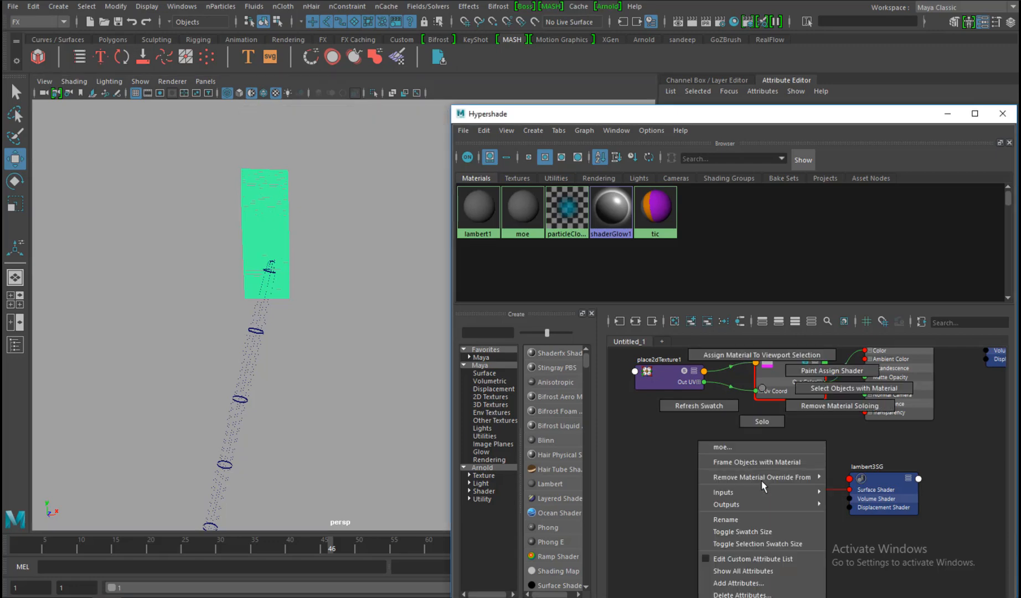
click(740, 354)
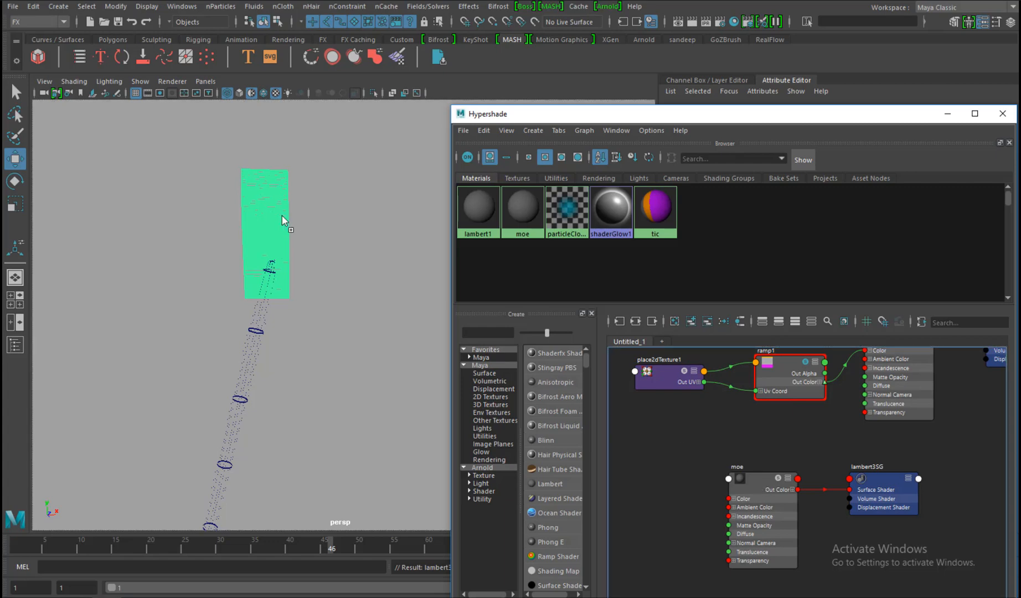
click(271, 262)
key(5)
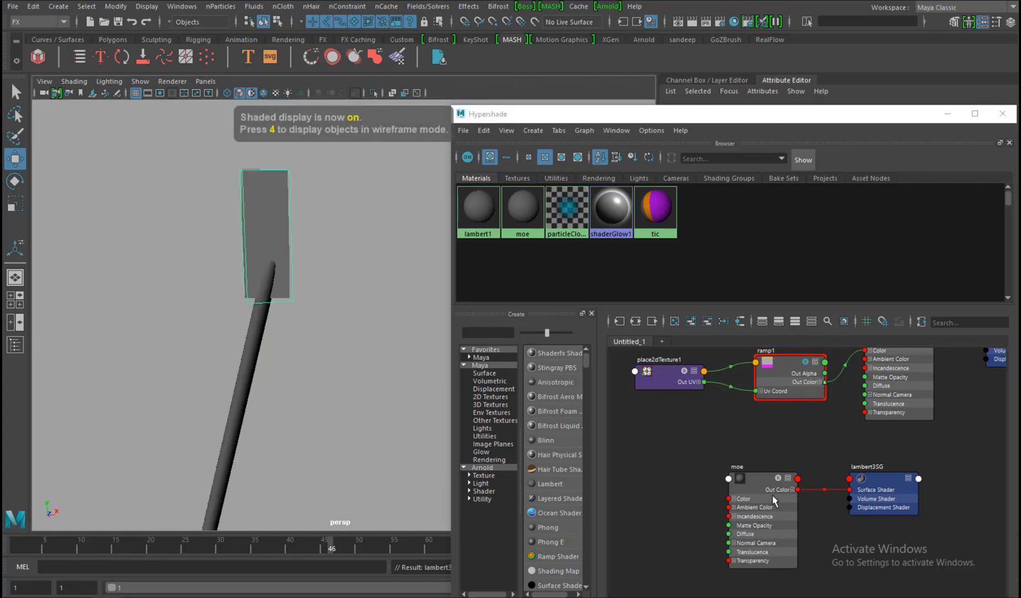
Connect a File texture to the Color attribute of the moe material.
drag(919, 117, 661, 471)
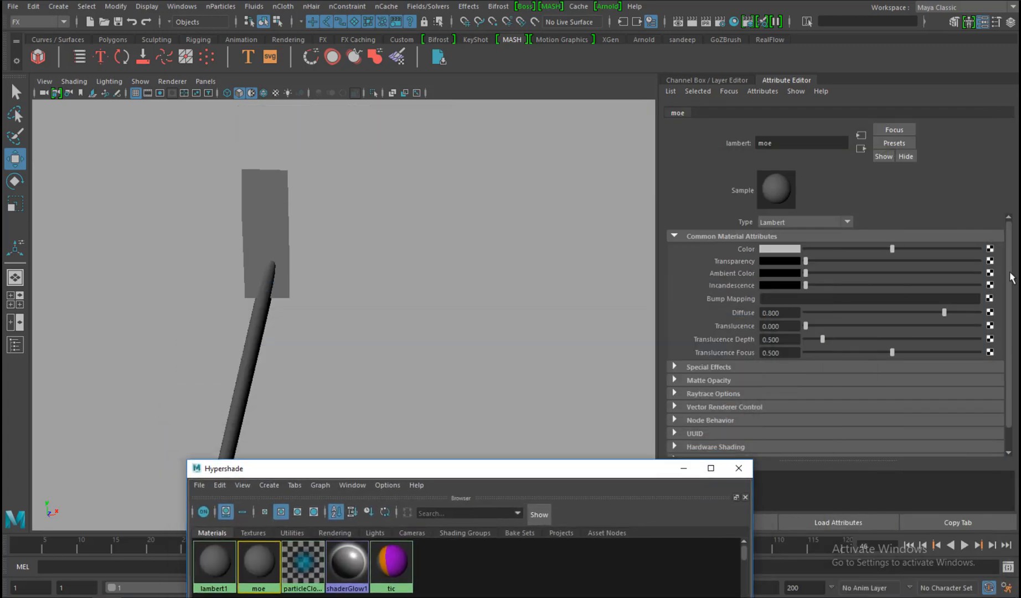
click(989, 248)
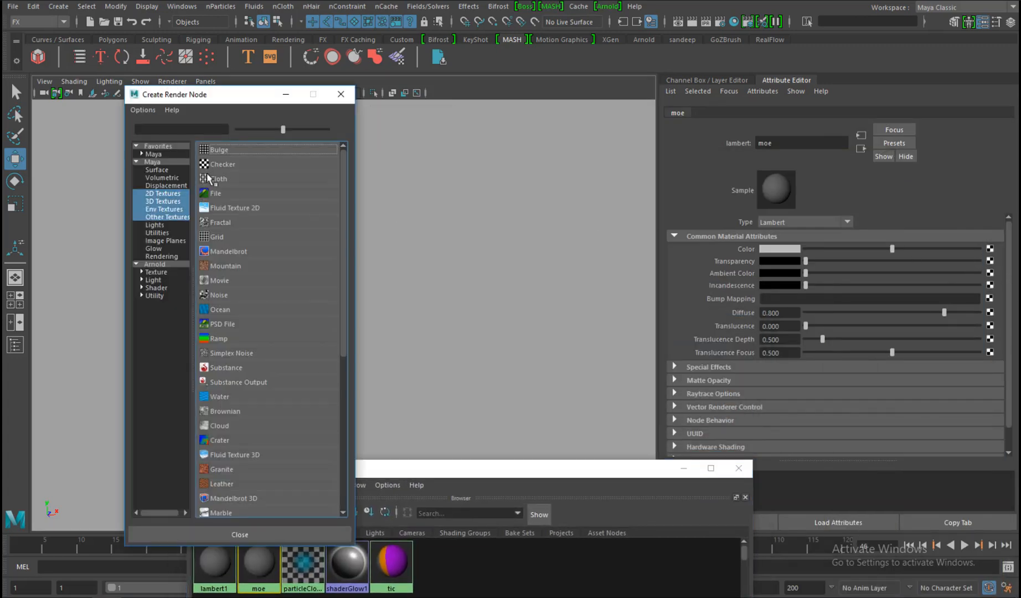
click(218, 193)
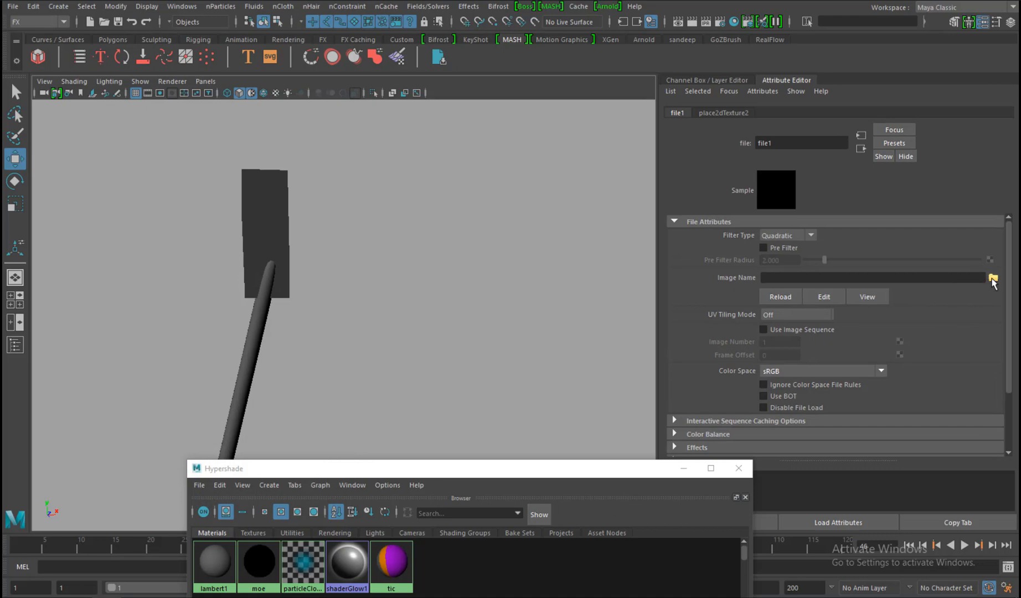
Load radial_gradient.png from the Desktop as the File texture's image.
click(992, 277)
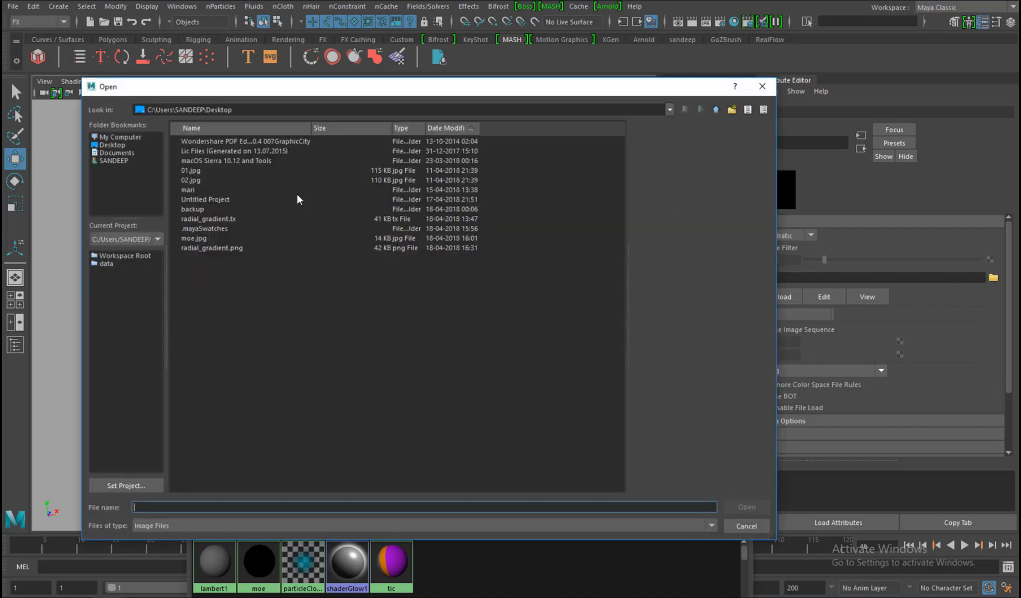
click(200, 219)
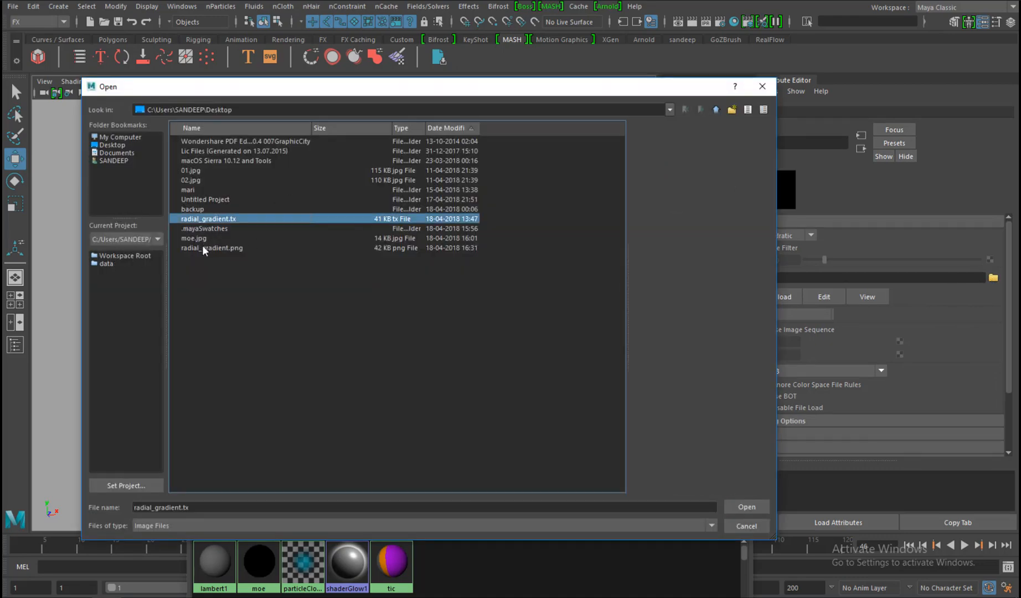
click(199, 200)
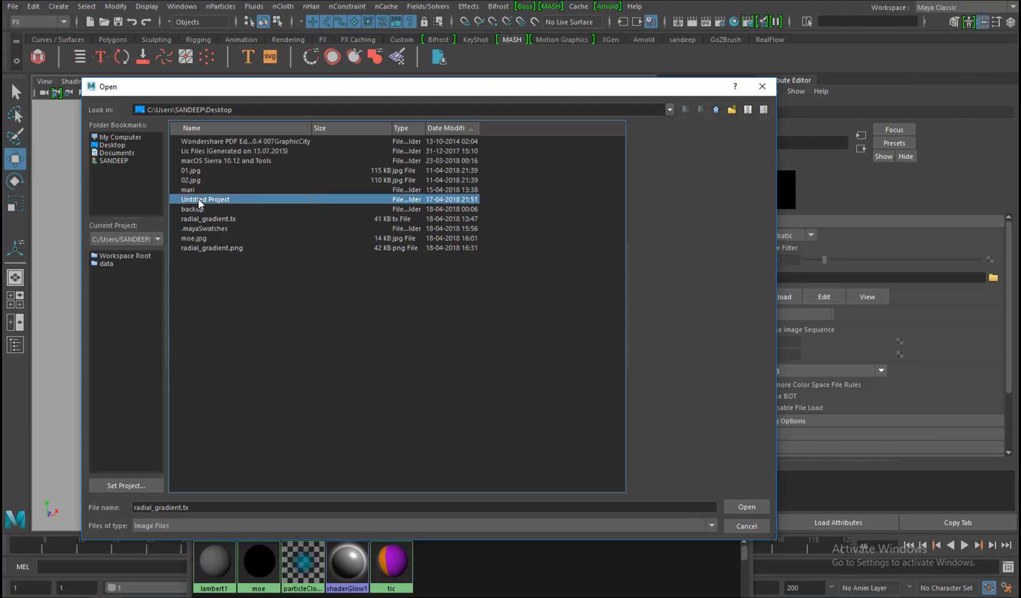
drag(199, 199, 198, 248)
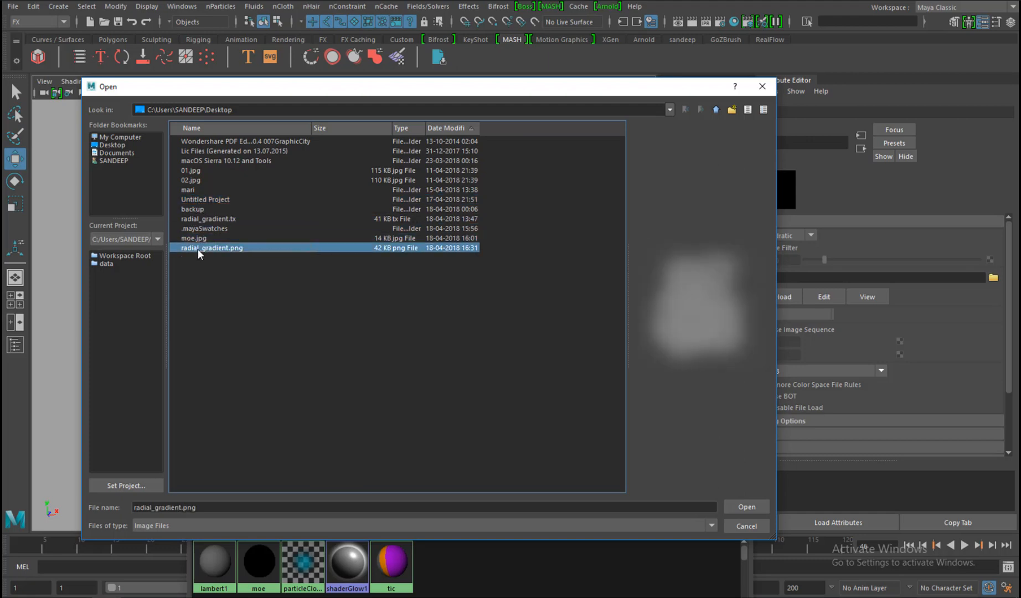
click(746, 507)
Turn on textured display to show the smoke image on the sprites, and minimize the Hypershade.
alt+drag(439, 285, 408, 277)
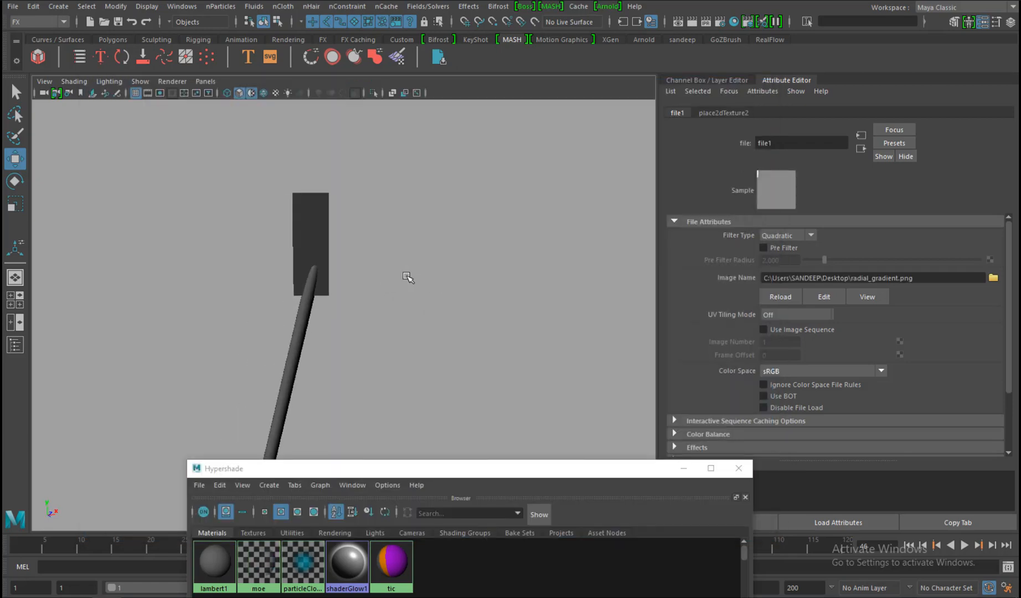
key(4)
key(5)
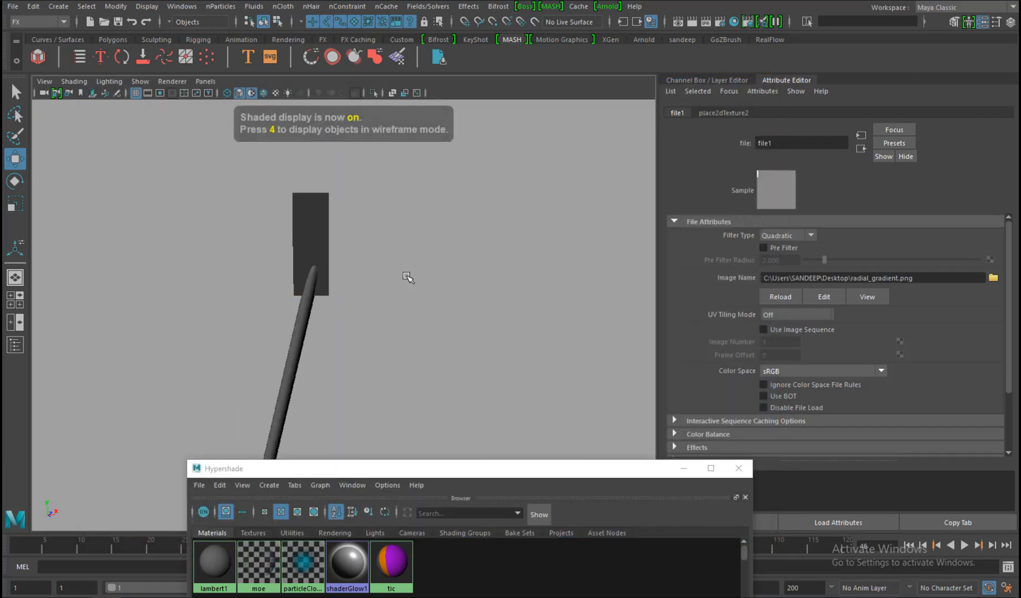
key(6)
alt+drag(408, 277, 444, 272)
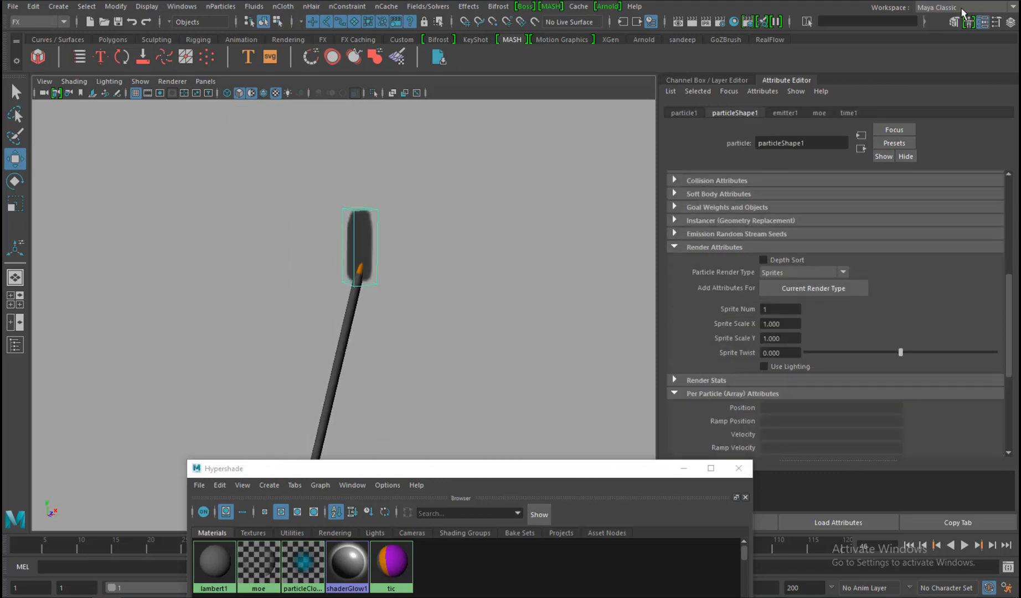
click(684, 467)
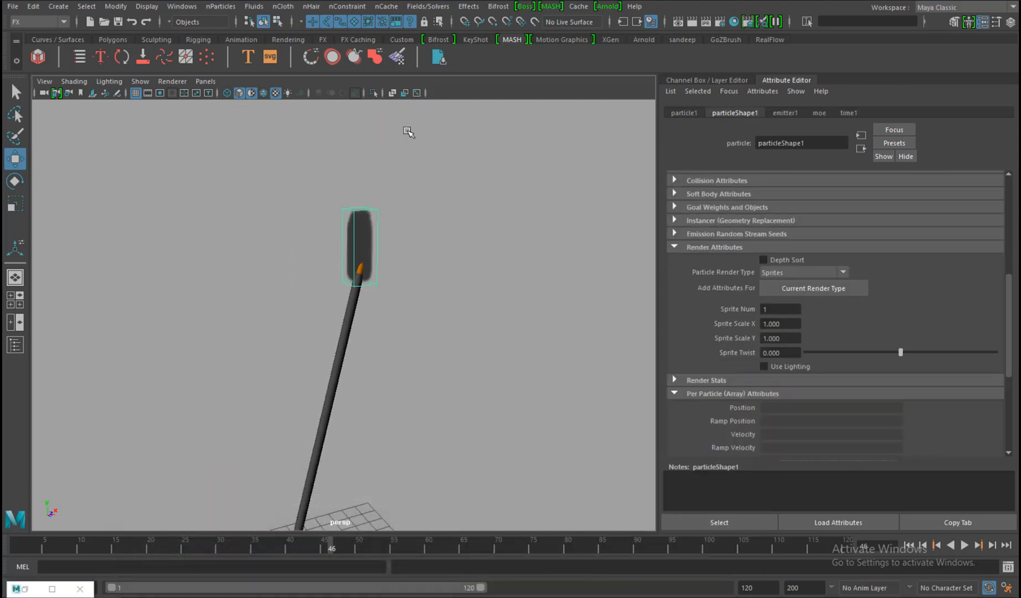
Add a per-object color attribute to particleShape1.
alt+drag(411, 131, 353, 175)
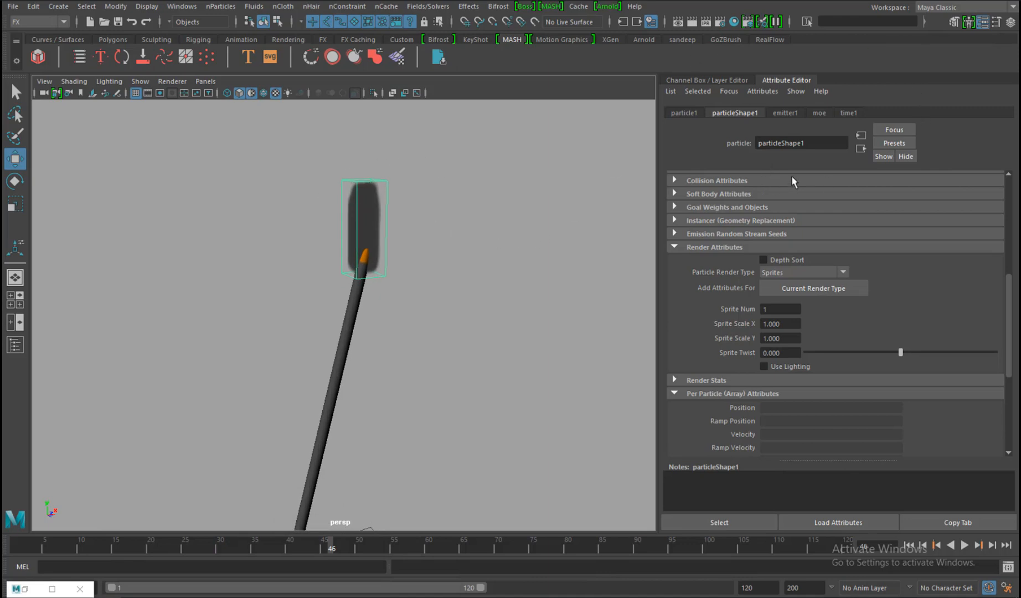
drag(1009, 285, 1003, 381)
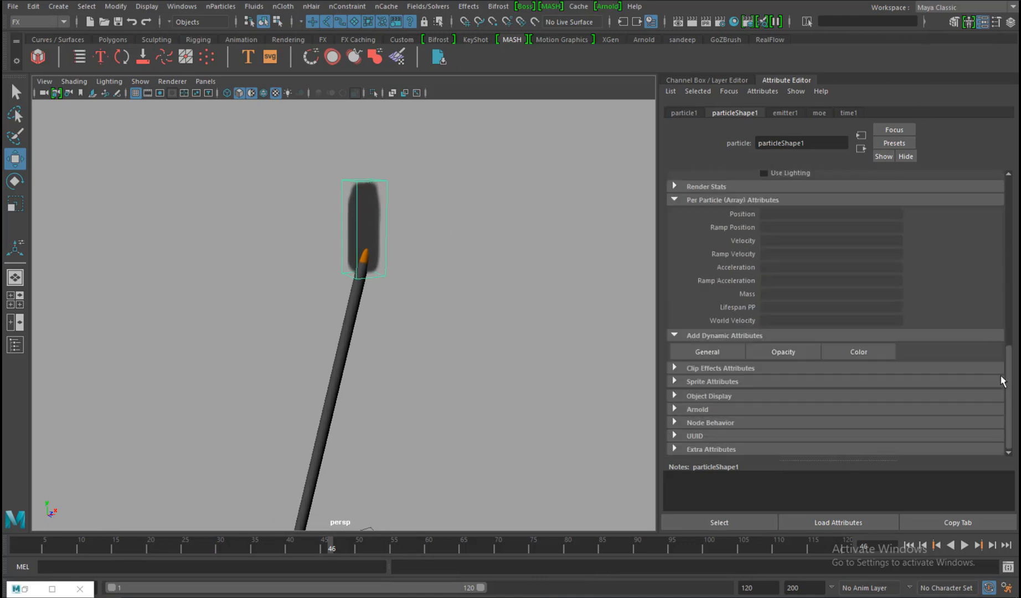
click(857, 352)
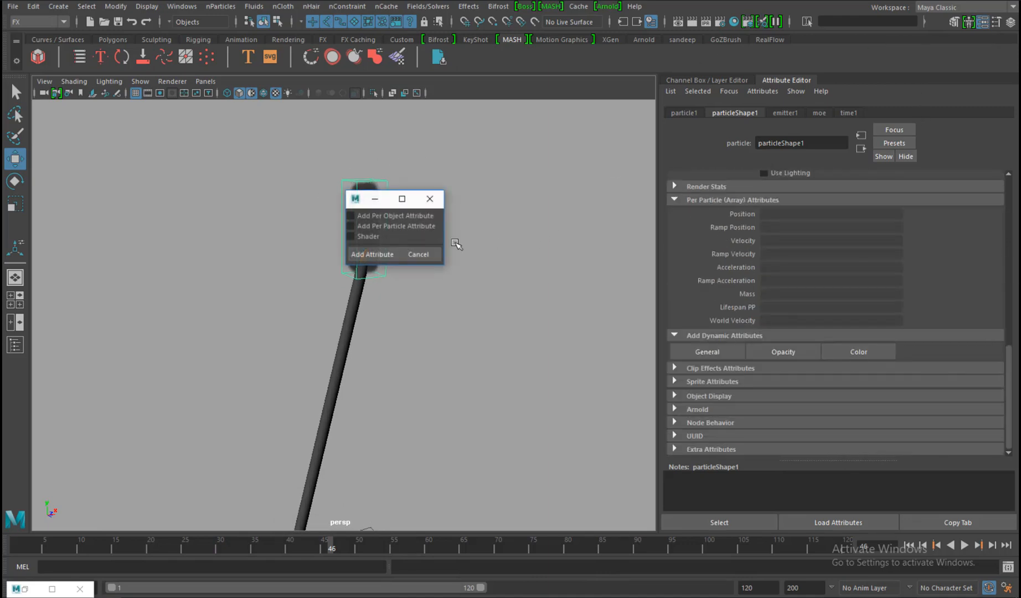
click(370, 254)
scroll(1003, 370, up, 4)
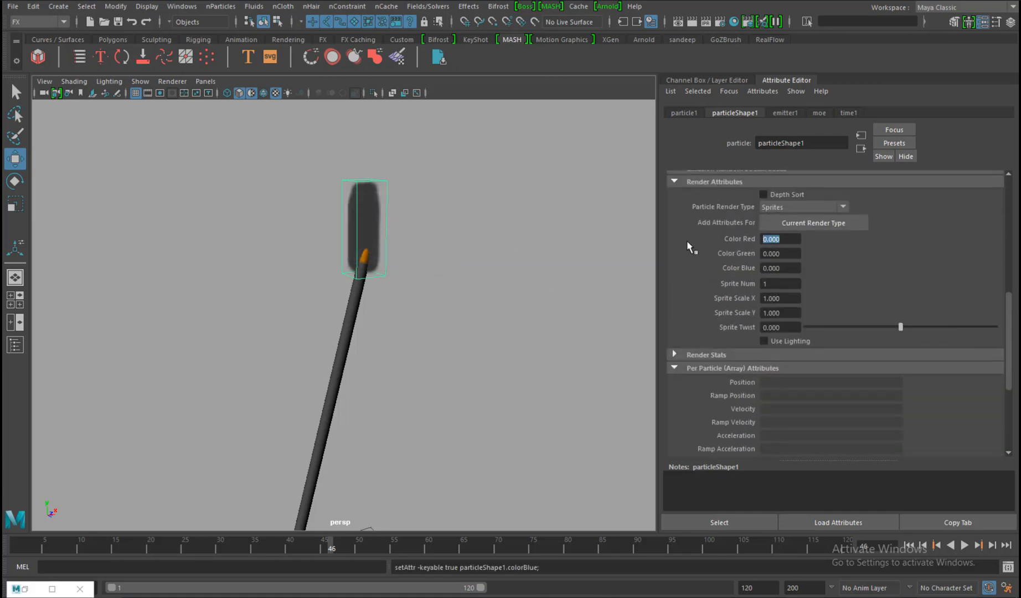
Set the sprite particles' Color Red, Color Green and Color Blue each to 1.
text(1)
key(Tab)
text(1)
key(Tab)
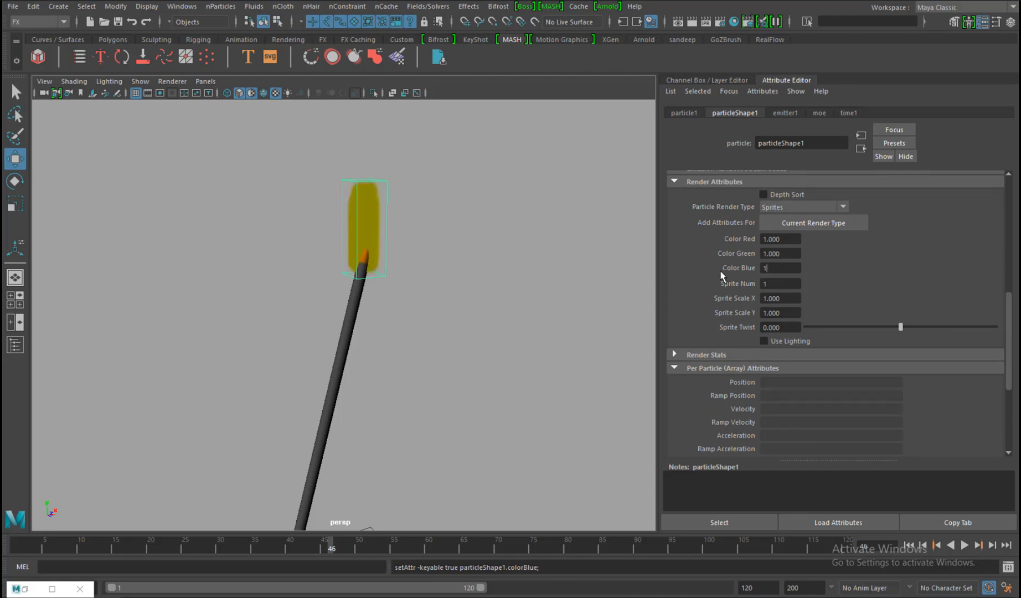
text(1)
key(Tab)
Change the perspective viewport background to black and frame the stick with its smoke sprites.
alt+middle_drag(429, 258, 404, 250)
scroll(424, 267, down, 2)
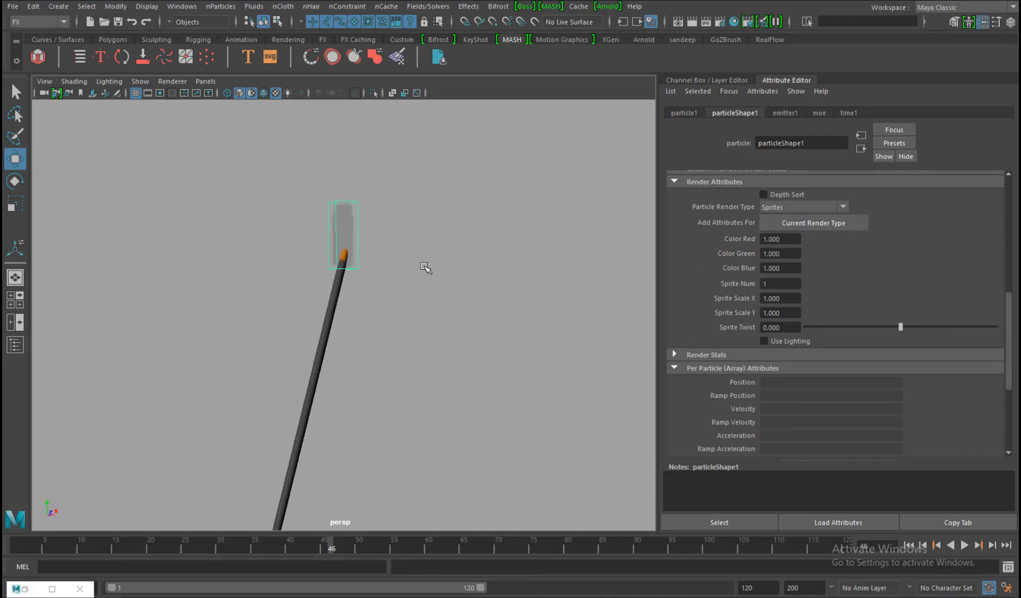
key(alt+b)
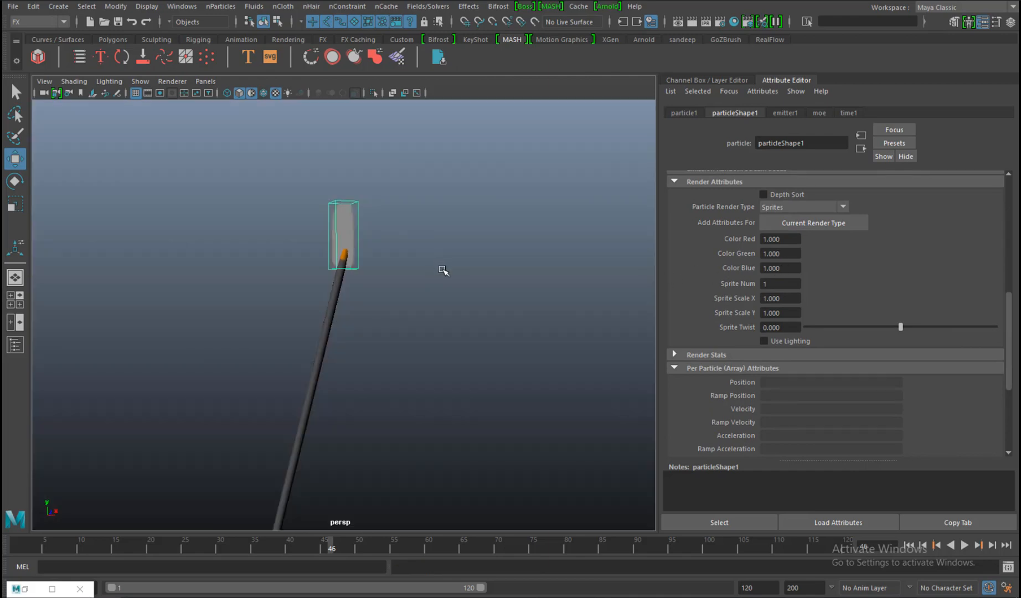
key(alt+b)
alt+drag(447, 269, 406, 280)
alt+right_drag(405, 280, 444, 282)
alt+middle_drag(445, 282, 442, 290)
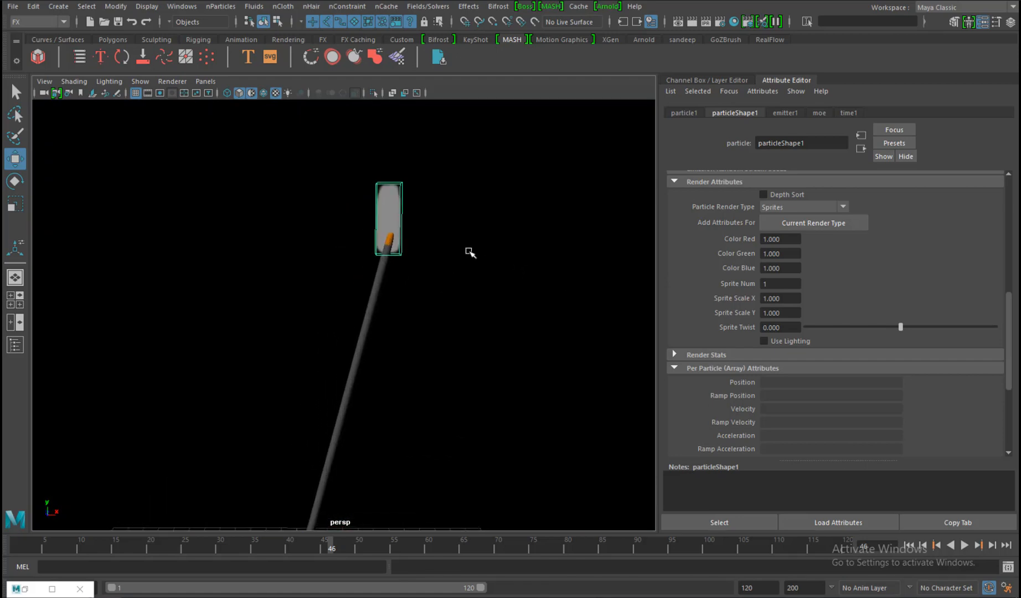
Deselect the particles and play the simulation to examine how the smoke sprites rise from the stick's tip.
click(469, 252)
drag(431, 215, 282, 190)
click(964, 546)
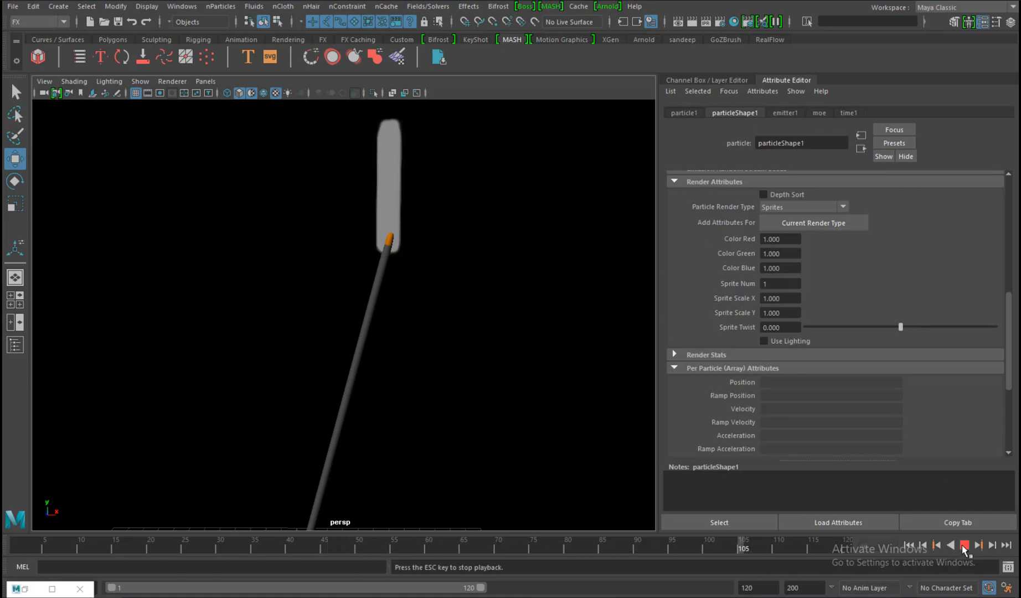
click(964, 545)
click(914, 546)
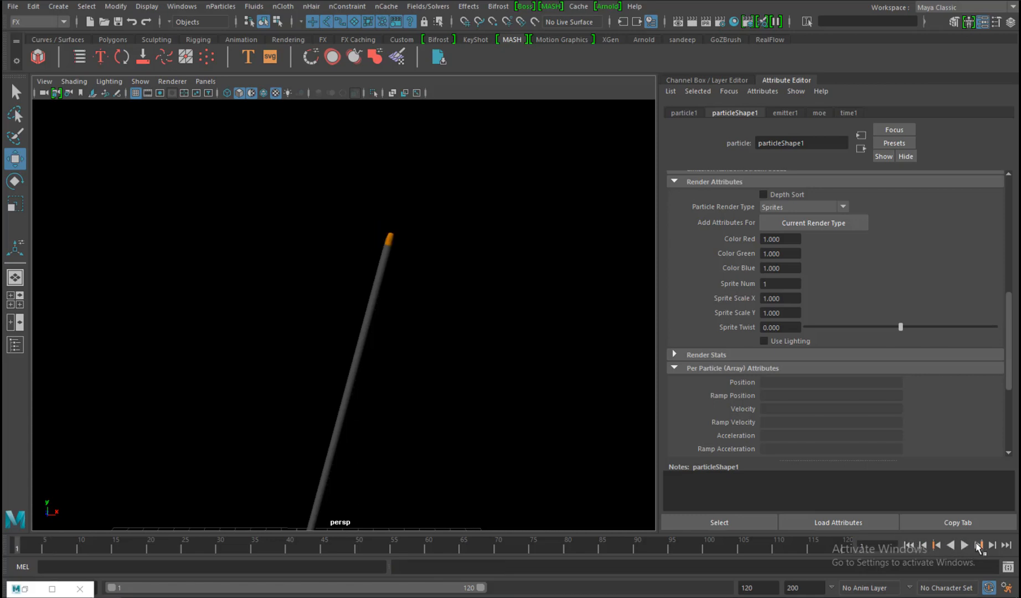
click(964, 546)
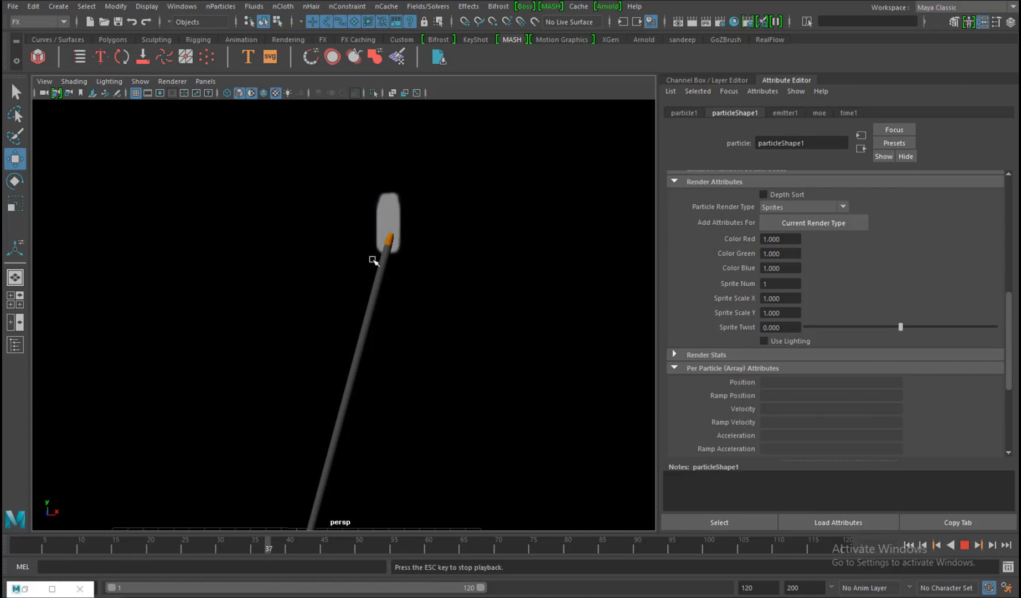
click(964, 546)
drag(467, 157, 549, 208)
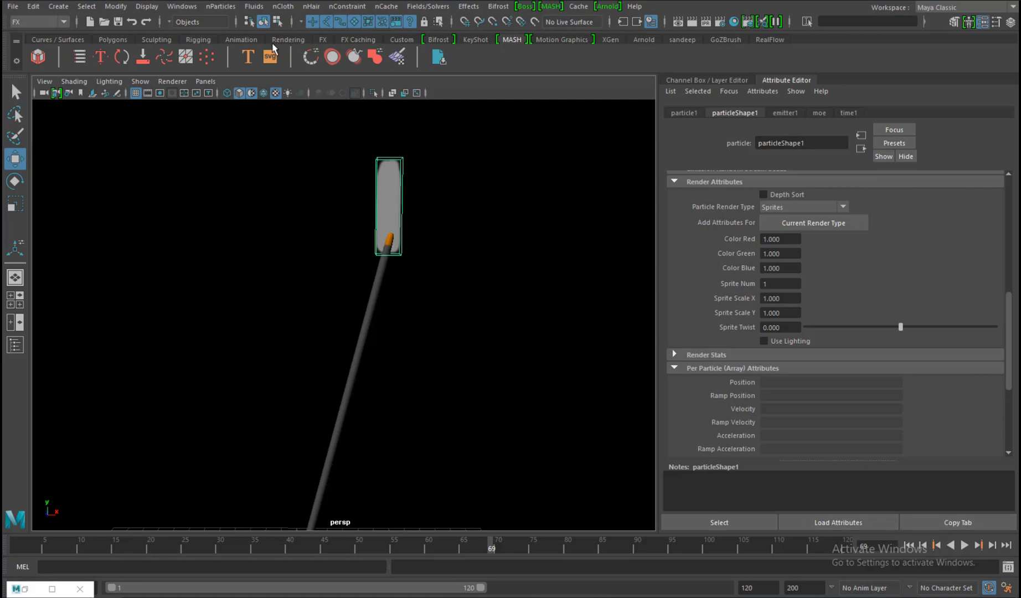
Open the Outliner clear of the smoke, select emitter1 and display its attributes for editing.
click(193, 6)
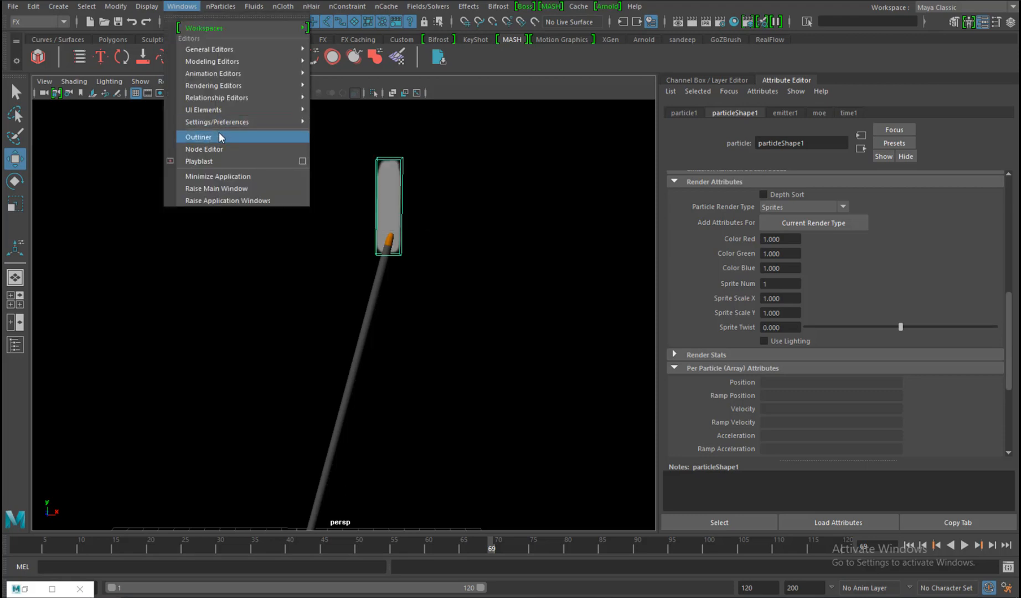
click(221, 135)
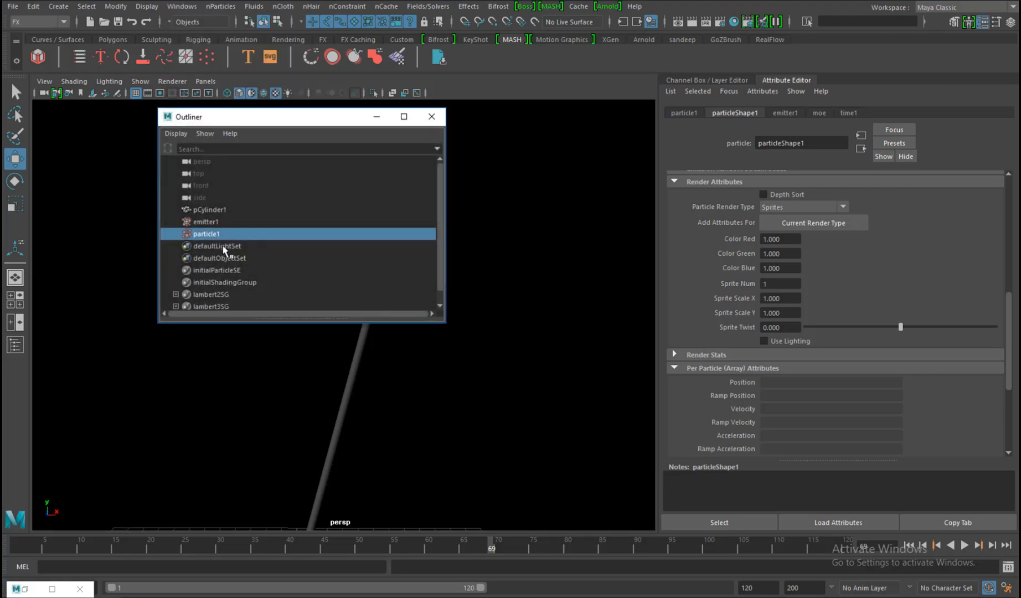
drag(280, 117, 143, 176)
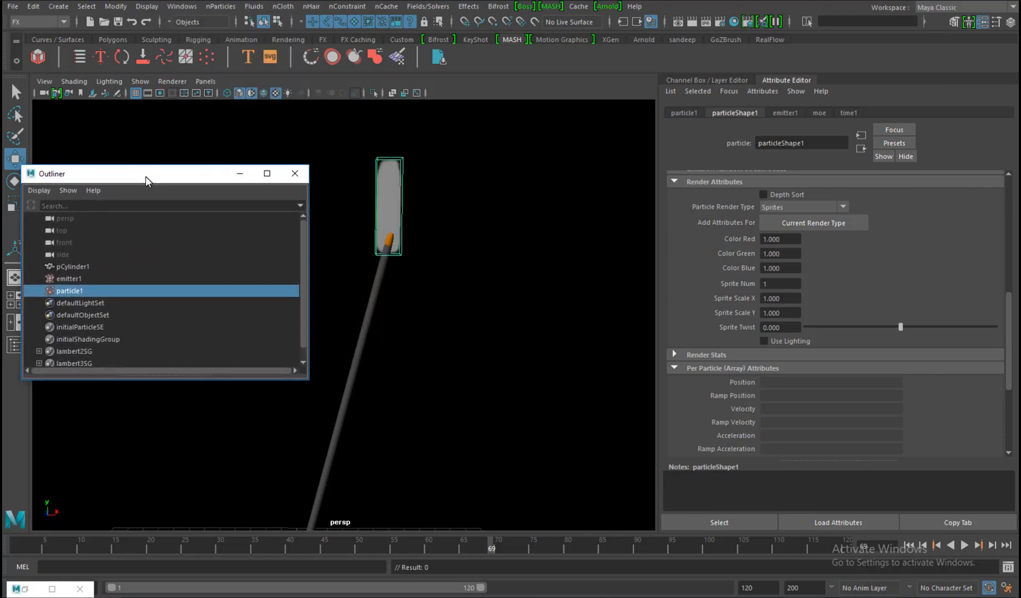
key(ctrl+a)
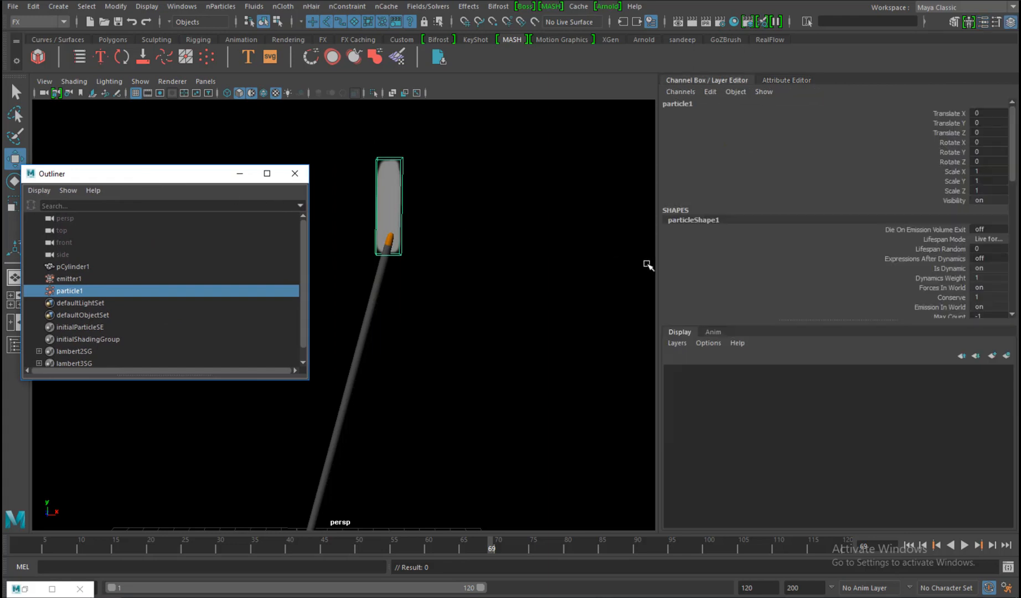
click(80, 281)
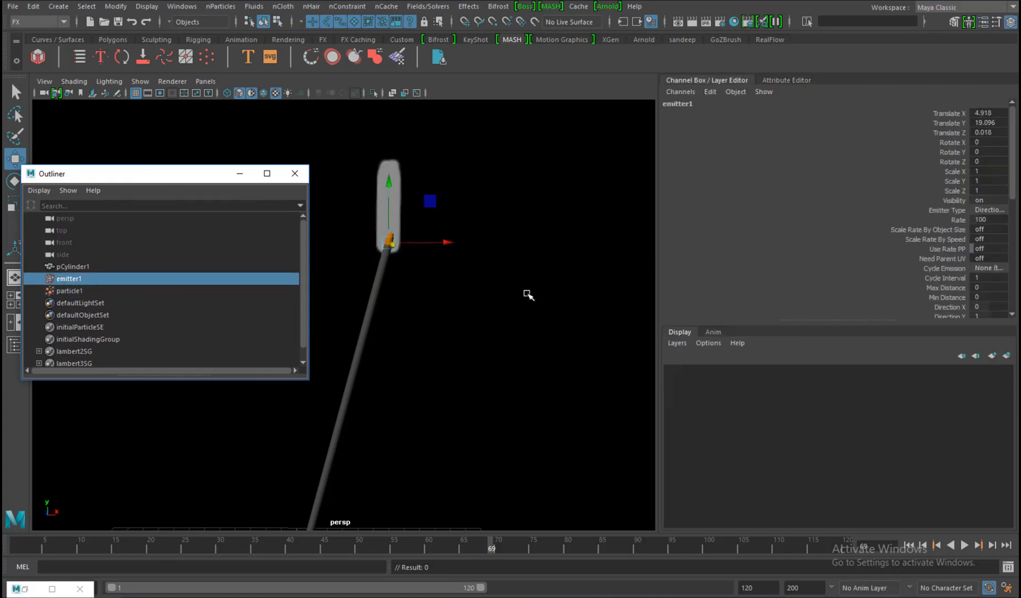
key(ctrl+a)
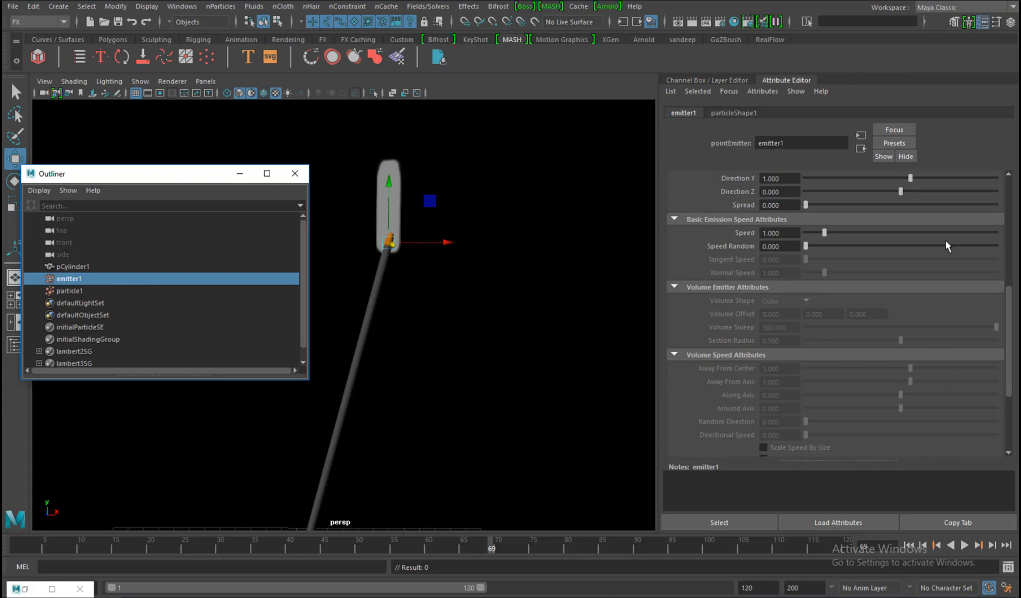
Set emitter1's emission Speed to 3, playing the simulation before and after the change to compare.
click(798, 232)
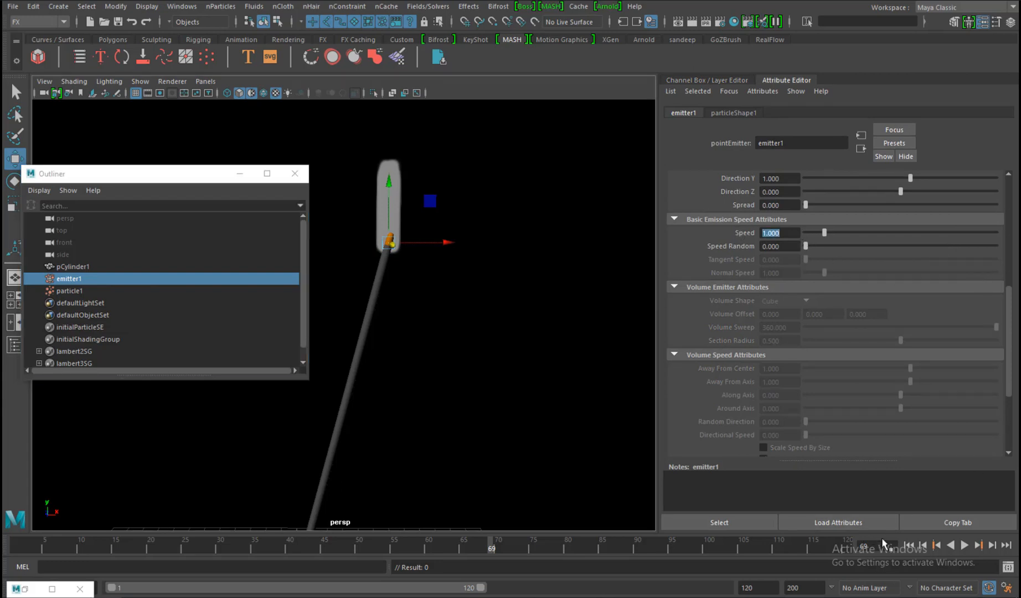
click(909, 546)
click(965, 545)
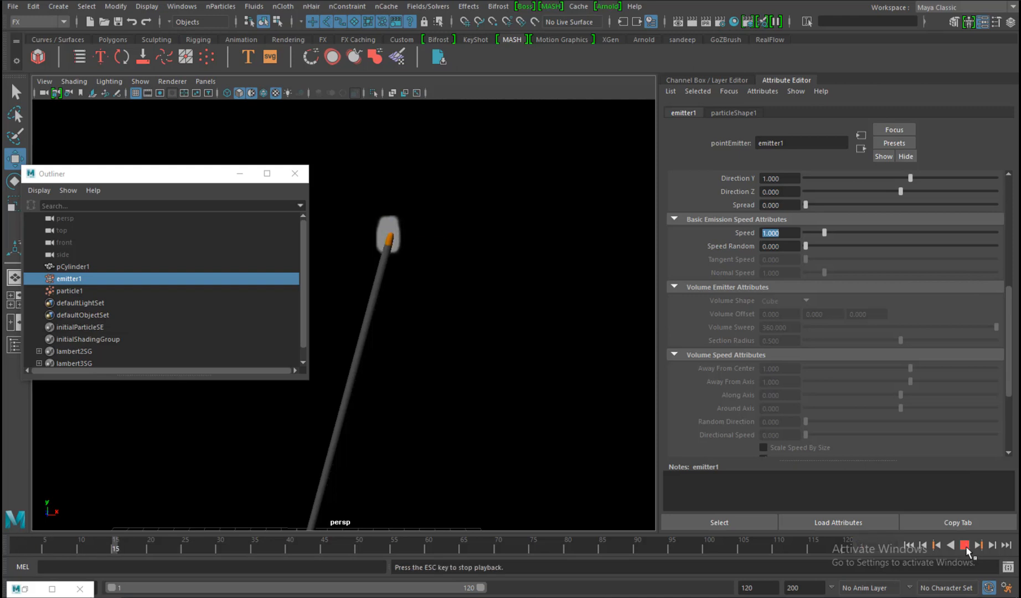
click(966, 546)
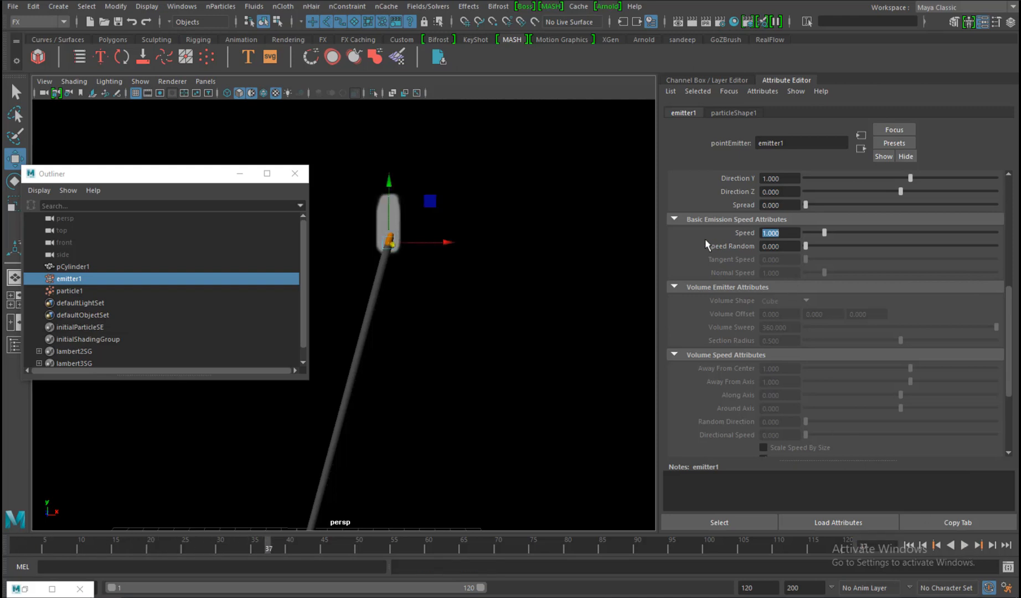
text(3)
key(Return)
click(964, 546)
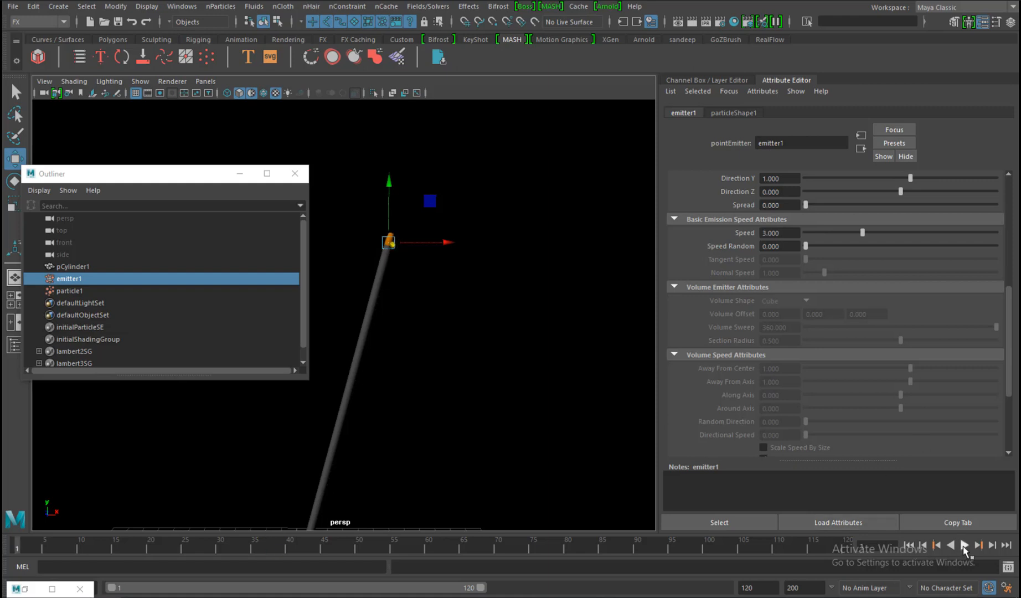
click(964, 545)
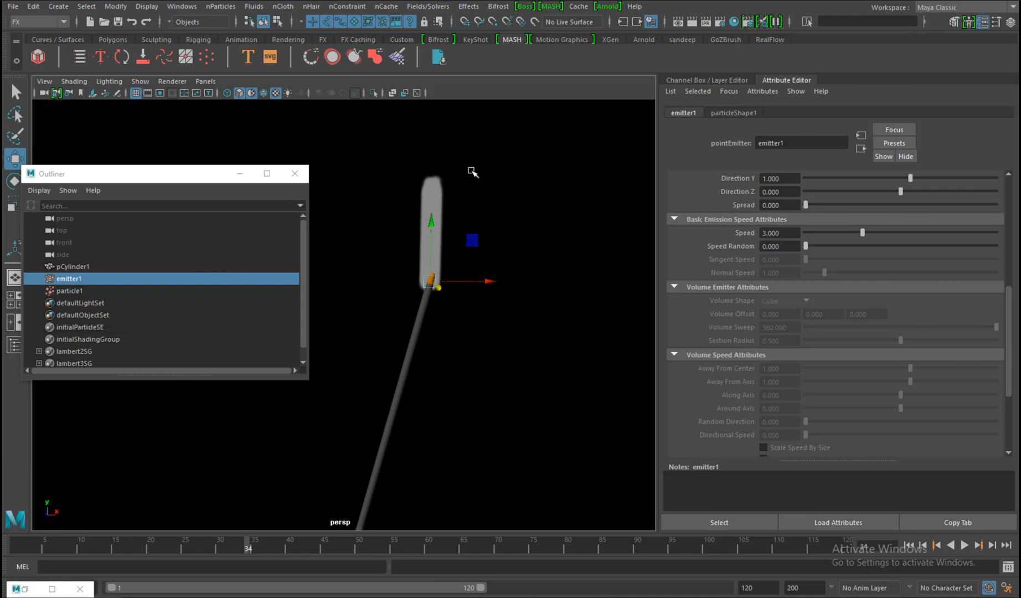
Add the spriteScaleXPP and spriteScaleYPP attributes to particle1's shape and replay the simulation from the first frame.
click(73, 289)
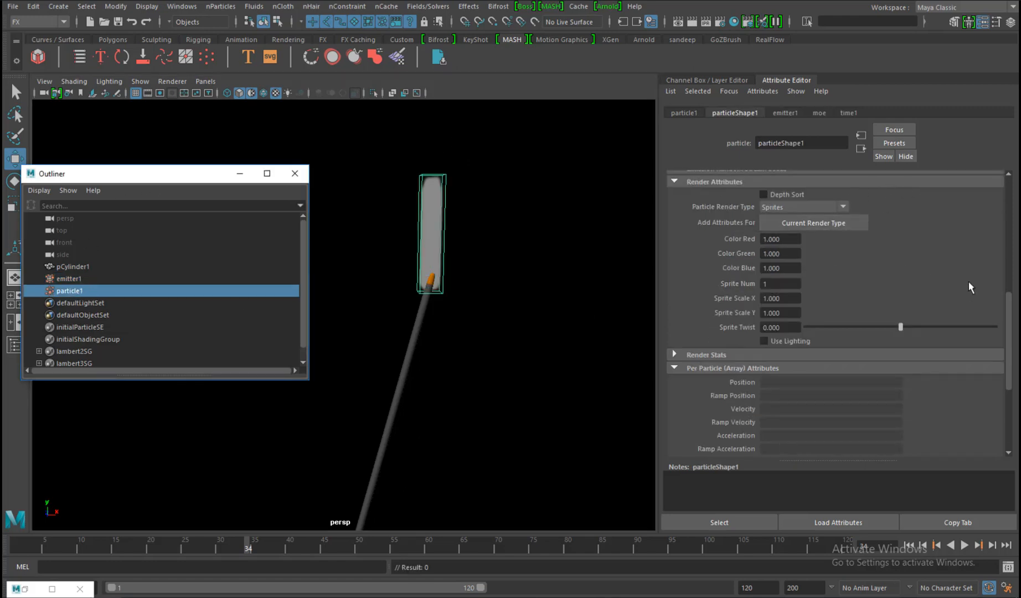
drag(1007, 299, 1008, 359)
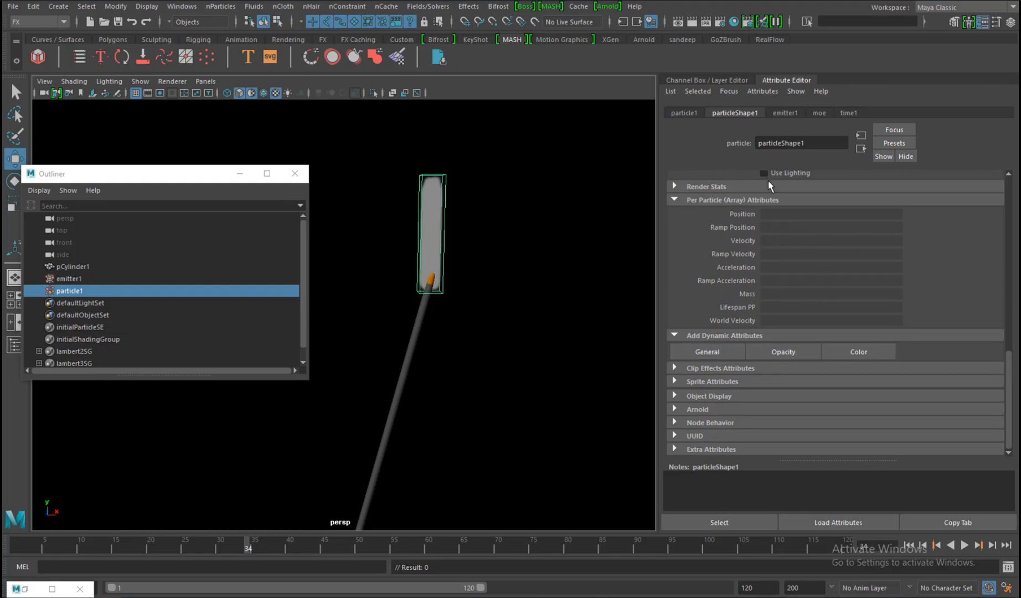
click(719, 351)
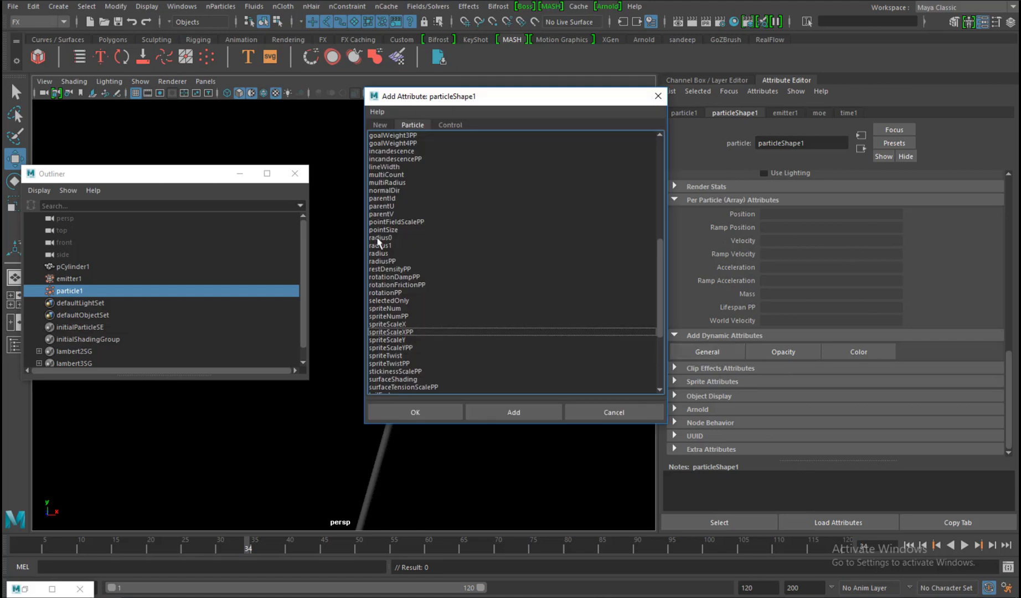
click(409, 332)
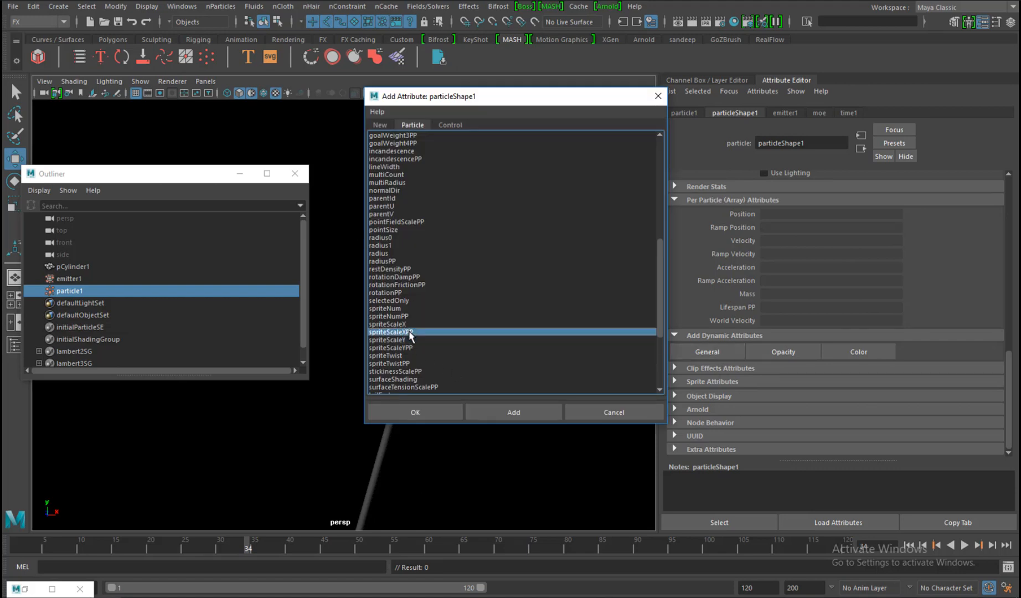
ctrl+click(418, 349)
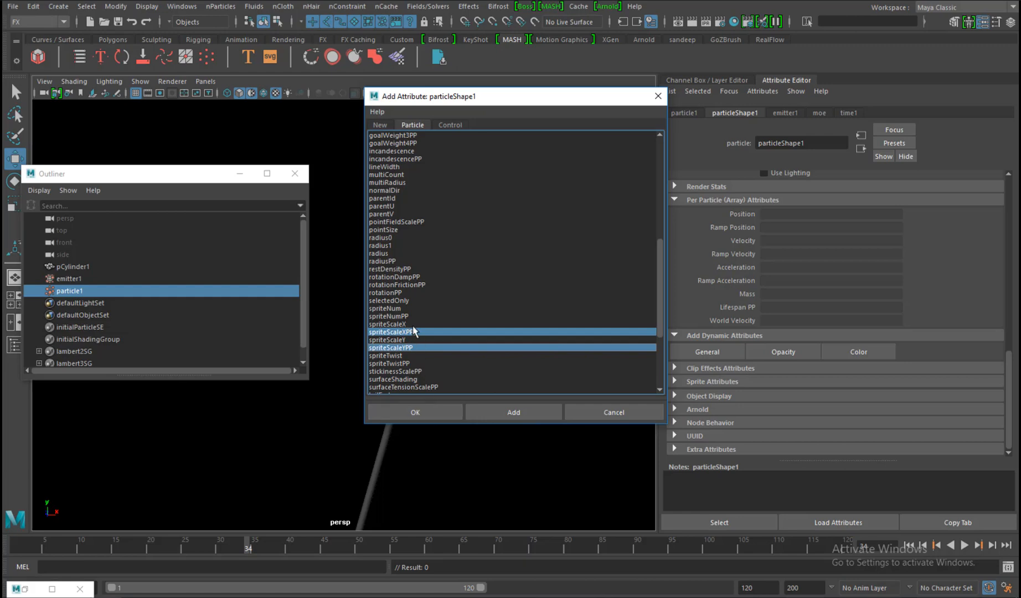
click(424, 412)
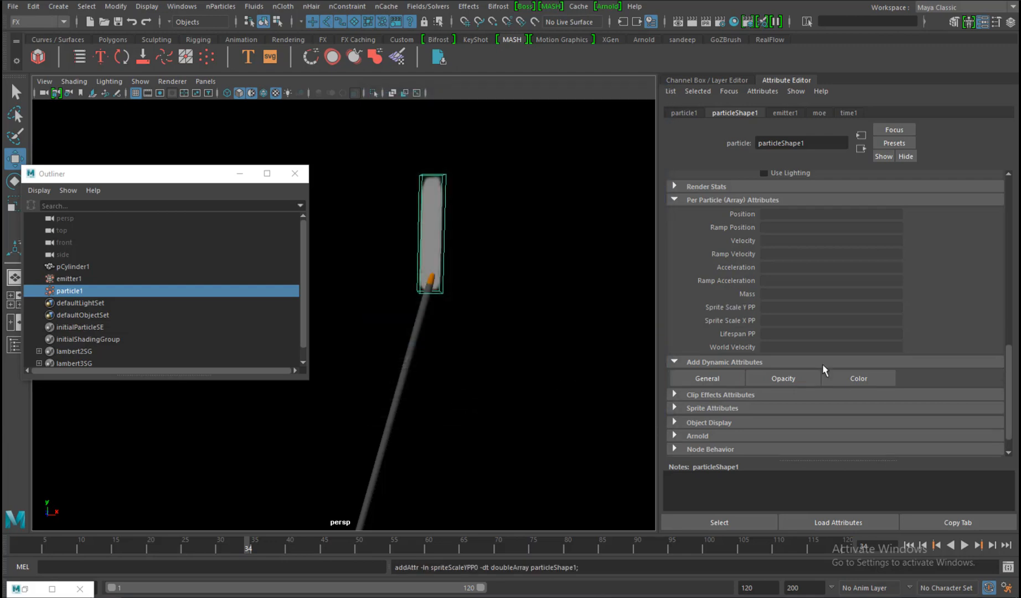
click(909, 545)
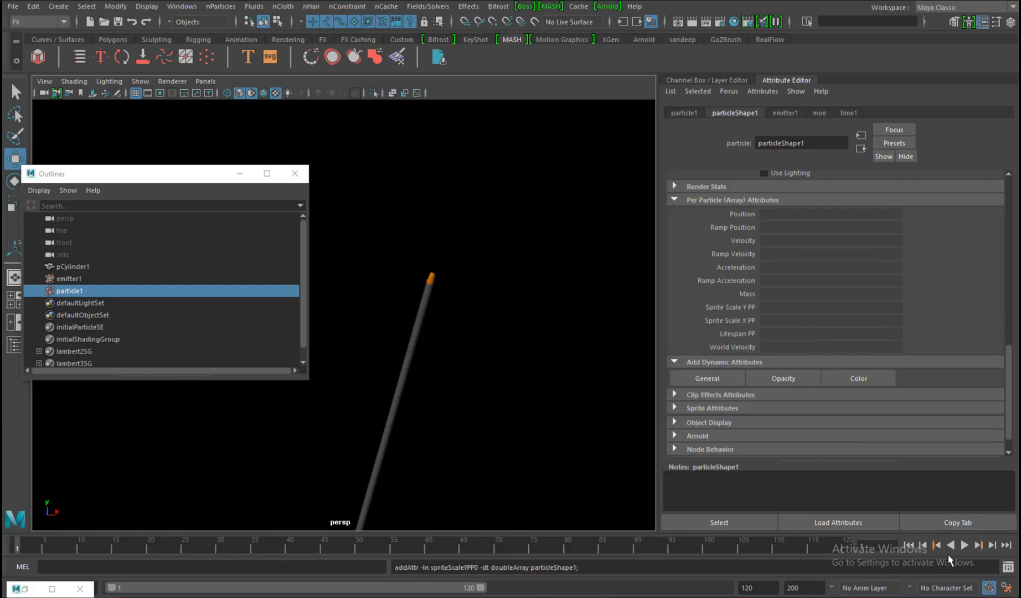
click(964, 545)
key(Escape)
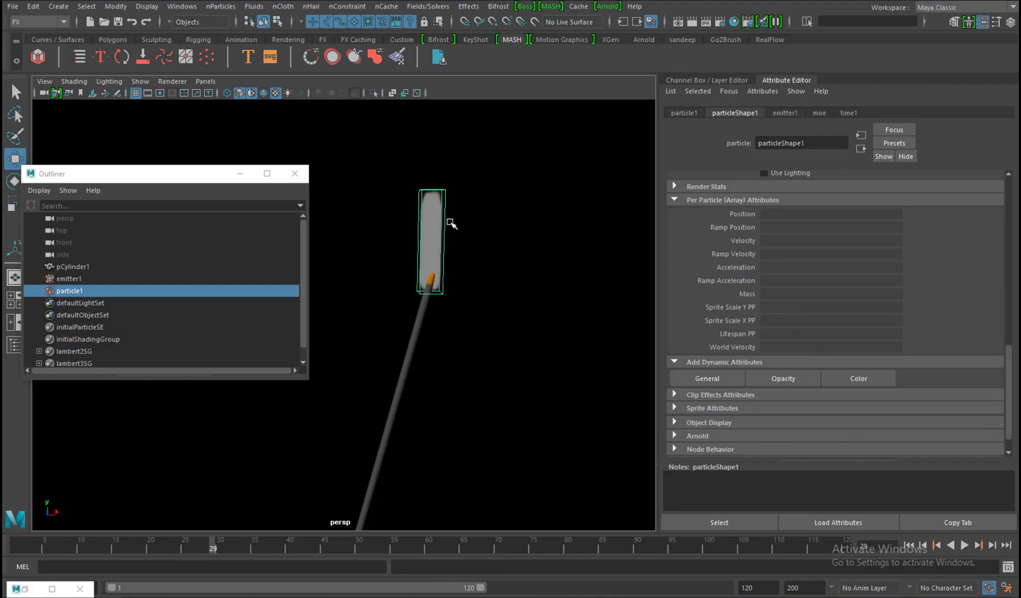
Create a ramp on both Sprite Scale Y PP and Sprite Scale X PP of the particle shape.
right_click(782, 311)
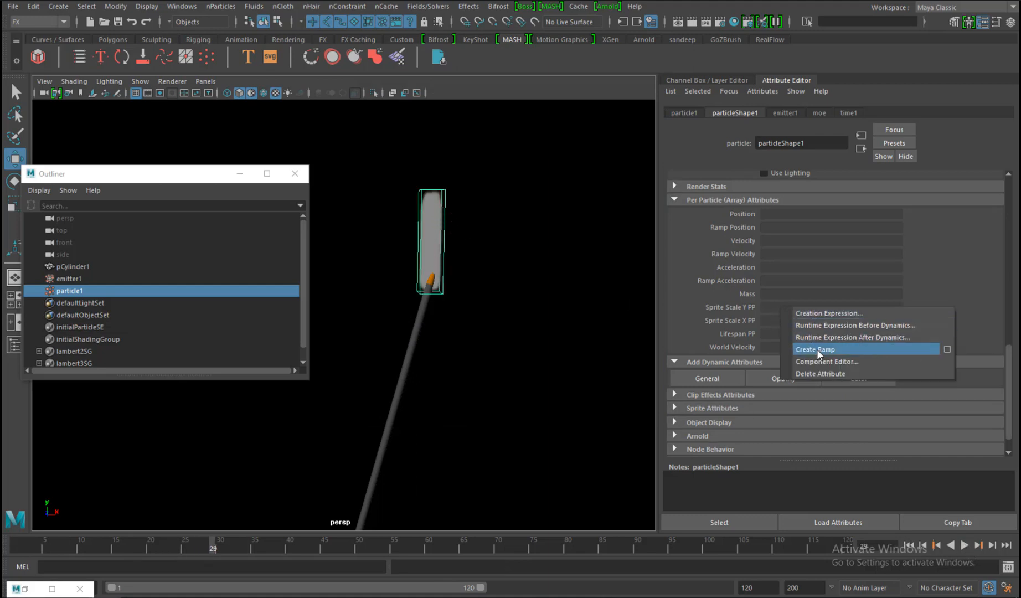
click(817, 348)
right_click(790, 321)
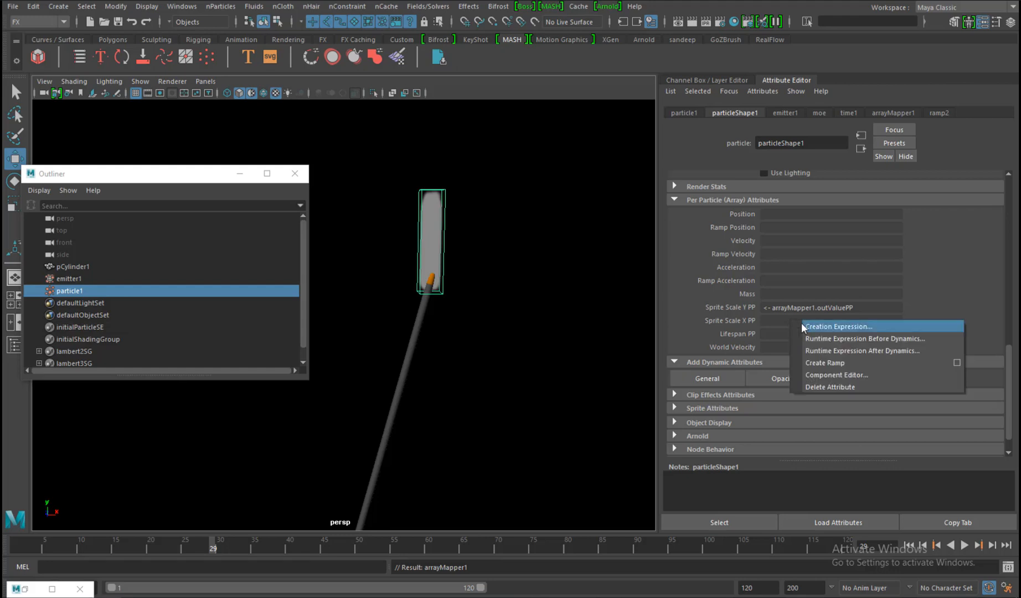
click(809, 361)
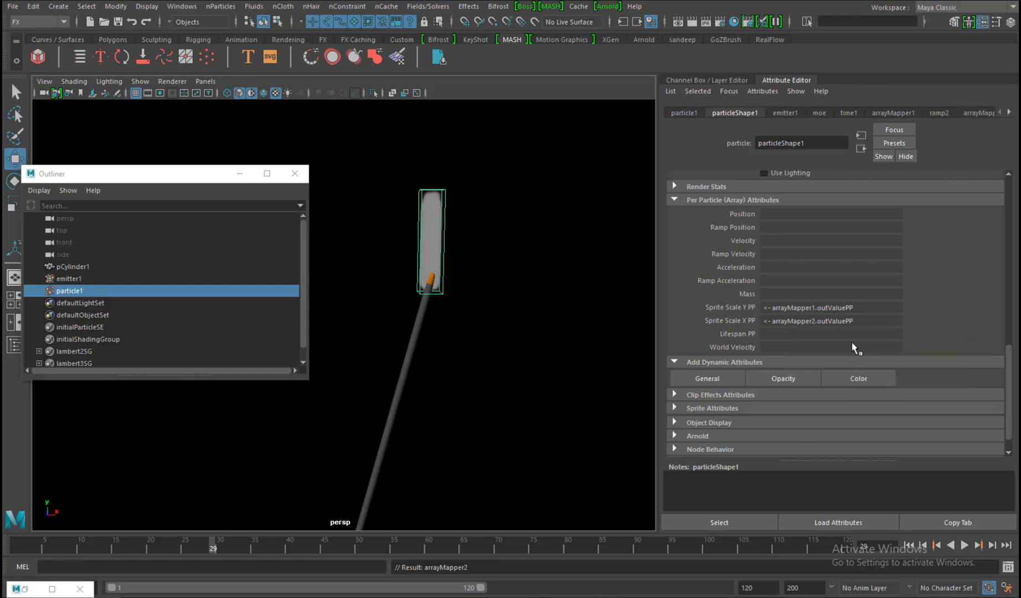
Open the Sprite Scale Y PP ramp for editing and play the simulation from the first frame.
right_click(847, 308)
mouse_move(880, 315)
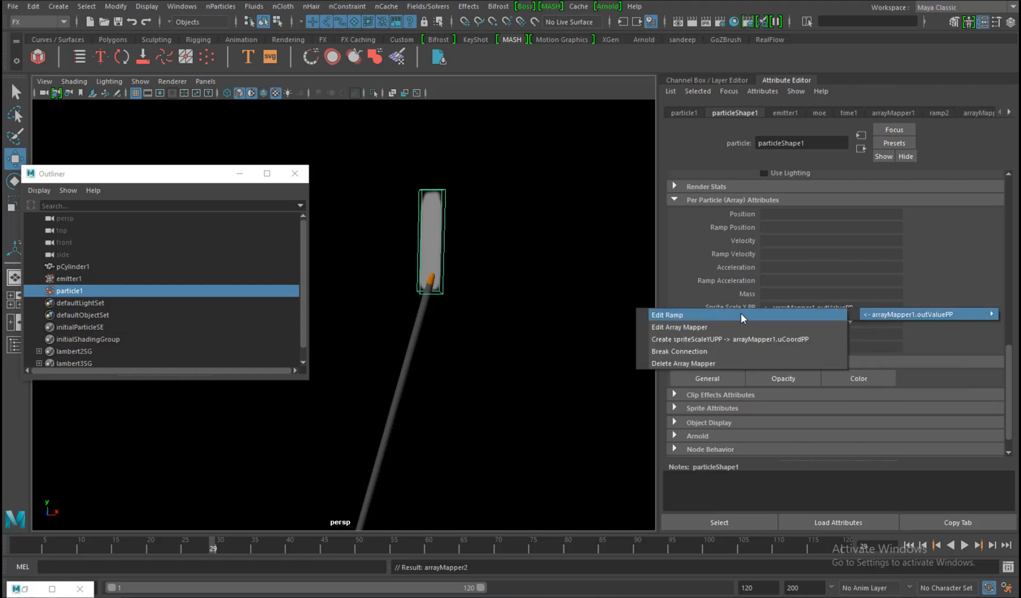
click(740, 317)
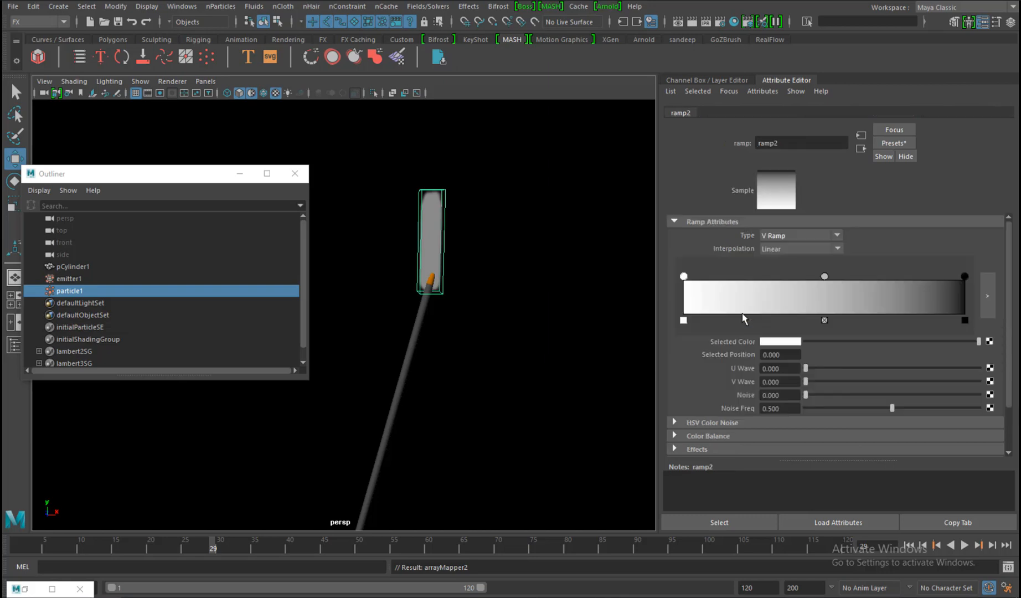
click(909, 544)
click(963, 545)
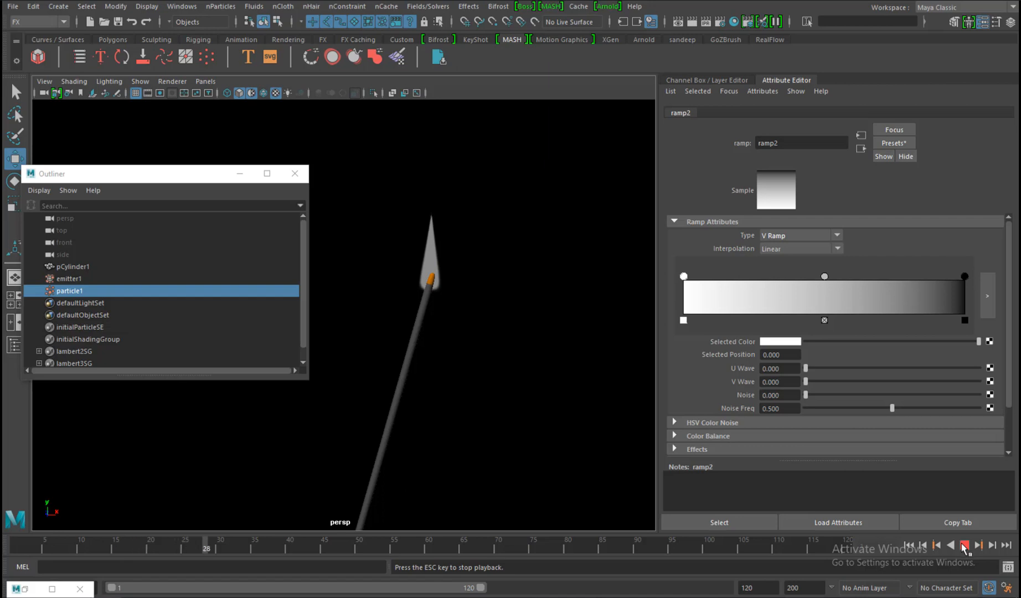
click(964, 545)
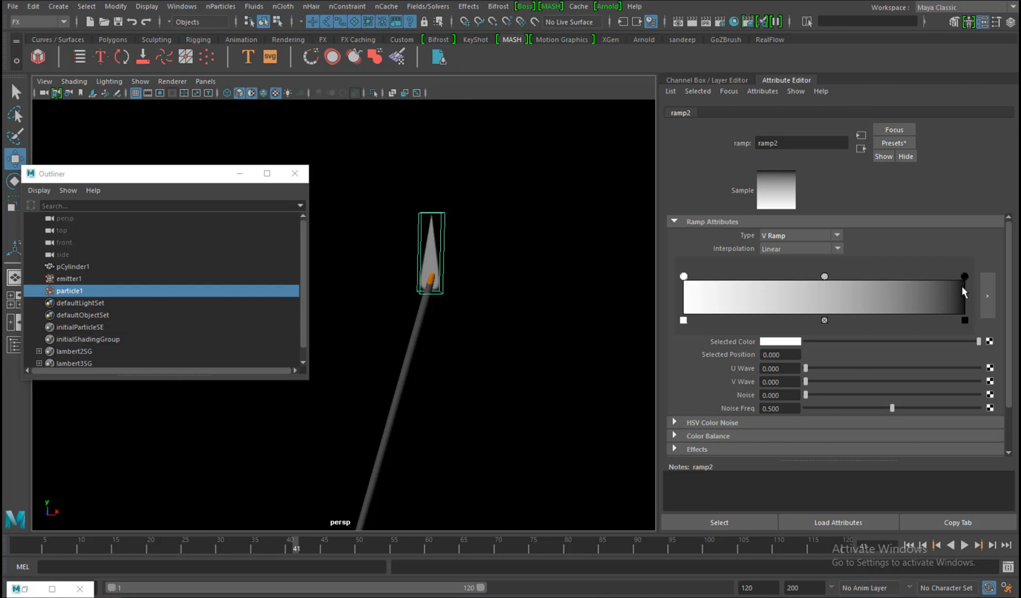
Reverse the Sprite Scale Y PP ramp to run from black at position 0 to white at 1, removing the middle gray entry.
mouse_move(964, 276)
mouse_down()
mouse_move(786, 285)
mouse_move(684, 277)
mouse_move(964, 276)
mouse_up()
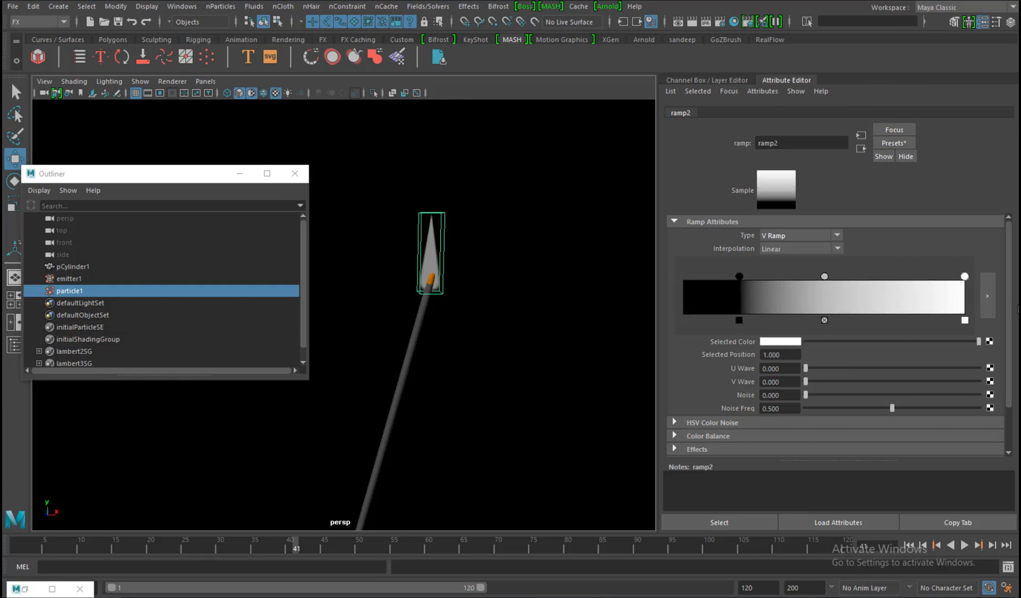
drag(739, 276, 658, 279)
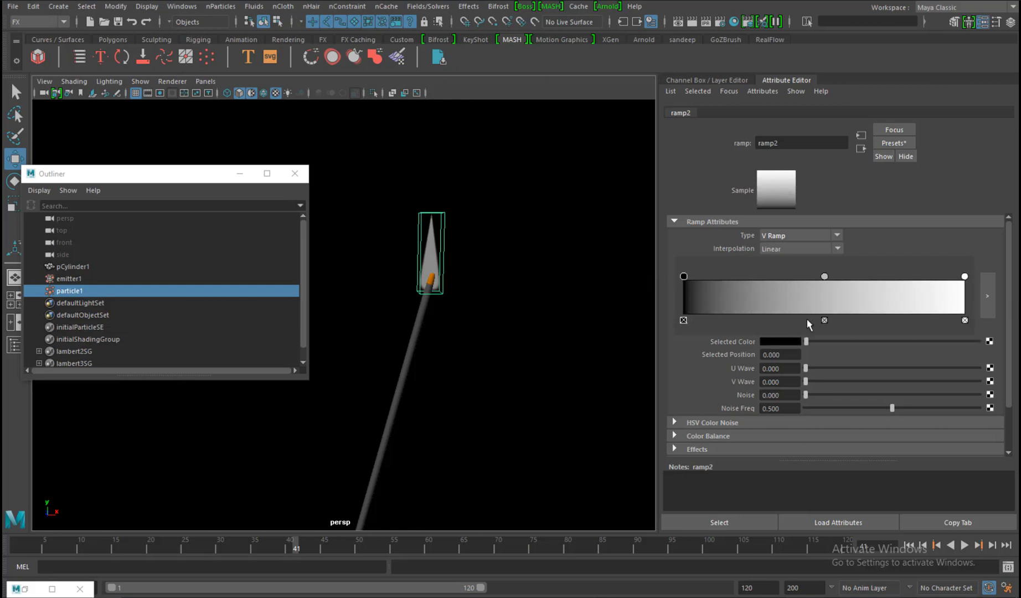
click(824, 320)
Reverse the particle's Sprite Scale X PP ramp the same way, black at the start and white at the end, without the middle gray.
click(433, 216)
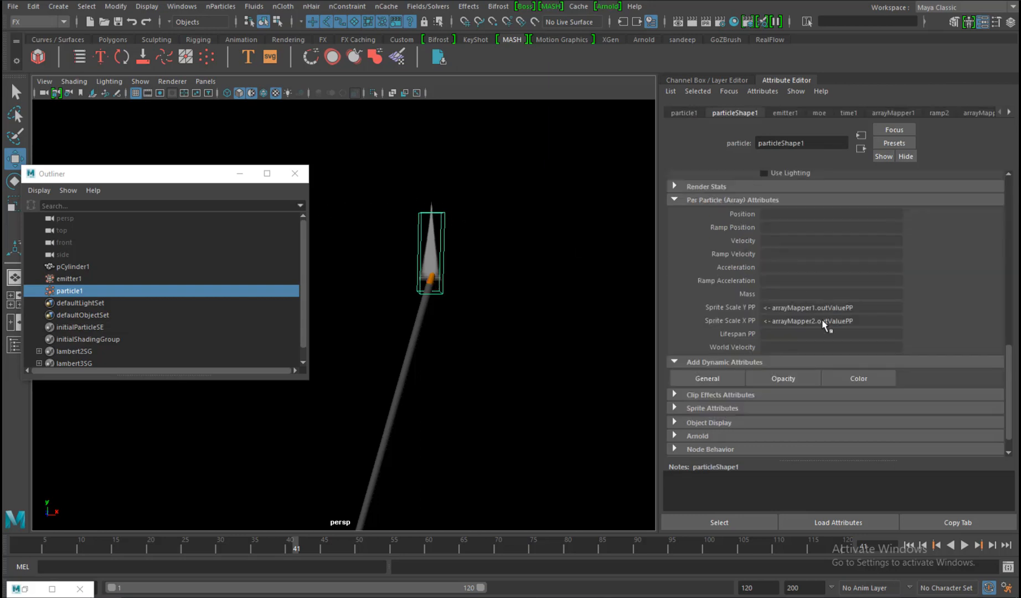
right_click(839, 323)
mouse_move(841, 327)
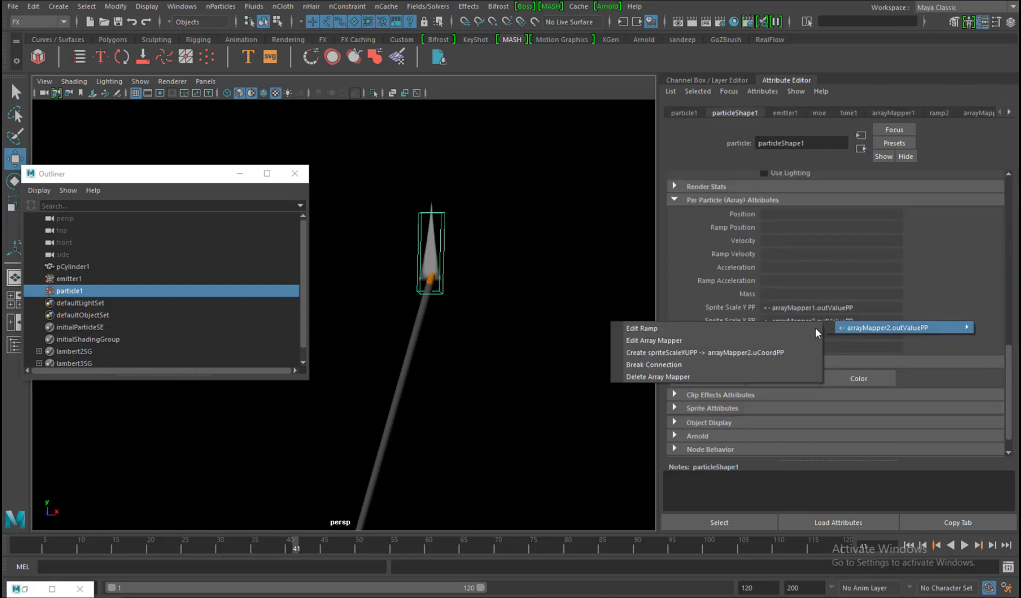
click(722, 332)
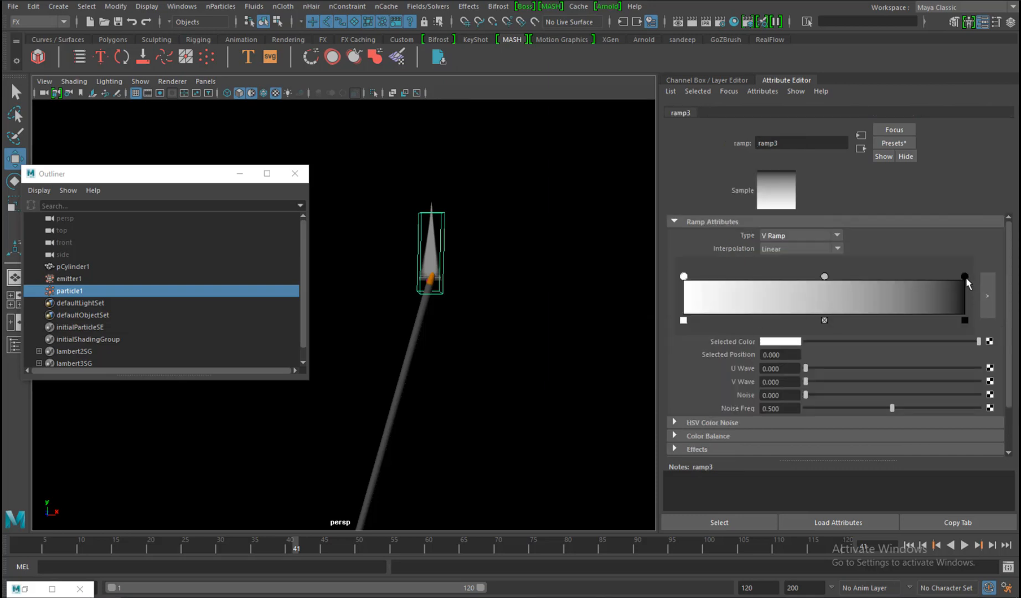
mouse_move(964, 277)
mouse_down()
mouse_move(711, 275)
mouse_move(929, 294)
mouse_move(965, 277)
mouse_up()
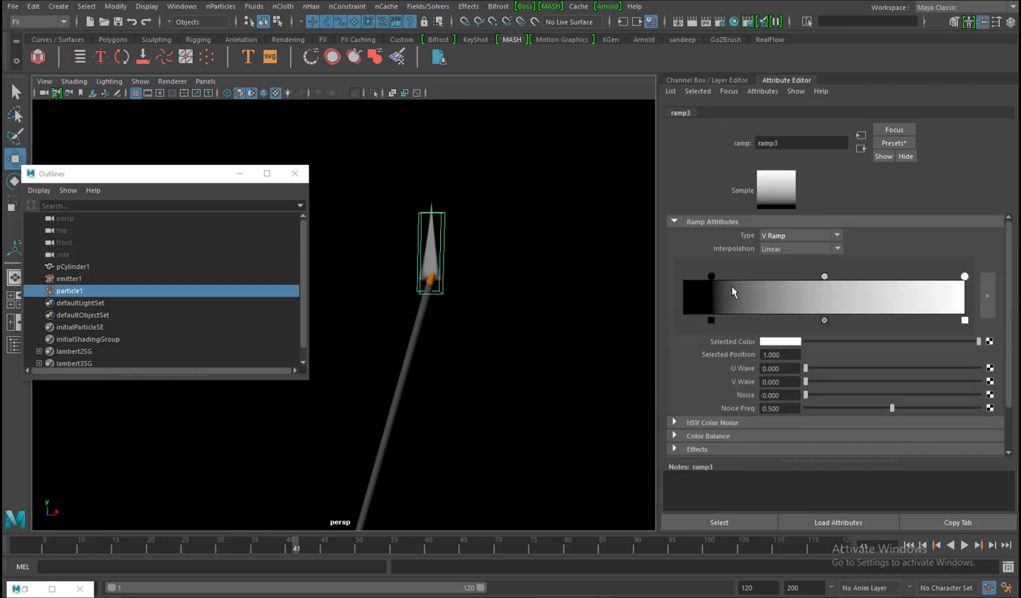
drag(711, 276, 683, 276)
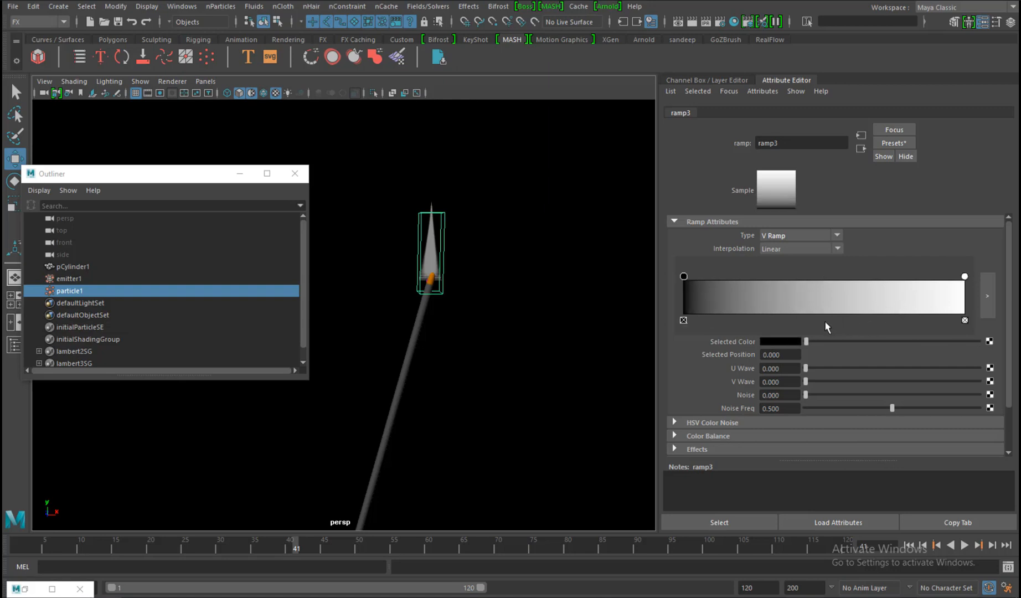
Replay the simulation from the first frame and lighten the black start of the Sprite Scale X PP ramp to gray.
click(913, 547)
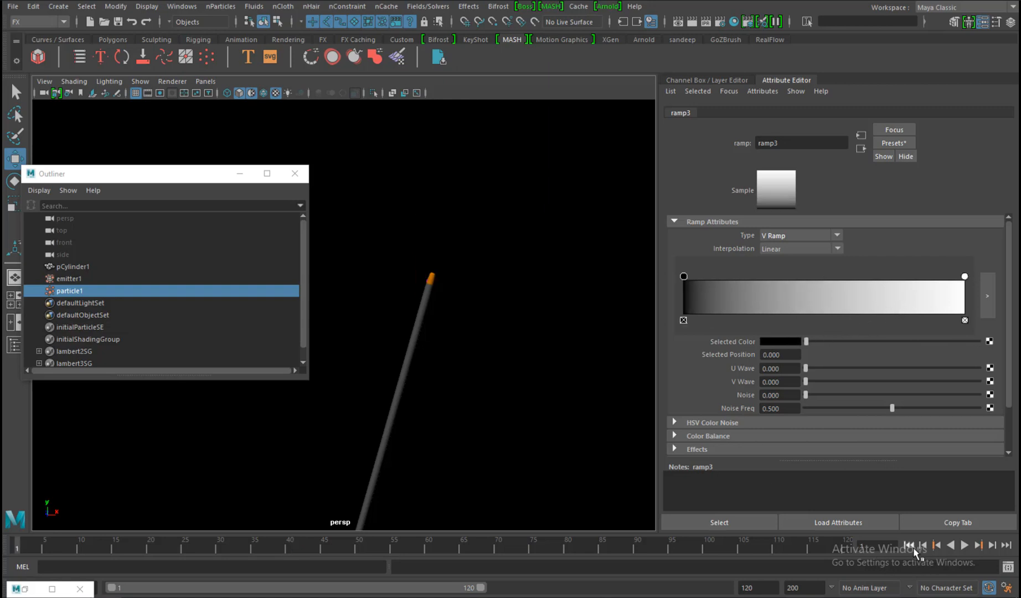
click(964, 546)
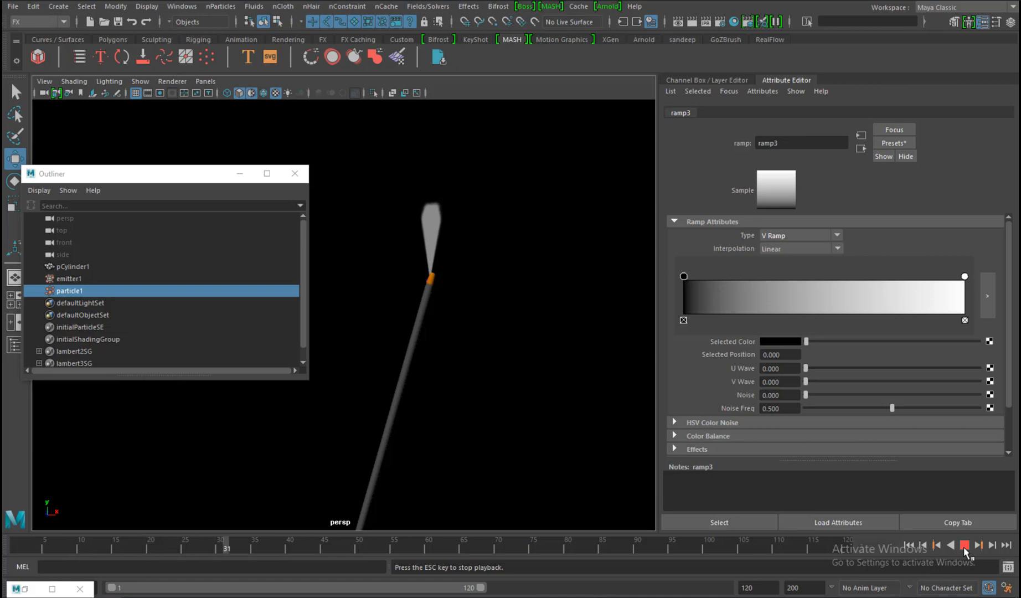
click(964, 545)
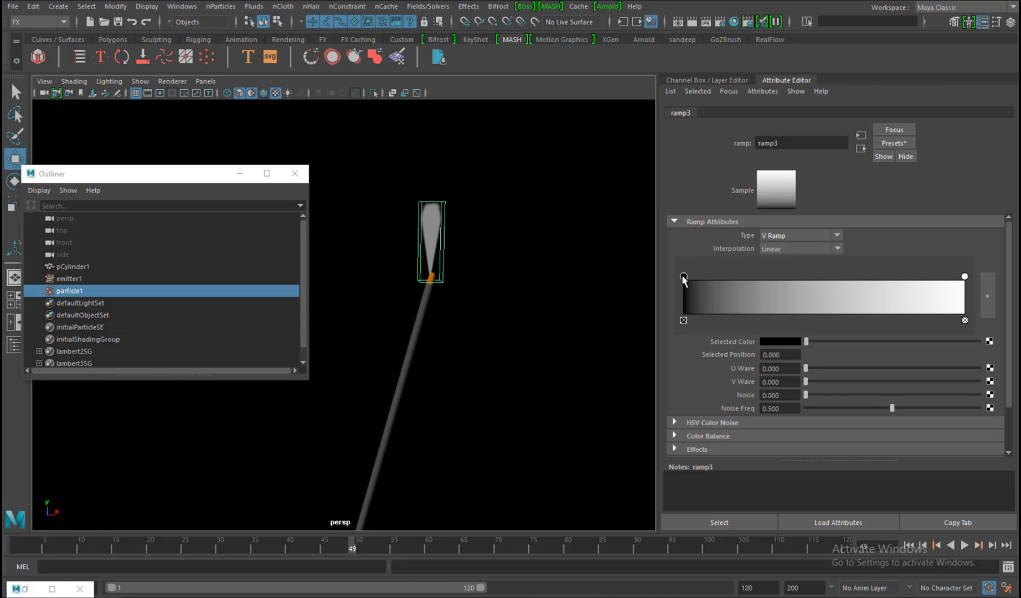
drag(820, 342, 848, 343)
click(534, 216)
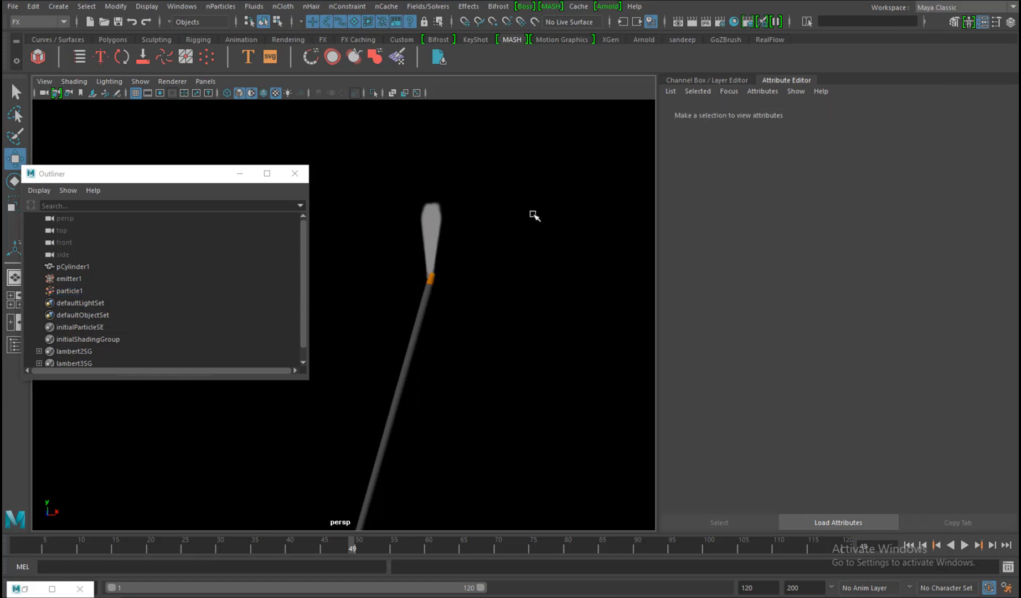
Lighten the black start of the particle's Sprite Scale Y PP ramp to gray and replay the simulation from the first frame.
click(435, 211)
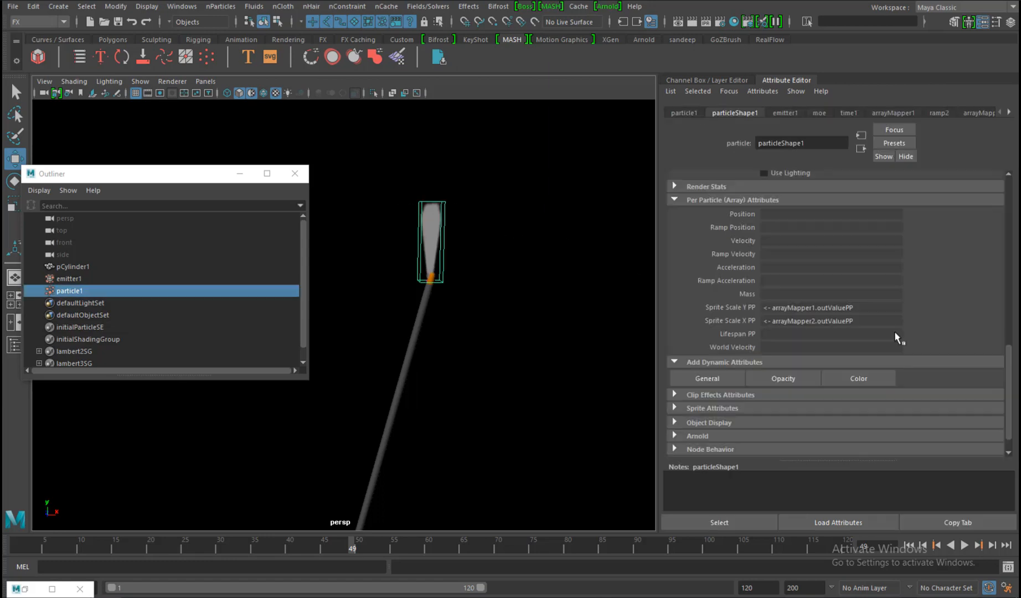
right_click(795, 307)
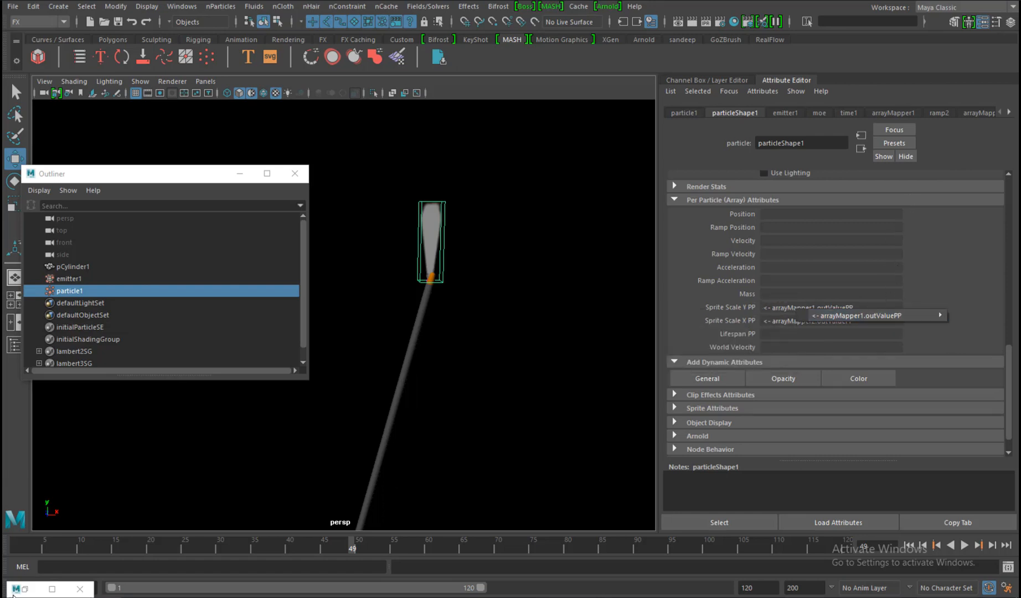
mouse_move(247, 388)
mouse_down()
mouse_move(857, 115)
mouse_move(724, 208)
mouse_move(858, 192)
mouse_up()
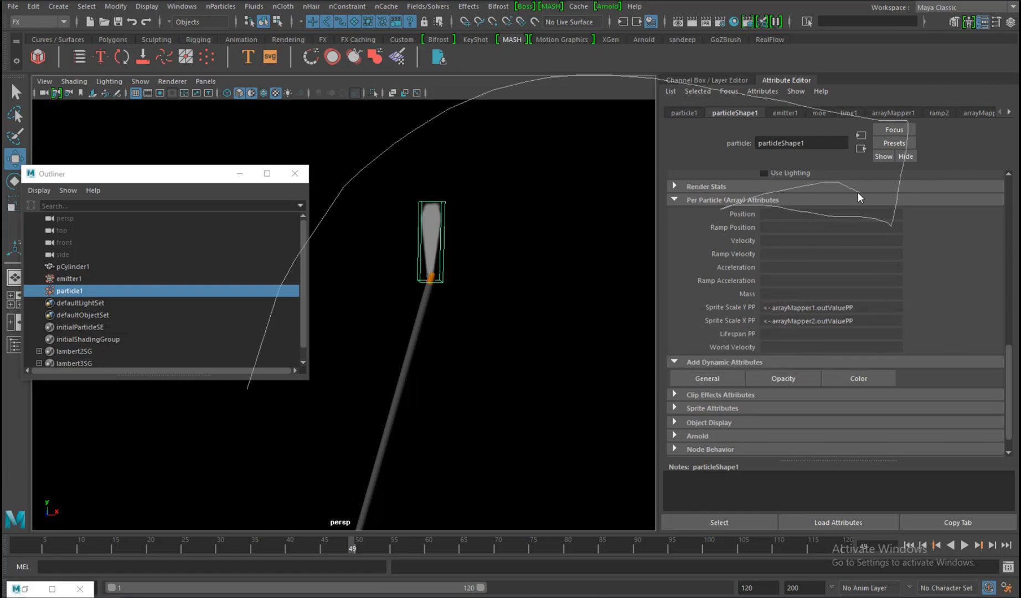
mouse_move(858, 192)
right_down()
mouse_move(849, 171)
mouse_move(700, 186)
mouse_move(265, 280)
mouse_move(248, 259)
right_up()
right_click(855, 306)
mouse_move(873, 311)
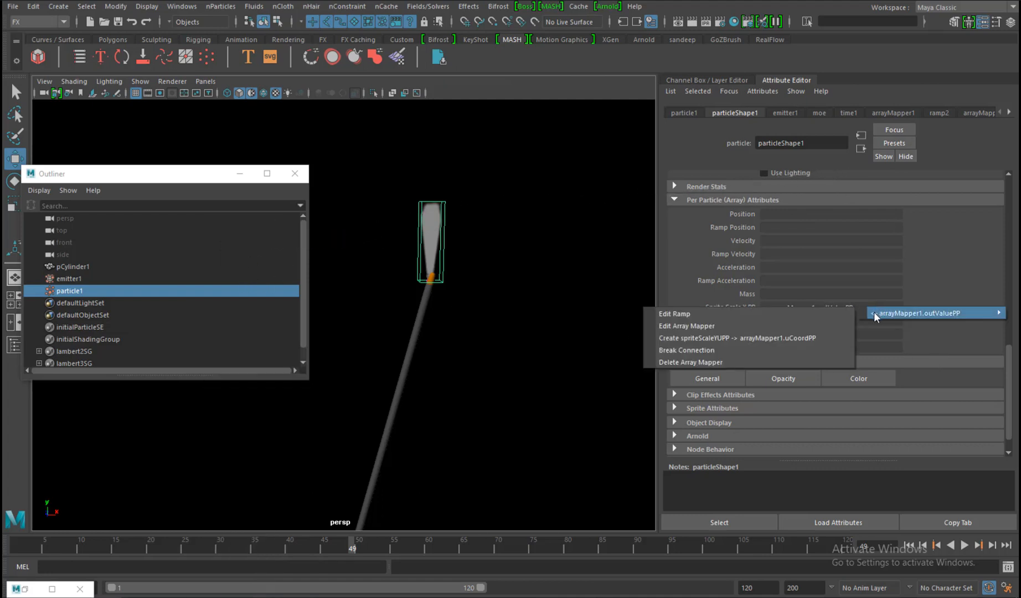
click(777, 311)
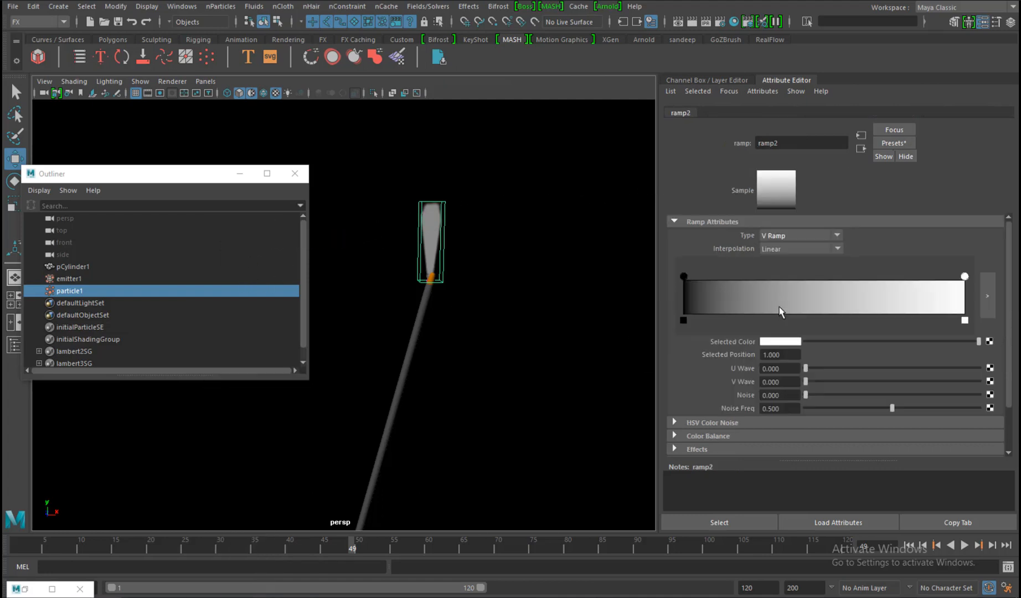
click(684, 275)
drag(811, 341, 842, 342)
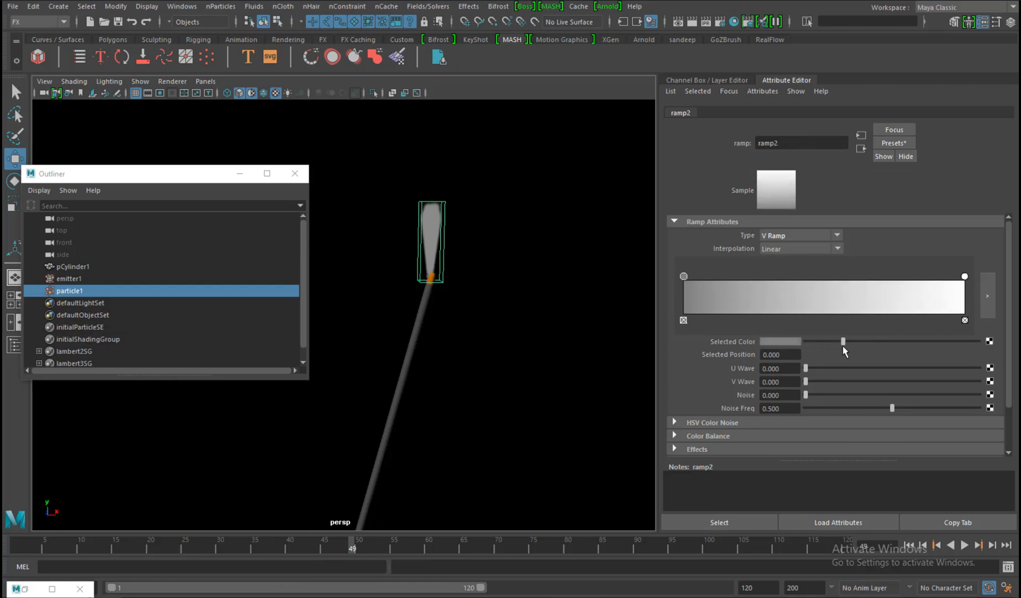
click(936, 547)
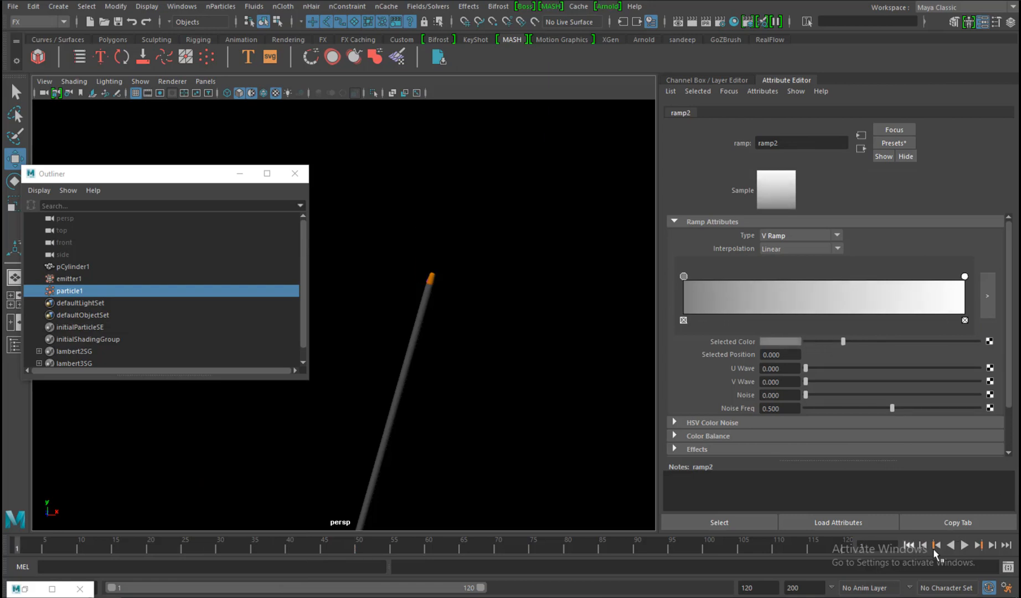
click(965, 546)
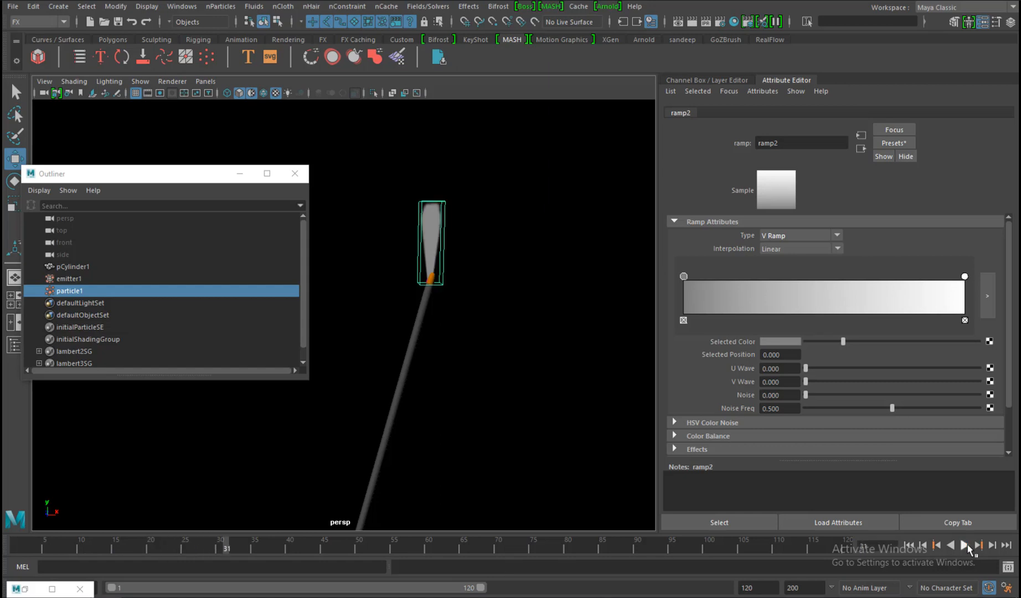
Darken the white end color of the Sprite Scale Y PP ramp to light gray.
click(965, 277)
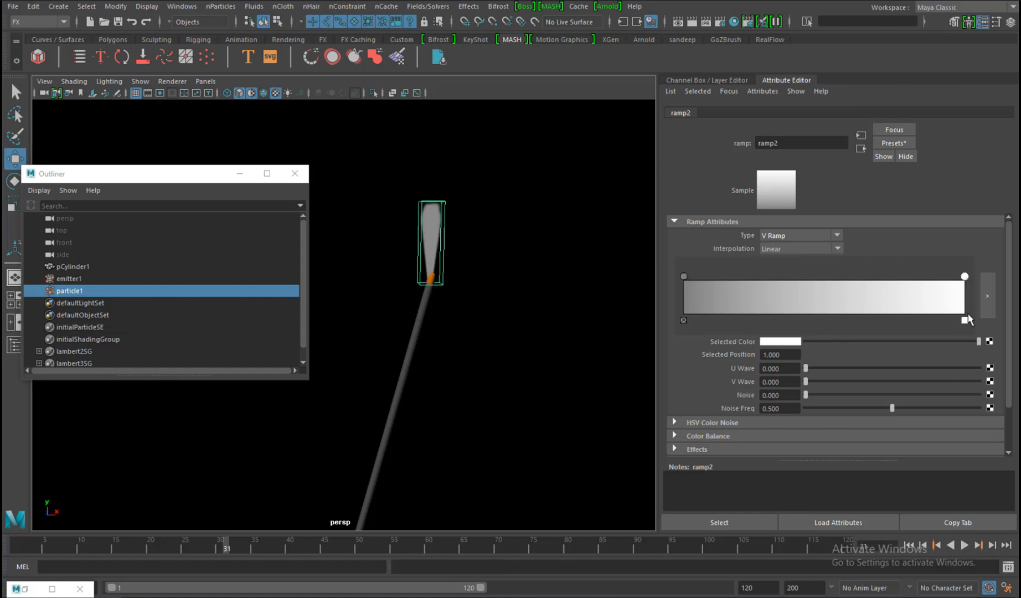
drag(964, 343, 951, 343)
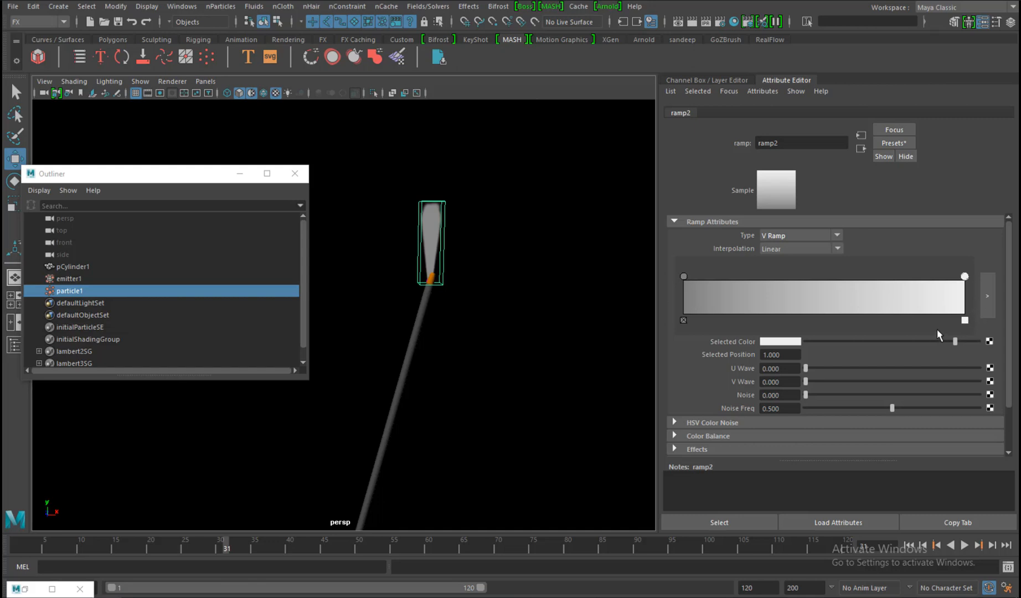
click(781, 341)
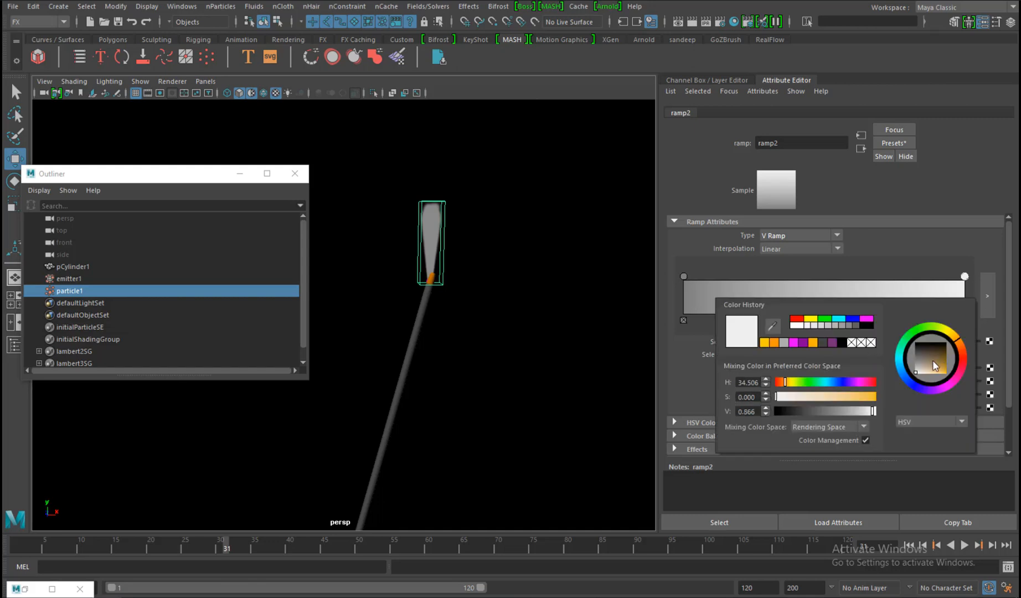
click(916, 370)
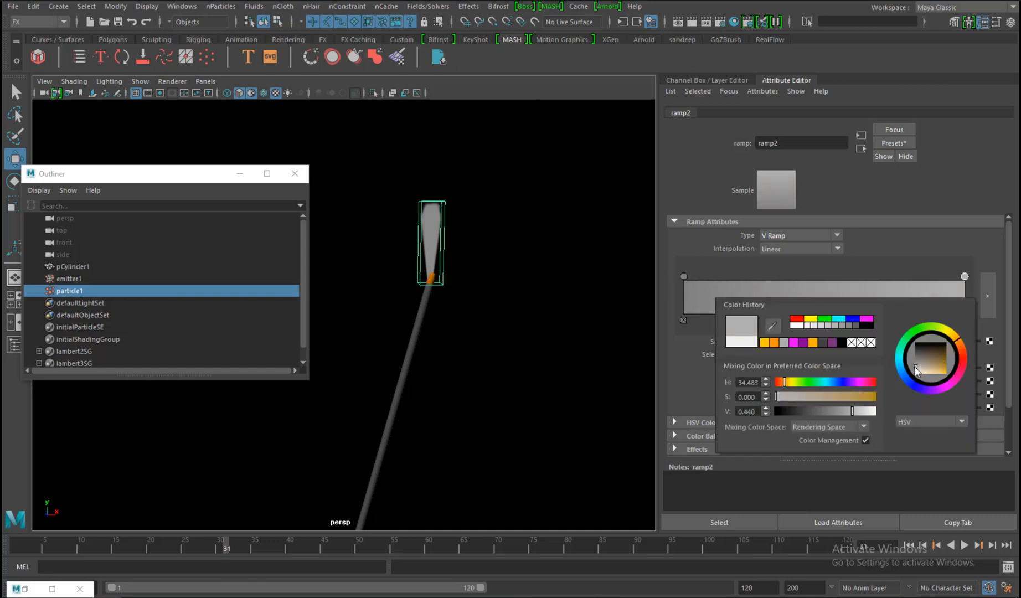
drag(916, 366, 915, 368)
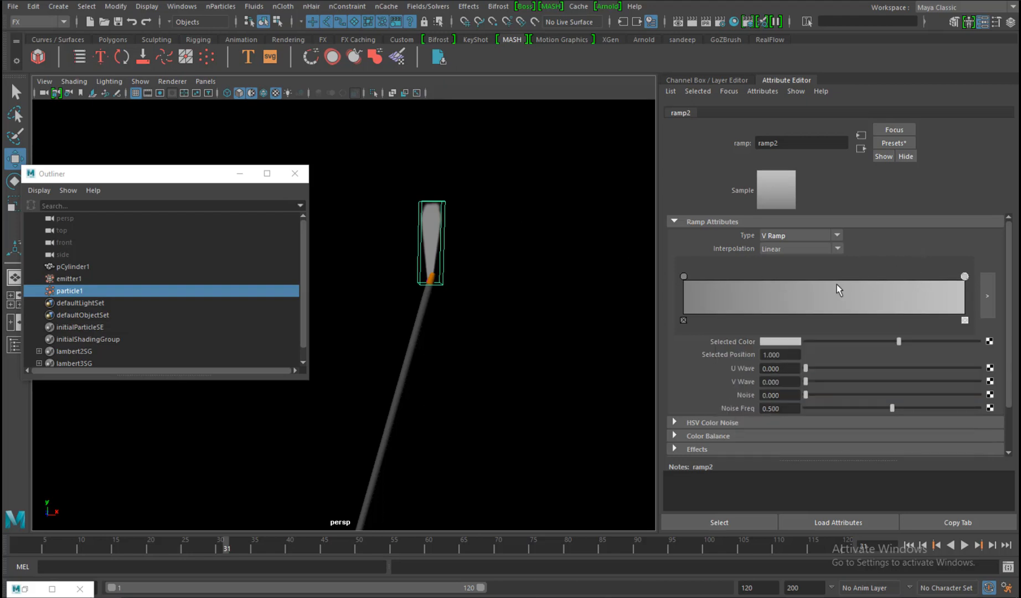
Darken the white end color of the particle's Sprite Scale X PP ramp to light gray.
drag(512, 205, 417, 196)
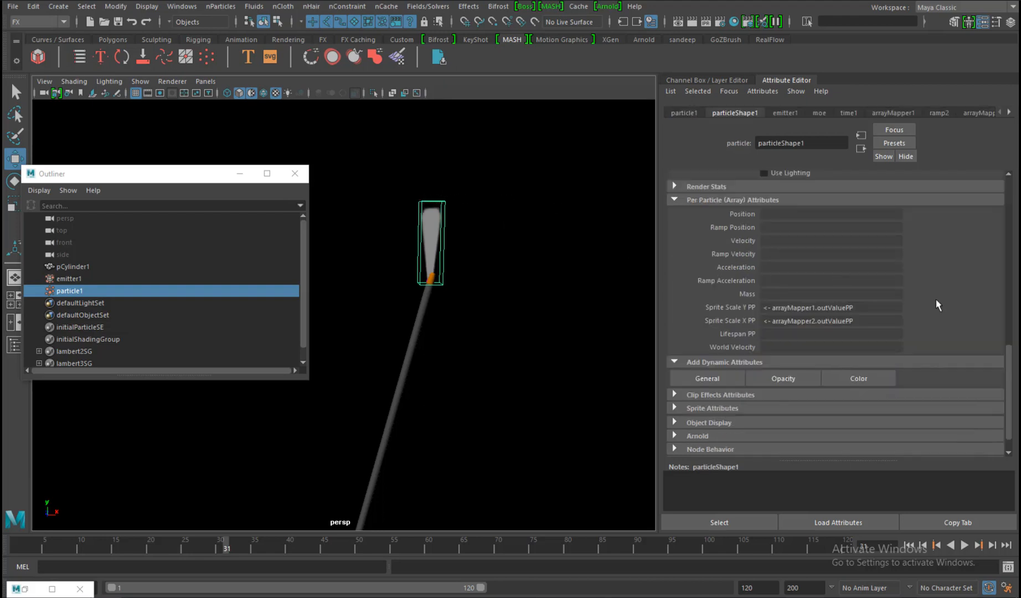
right_click(860, 322)
mouse_move(869, 326)
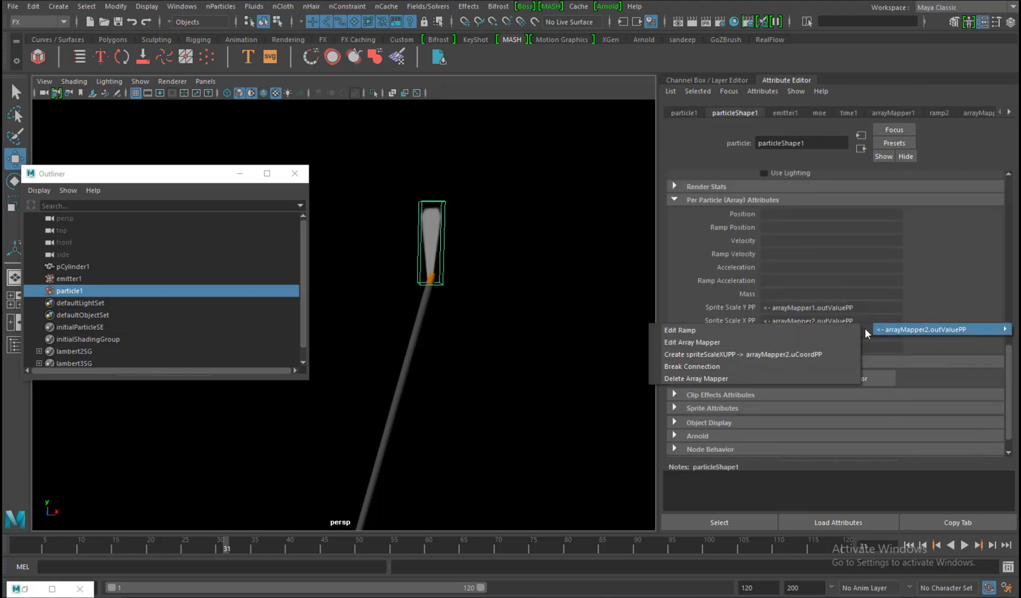
click(748, 332)
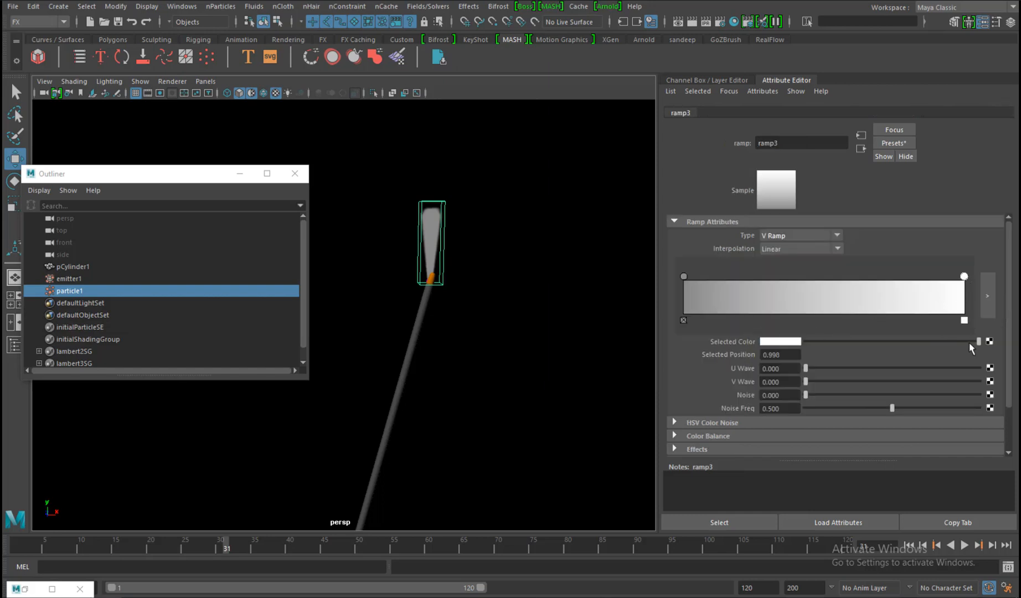
drag(969, 342, 914, 343)
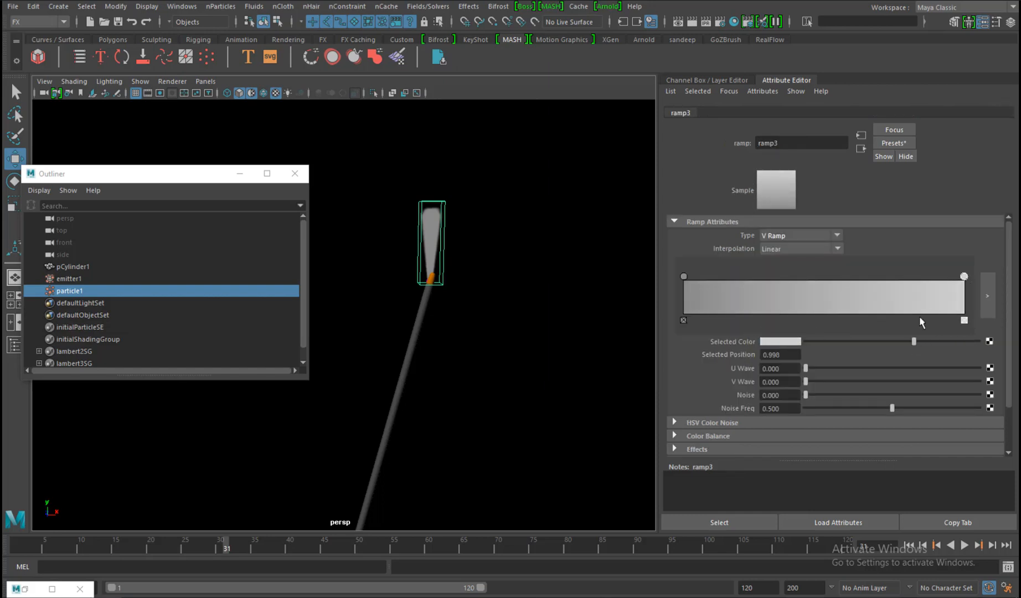
Play the simulation from the first frame to check the smoke's shape, and reselect the particles.
click(908, 545)
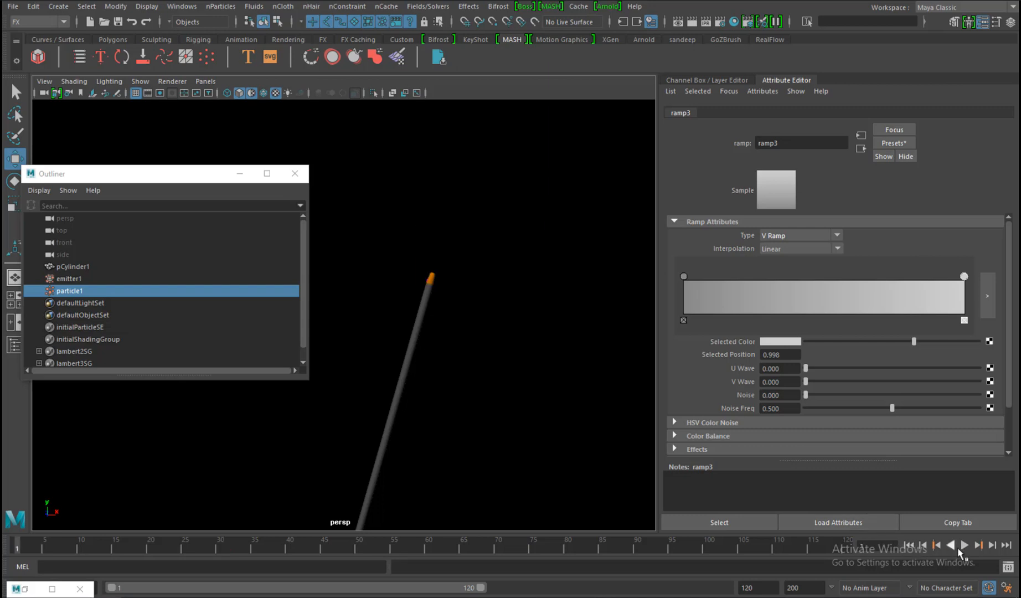
click(964, 544)
click(964, 544)
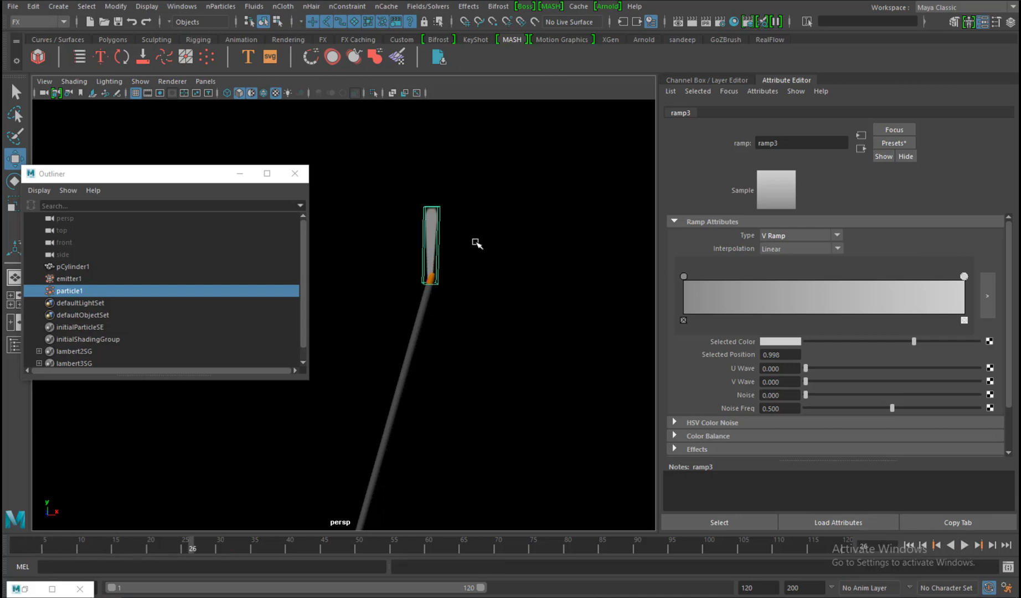
click(472, 196)
drag(382, 186, 528, 237)
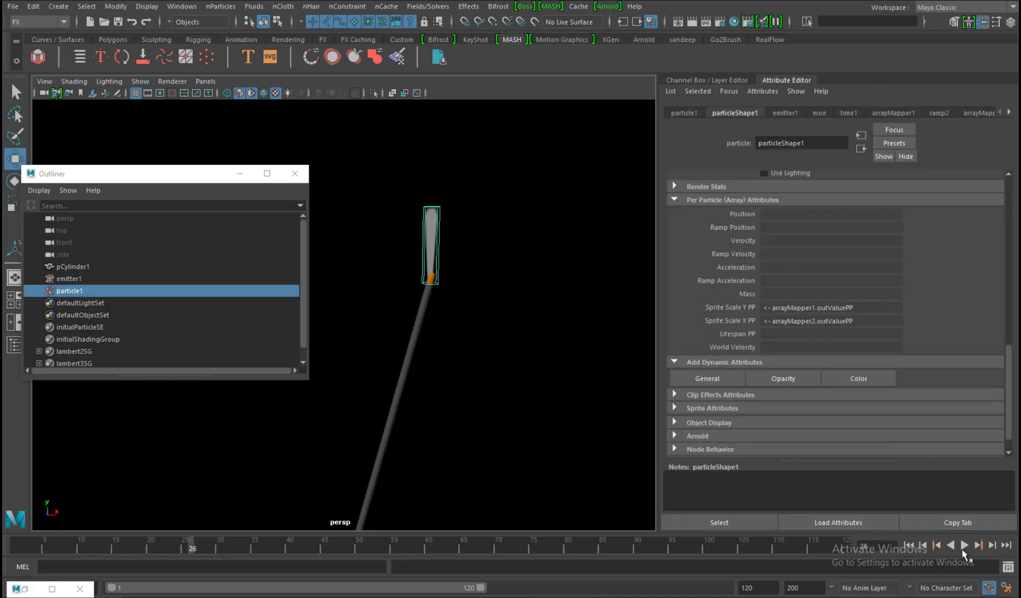
Play the simulation further, look over the emitter's basic attributes, and reselect the particles.
click(962, 548)
click(964, 545)
click(64, 289)
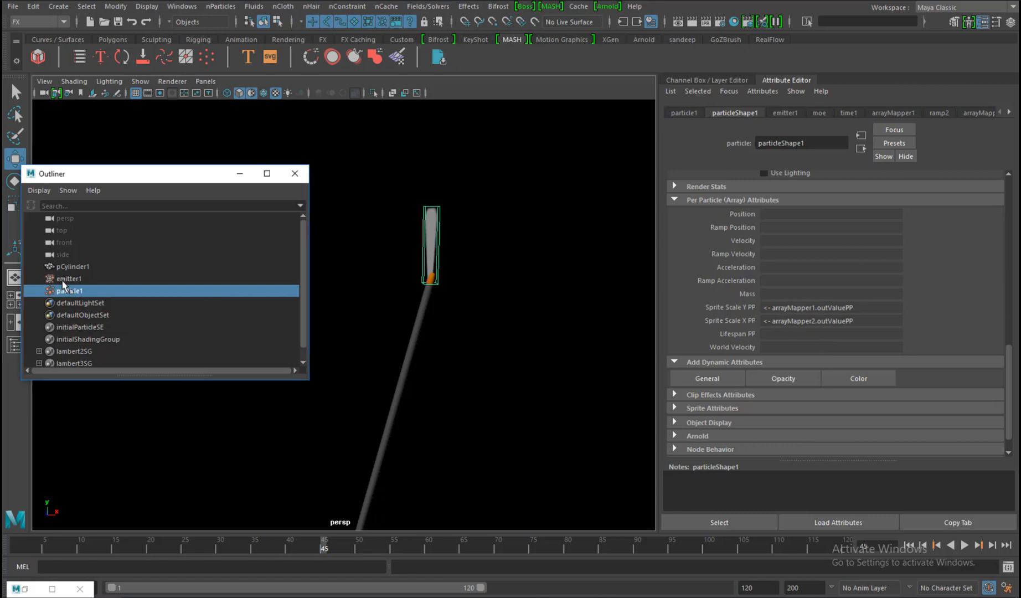
click(63, 279)
scroll(789, 299, down, 3)
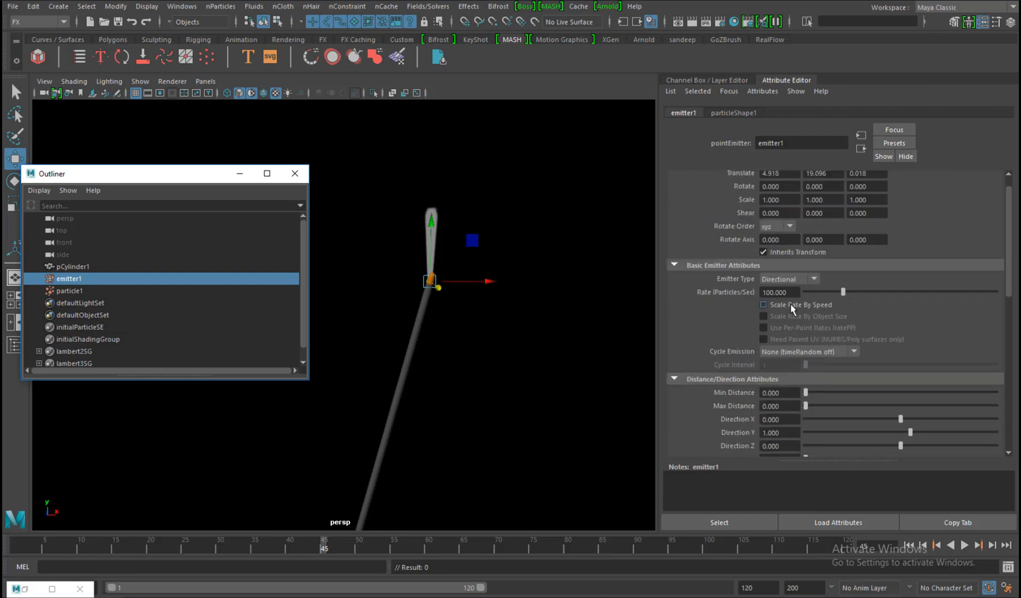
click(83, 290)
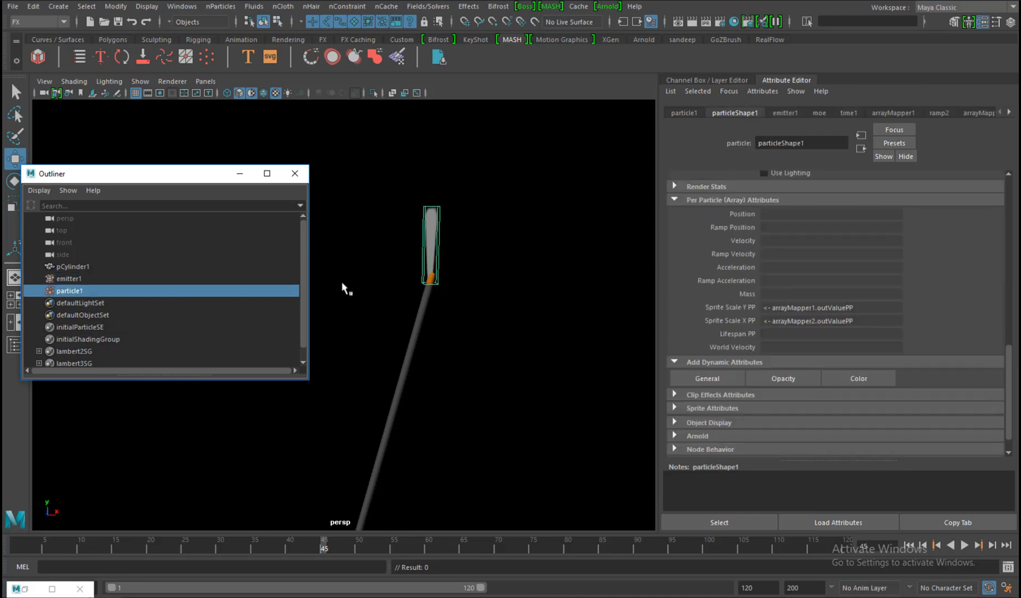
Set the particles' lifespan mode to Random range and lifespan to 4, and try a Lifespan Random of 5.
scroll(854, 290, up, 5)
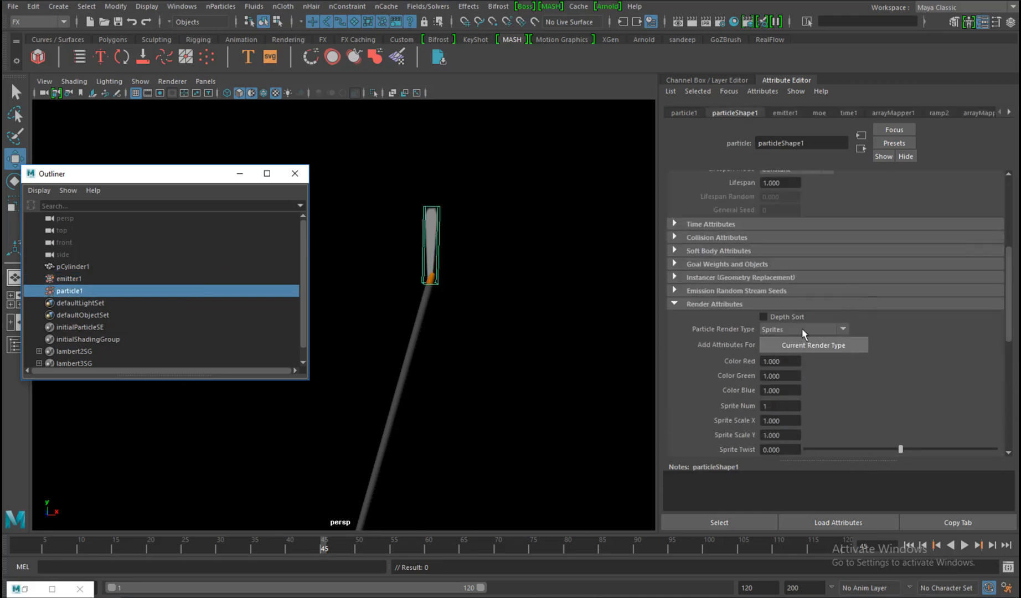
scroll(798, 327, up, 4)
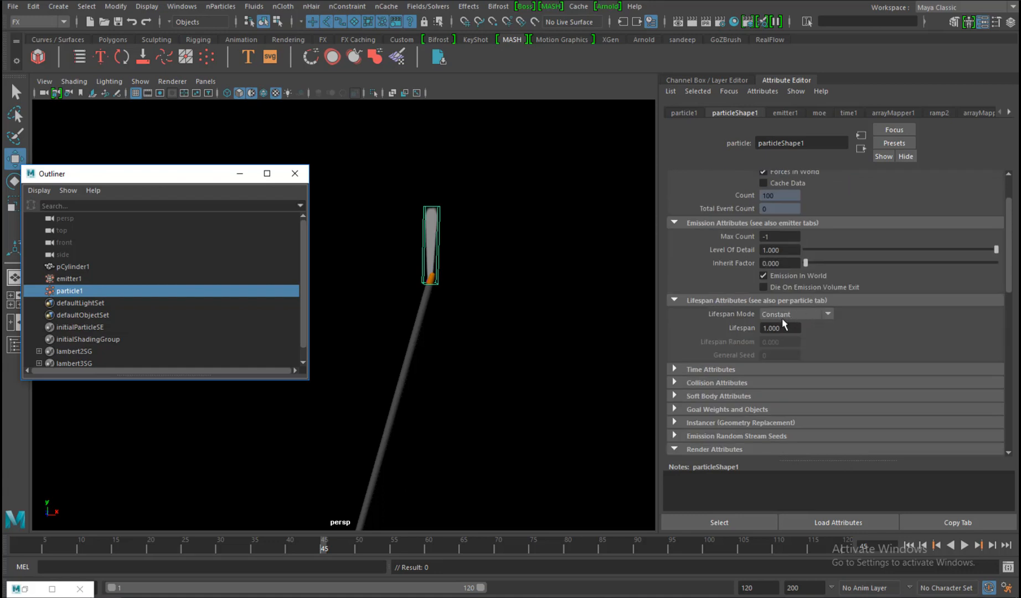
click(786, 320)
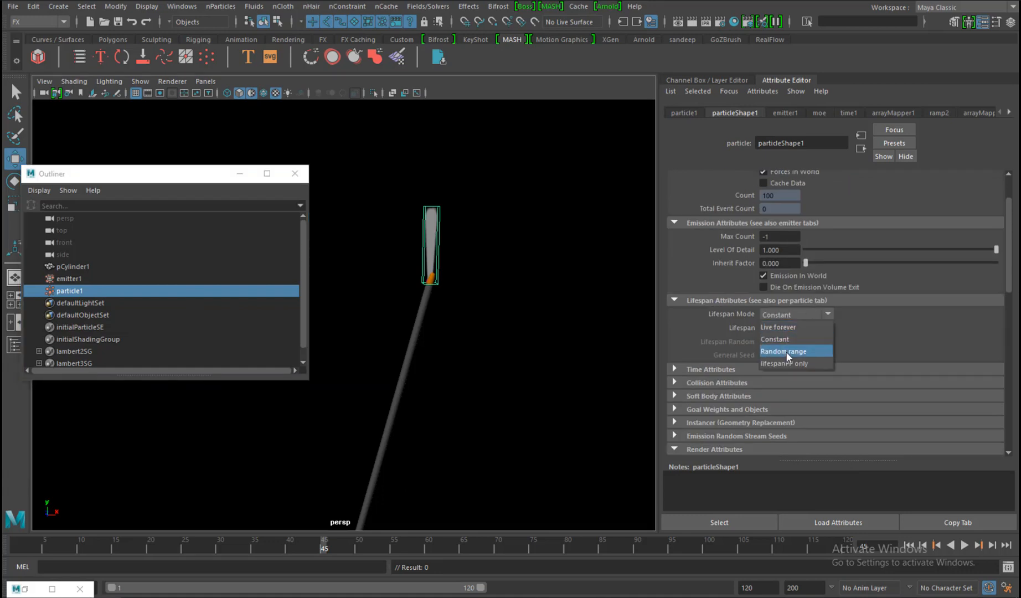
click(786, 350)
click(789, 329)
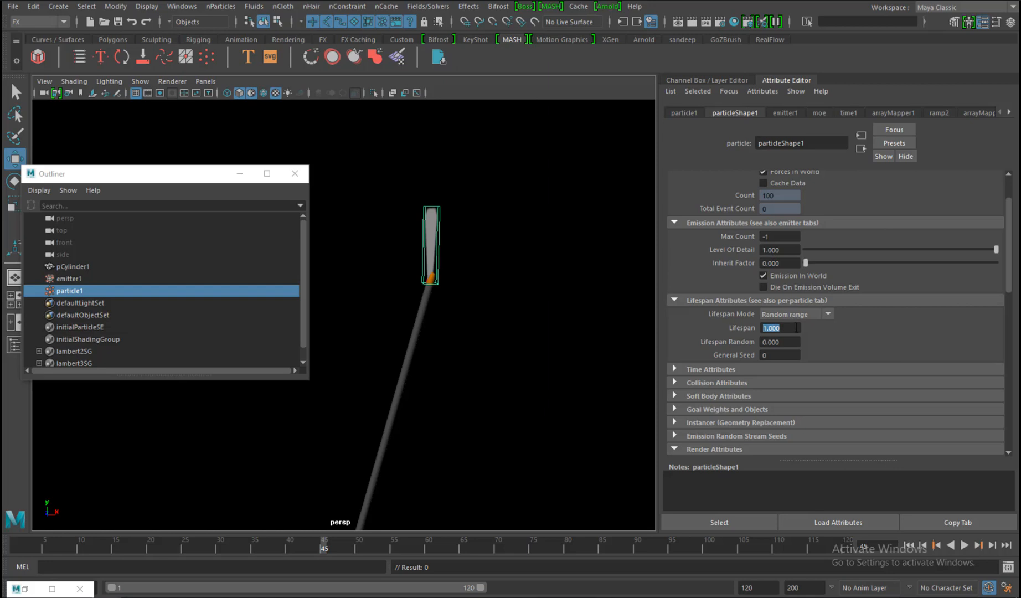
text(5)
click(789, 329)
text(4)
key(Tab)
text(5)
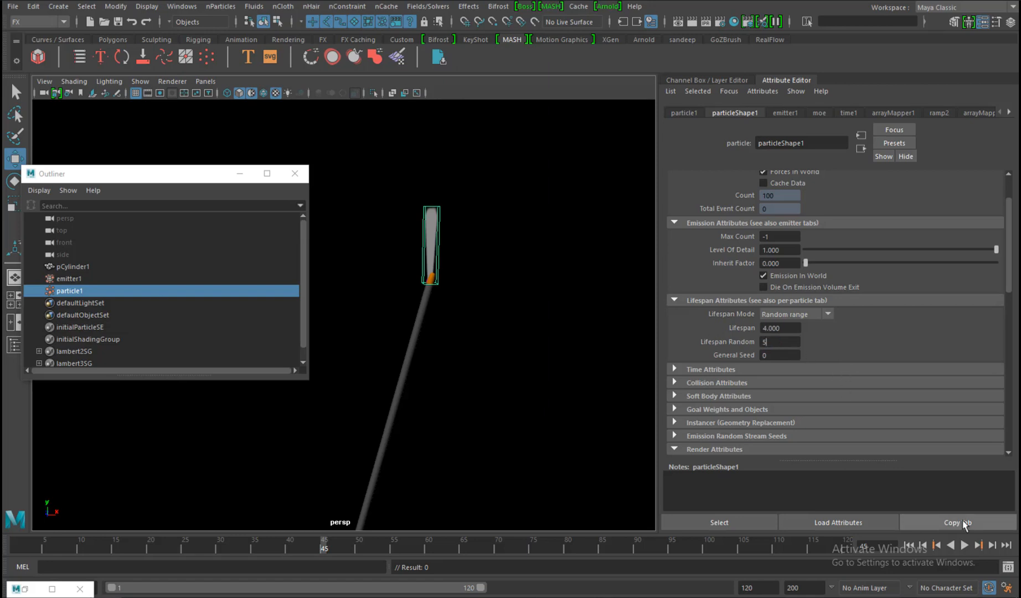
Replay the simulation from the first frame and inspect the height of the smoke column.
click(909, 546)
click(964, 545)
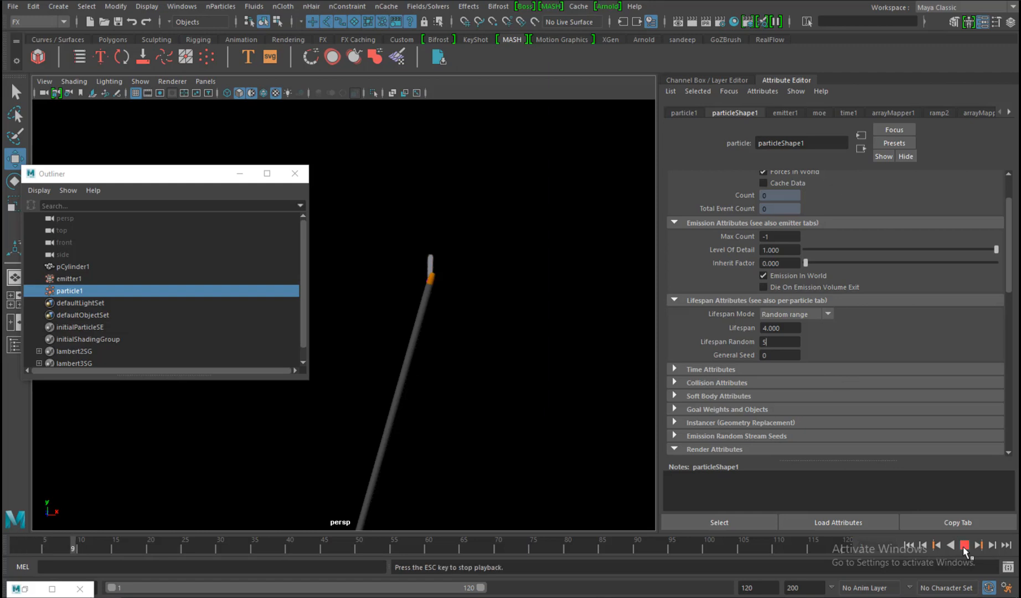
click(964, 545)
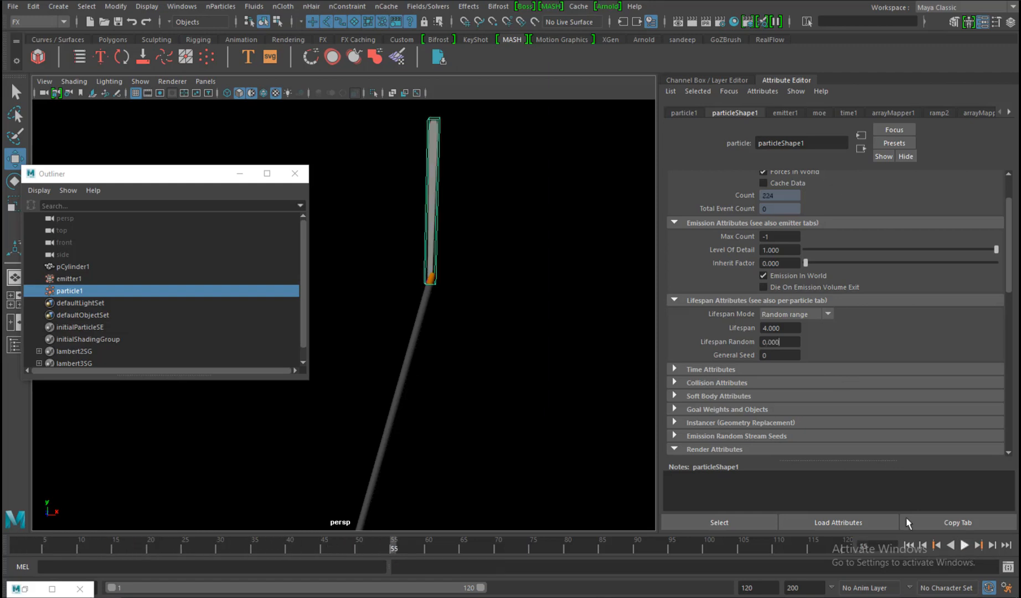
alt+drag(586, 255, 540, 285)
click(540, 284)
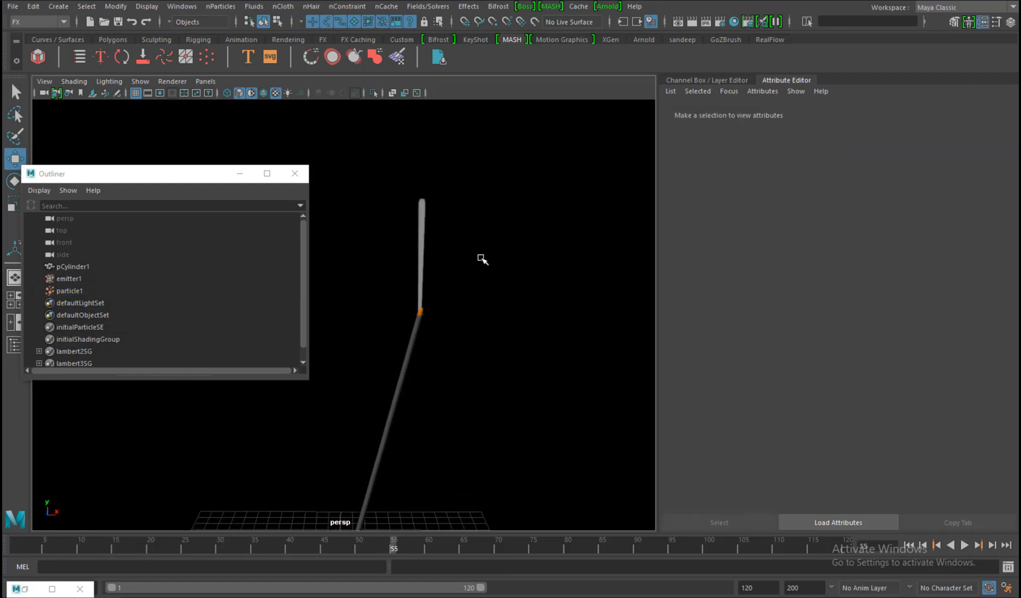
alt+drag(480, 260, 547, 313)
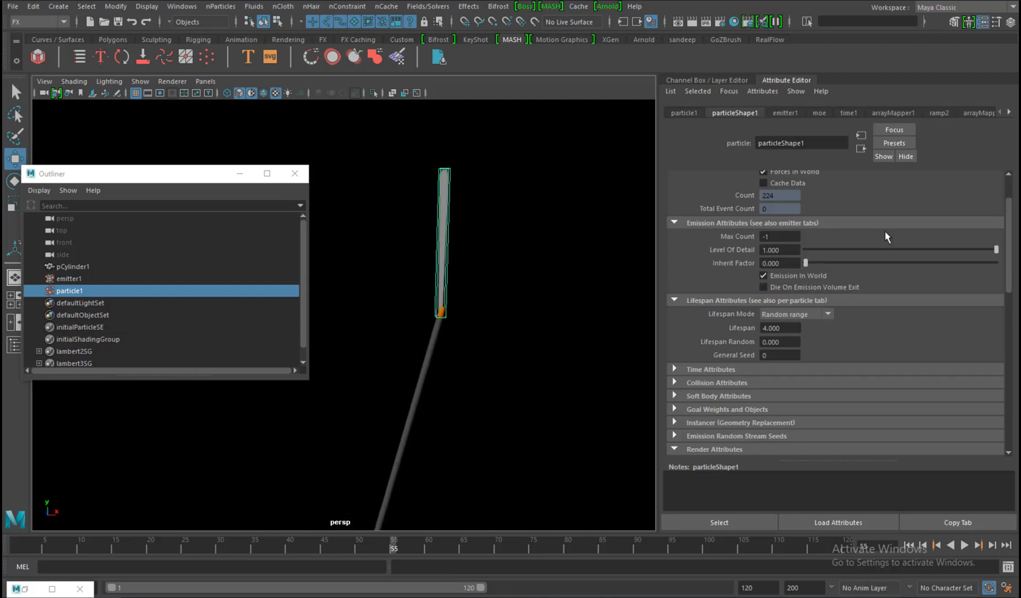
Add a per-object opacity attribute to the particles and lower their opacity to 0.170.
drag(1004, 267, 1008, 402)
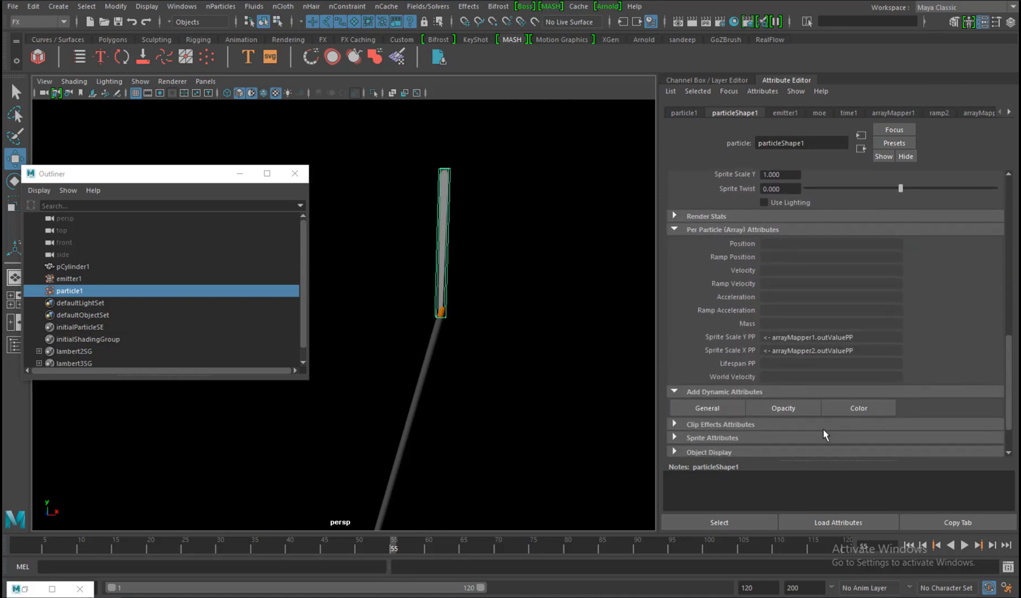
click(789, 410)
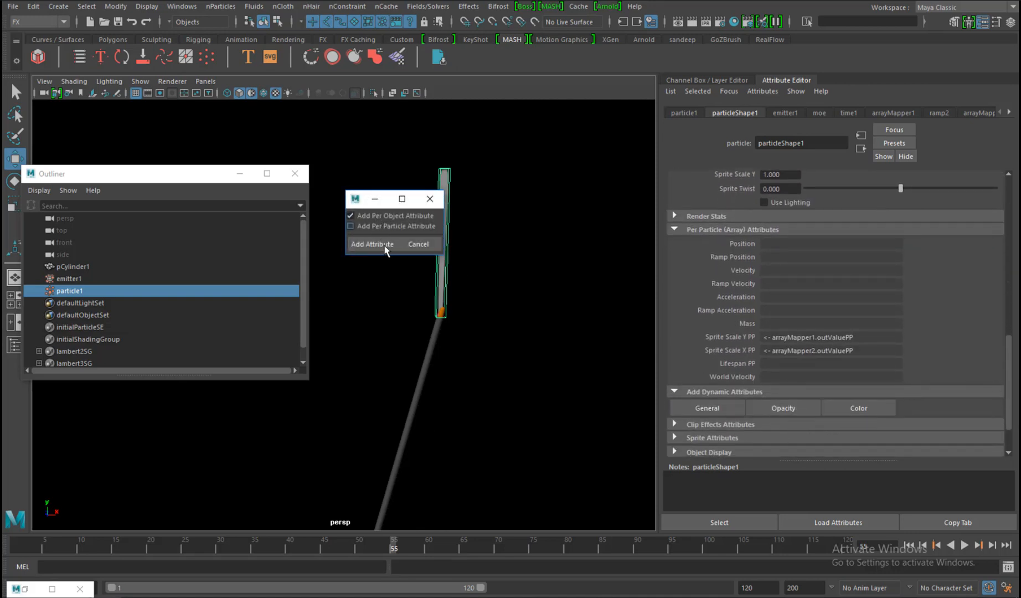
click(387, 244)
drag(1005, 387, 1005, 338)
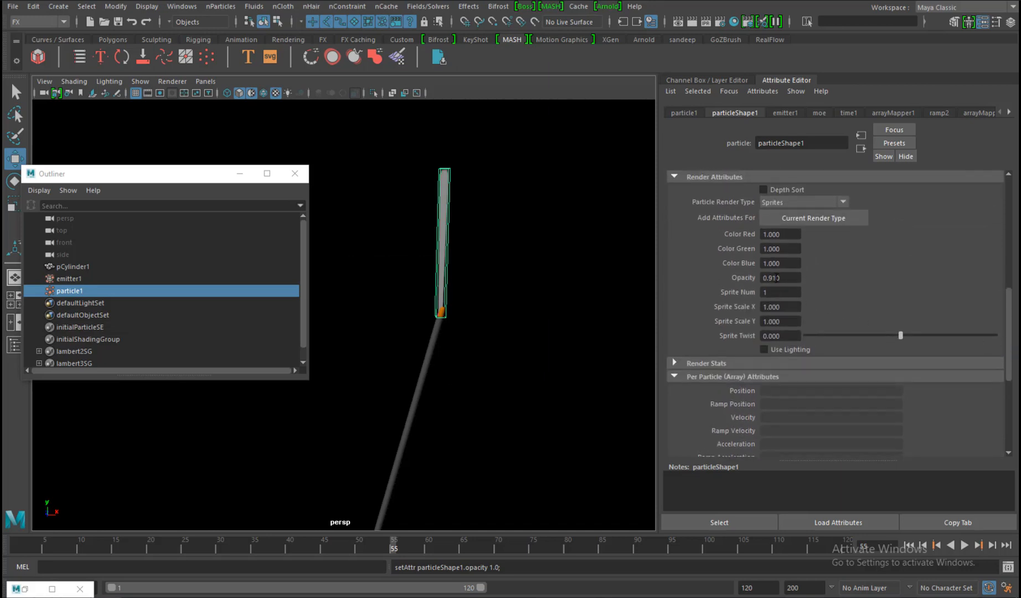
alt+middle_drag(595, 264, 589, 269)
click(586, 269)
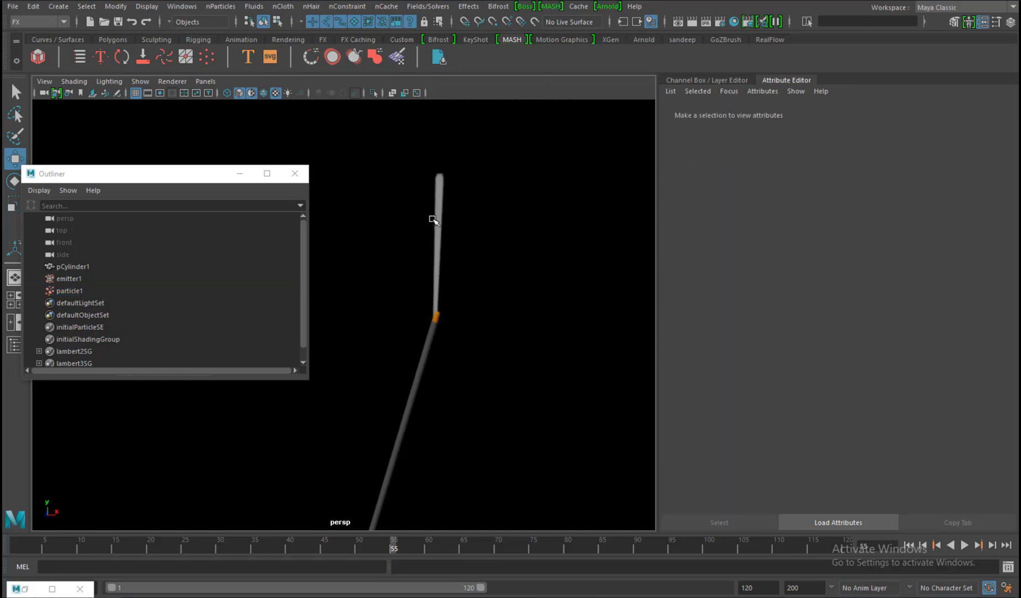
click(439, 218)
ctrl+drag(783, 276, 763, 276)
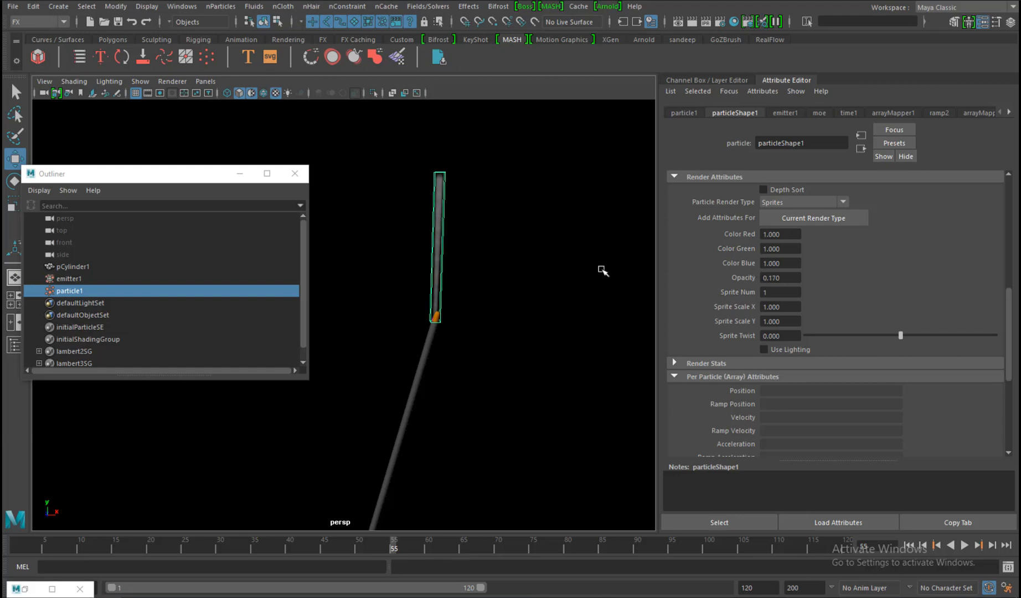
Move the emitter onto the orange tip of the stick, at about Y 19.325 and Z 0.097.
click(554, 262)
alt+drag(554, 262, 474, 221)
click(474, 221)
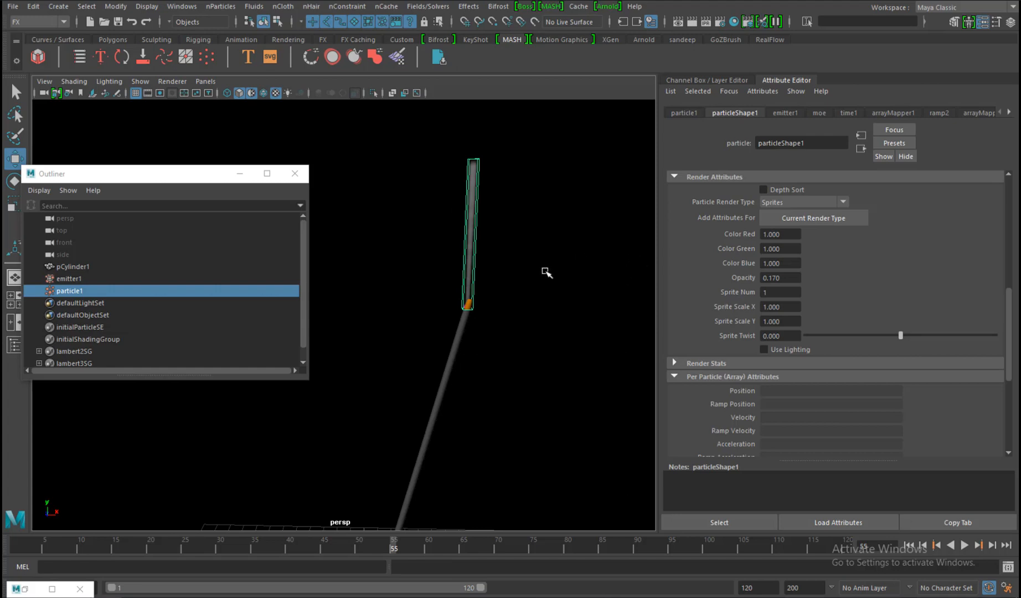
alt+drag(547, 271, 565, 307)
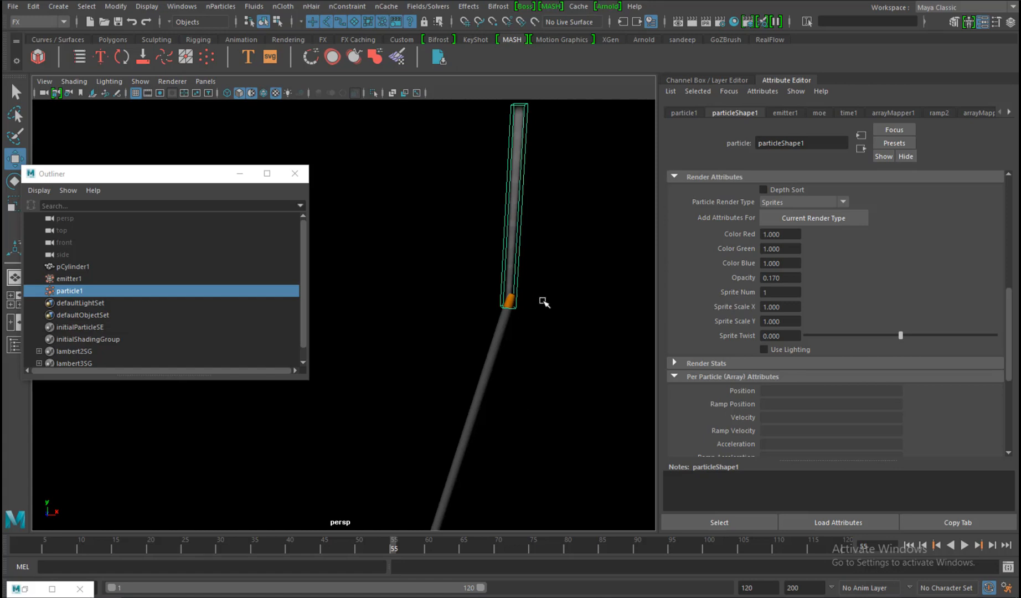
click(543, 302)
alt+drag(522, 279, 526, 340)
click(84, 279)
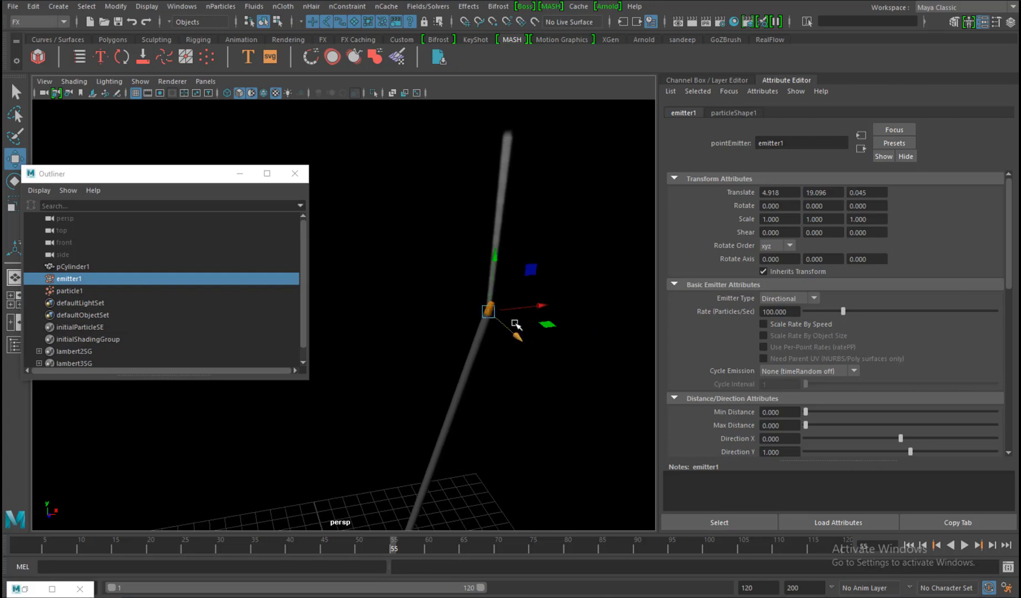
drag(493, 283, 494, 278)
drag(515, 328, 514, 324)
alt+drag(545, 349, 514, 327)
alt+right_drag(532, 332, 642, 362)
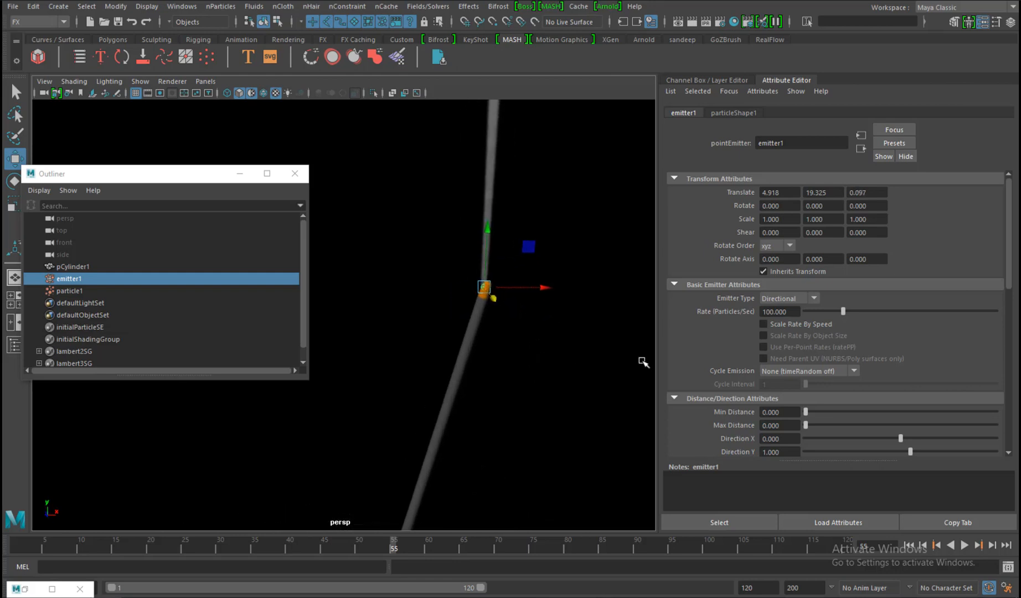
Lighten the start color of the particles' Sprite Scale Y PP ramp to a lighter gray.
click(69, 291)
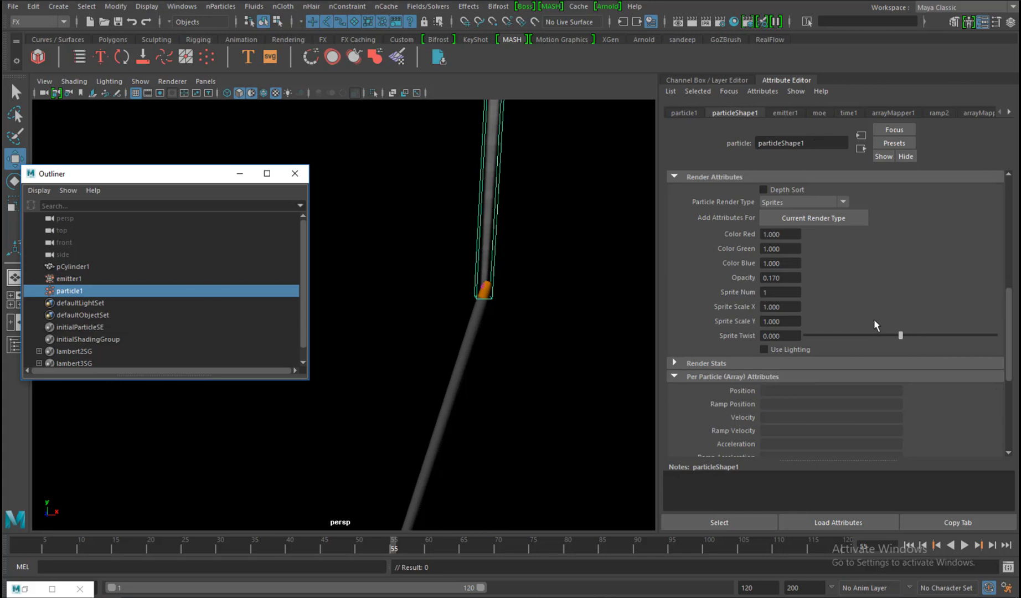
scroll(874, 324, down, 5)
right_click(842, 279)
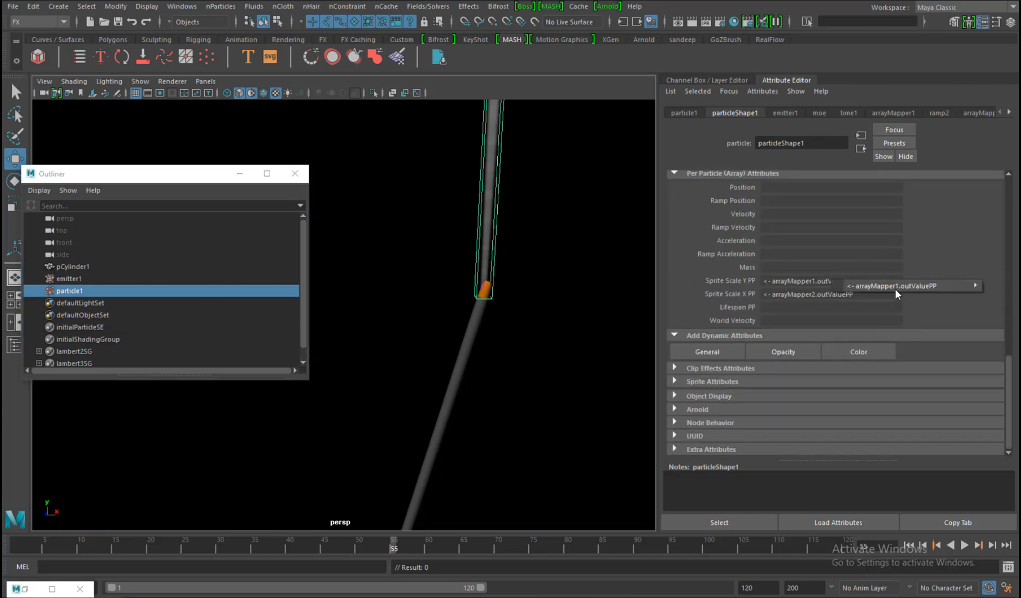
mouse_move(894, 286)
click(771, 284)
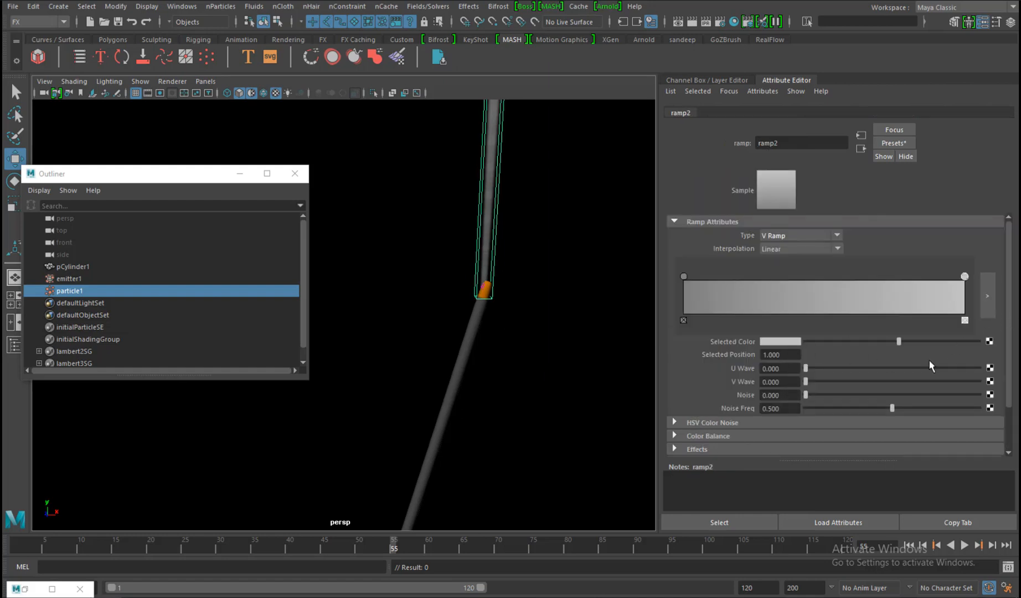
click(684, 277)
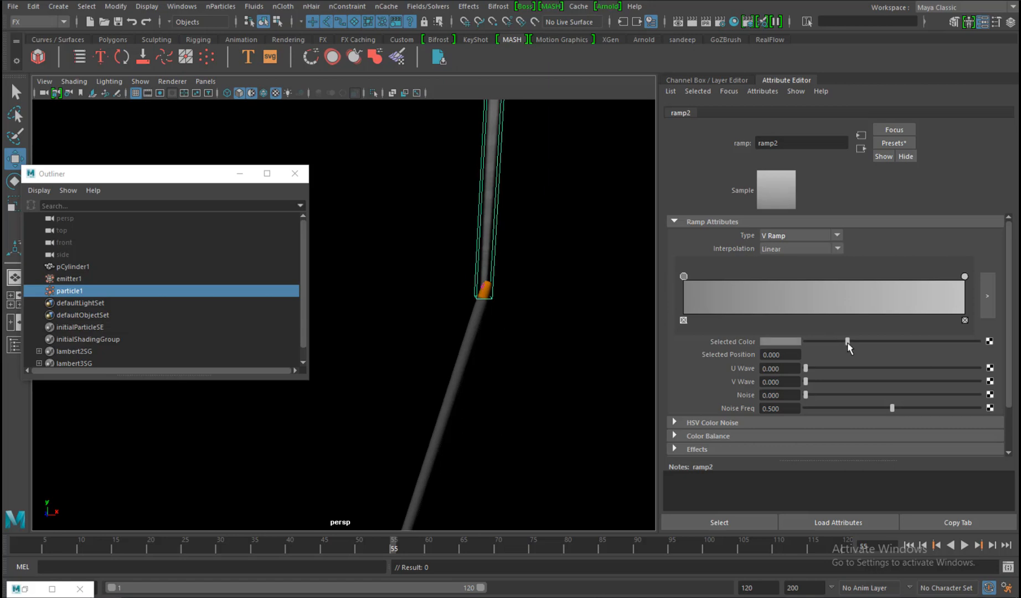
drag(852, 348, 852, 347)
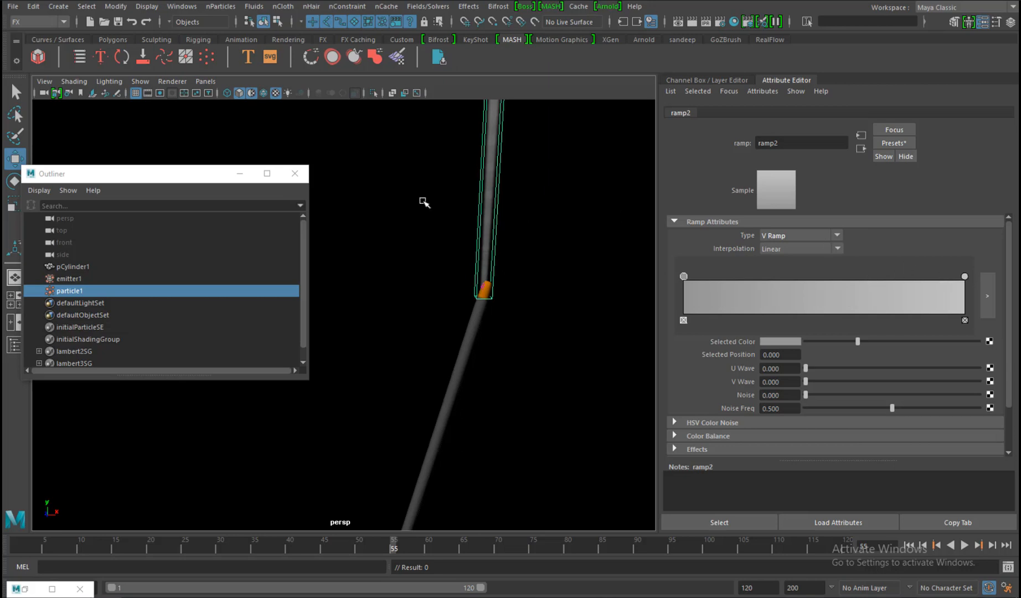
Lighten the start color of the Sprite Scale X PP ramp to light gray and replay the simulation from the first frame.
right_click(803, 293)
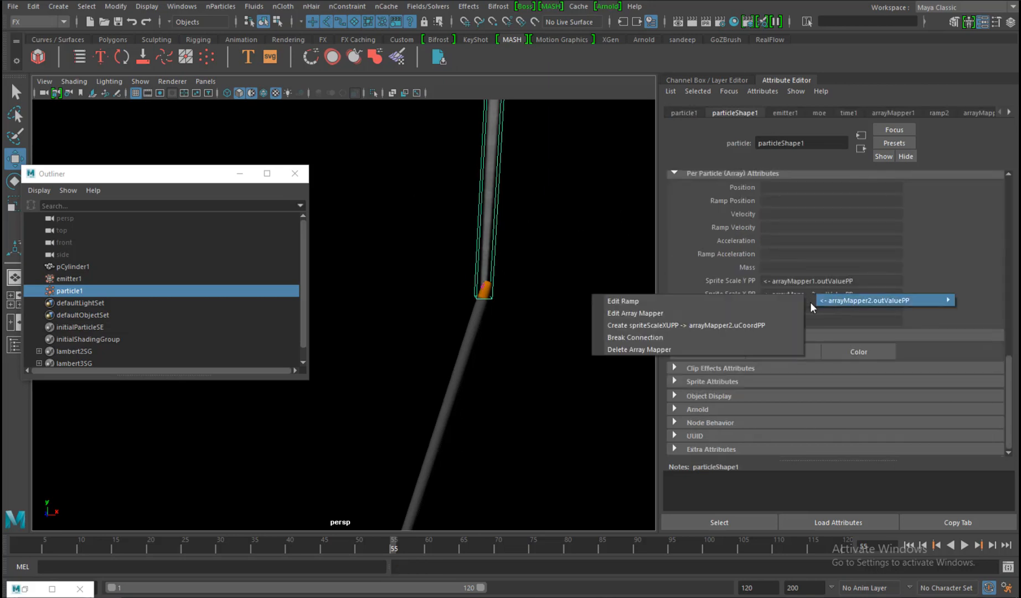
click(753, 303)
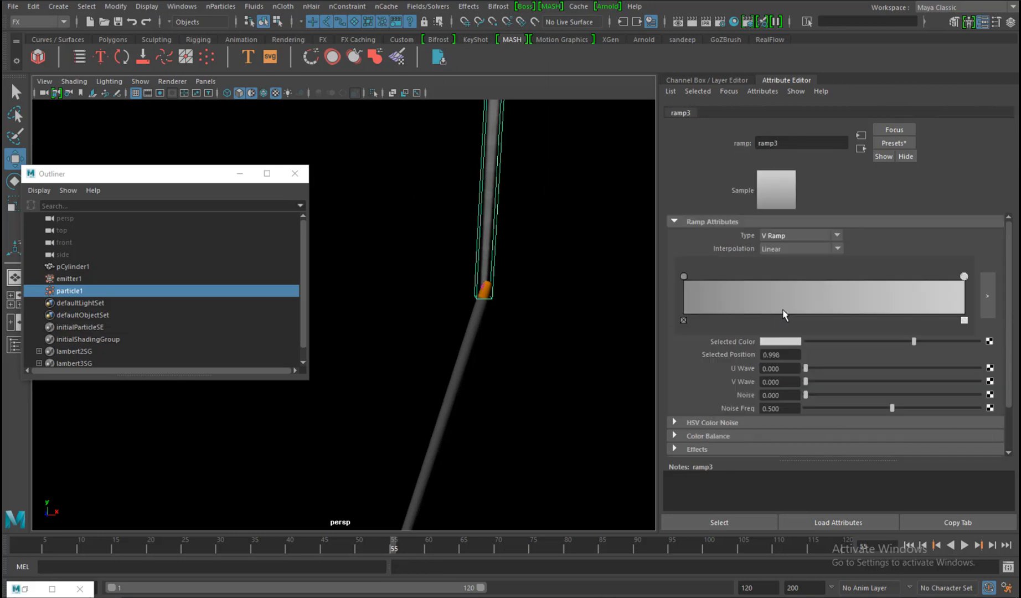
click(684, 278)
drag(832, 341, 864, 341)
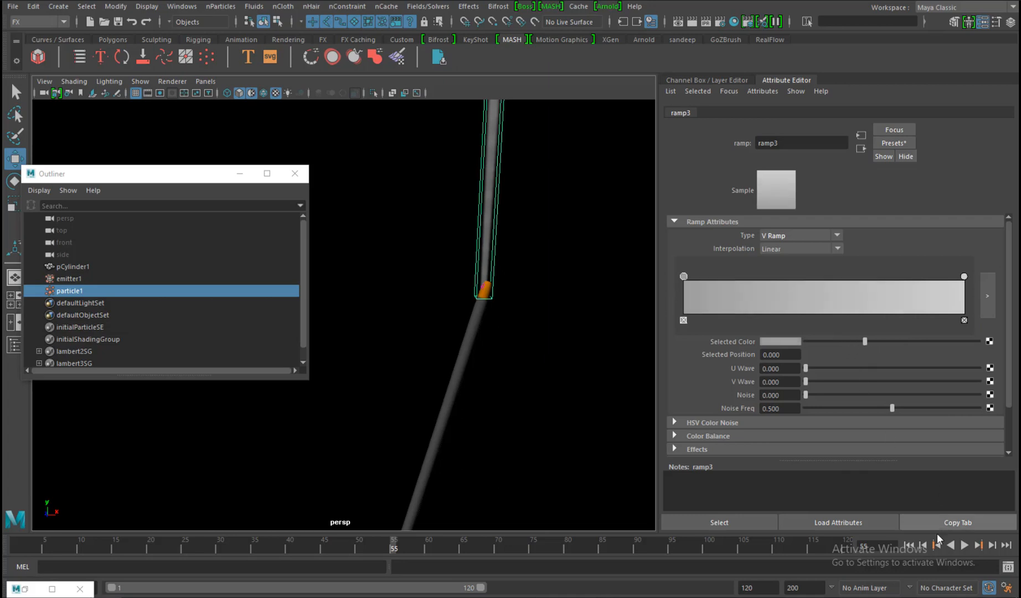
click(910, 545)
click(963, 546)
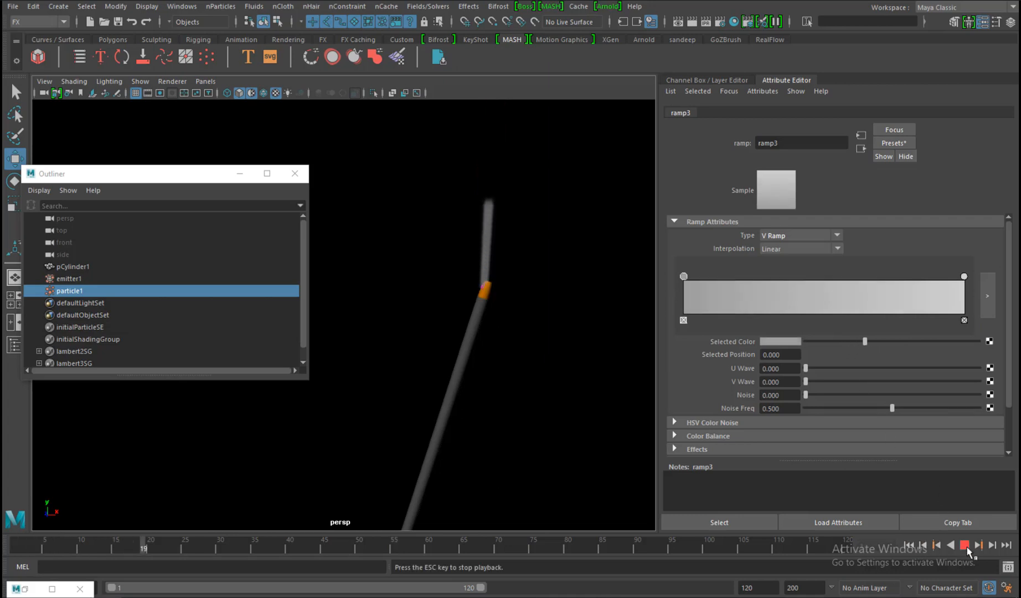
click(965, 546)
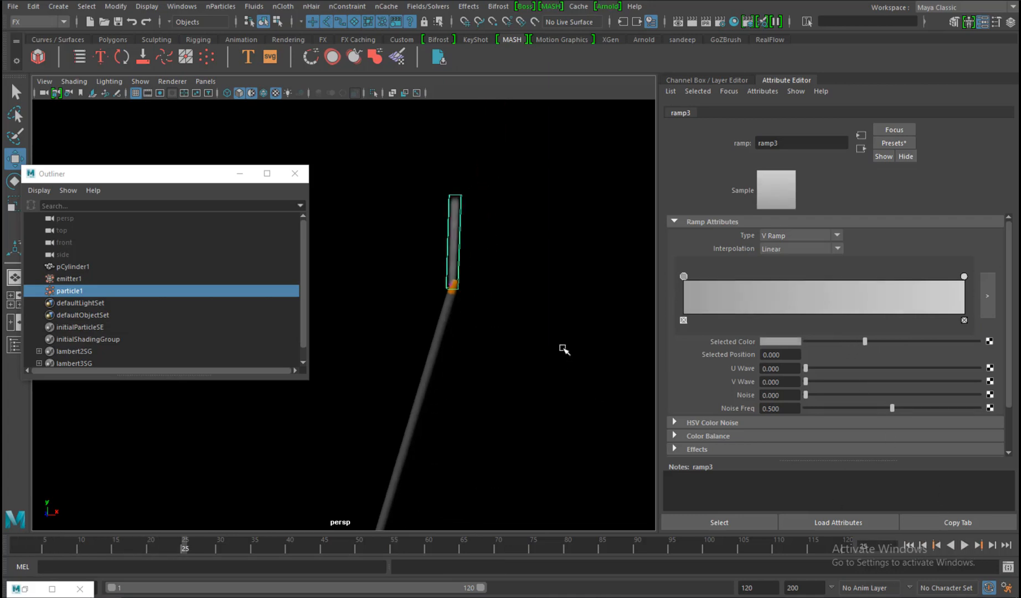
Nudge the emitter to X 5.001 and Y 19.389 at the stick's tip, and replay the simulation from the first frame.
click(72, 278)
drag(516, 284, 518, 285)
drag(455, 237, 455, 235)
click(908, 546)
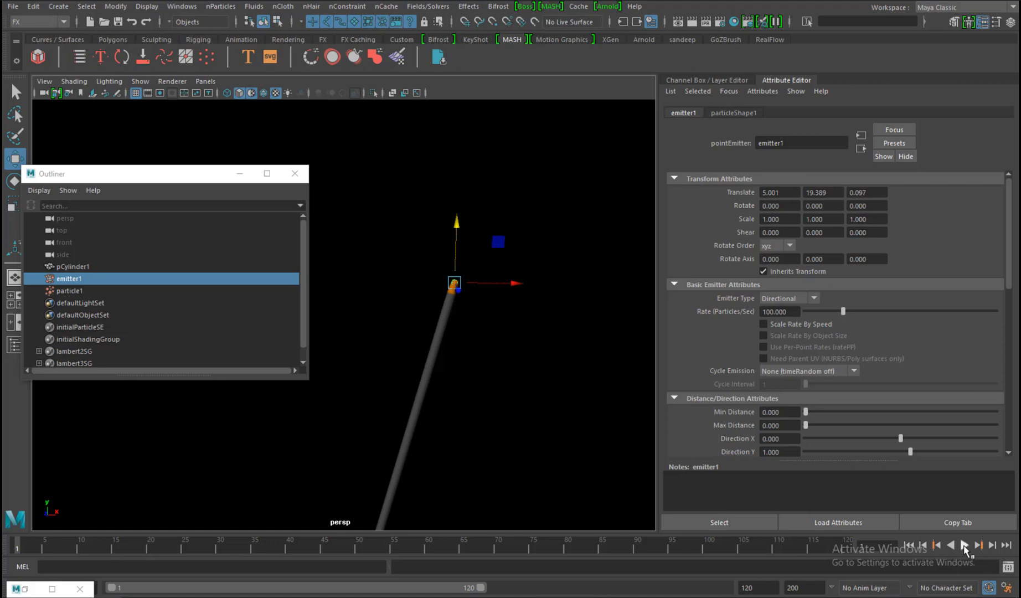
click(964, 546)
click(964, 546)
Shift the emitter along Z to 0.008 so it centers on the orange tip, and replay the simulation.
alt+drag(474, 347, 528, 378)
click(571, 317)
alt+drag(417, 216, 526, 305)
click(100, 277)
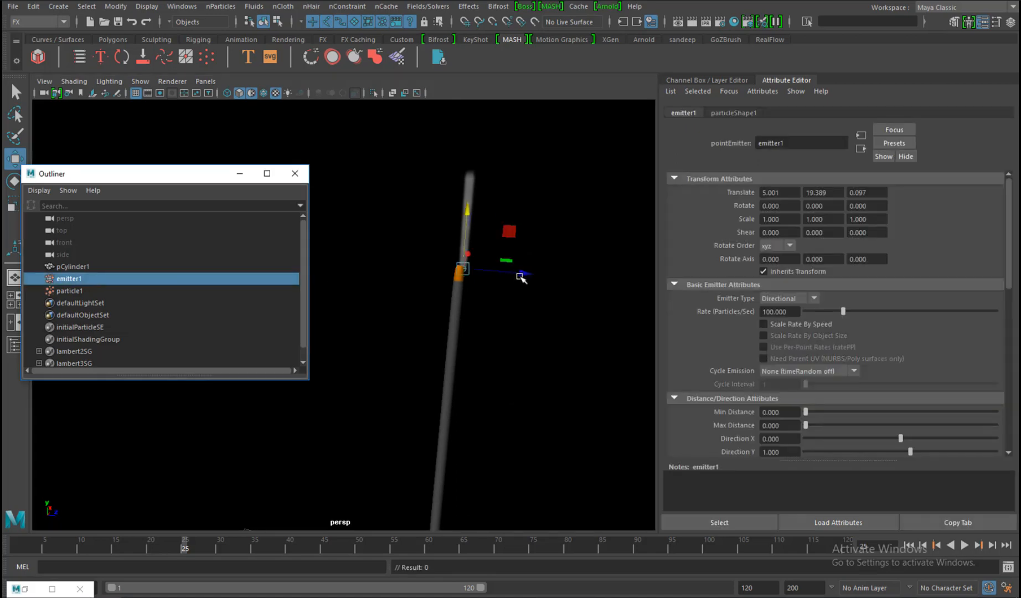
alt+drag(519, 276, 519, 345)
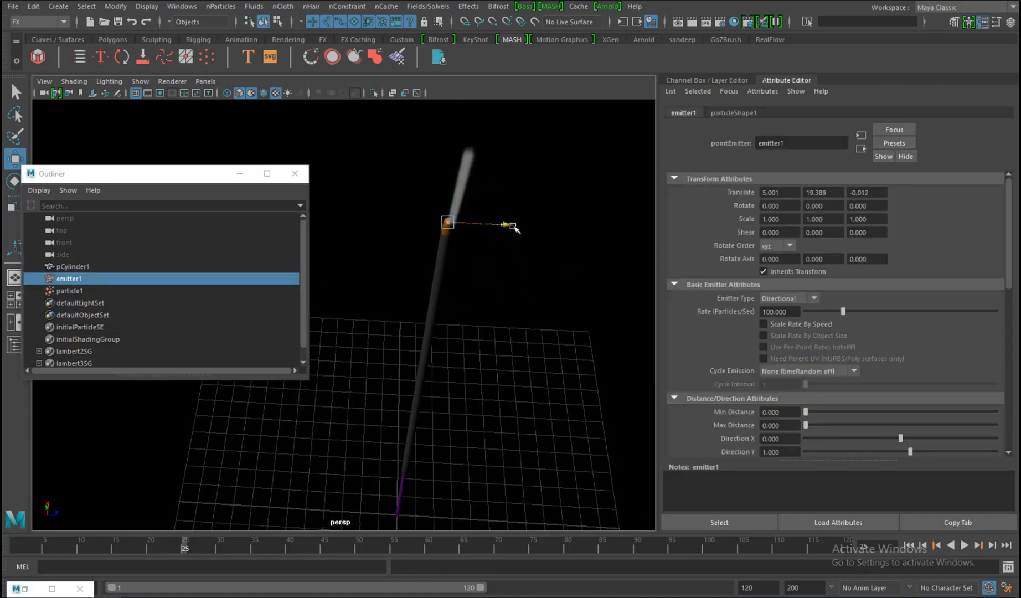
drag(513, 228, 514, 230)
click(965, 545)
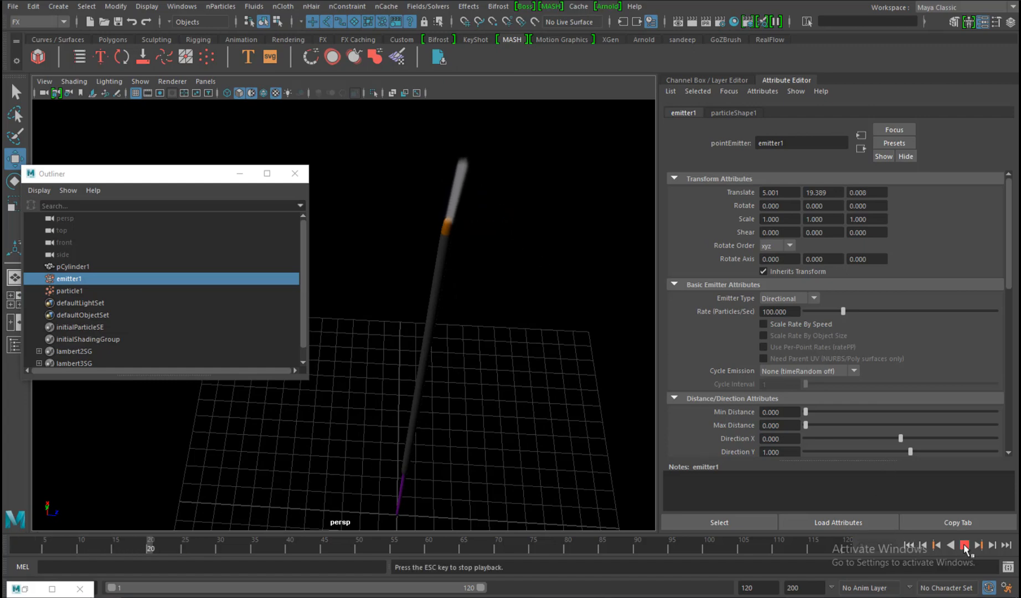
Shift the emitter along Z to -0.009 and replay the simulation from the first frame.
click(964, 546)
alt+drag(543, 333, 538, 278)
click(909, 548)
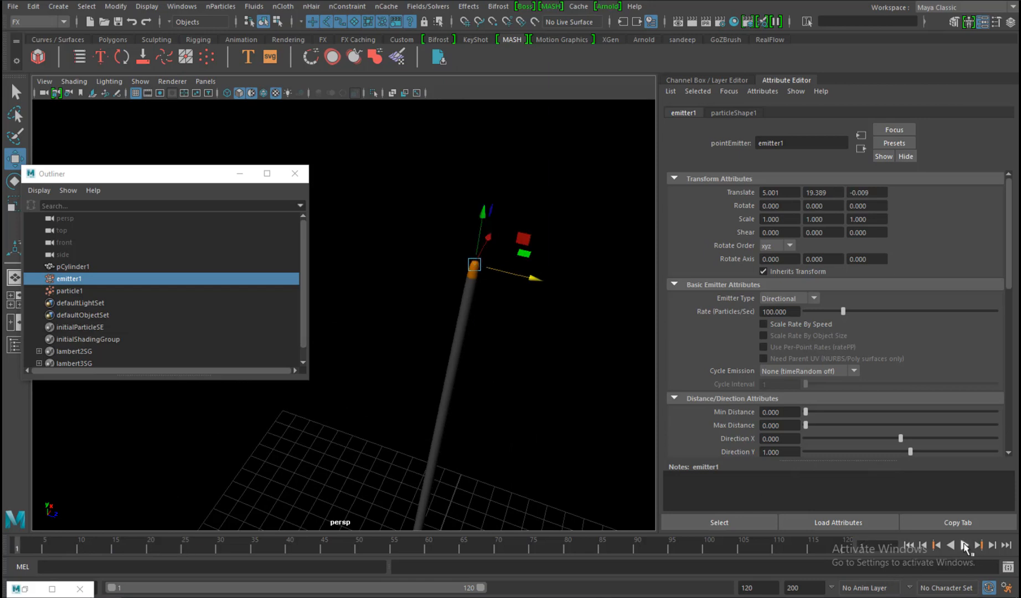
click(965, 545)
key(Escape)
alt+drag(554, 371, 453, 311)
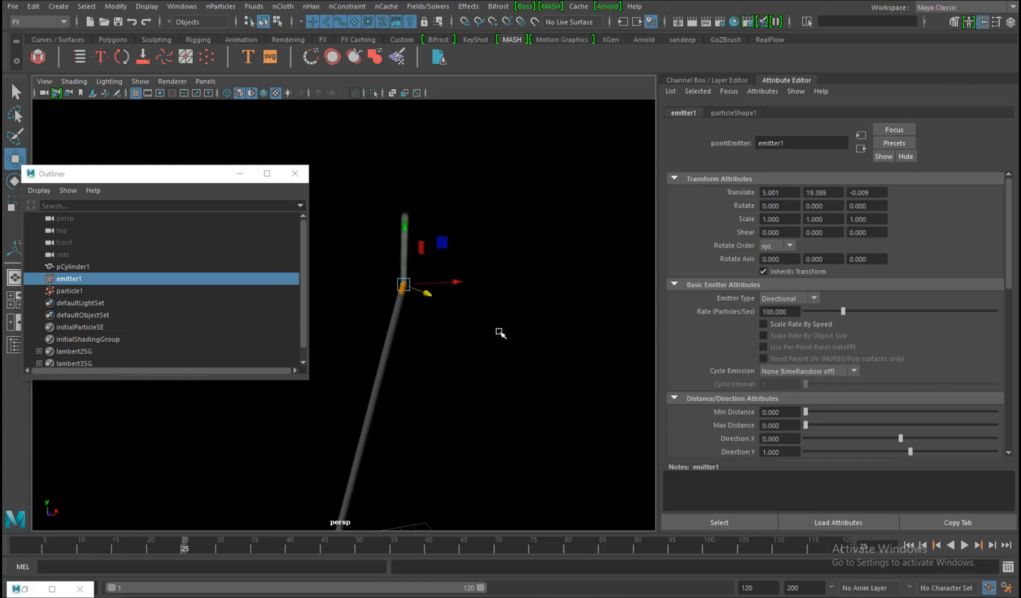
alt+right_drag(494, 332, 529, 370)
alt+middle_drag(558, 302, 559, 312)
Add a Turbulence field to the smoke particles and replay the simulation from the first frame.
click(437, 230)
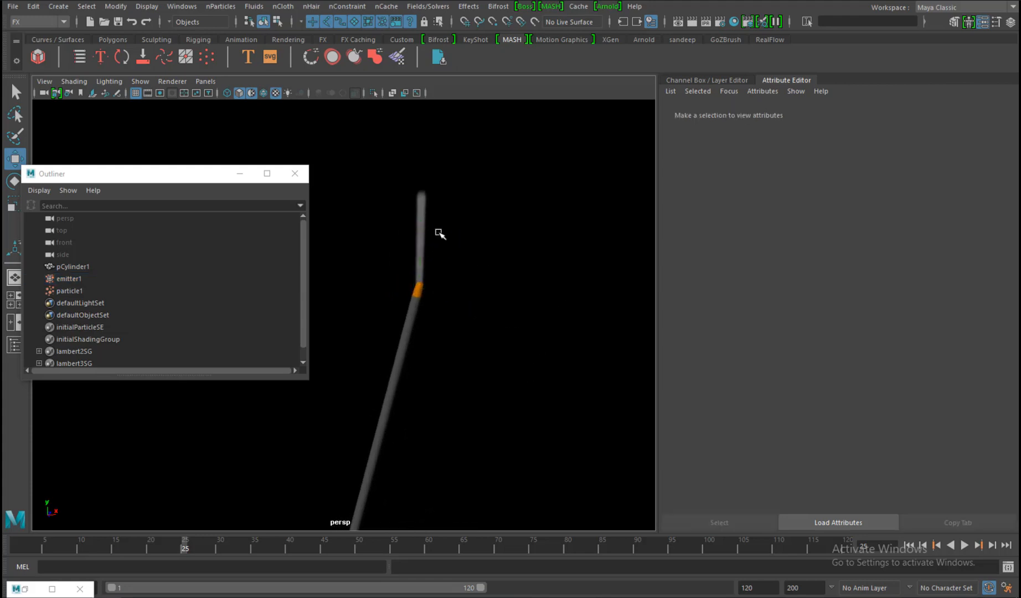
drag(401, 211, 501, 255)
alt+drag(515, 301, 430, 279)
click(555, 305)
click(404, 250)
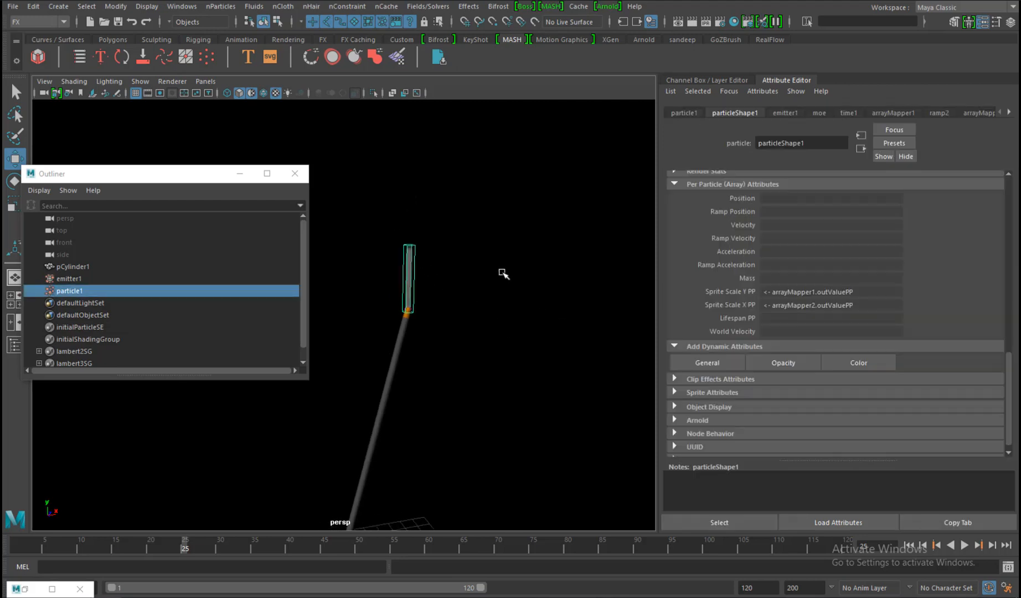
click(437, 6)
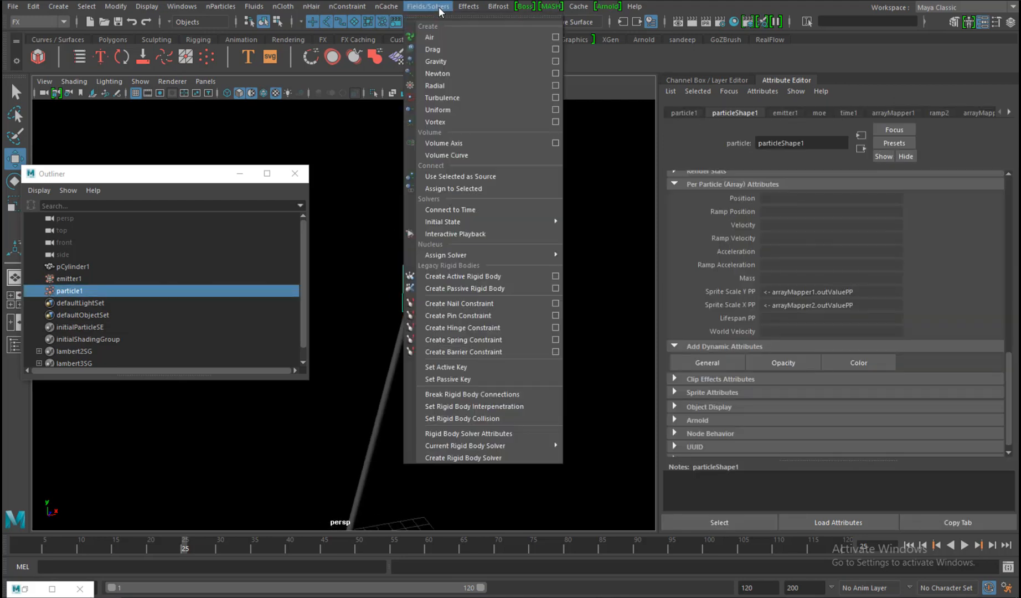
click(444, 98)
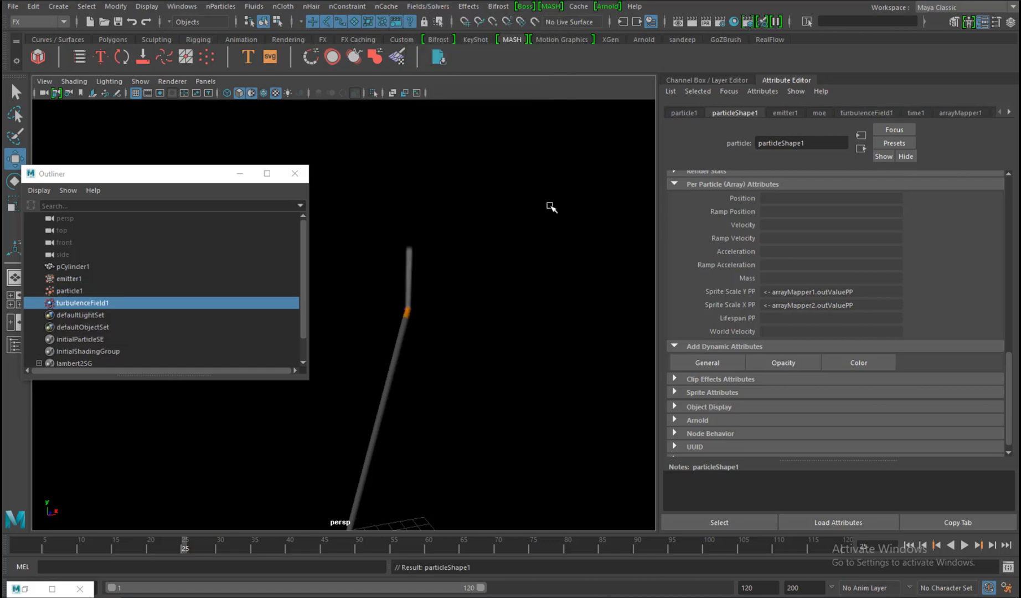
click(921, 546)
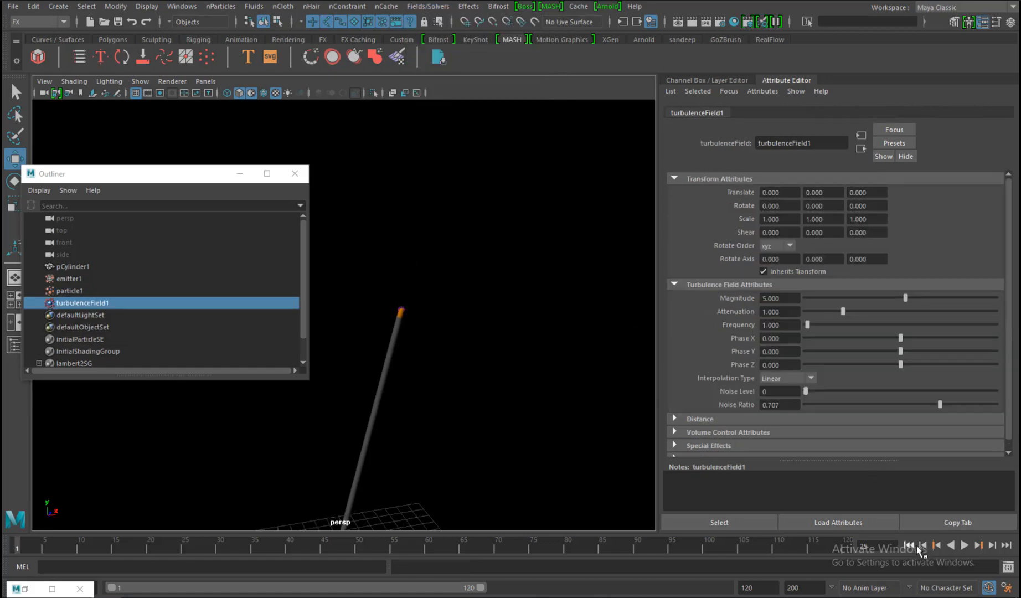
click(964, 545)
click(964, 546)
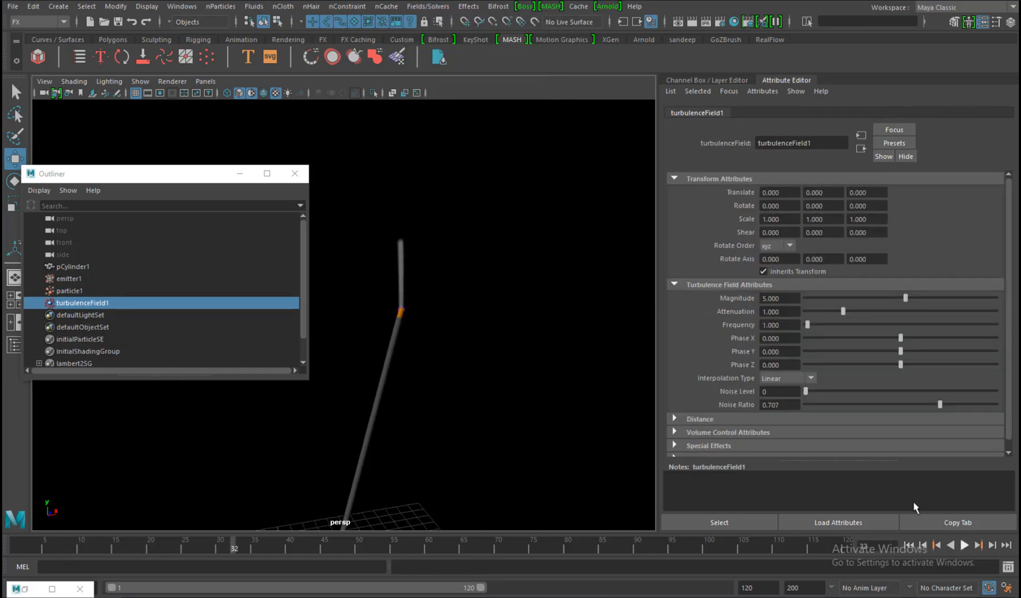
Set the turbulence field's Attenuation to 0 and replay the simulation from the first frame.
click(777, 299)
scroll(485, 411, up, 5)
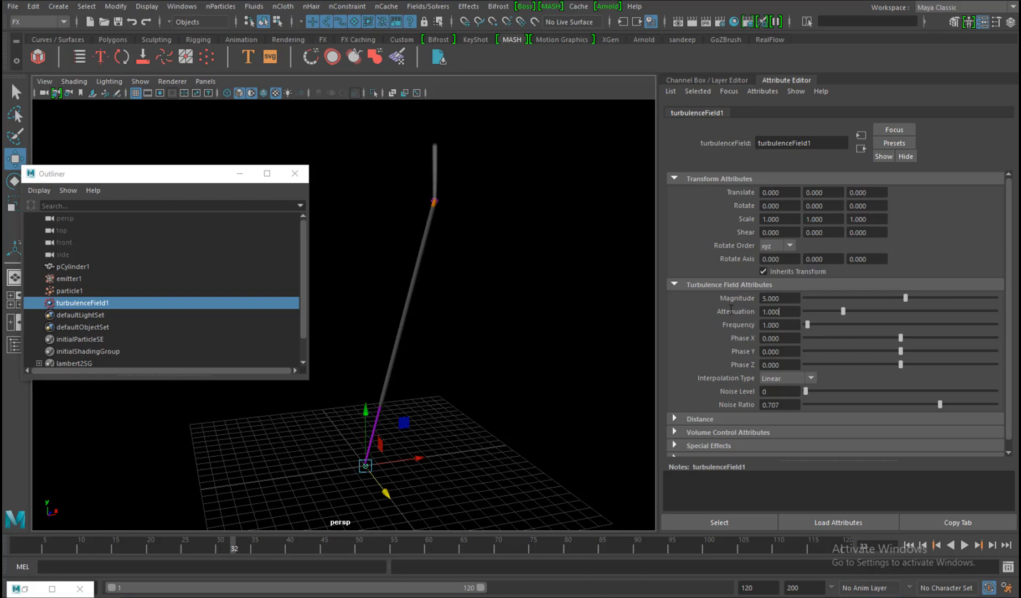
key(Return)
key(Return)
alt+middle_drag(548, 385, 545, 397)
alt+right_drag(503, 361, 544, 381)
alt+middle_drag(545, 381, 513, 384)
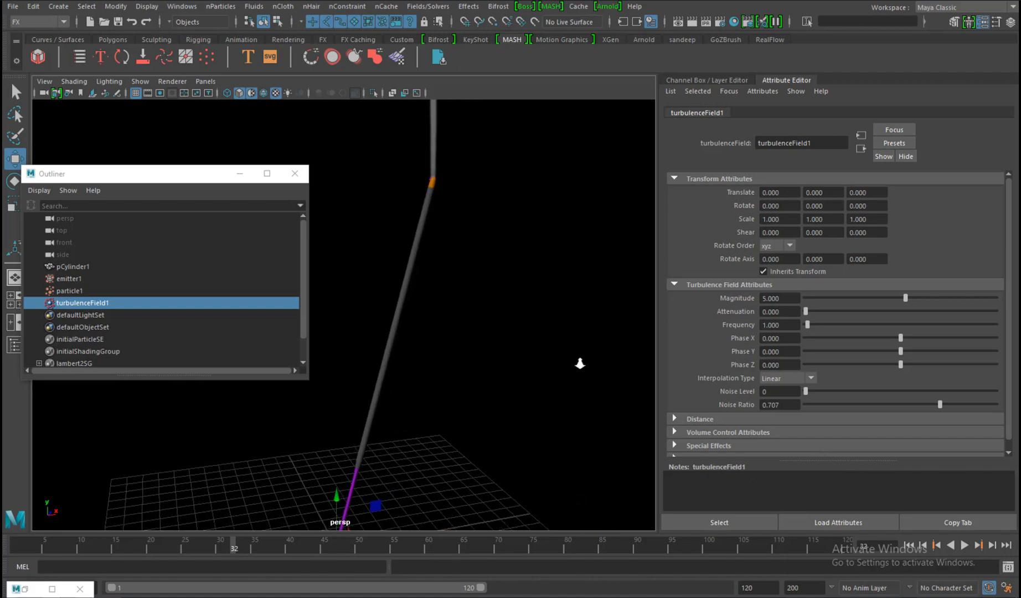
alt+right_drag(578, 363, 520, 324)
click(909, 545)
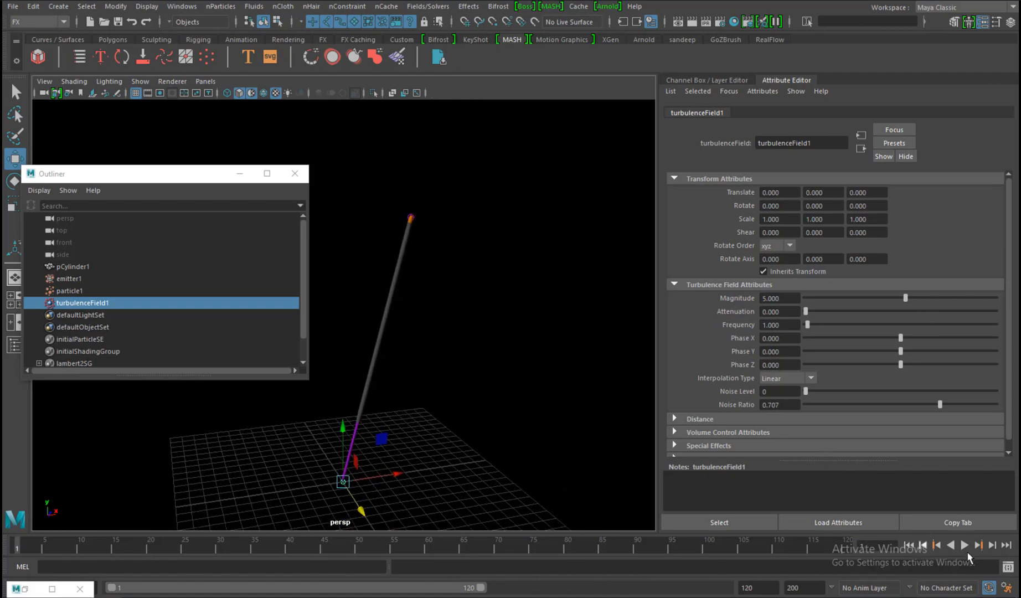
click(964, 544)
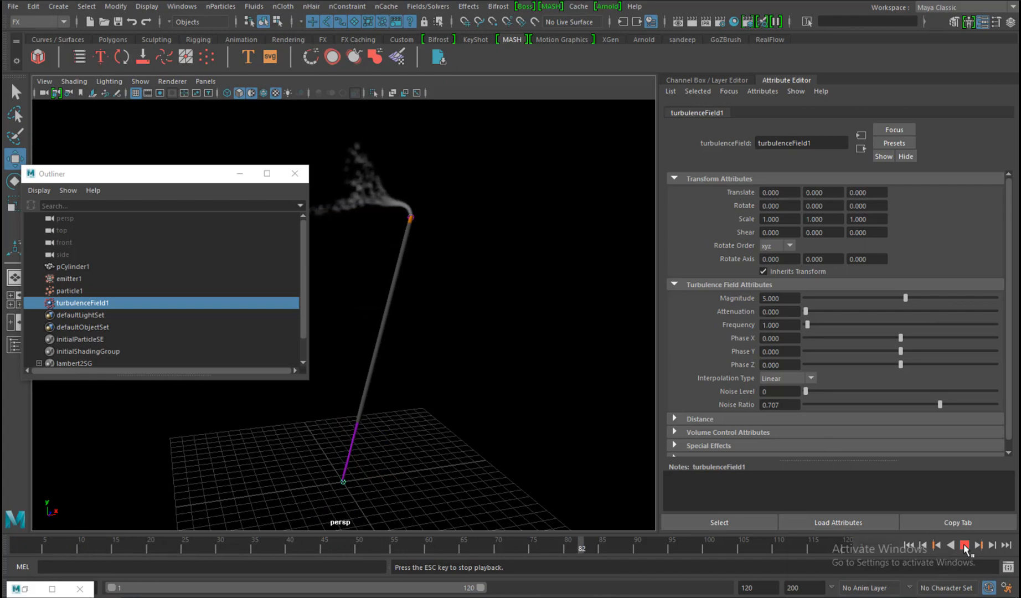
click(964, 545)
Examine the drifting smoke from several angles and review the emitter and particle shape attributes.
alt+right_drag(509, 324, 470, 281)
alt+drag(470, 280, 570, 303)
alt+middle_drag(569, 308, 540, 329)
scroll(526, 333, up, 3)
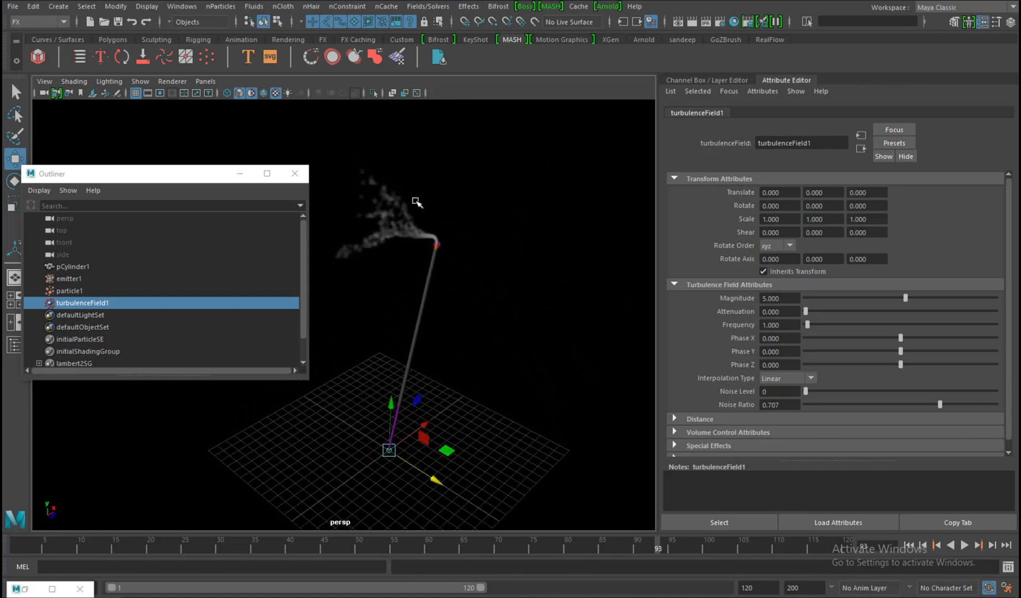
alt+drag(424, 226, 402, 265)
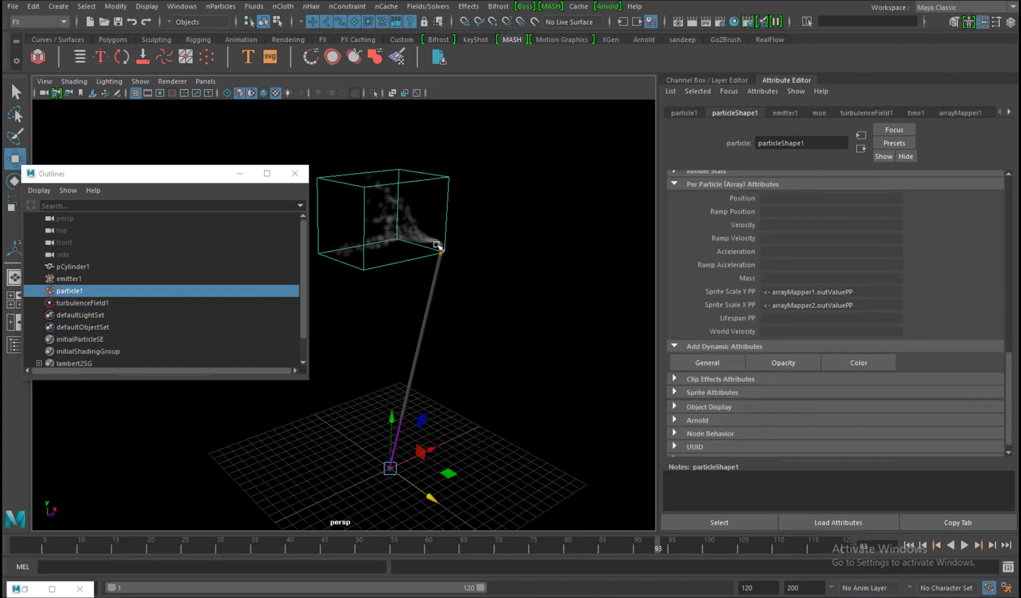
mouse_move(497, 292)
alt+mouse_down()
mouse_move(455, 251)
mouse_move(496, 271)
alt+mouse_up()
click(465, 243)
click(231, 293)
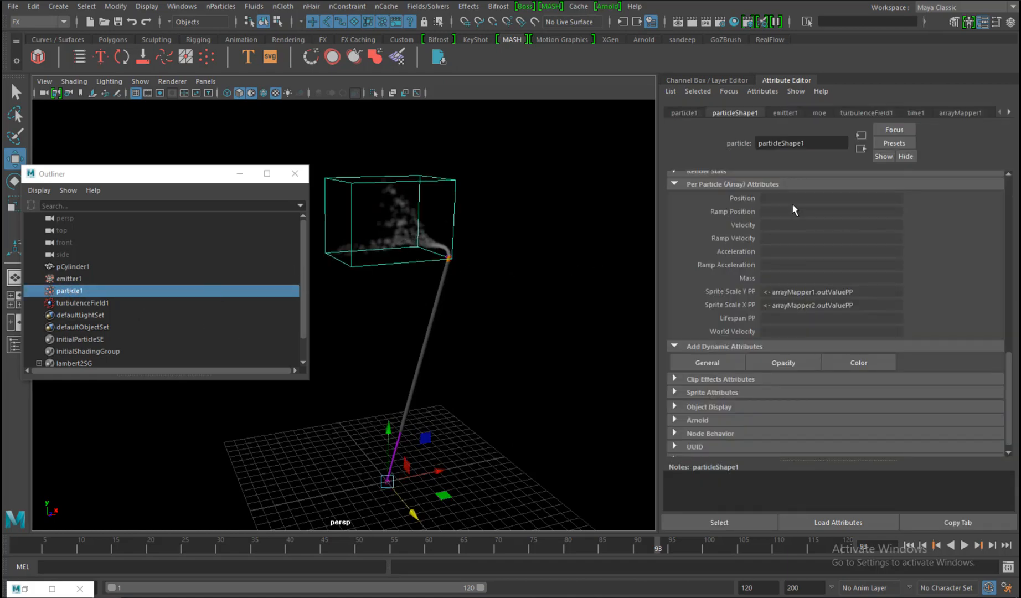
click(793, 115)
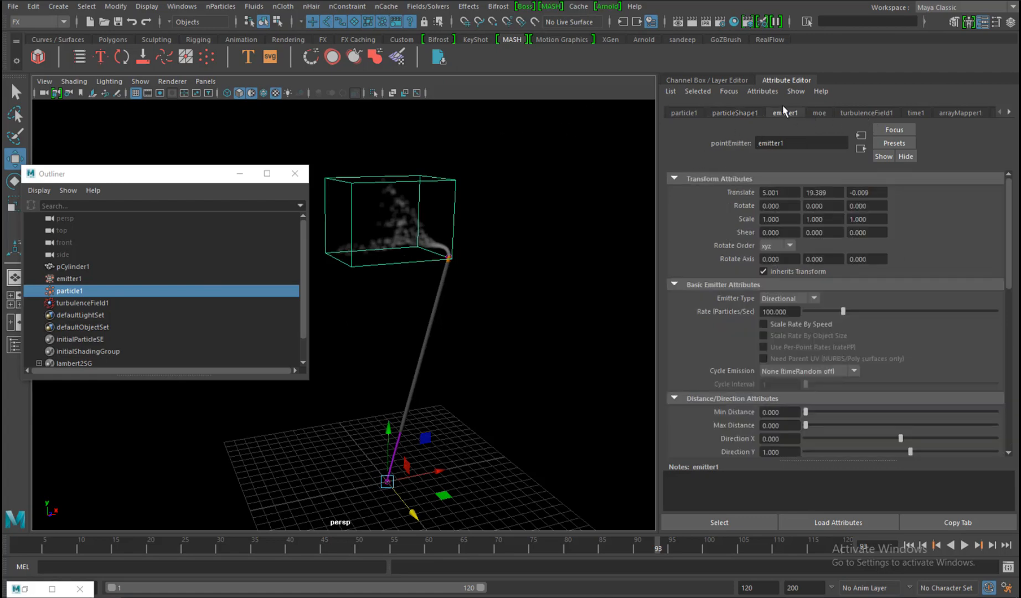
click(737, 112)
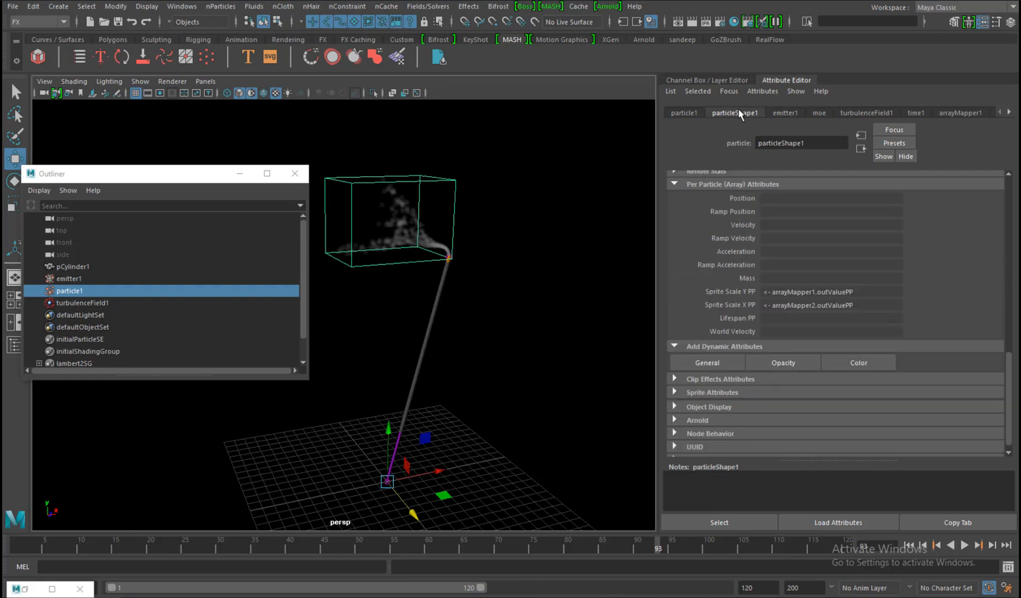
drag(1011, 378, 1009, 337)
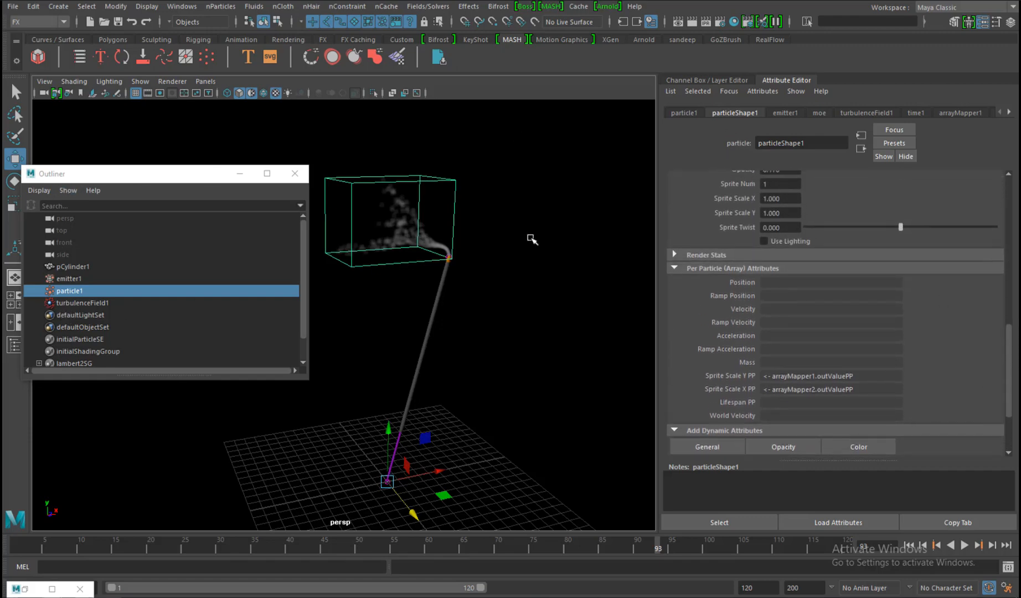
alt+middle_drag(538, 258, 531, 255)
alt+right_drag(531, 255, 480, 252)
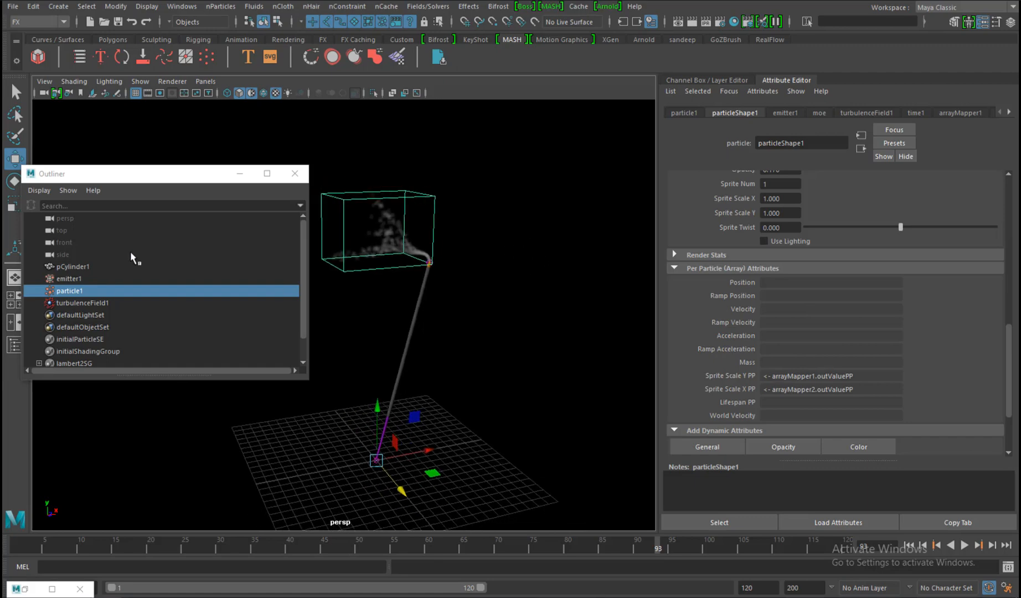
Start a new expression on the turbulence field's Phase X reading "turbulenceField1.phaseX = time;".
click(84, 302)
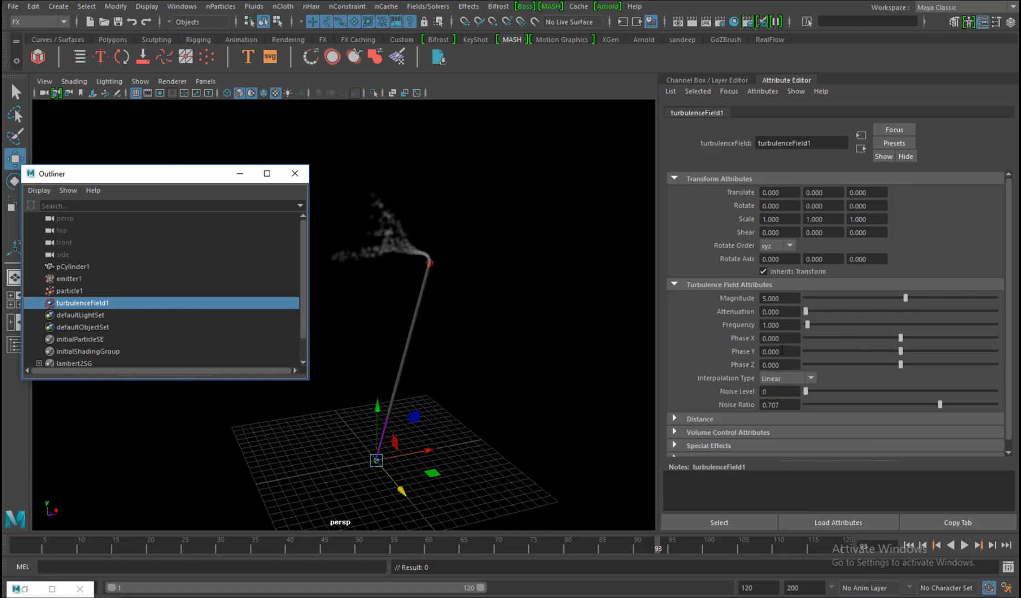
right_click(796, 340)
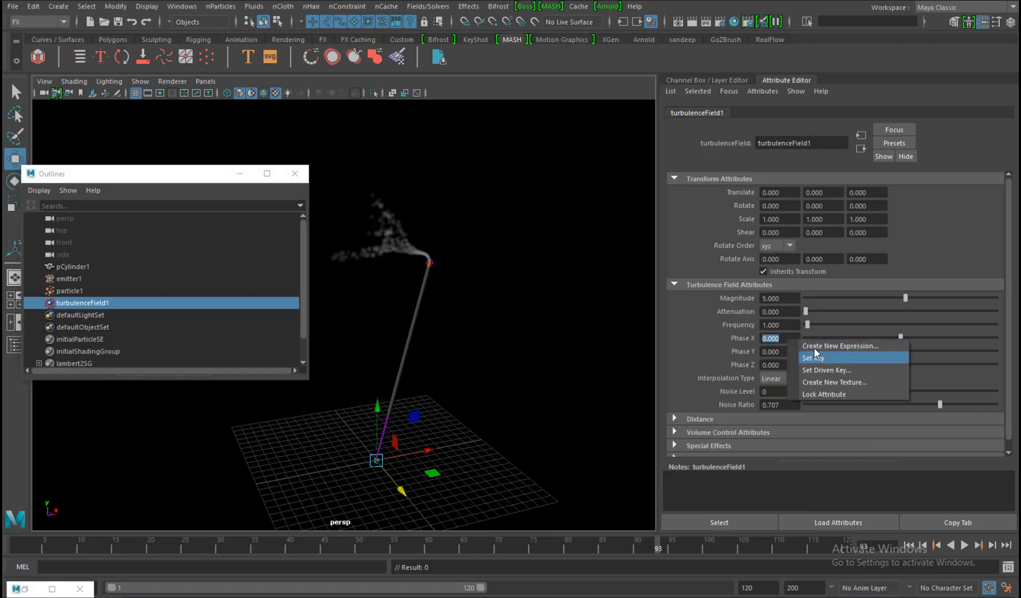
click(815, 345)
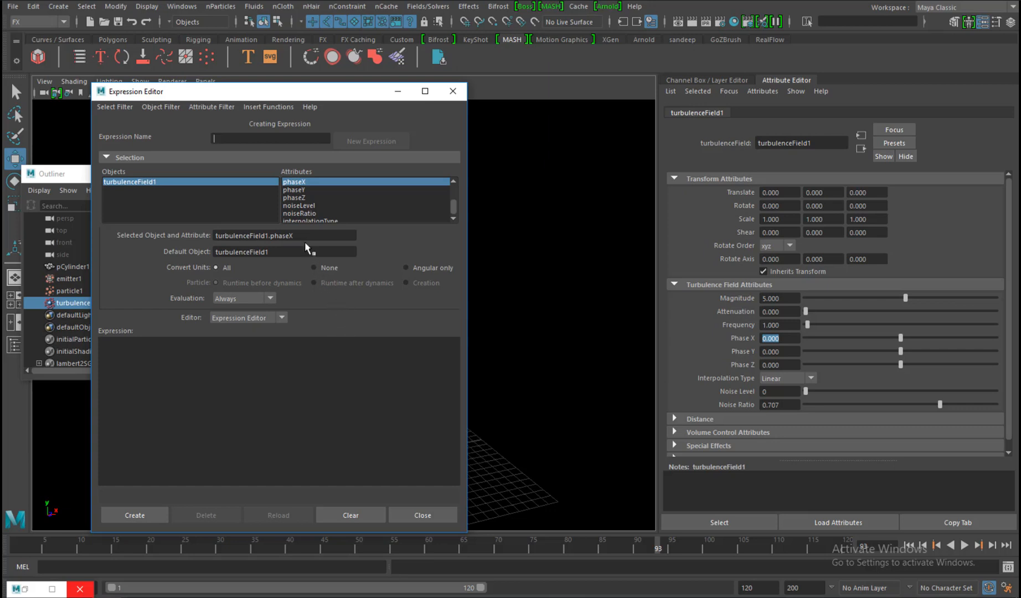
drag(304, 235, 132, 232)
drag(229, 239, 150, 353)
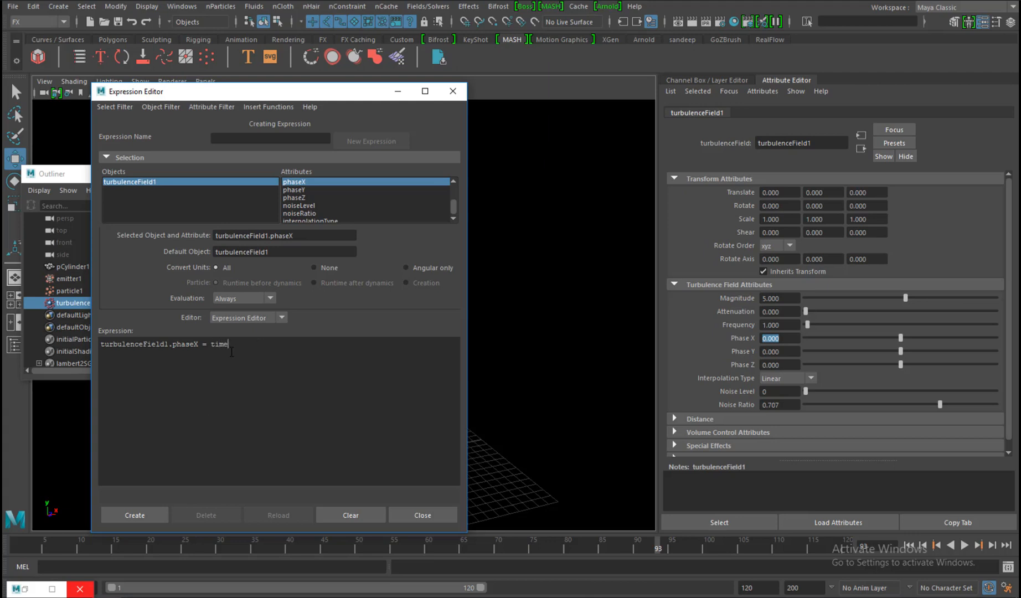
drag(295, 98, 653, 161)
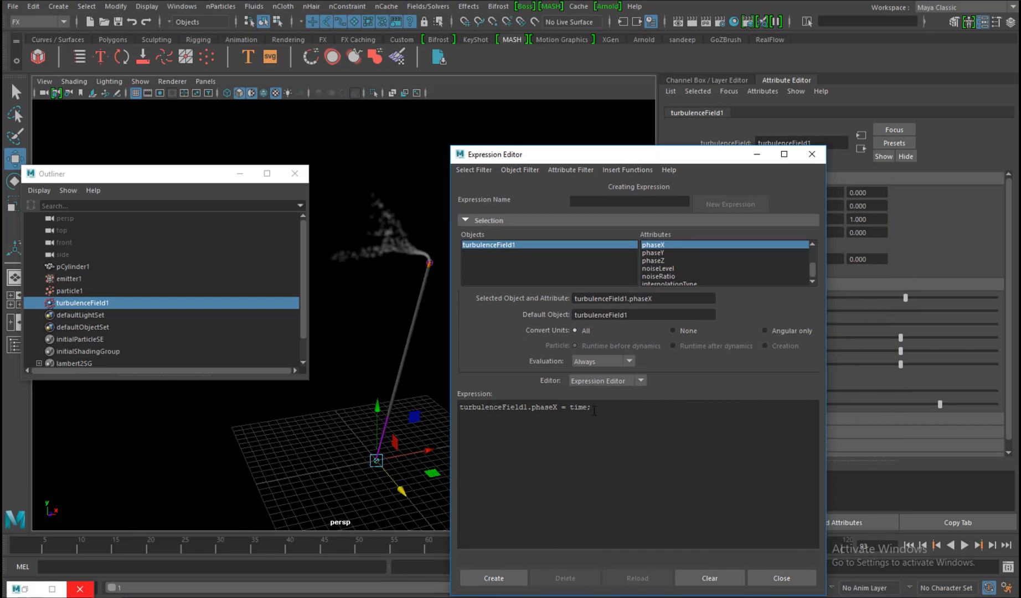
Add a second line "turbulenceField1.phaseZ = time;" based on the Phase X line and create the expression.
drag(594, 410, 479, 398)
key(ctrl+c)
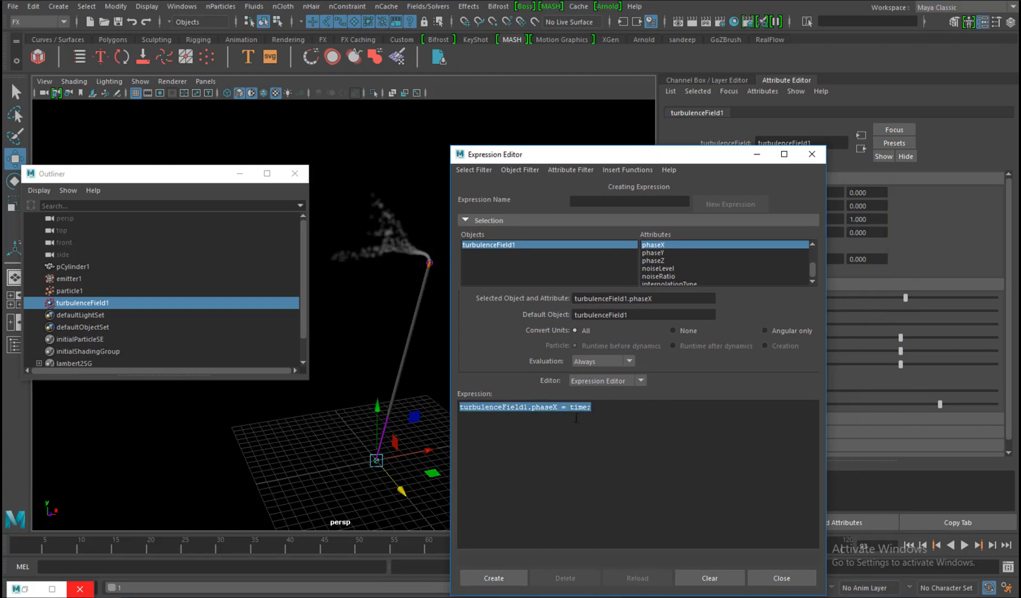
click(602, 407)
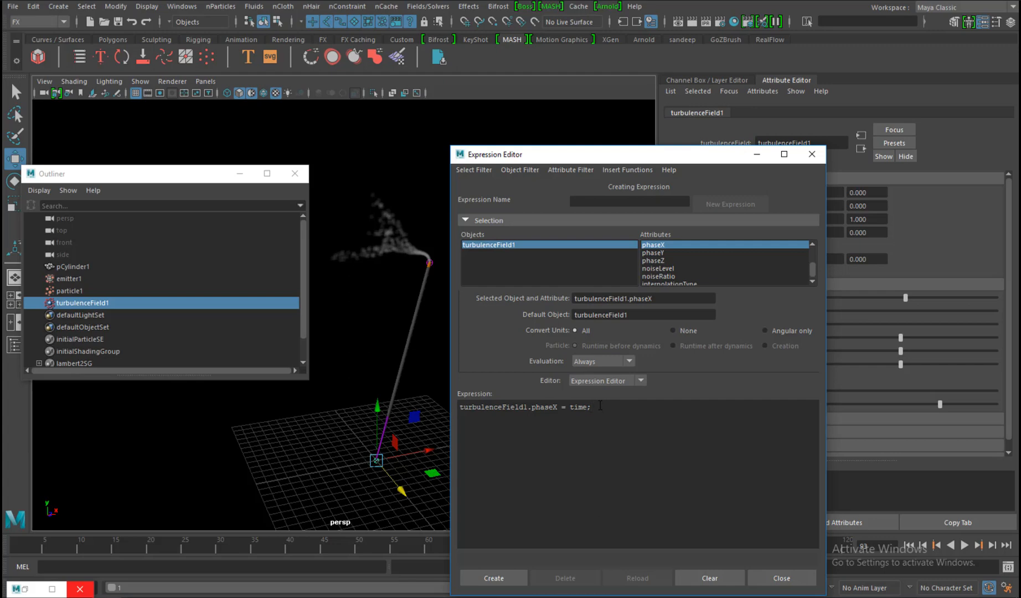
key(Return)
key(ctrl+v)
click(490, 578)
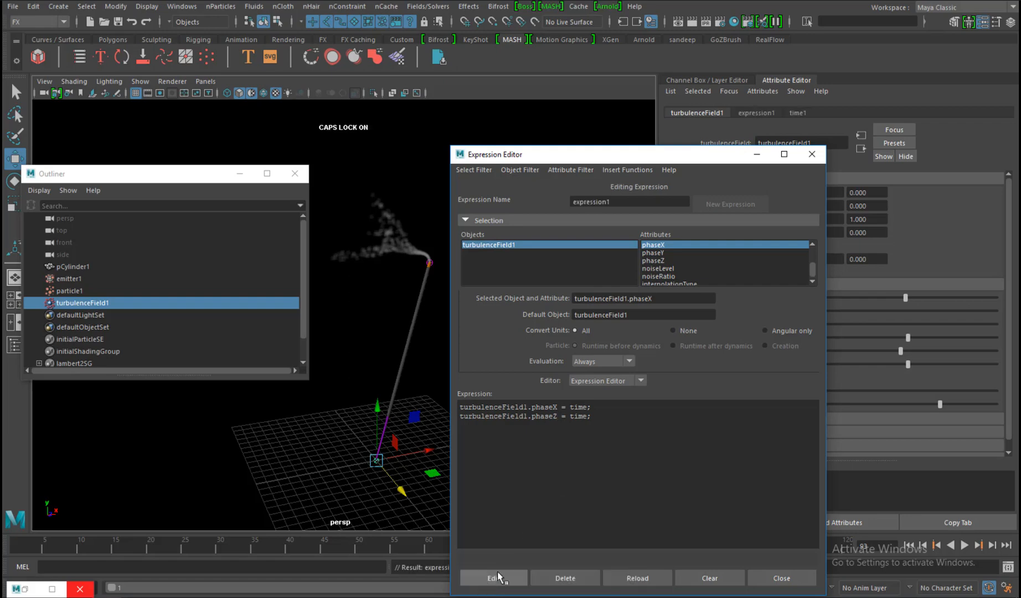
Minimize the Expression Editor, replay the simulation from the first frame and inspect how the turbulence moves the smoke.
click(757, 153)
scroll(555, 220, down, 2)
alt+drag(498, 219, 437, 180)
alt+middle_drag(451, 209, 454, 213)
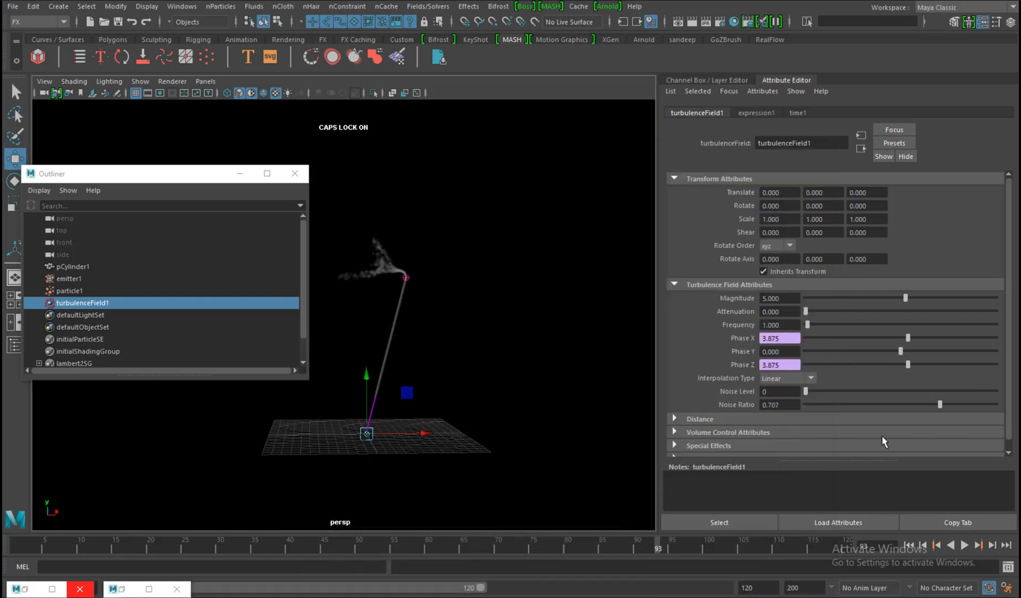
click(937, 546)
click(964, 545)
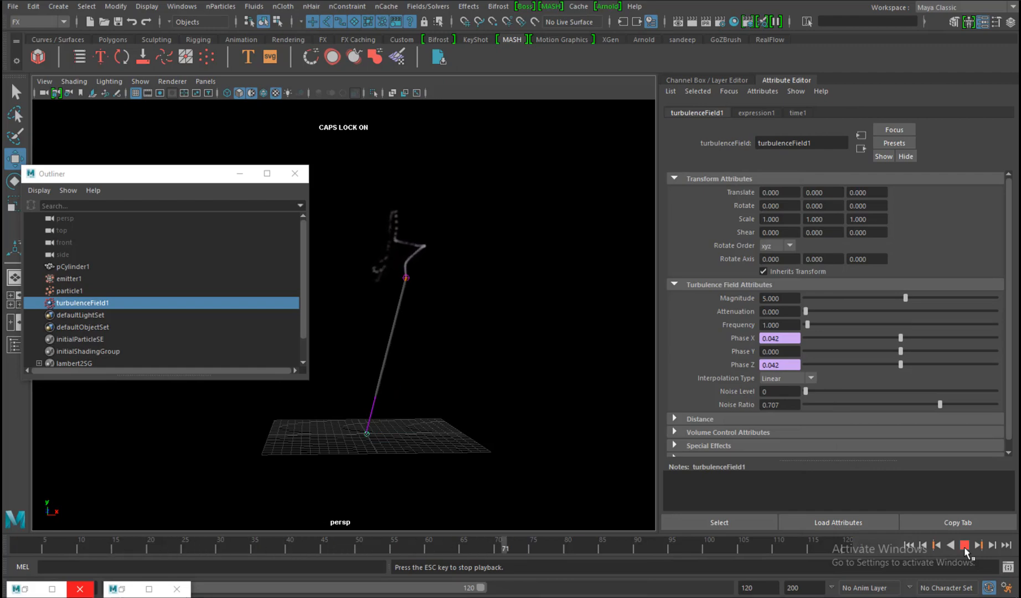
click(963, 545)
alt+drag(420, 265, 453, 267)
scroll(466, 317, up, 3)
alt+drag(503, 310, 406, 191)
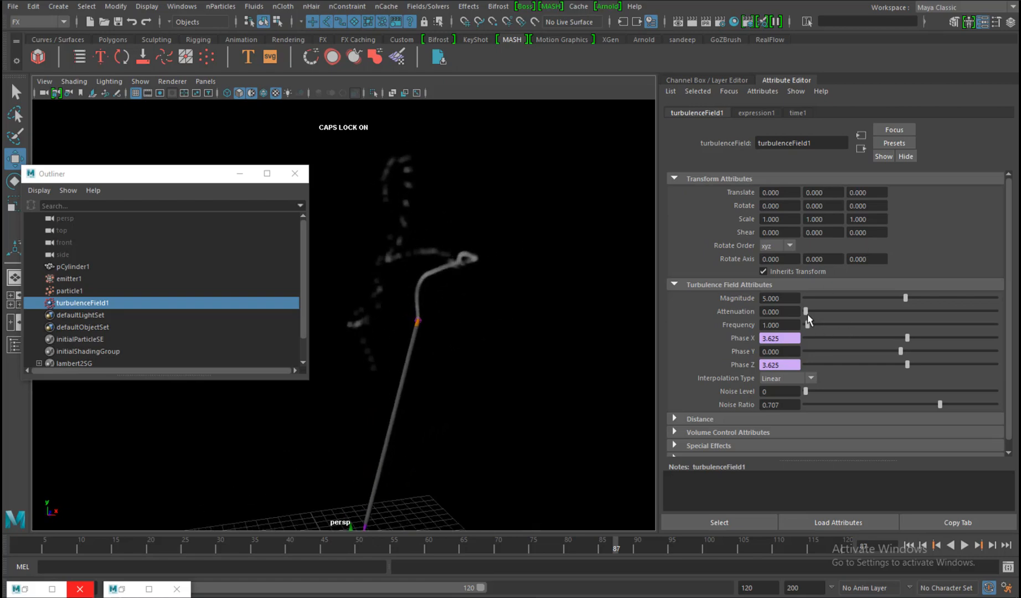
Set the smoke particles' Lifespan to 3 and Lifespan Random to 2.5.
click(70, 279)
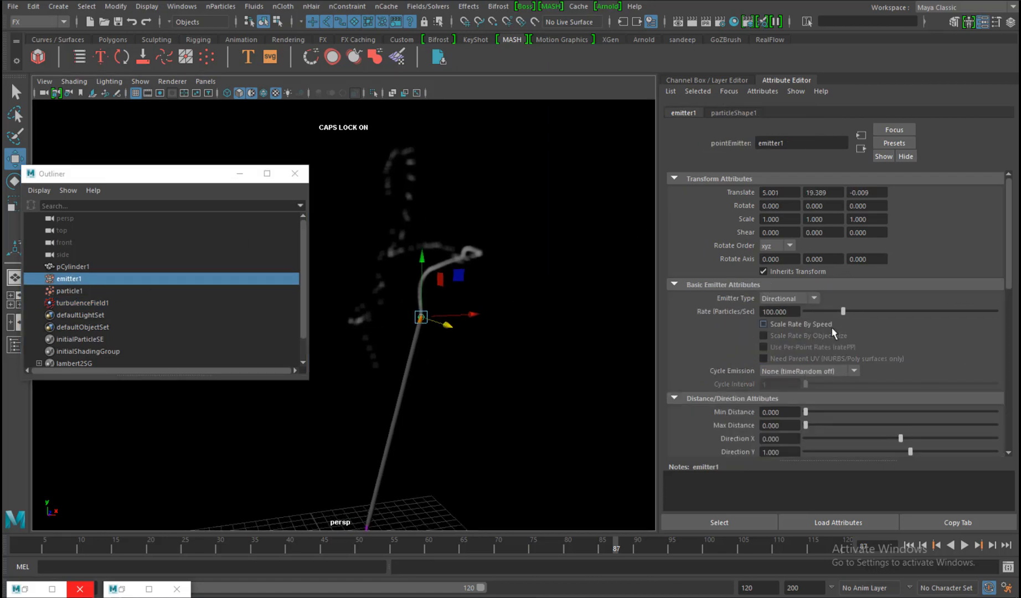
drag(1008, 257, 994, 318)
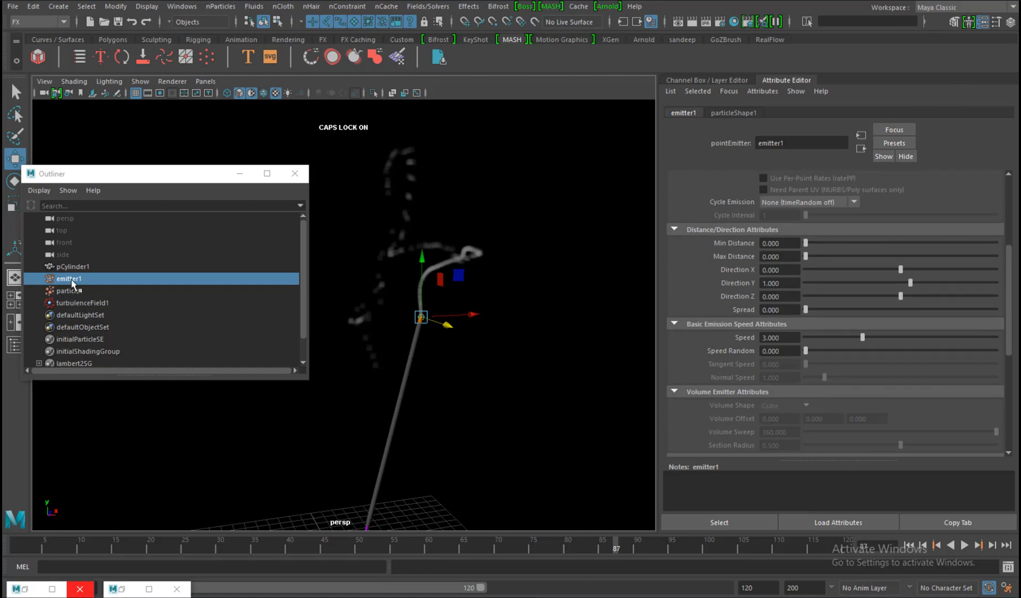
click(70, 290)
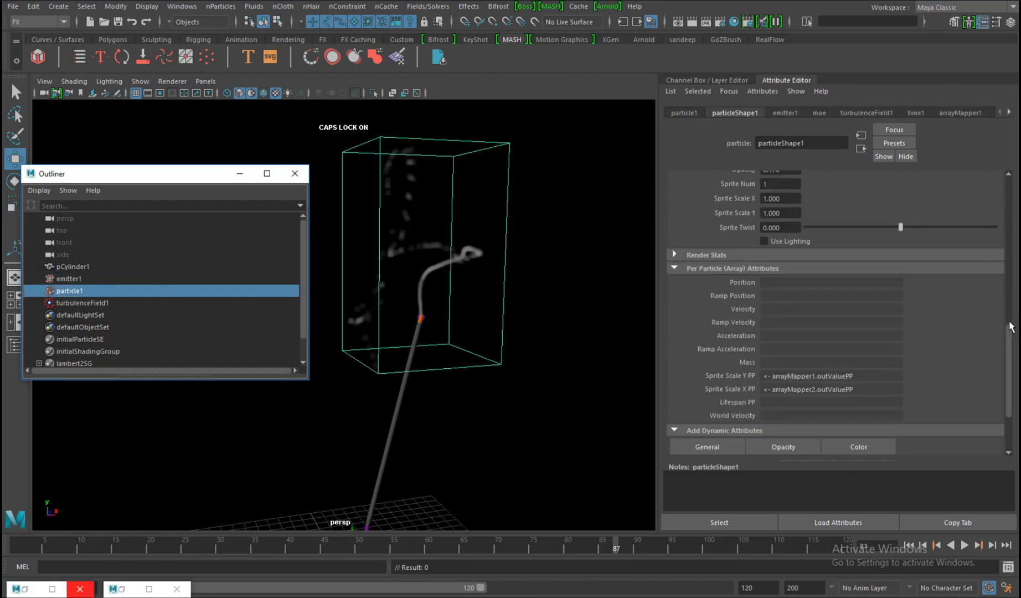
drag(1012, 342, 1017, 232)
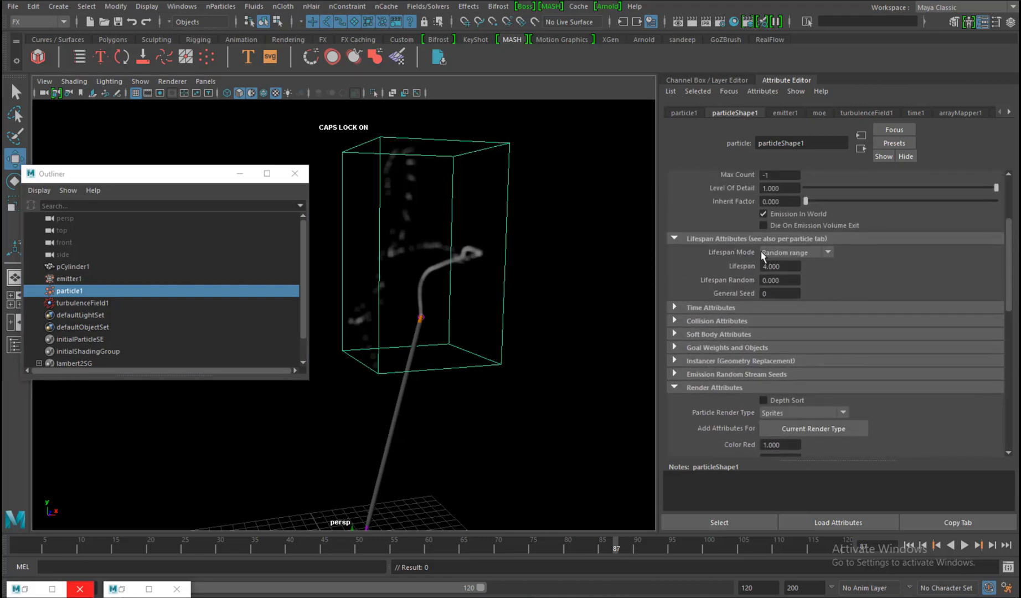
click(786, 266)
text(3)
click(783, 280)
text(25)
drag(790, 279, 770, 280)
click(771, 280)
Replay the simulation from the first frame and examine the smoke trail's shape and fade from several angles.
click(909, 545)
click(964, 544)
alt+drag(636, 405, 551, 287)
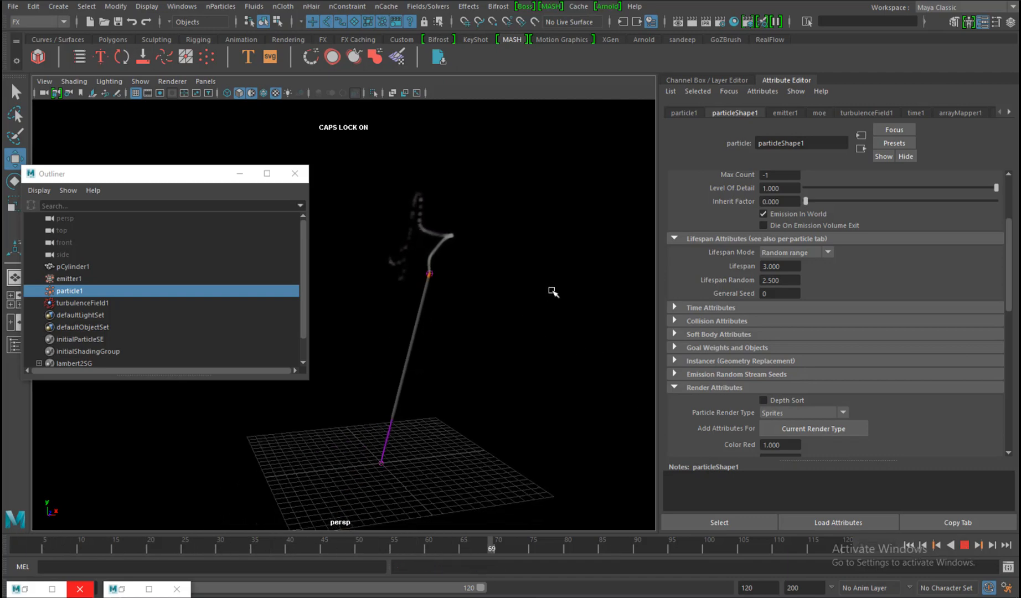
alt+right_drag(551, 289, 455, 298)
alt+middle_drag(449, 308, 447, 285)
alt+right_drag(447, 286, 476, 328)
alt+middle_drag(477, 328, 437, 372)
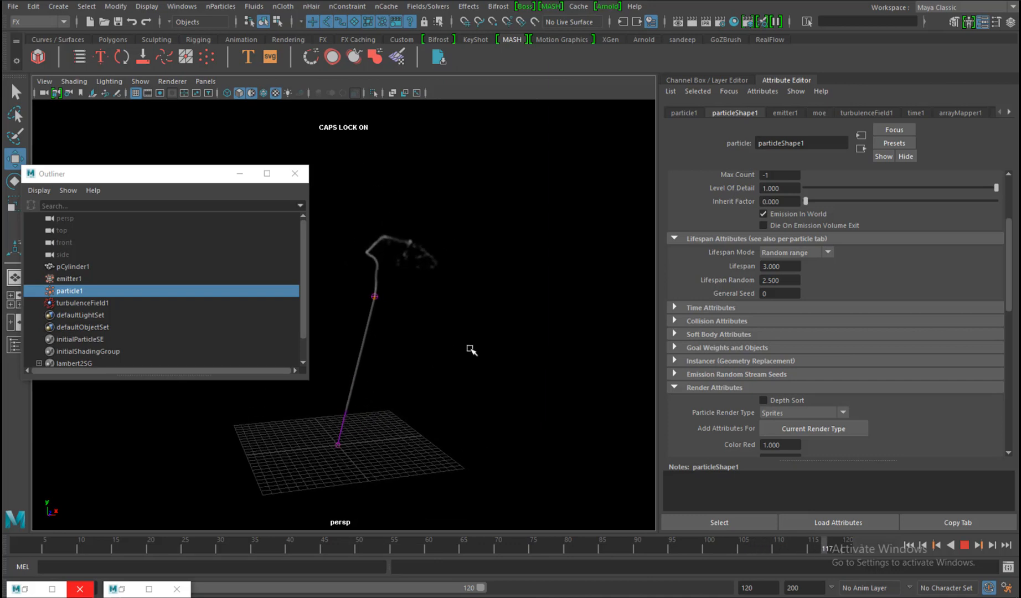
alt+right_drag(471, 351, 464, 337)
alt+middle_drag(464, 337, 496, 331)
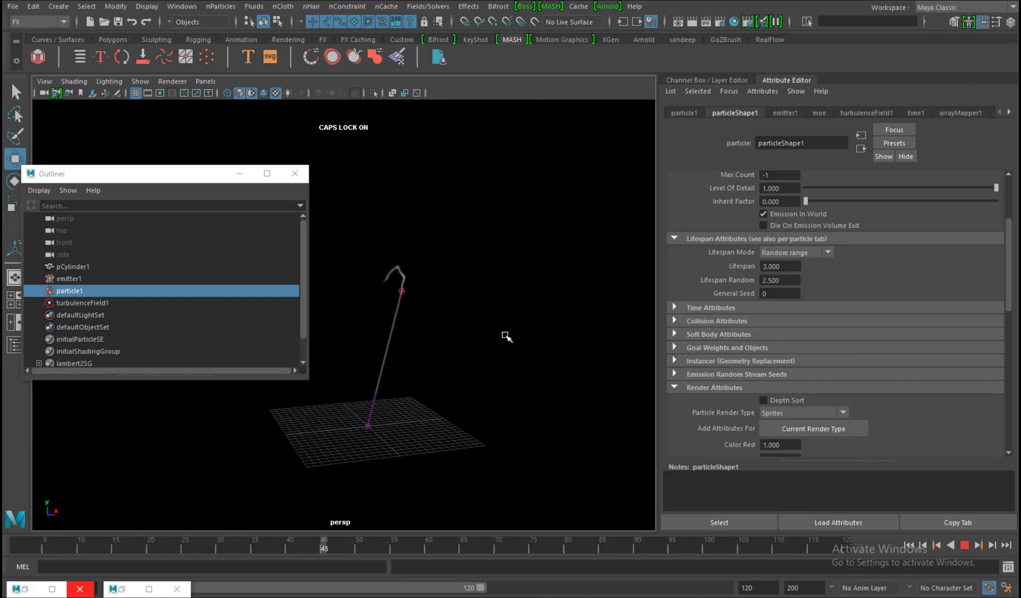
alt+drag(496, 338, 456, 332)
alt+right_drag(456, 332, 513, 382)
click(524, 319)
alt+drag(518, 330, 538, 350)
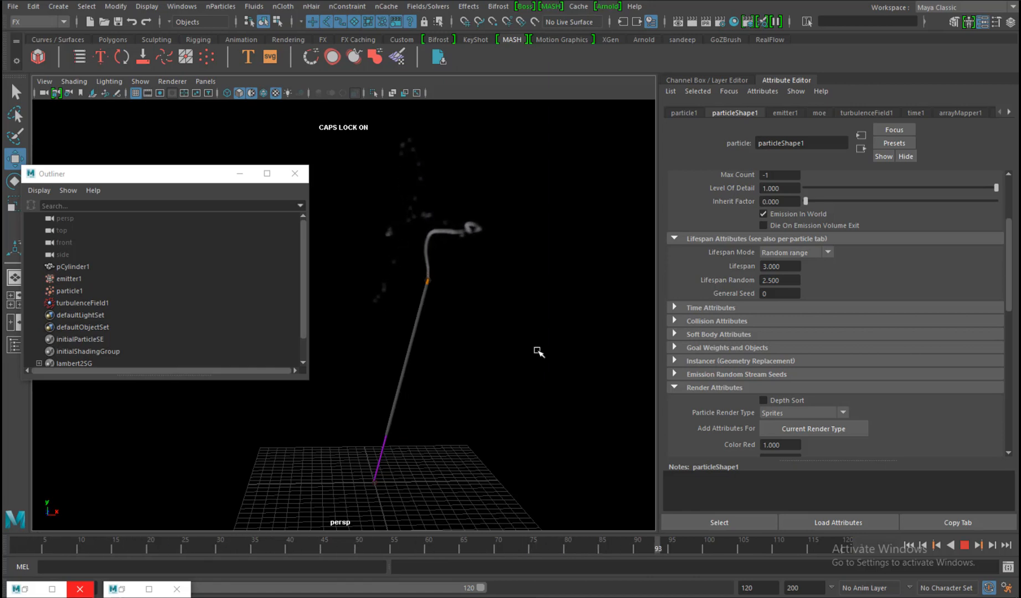
alt+right_drag(537, 351, 499, 349)
alt+middle_drag(483, 339, 467, 319)
alt+right_drag(468, 319, 502, 350)
alt+middle_drag(503, 350, 509, 365)
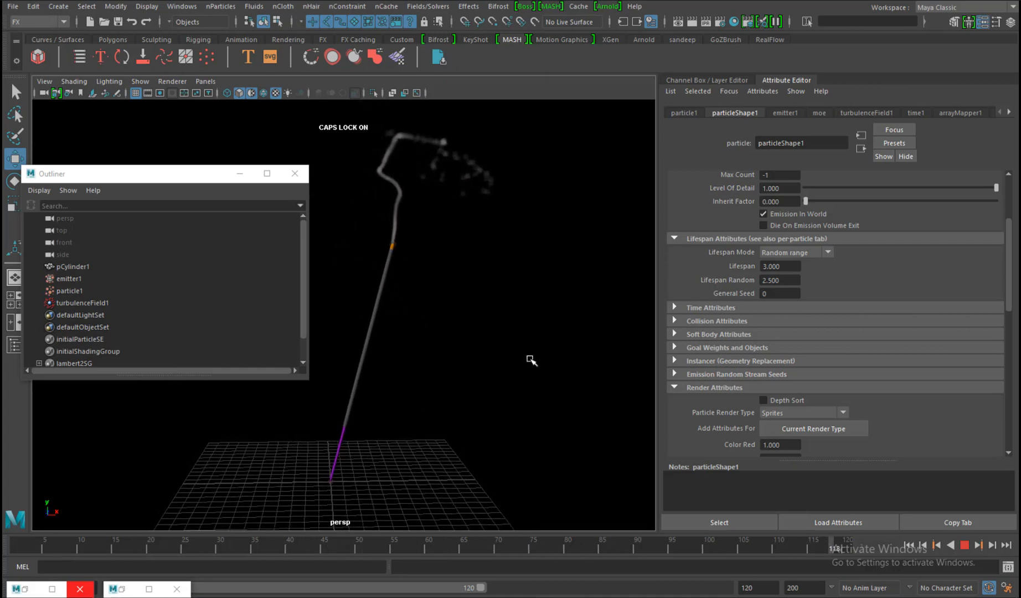